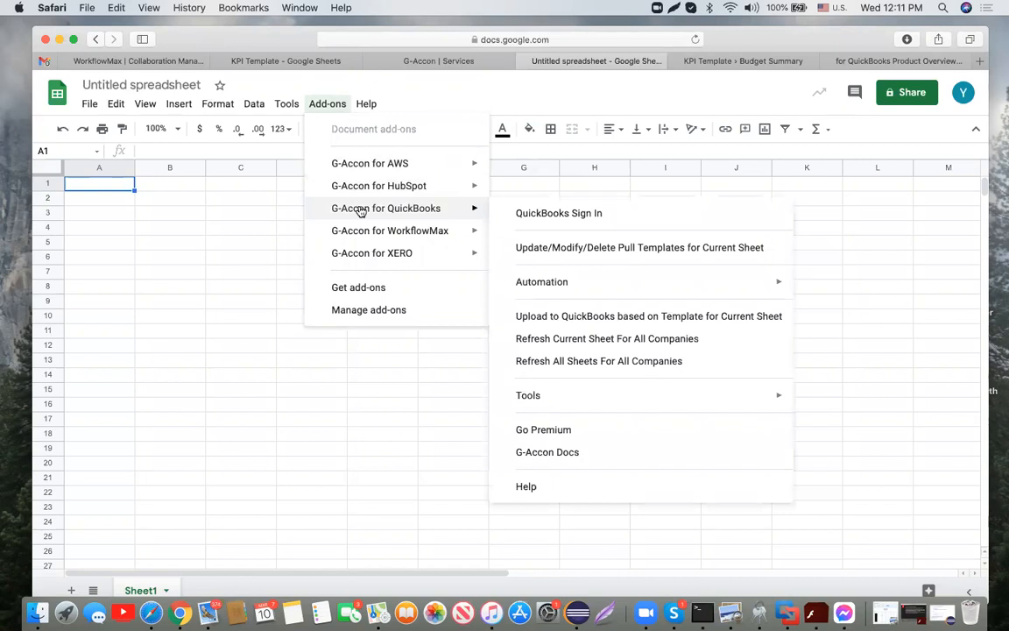
Step: Launch G-Accon's QuickBooks Sign In and choose Connect in the Login to QuickBooks dialog
left_click(536, 213)
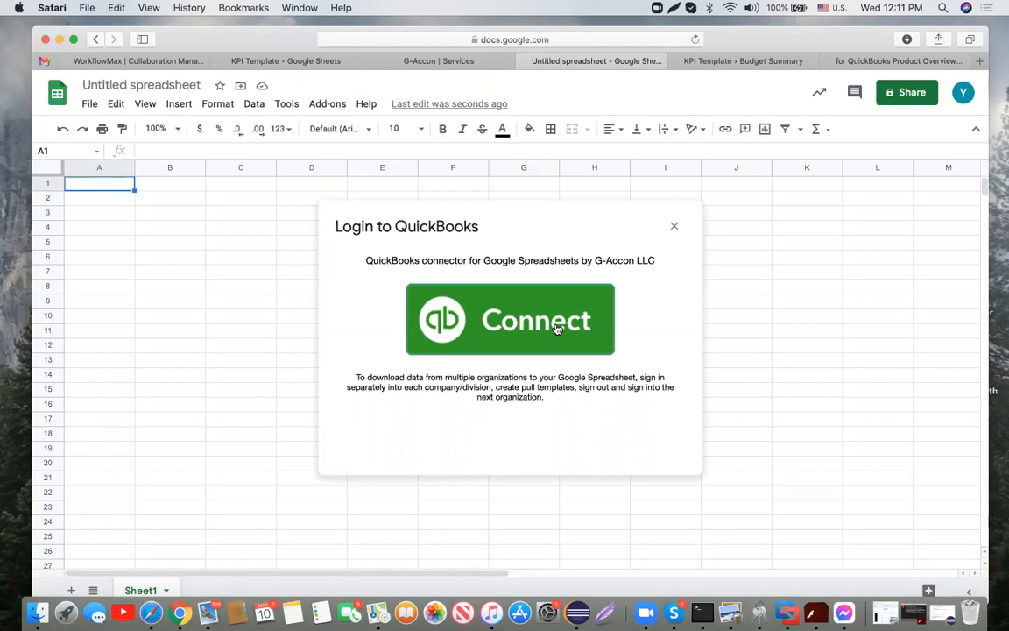
left_click(557, 329)
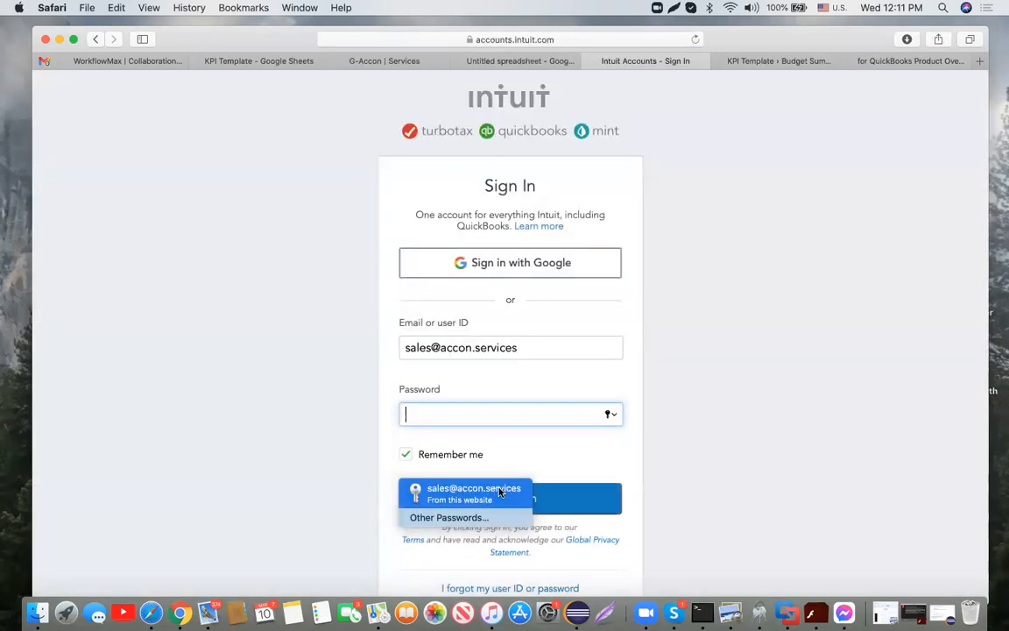
Step: Sign in to Intuit with the saved QuickBooks login, then close the confirmation tab
left_click(500, 493)
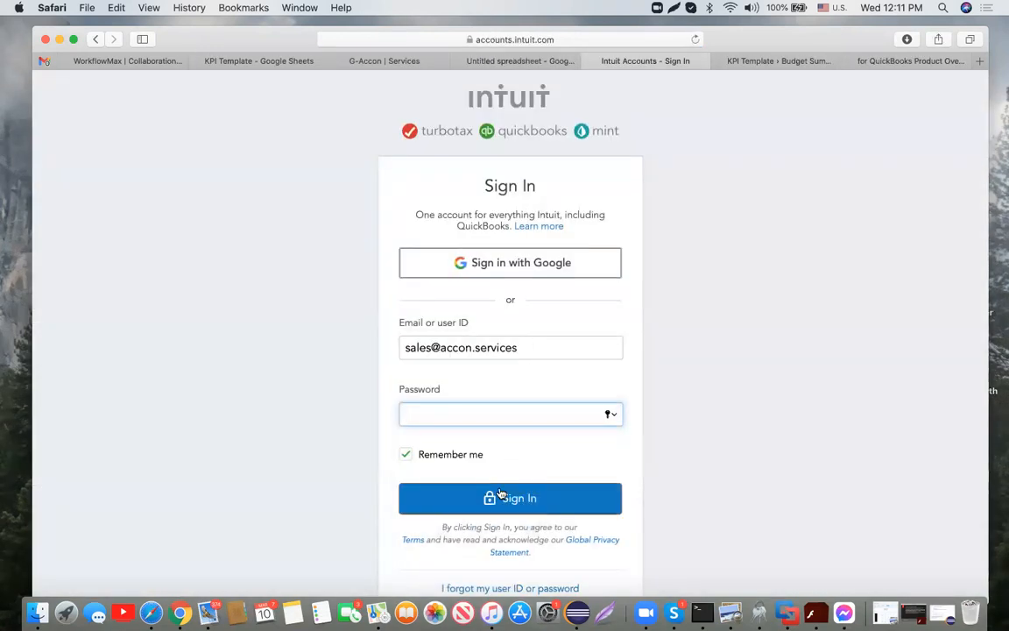
left_click(524, 496)
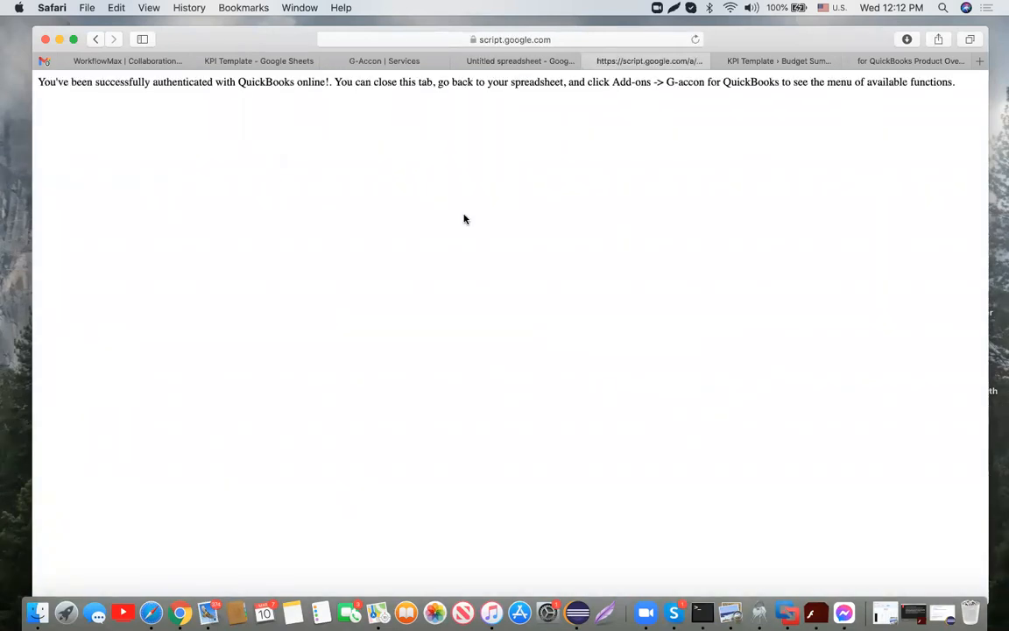
key("super+w")
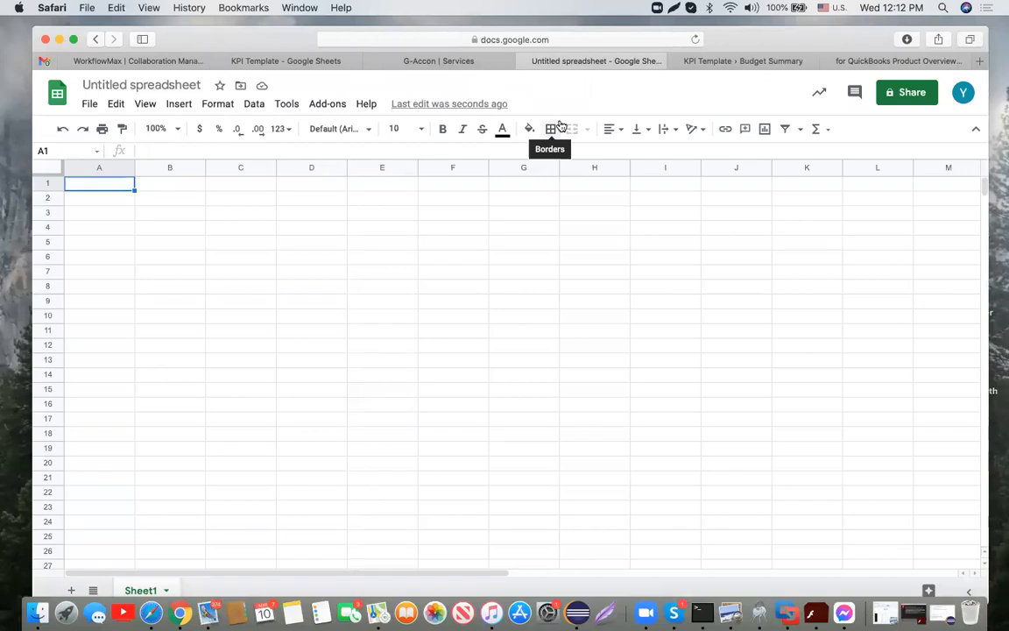
Step: Bring up the G-Accon for QuickBooks submenu from Add-ons, showing Standard Accounting Reports
left_click(339, 105)
mouse_move(413, 210)
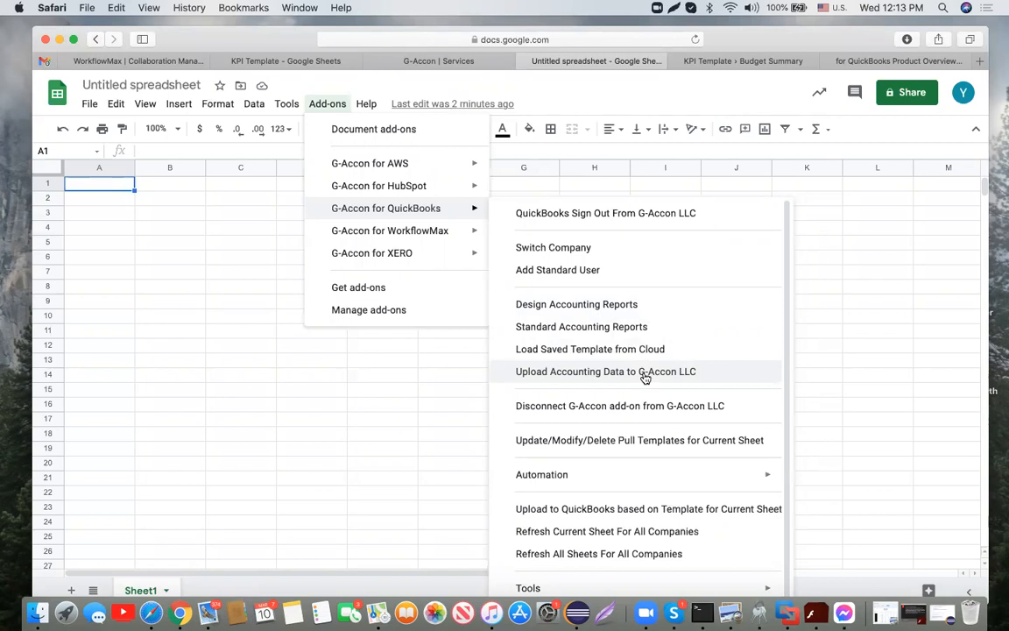
Step: Start a Standard Accounting Reports template and expand the Select Report list
left_click(637, 328)
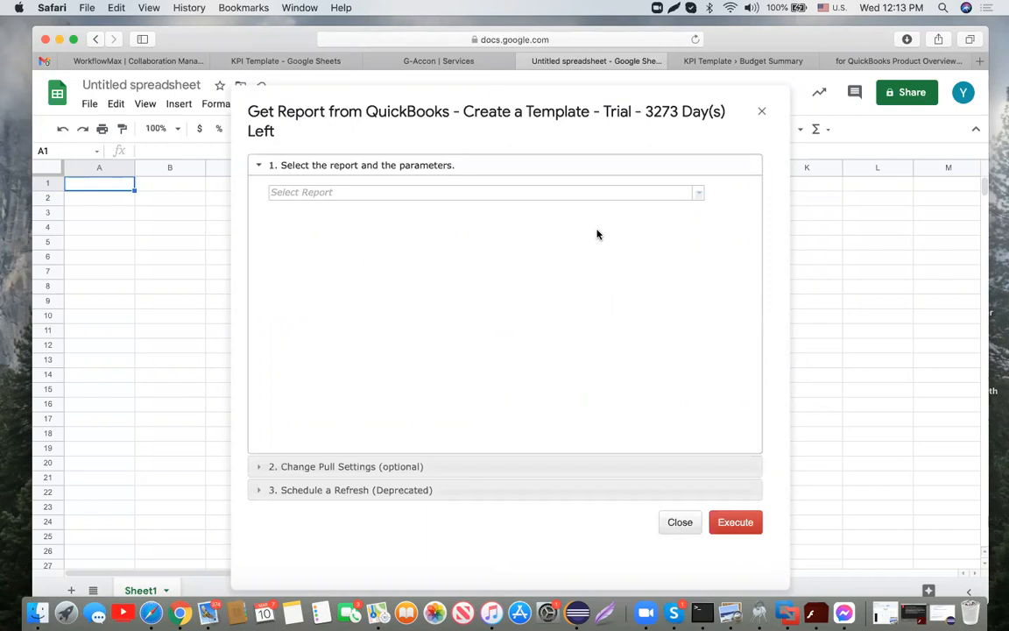
left_click(699, 195)
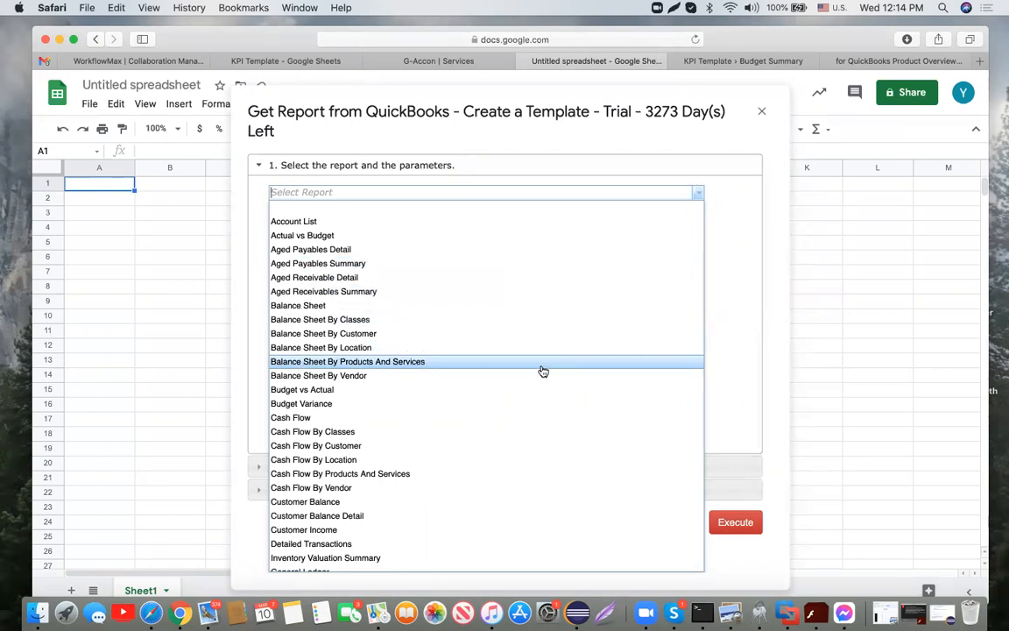
scroll(542, 372, "down", 3)
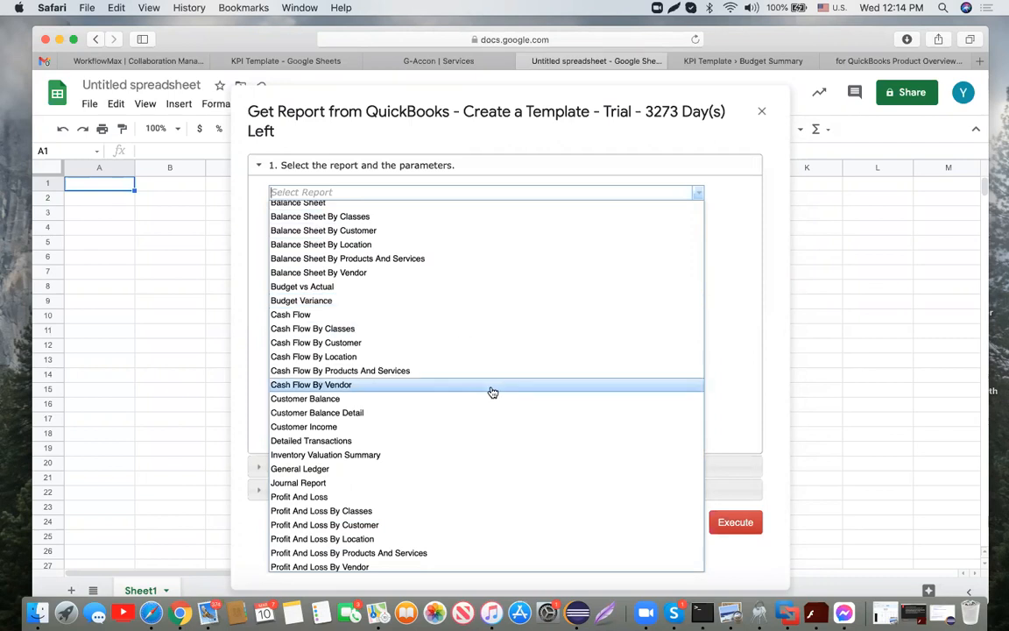
scroll(492, 391, "down", 2)
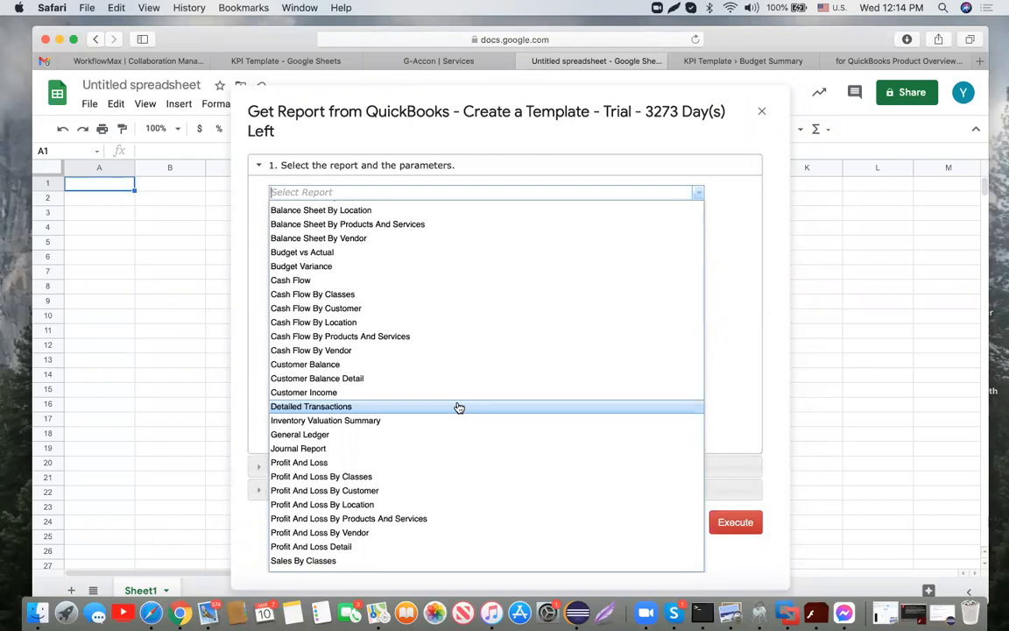
scroll(459, 408, "up", 5)
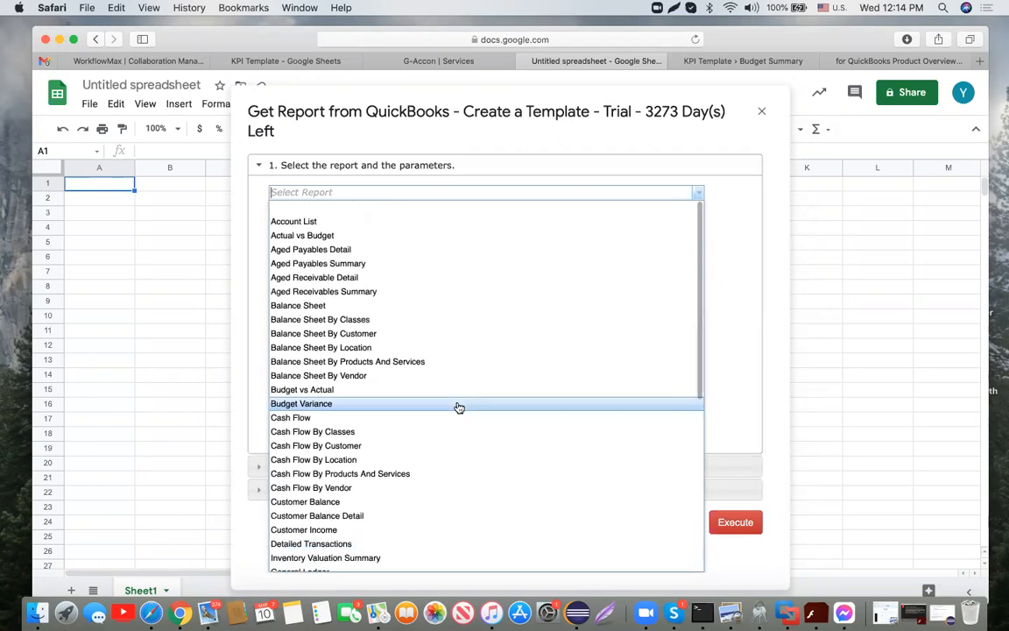
scroll(459, 409, "down", 8)
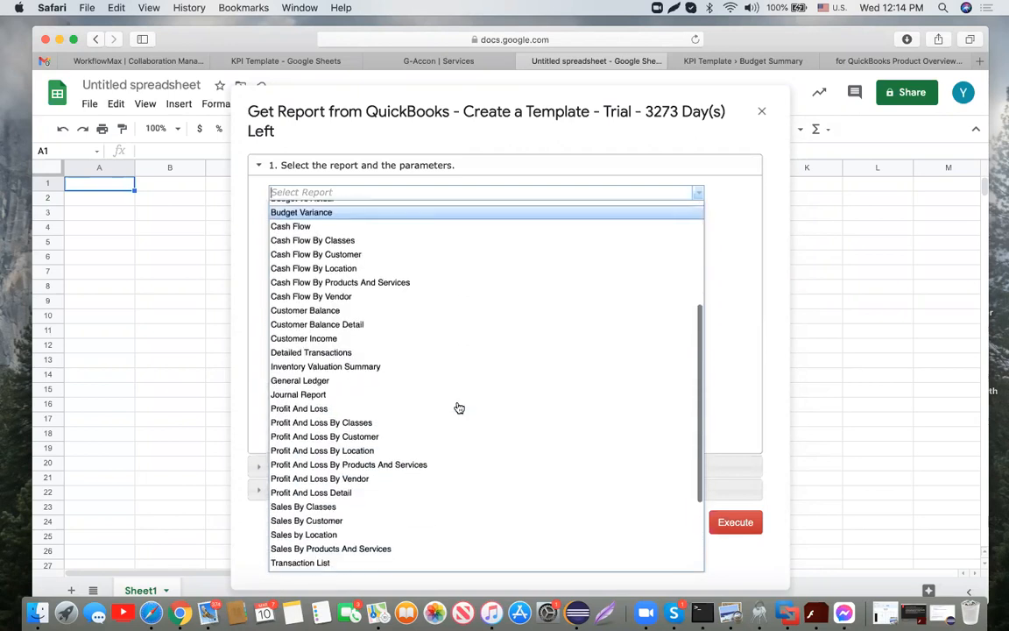
scroll(459, 408, "down", 5)
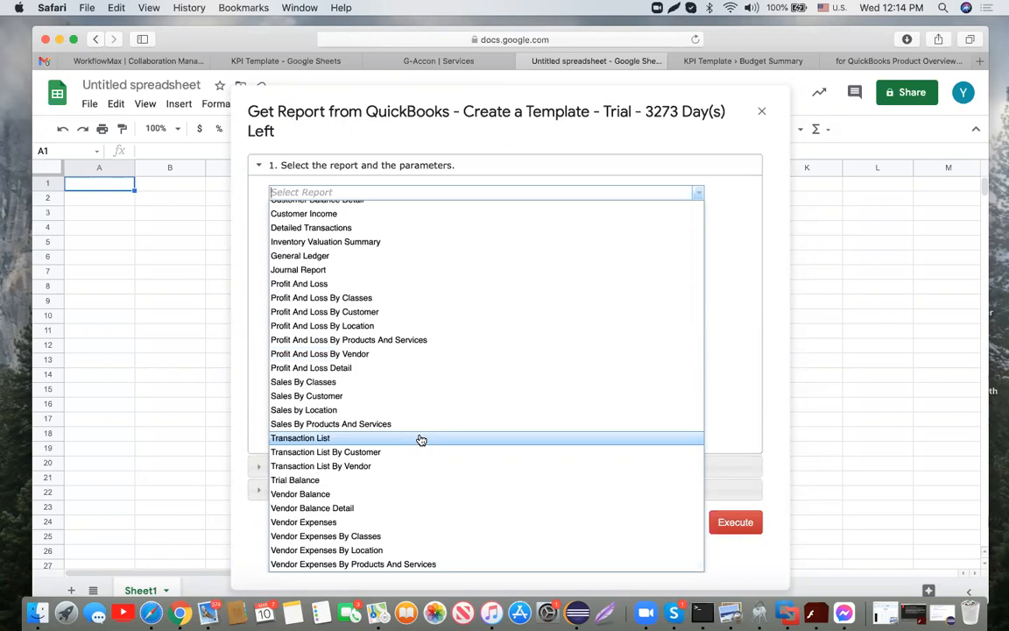
scroll(419, 439, "up", 3)
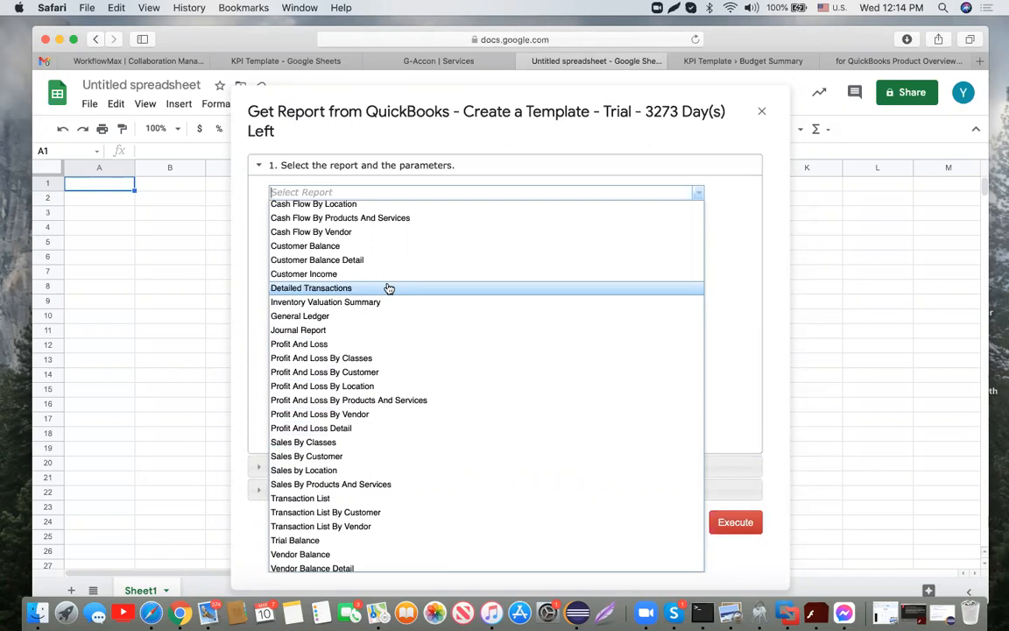
scroll(389, 289, "up", 3)
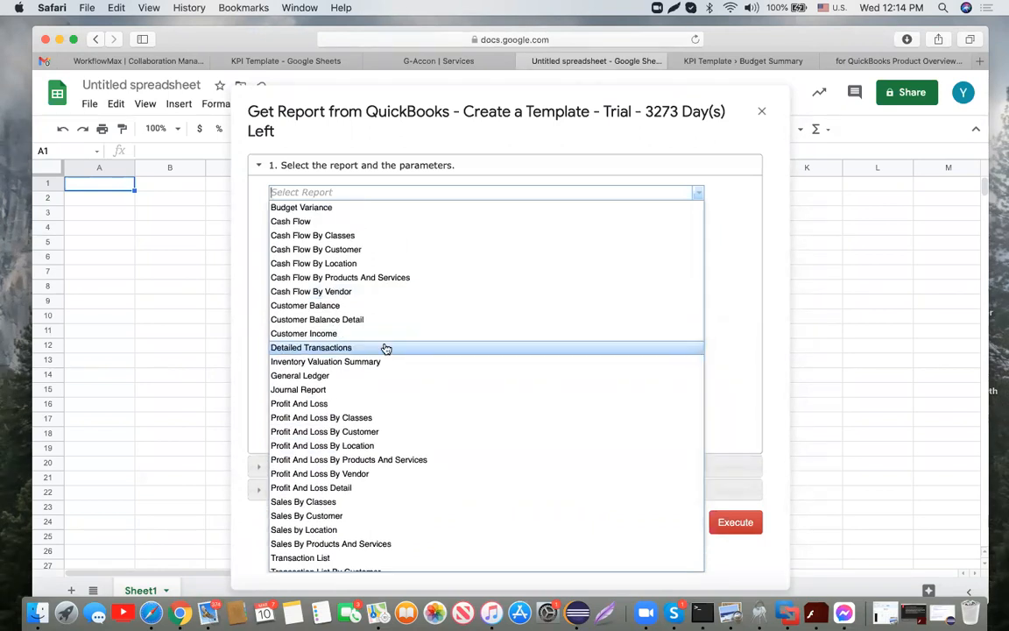
scroll(387, 395, "down", 5)
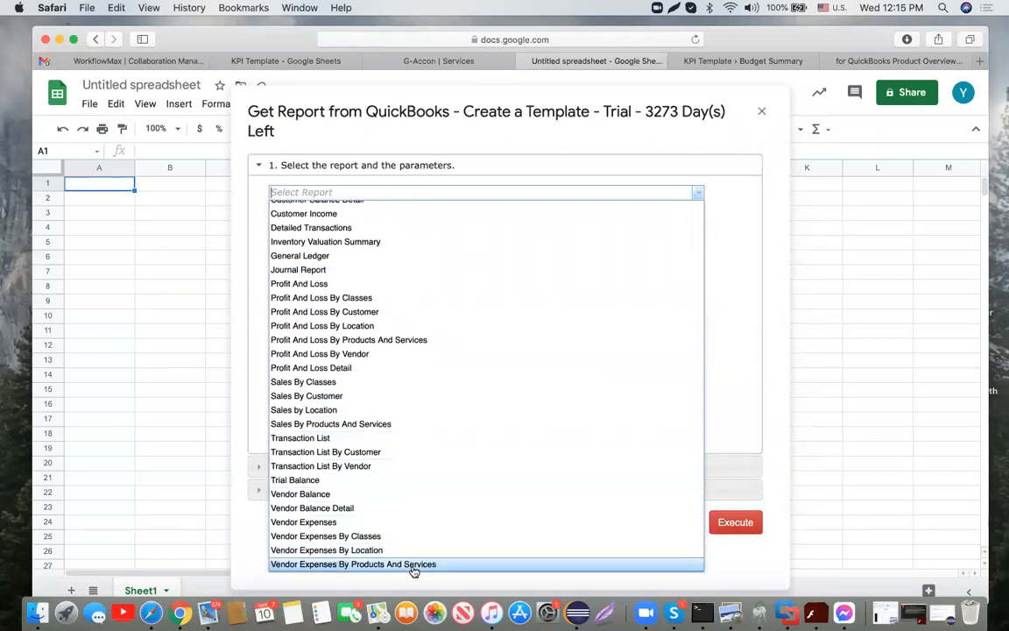
scroll(465, 377, "up", 1)
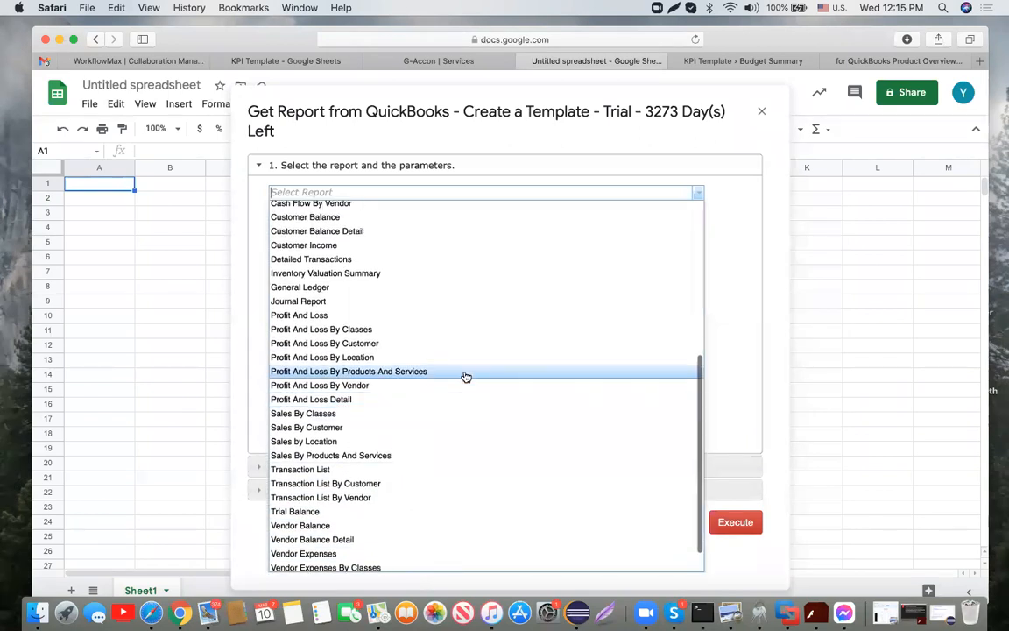
Step: Select Profit And Loss as the QuickBooks report type
left_click(419, 317)
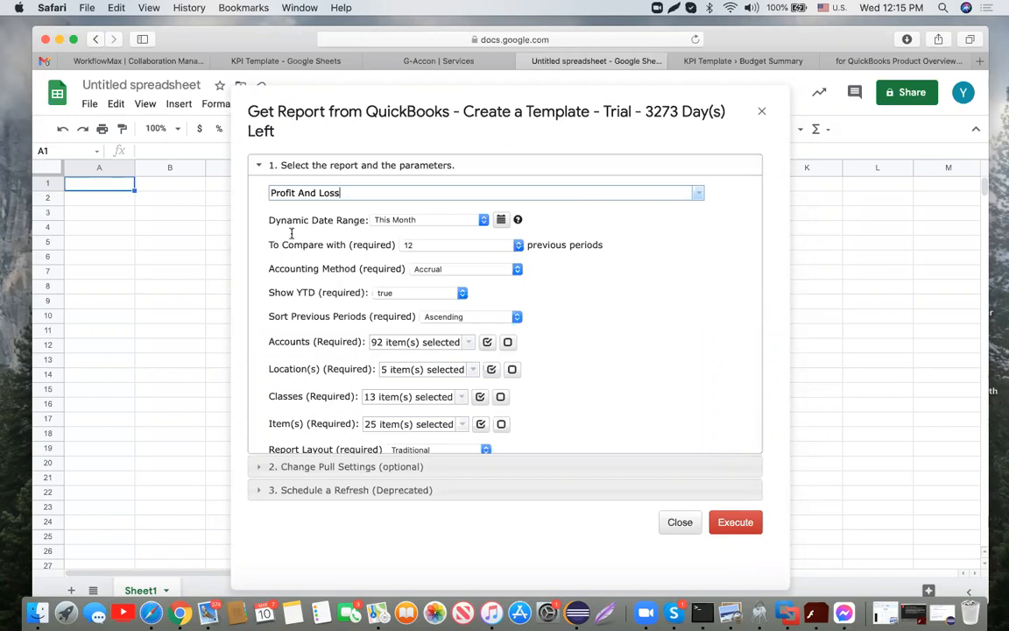
left_click_drag(270, 220, 366, 220)
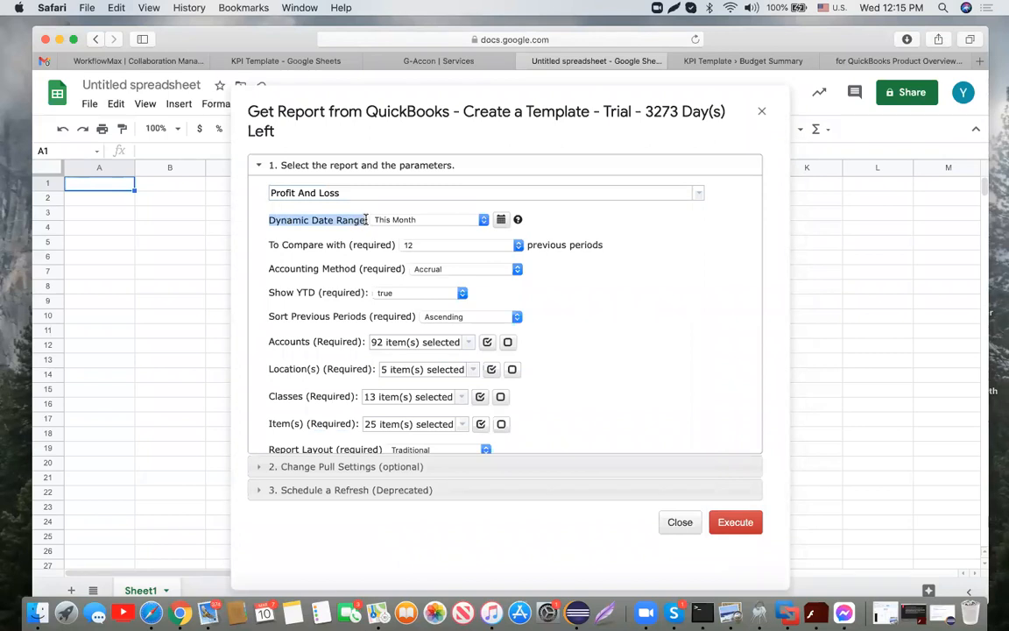
left_click(357, 232)
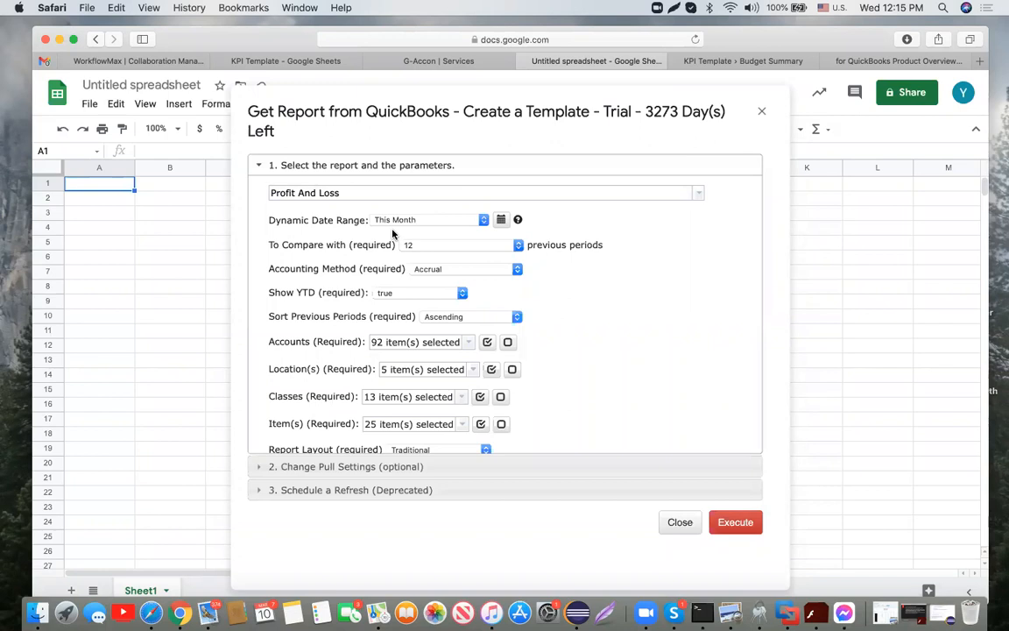
Step: Switch the Profit And Loss report from a dynamic to a static date range
left_click(501, 221)
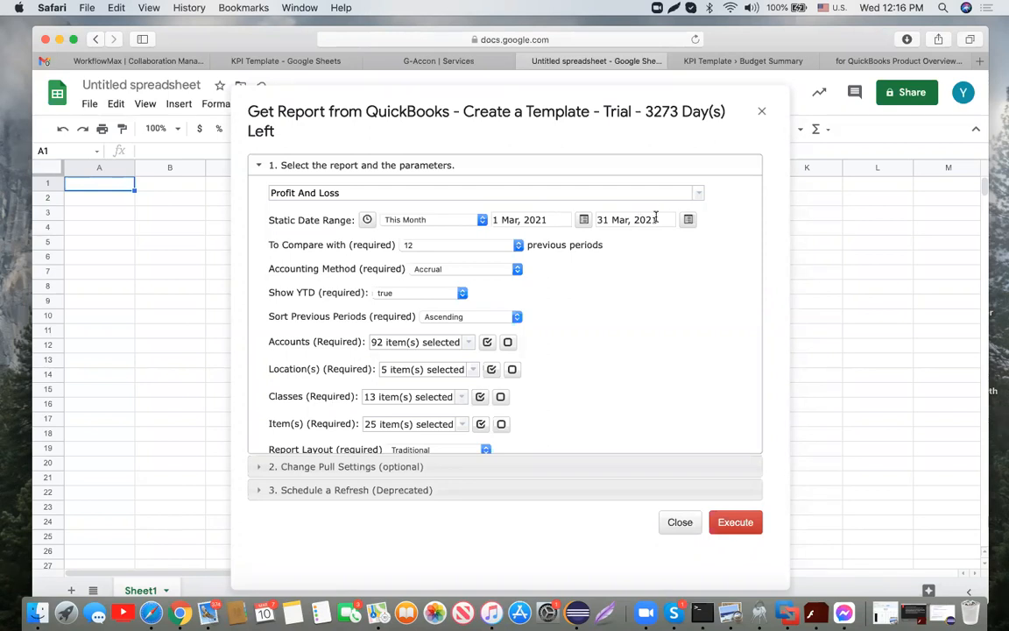
Step: Enter the formula =today() in cell L4
left_click(868, 258)
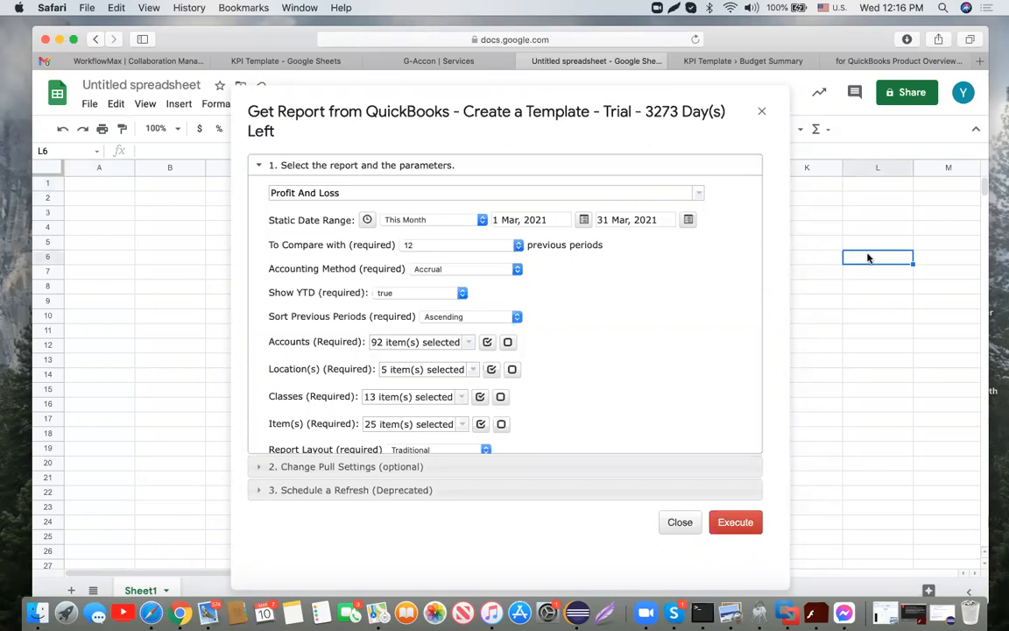
left_click(874, 227)
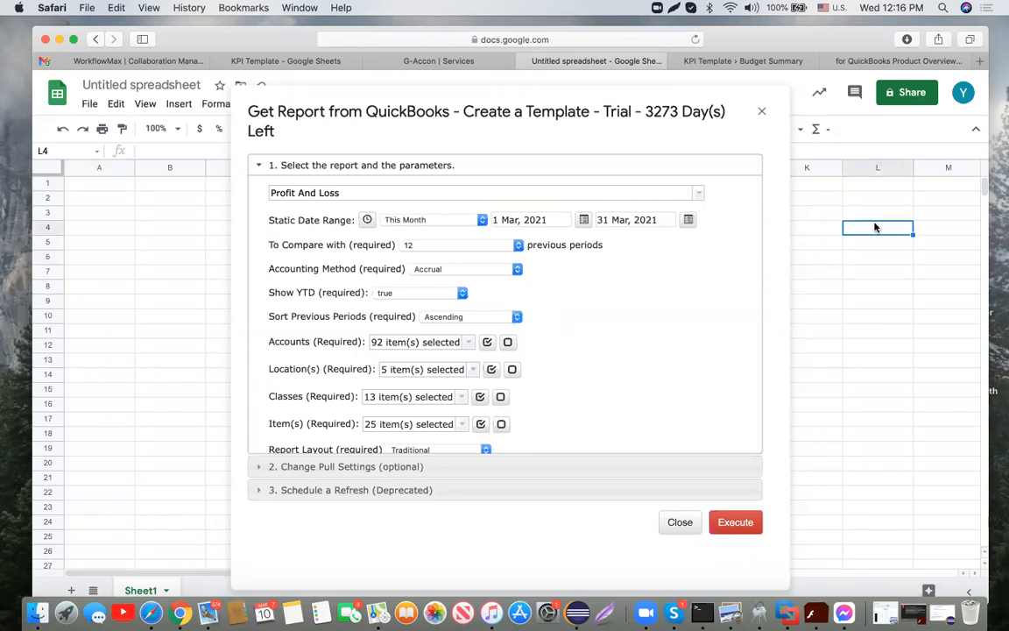
type("=")
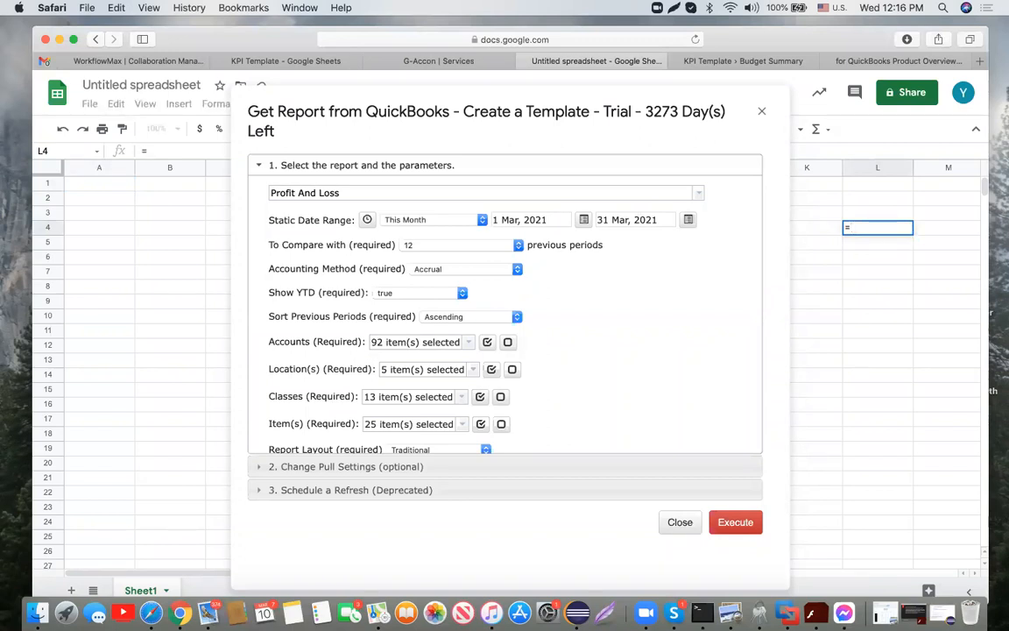
type("today()")
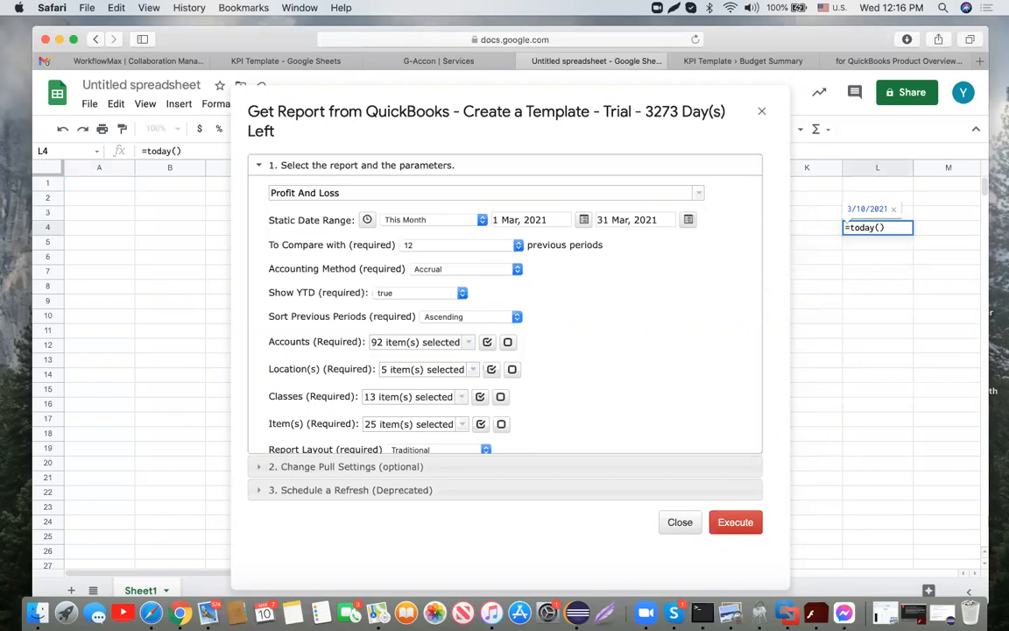
key("Return")
left_click(909, 228)
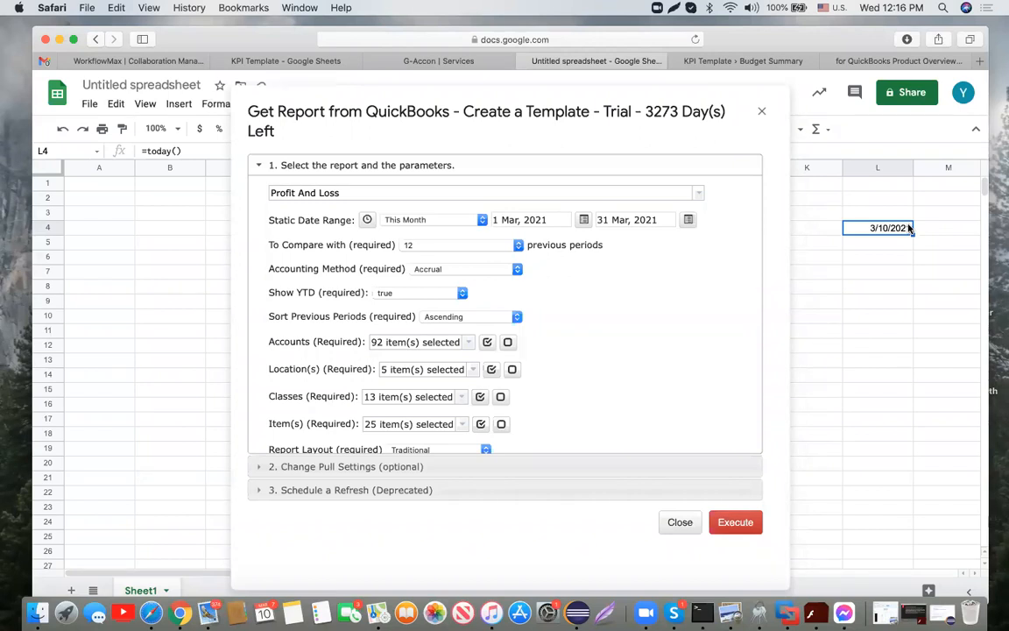
Step: Make the report's end date reference cell 'Sheet1'!L4
left_click(688, 221)
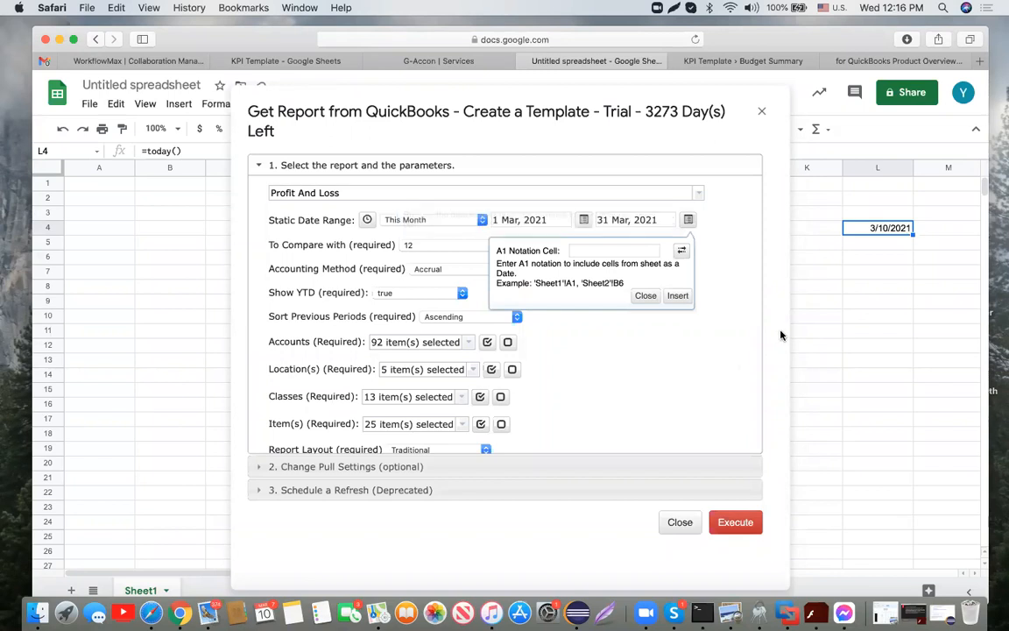
left_click(683, 251)
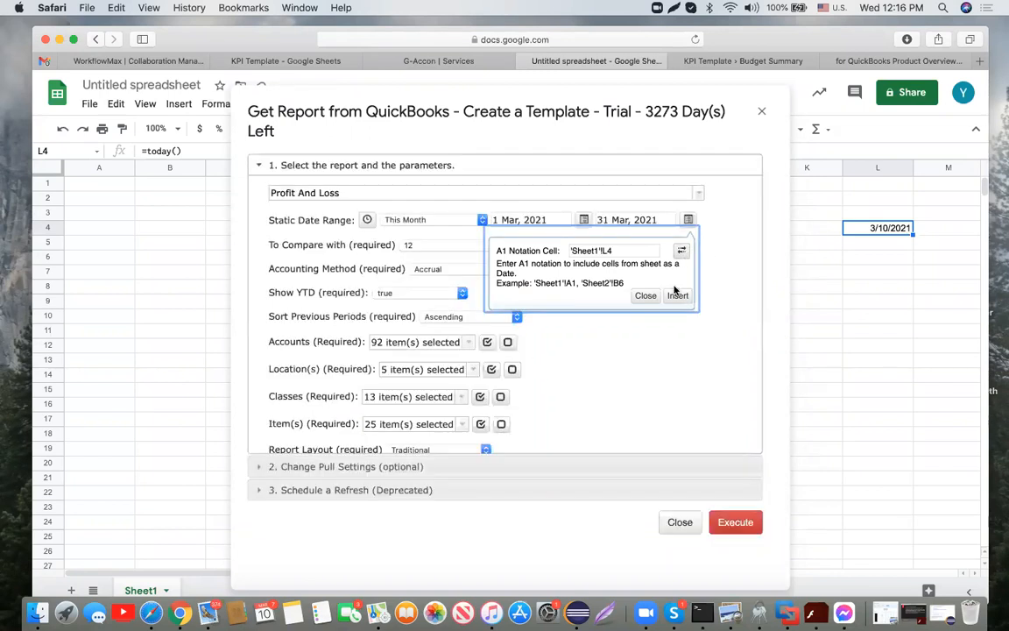
left_click(678, 296)
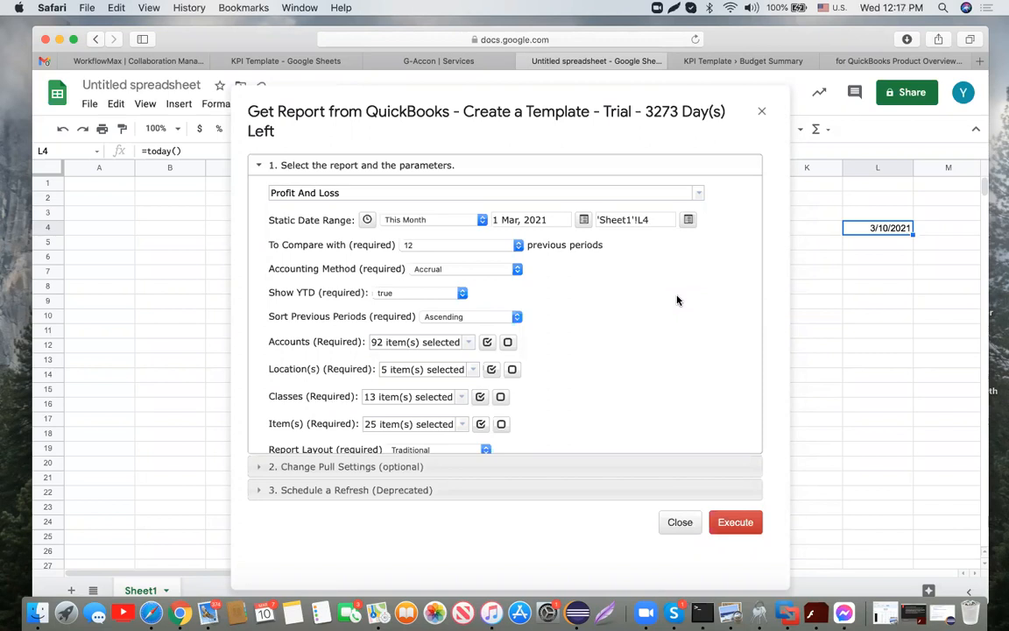
left_click(657, 220)
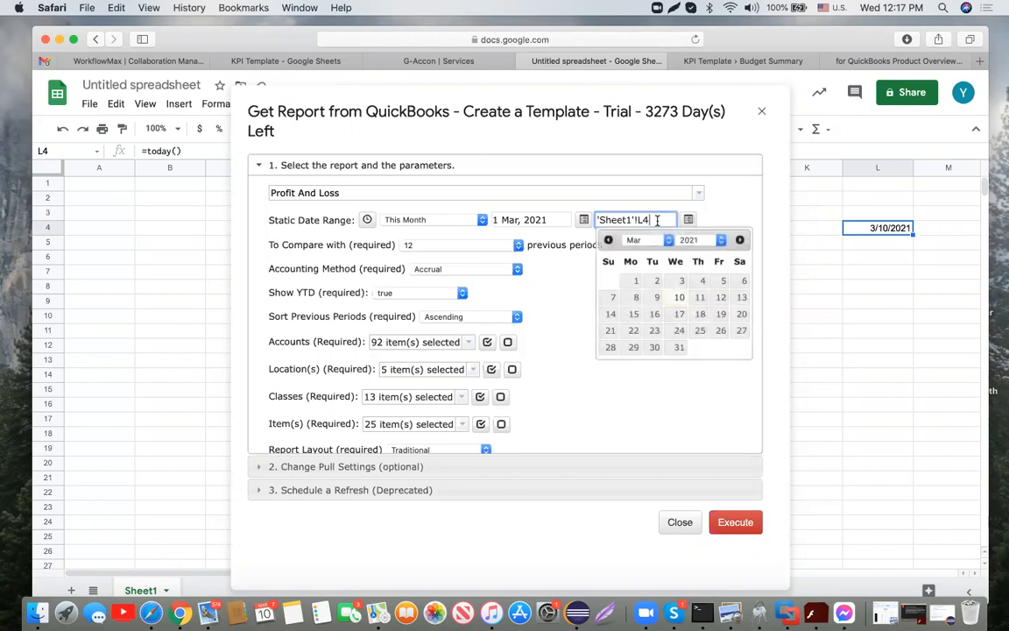
Step: Set the end date to 31 Mar, 2021, compare with 4 previous periods, keep Accrual
left_click(678, 347)
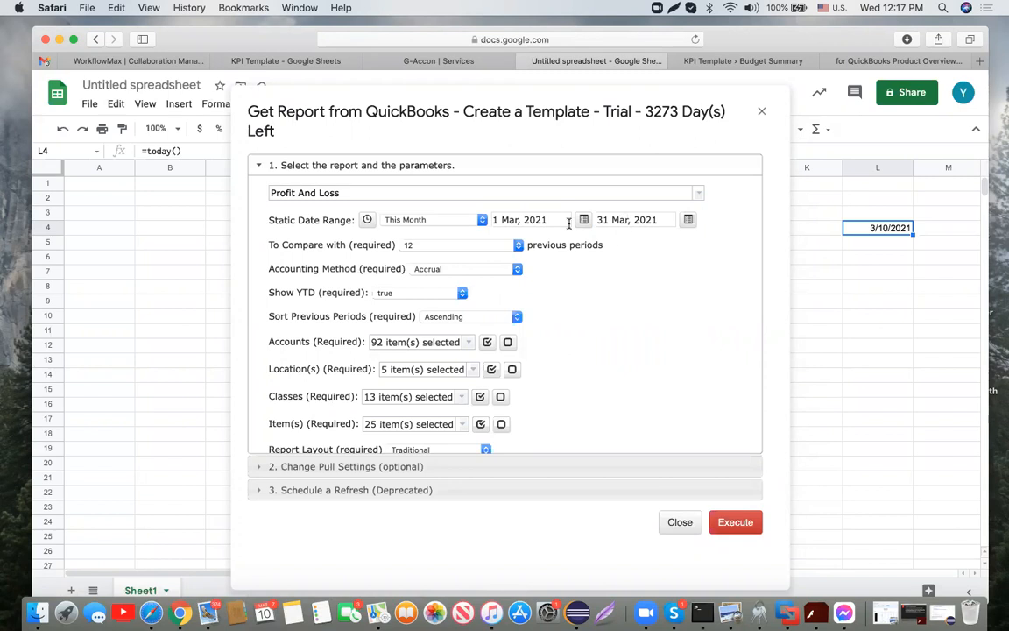
left_click(520, 245)
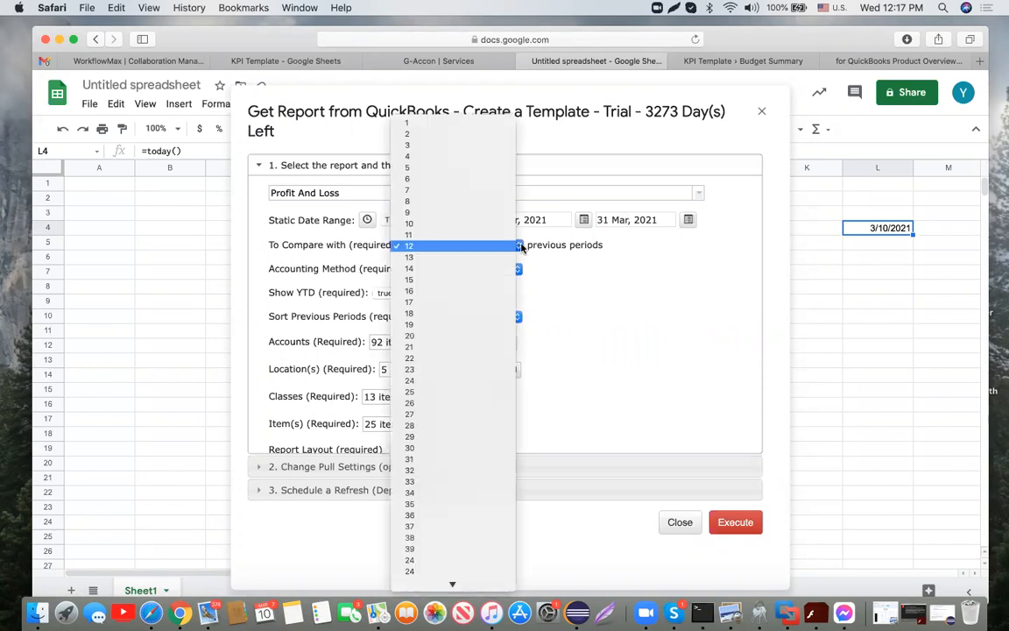
left_click(482, 159)
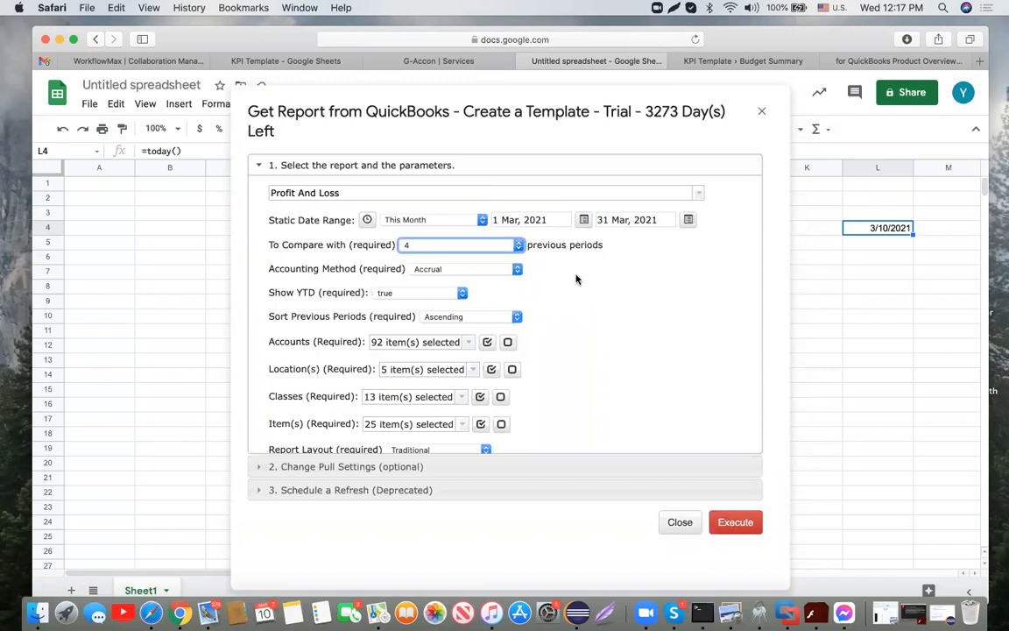
left_click(517, 269)
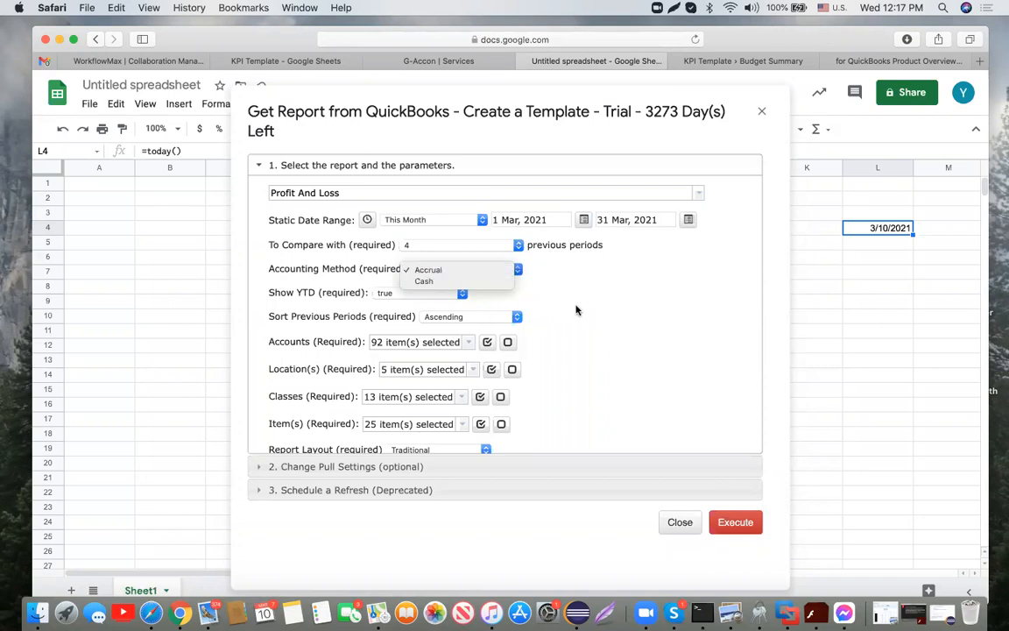
left_click(577, 311)
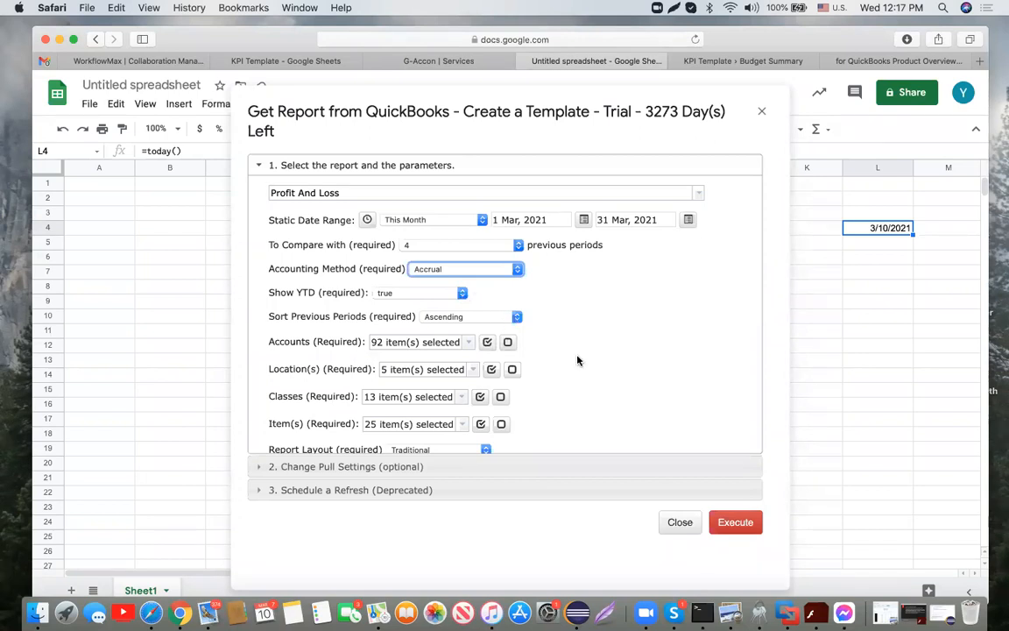
Step: Deselect and reselect all accounts so all 92 remain included
scroll(578, 360, "down", 1)
left_click(471, 320)
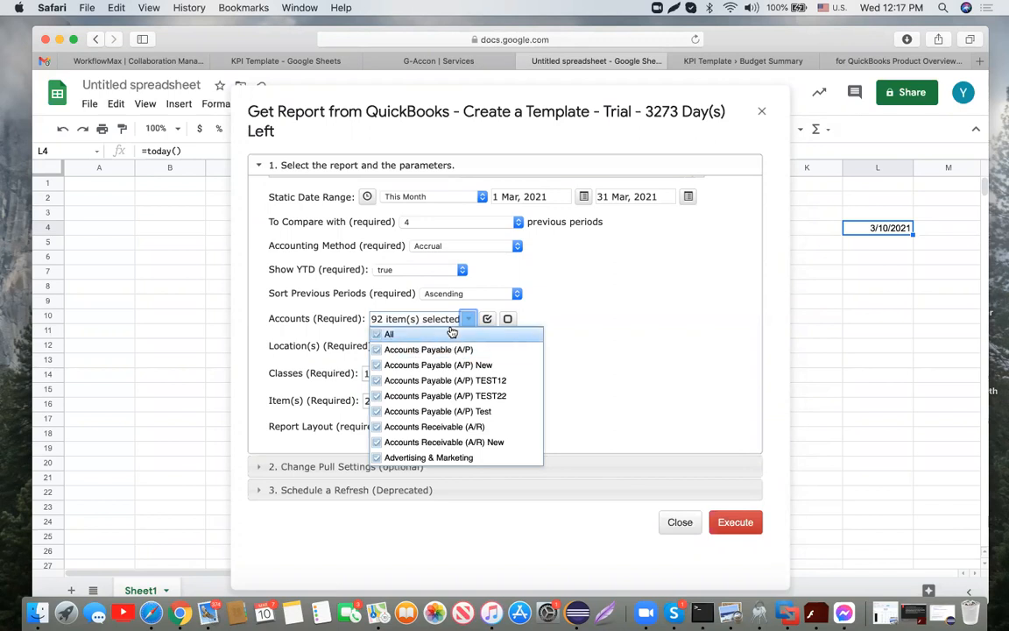
left_click(378, 336)
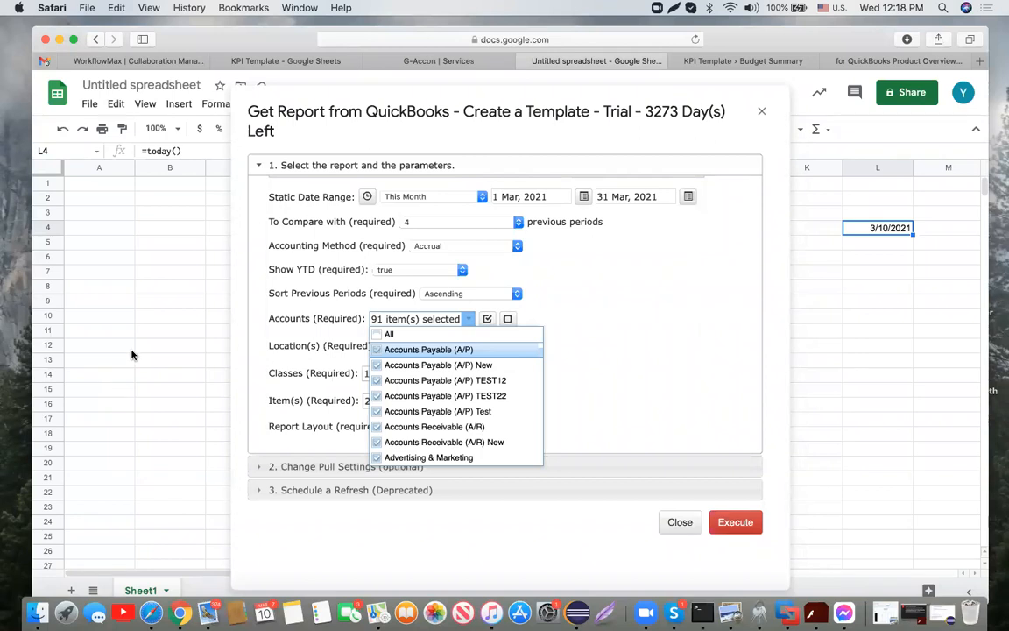
left_click(381, 334)
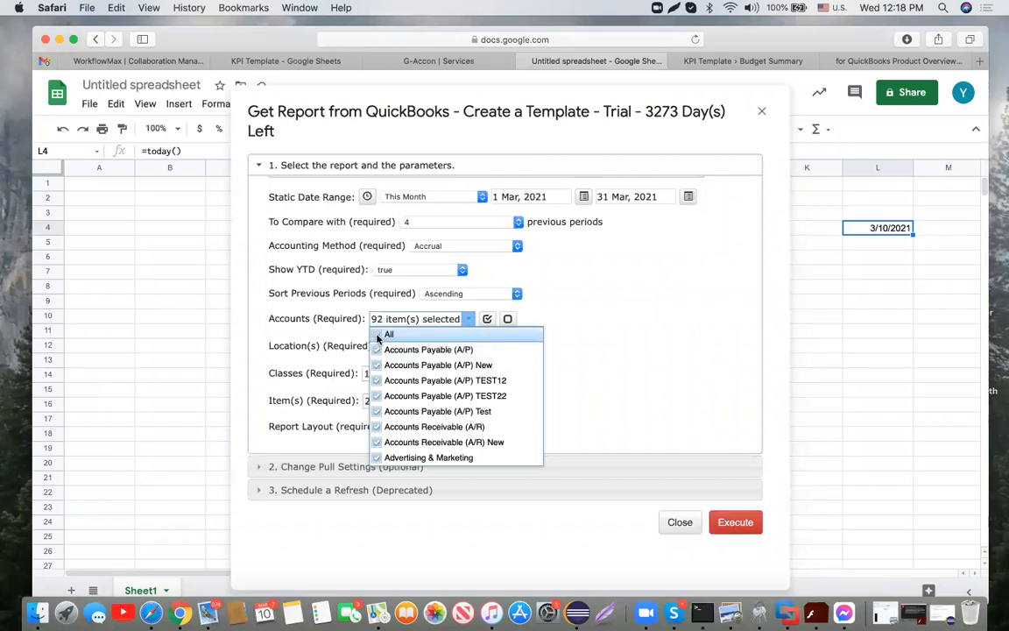
left_click(617, 332)
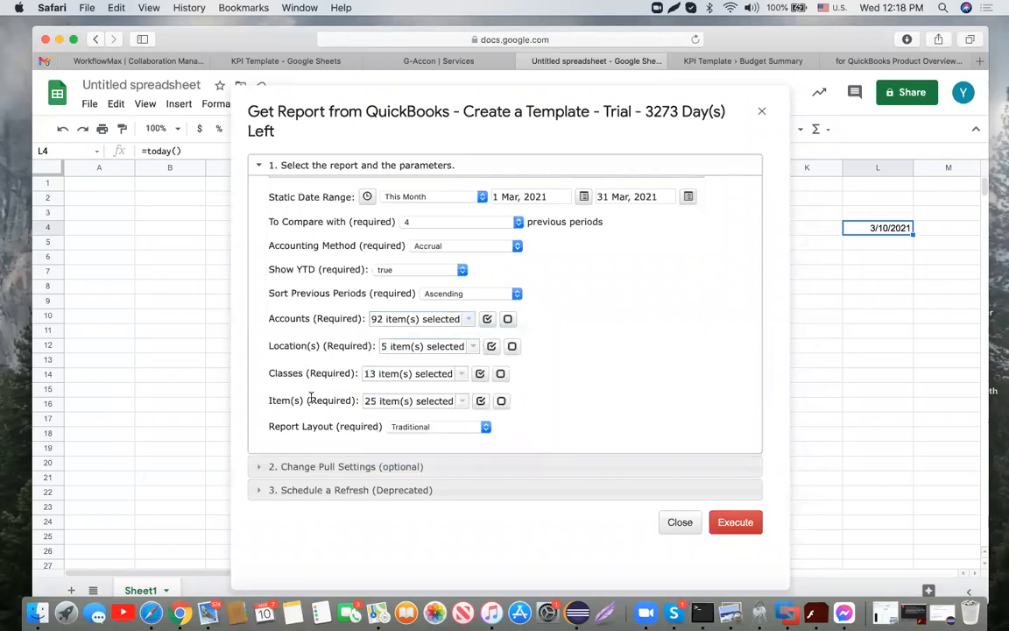
left_click(486, 429)
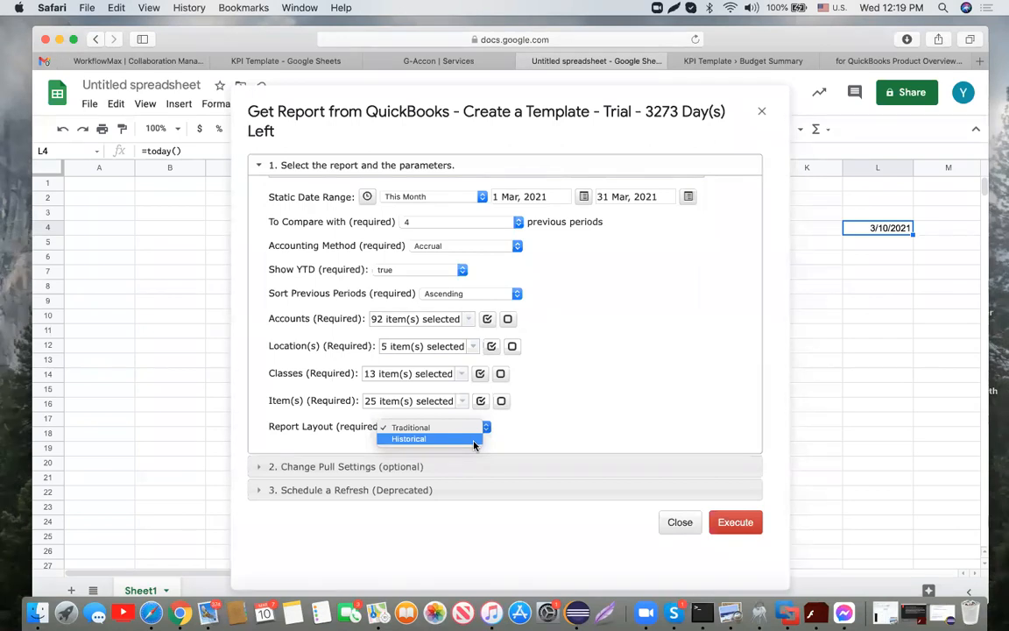
left_click(462, 429)
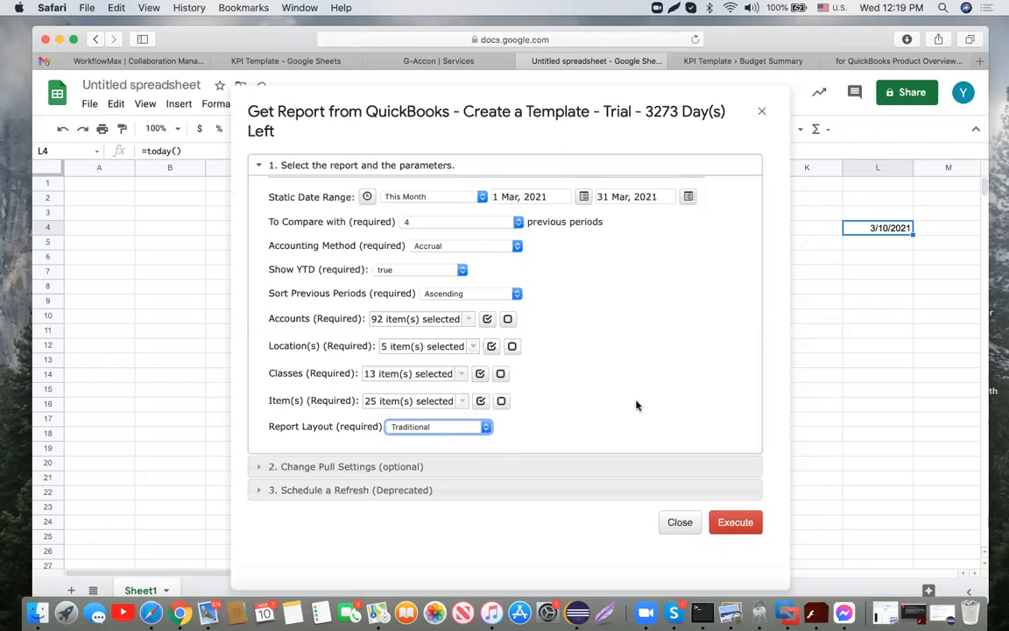
scroll(636, 405, "up", 2)
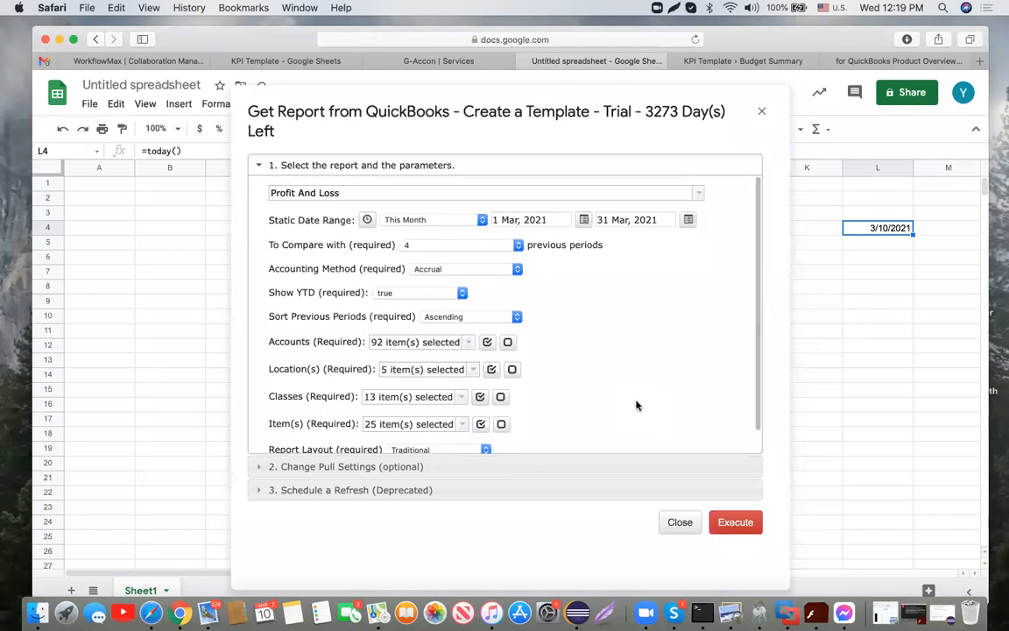
Step: Set the pull to use the current sheet and keep original formatting
left_click(398, 471)
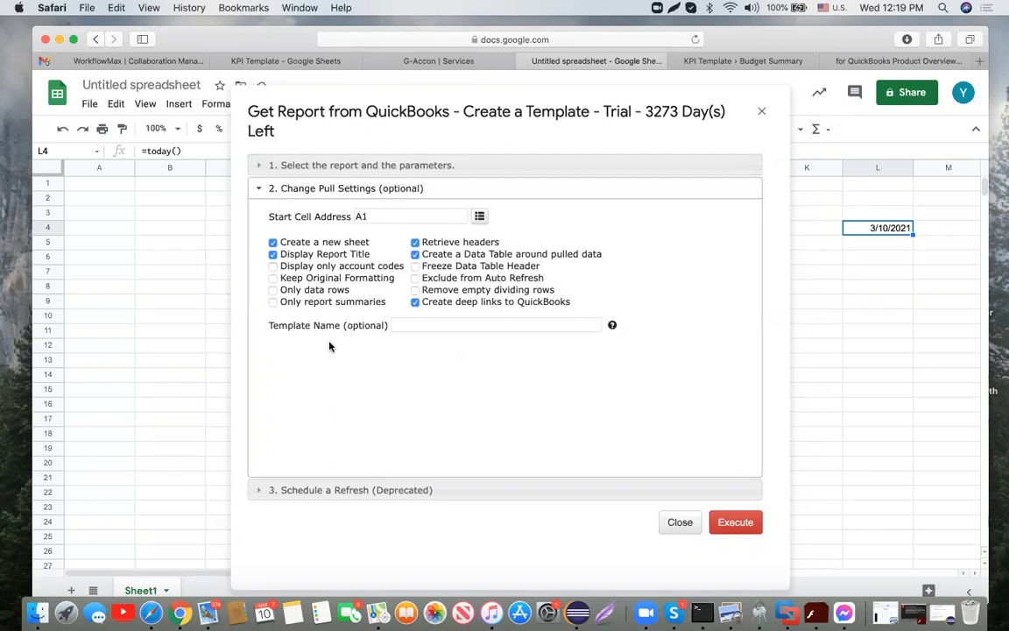
left_click(272, 242)
left_click(273, 278)
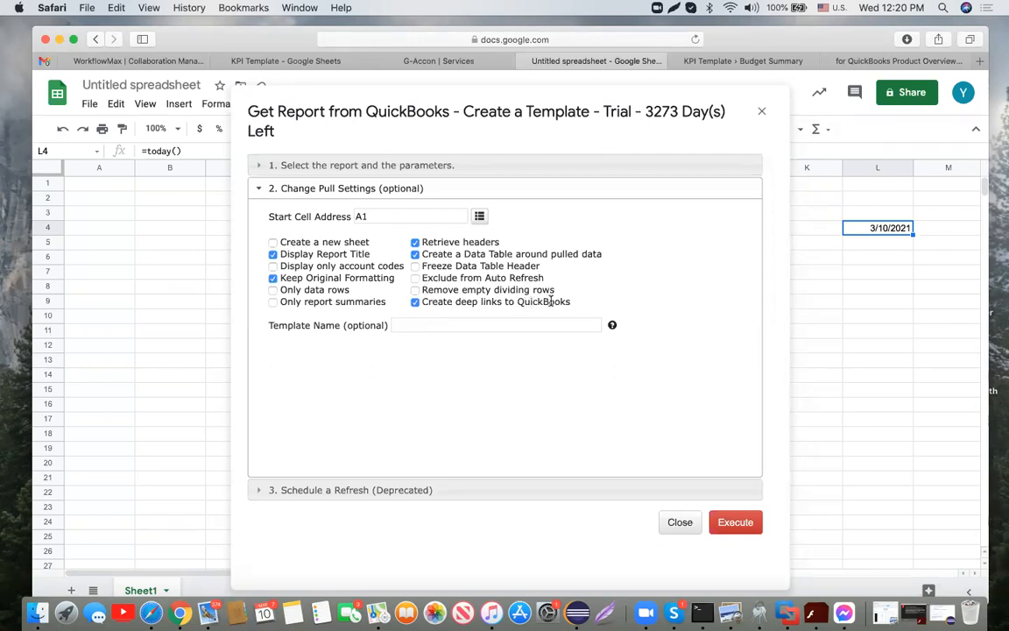
Step: Name the template 'P&L Org # ABC'
left_click(439, 323)
type("P&")
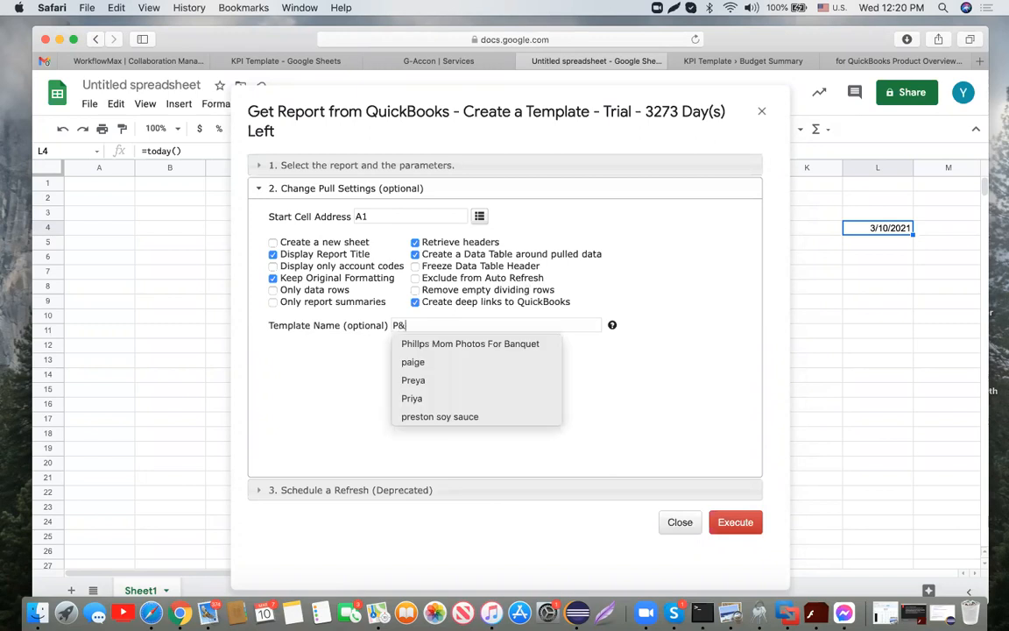
type("L")
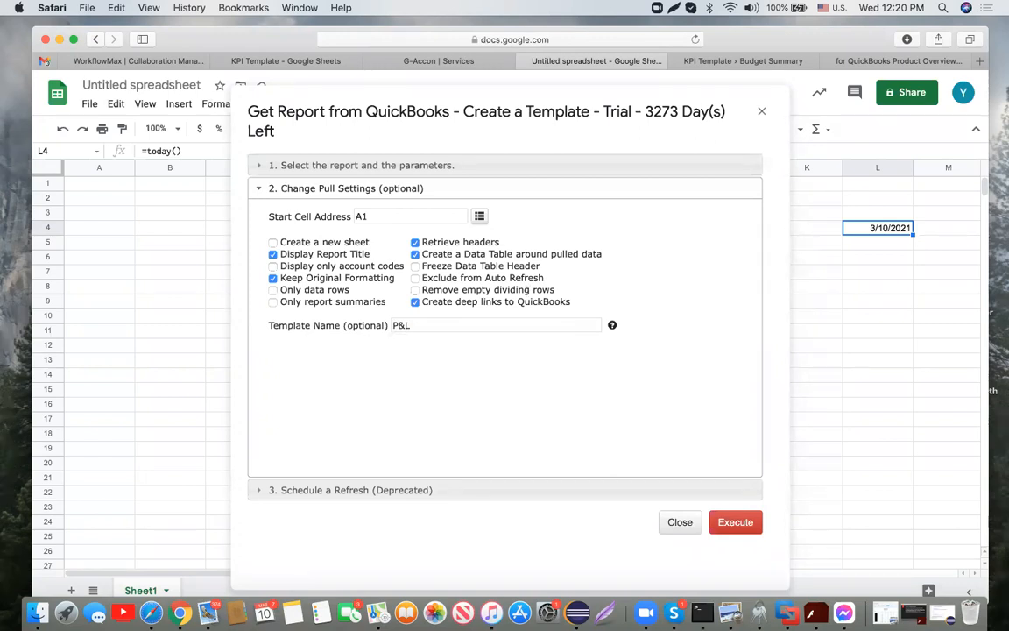
type(" Org # ABC")
Step: Pull the Profit And Loss report into Sheet1 and widen column A for account names
left_click(747, 523)
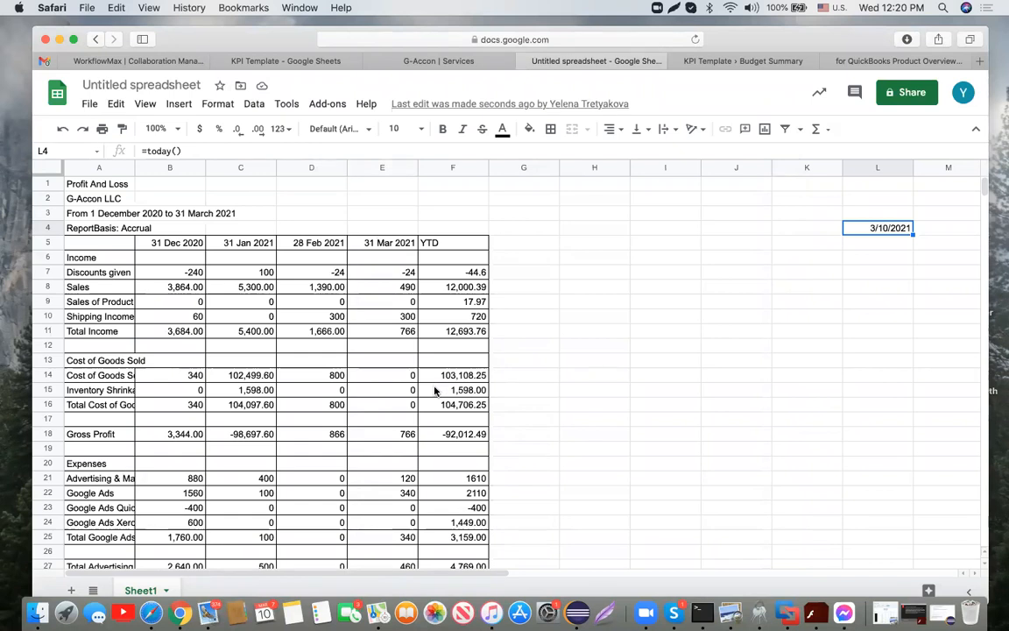
scroll(435, 391, "down", 1)
scroll(435, 392, "up", 1)
scroll(124, 327, "down", 5)
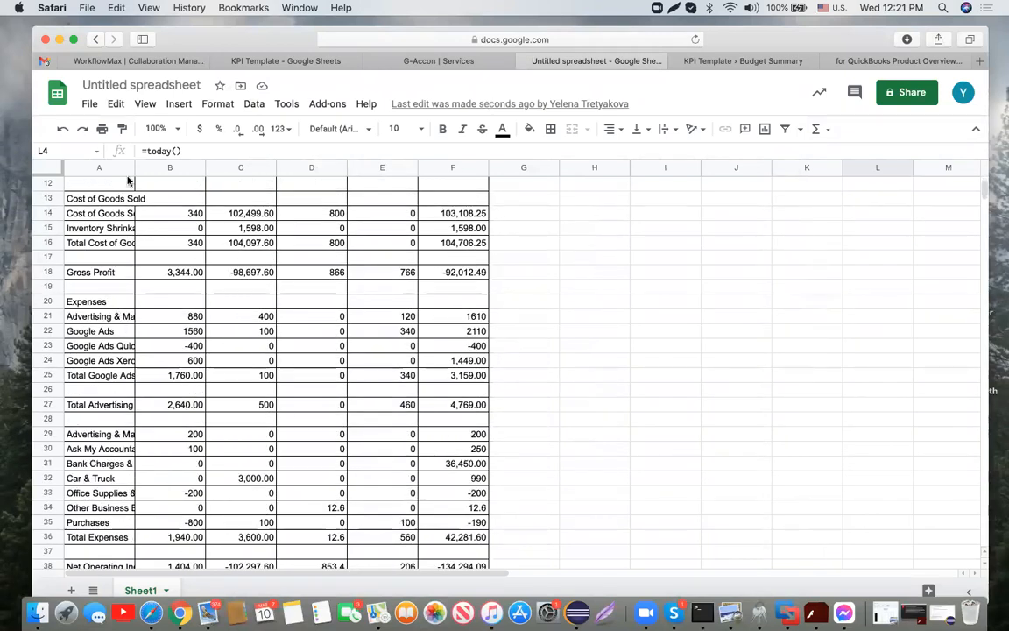
left_click_drag(134, 168, 176, 167)
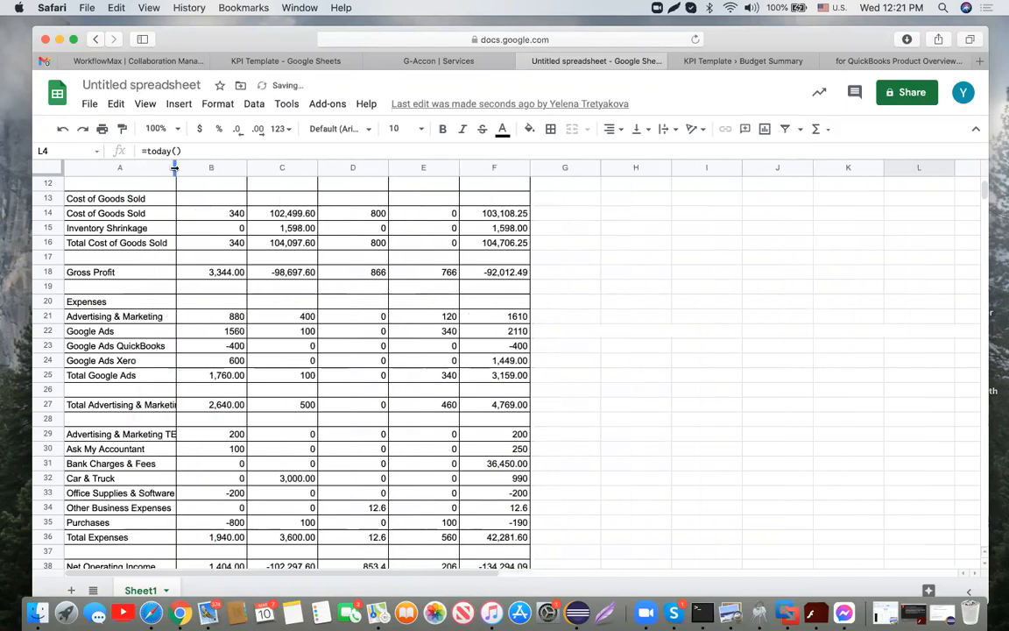
Step: Clear the today's-date value from cell L4
scroll(226, 358, "down", 5)
scroll(226, 358, "down", 2)
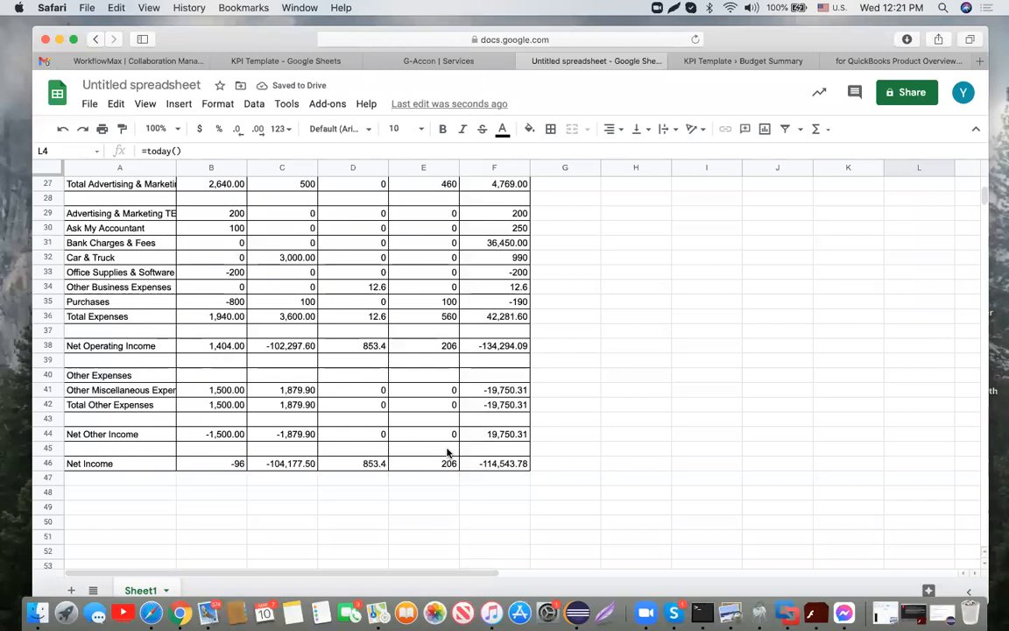
scroll(447, 453, "up", 13)
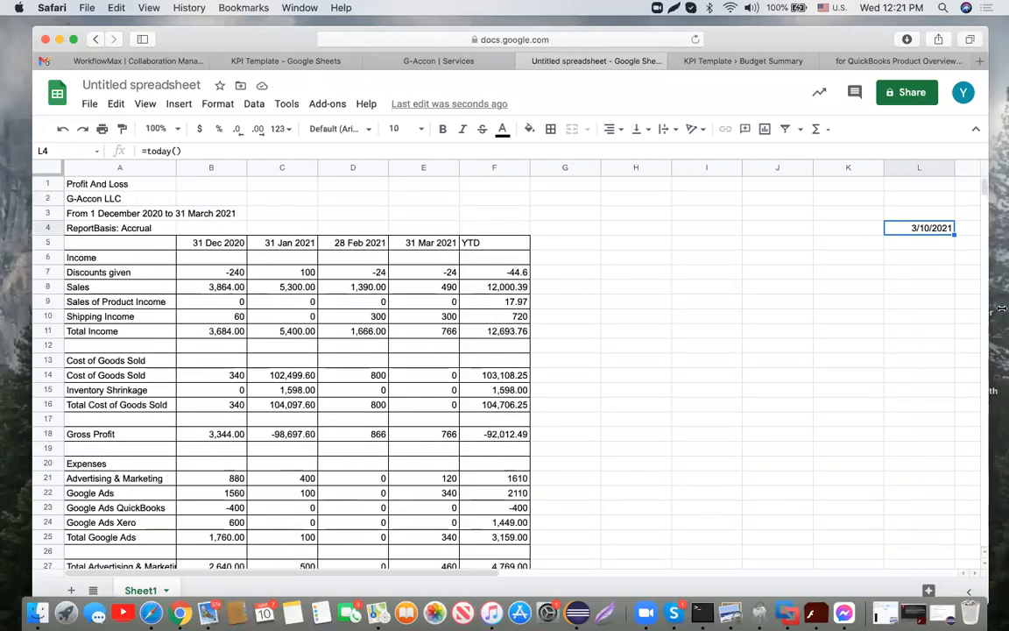
left_click(931, 248)
left_click(915, 227)
key("Delete")
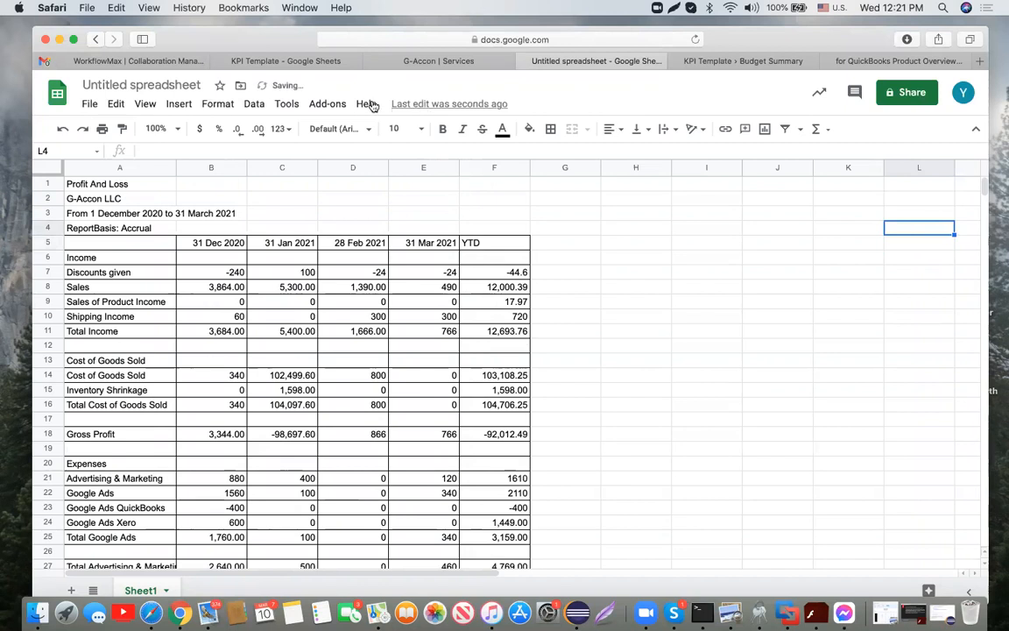
Step: From this sheet's Update/Modify/Delete Pull Templates list, open the P&L Org # ABC template's parameters
left_click(327, 103)
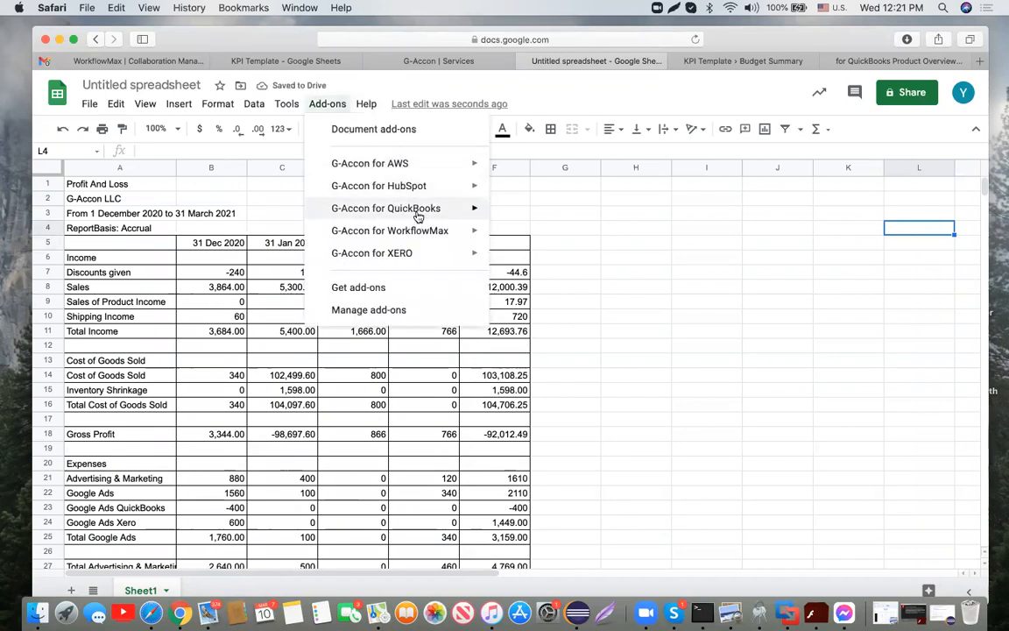
mouse_move(418, 215)
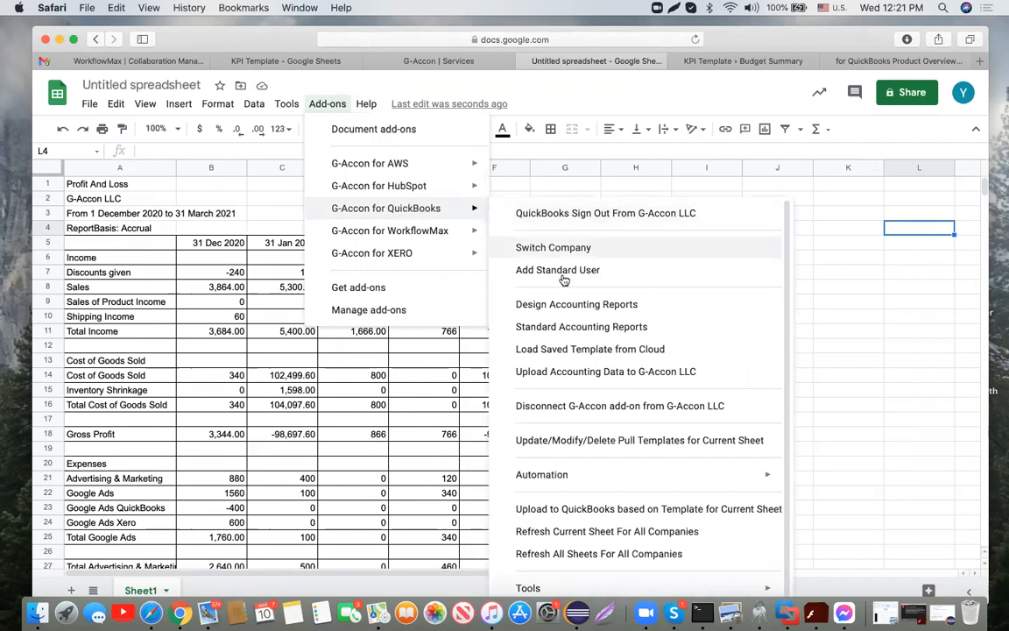
left_click(599, 445)
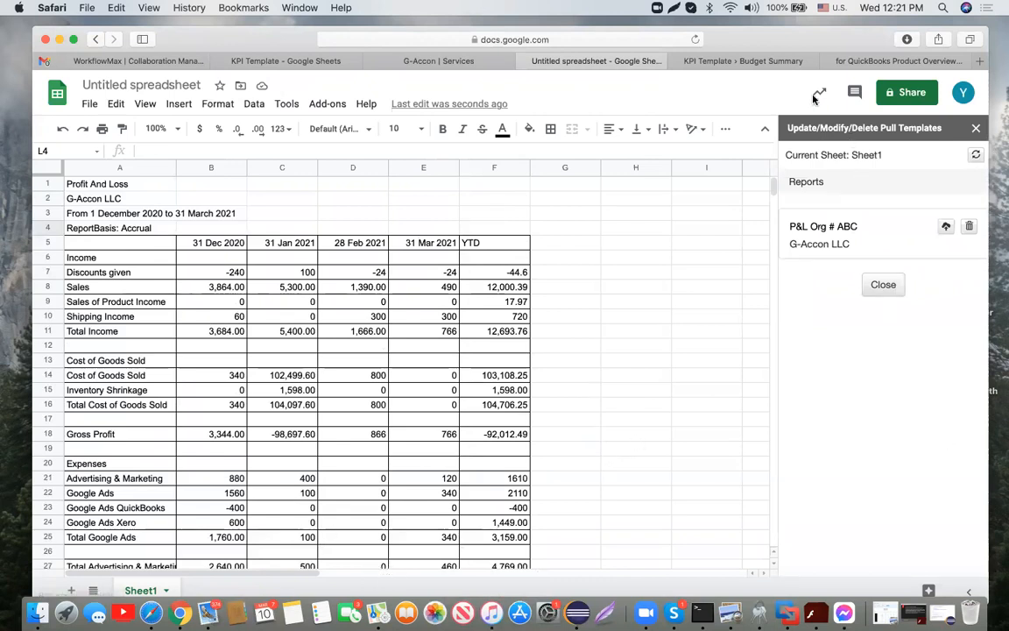
left_click(820, 230)
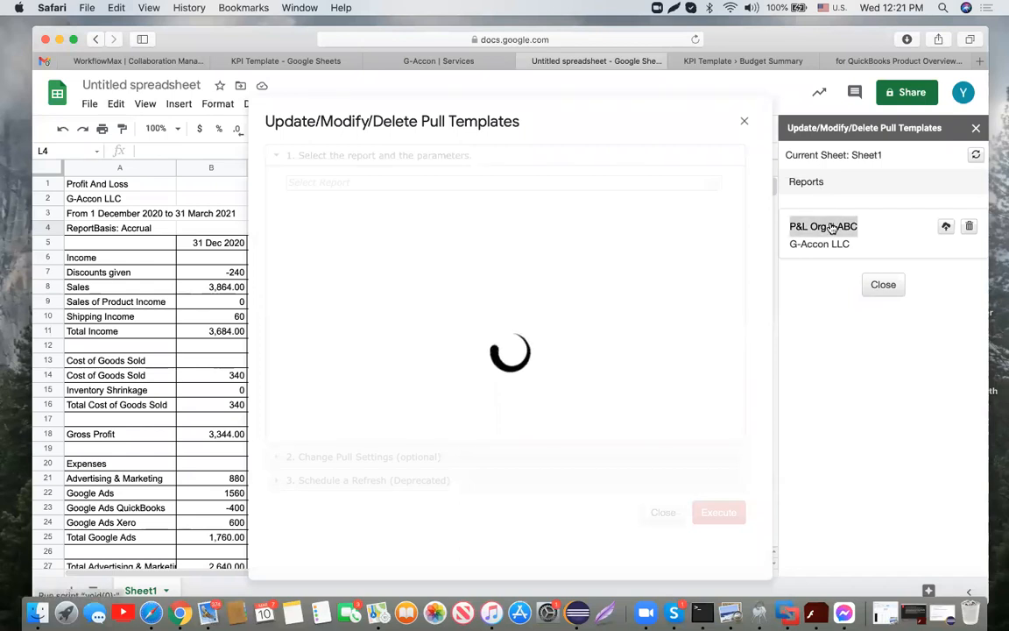
scroll(623, 333, "down", 1)
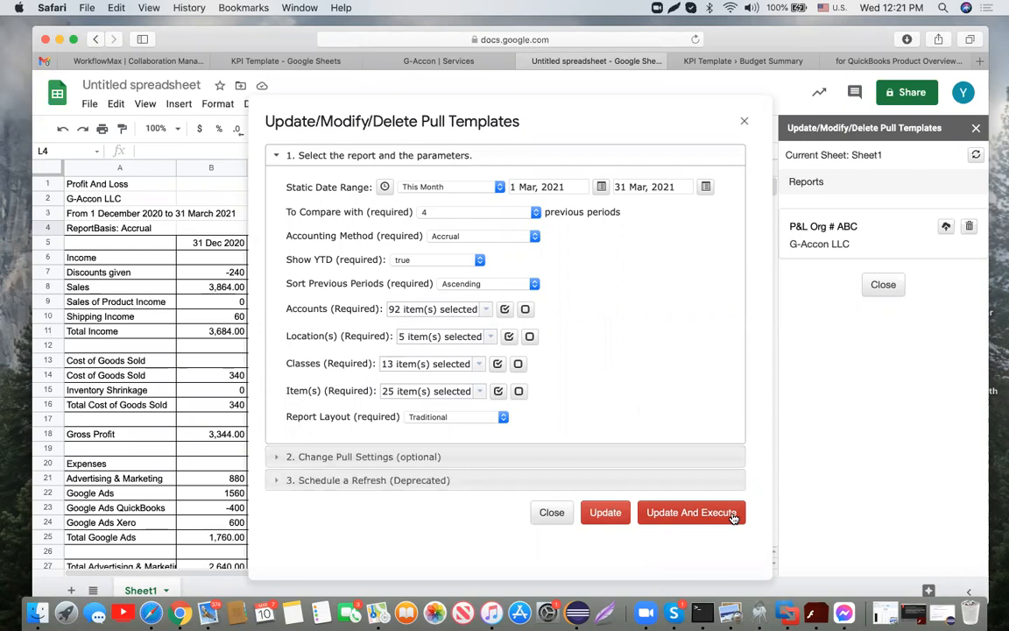
Step: Start saving the template to the cloud, copying 'P&L Org # ABC' into the cloud name and description
left_click(745, 124)
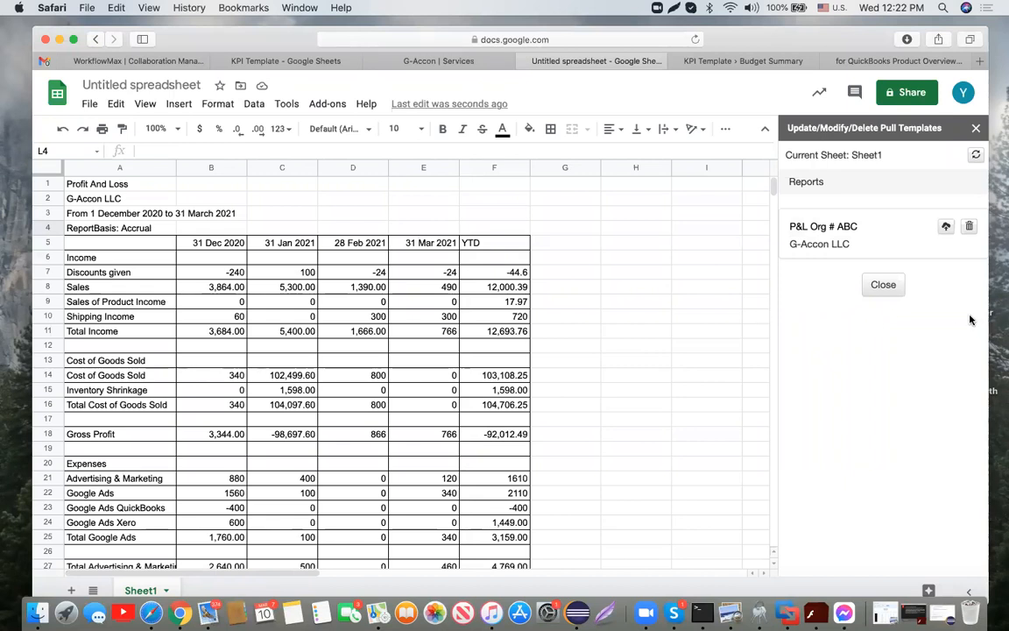
left_click(948, 229)
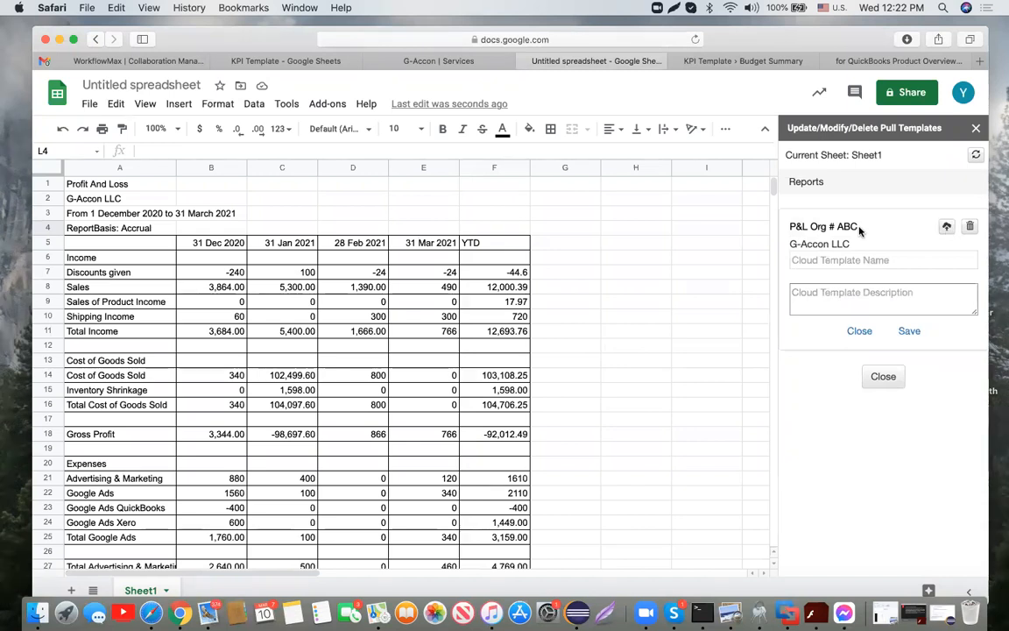
left_click_drag(860, 231, 773, 226)
key("super+c")
left_click(849, 261)
key("super+v")
left_click(853, 289)
key("super+v")
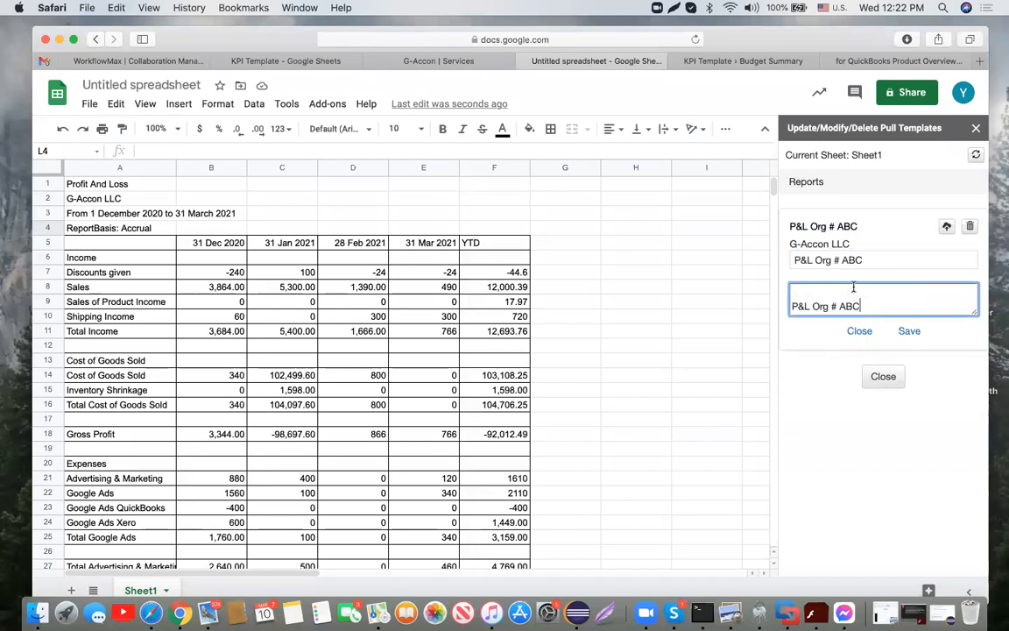
Step: Append BL to the cloud name and description, save to the cloud, and close the panel
left_click(871, 256)
type("BL")
left_click(801, 302)
type("BL")
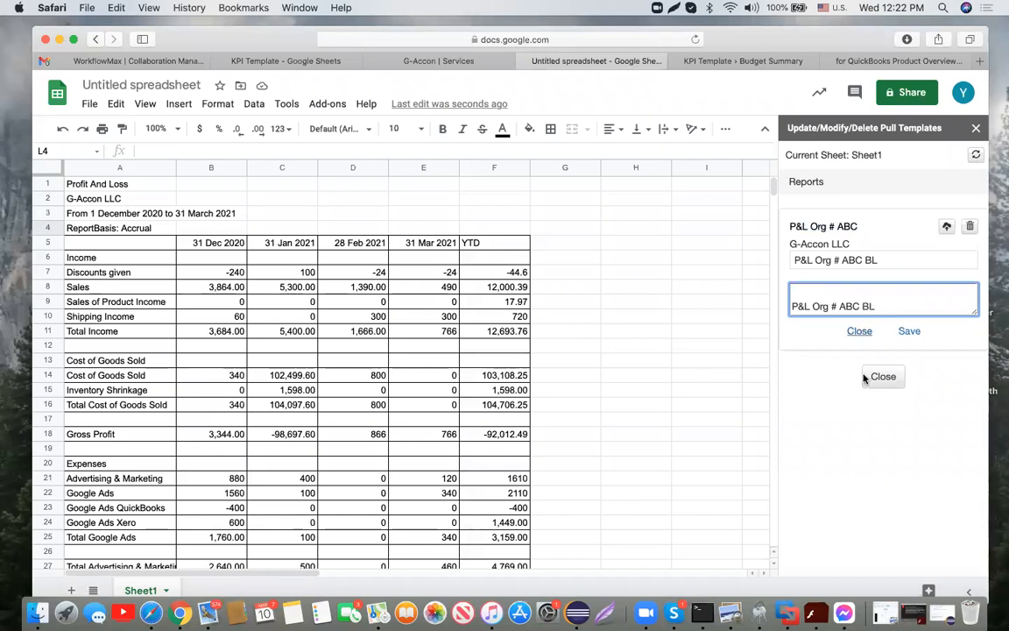
left_click(914, 336)
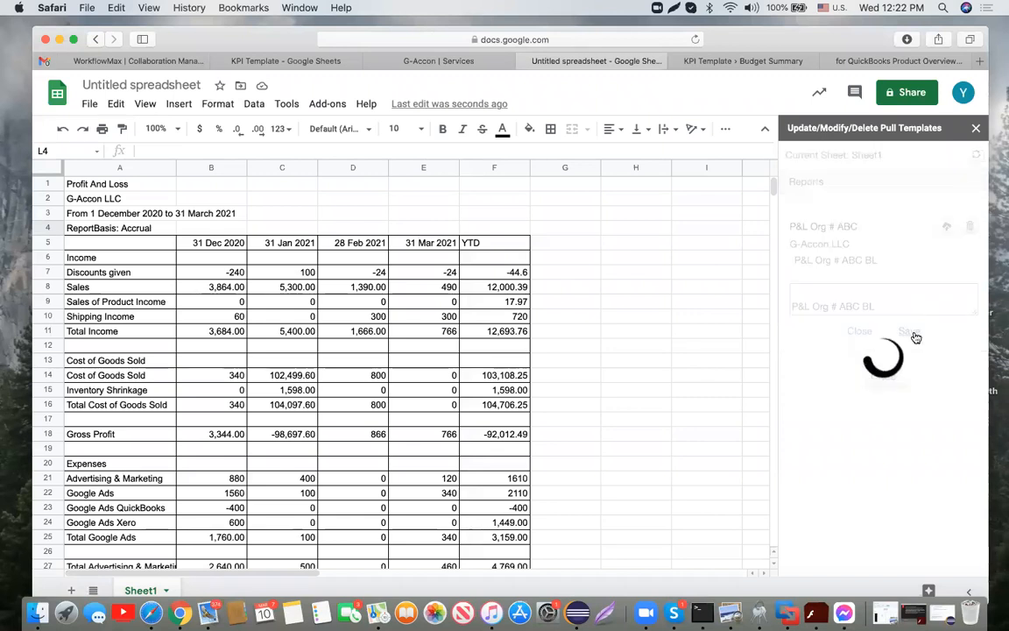
left_click(976, 130)
left_click(333, 105)
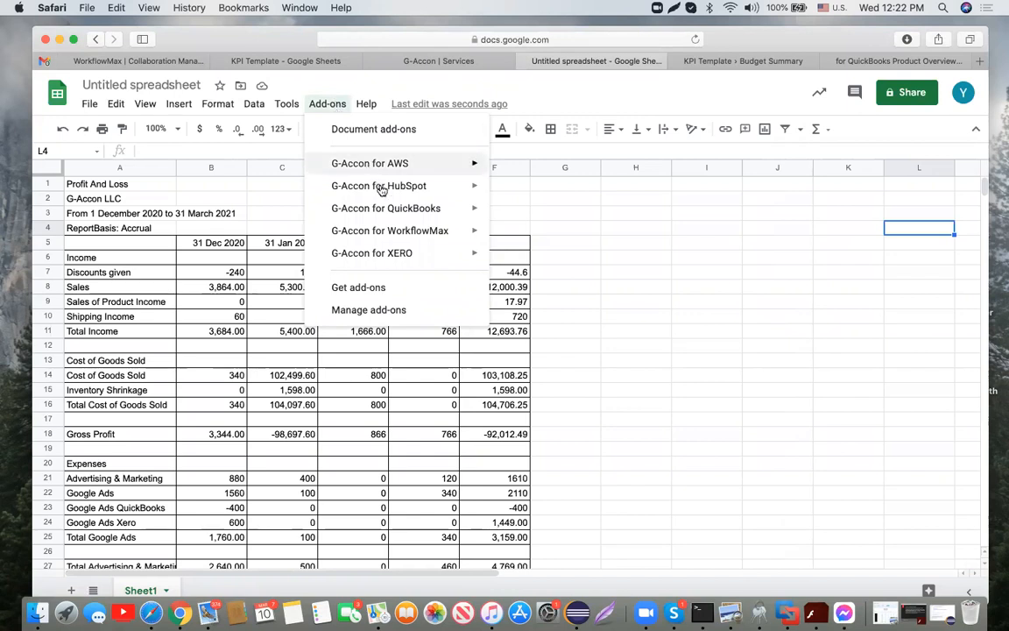
mouse_move(390, 207)
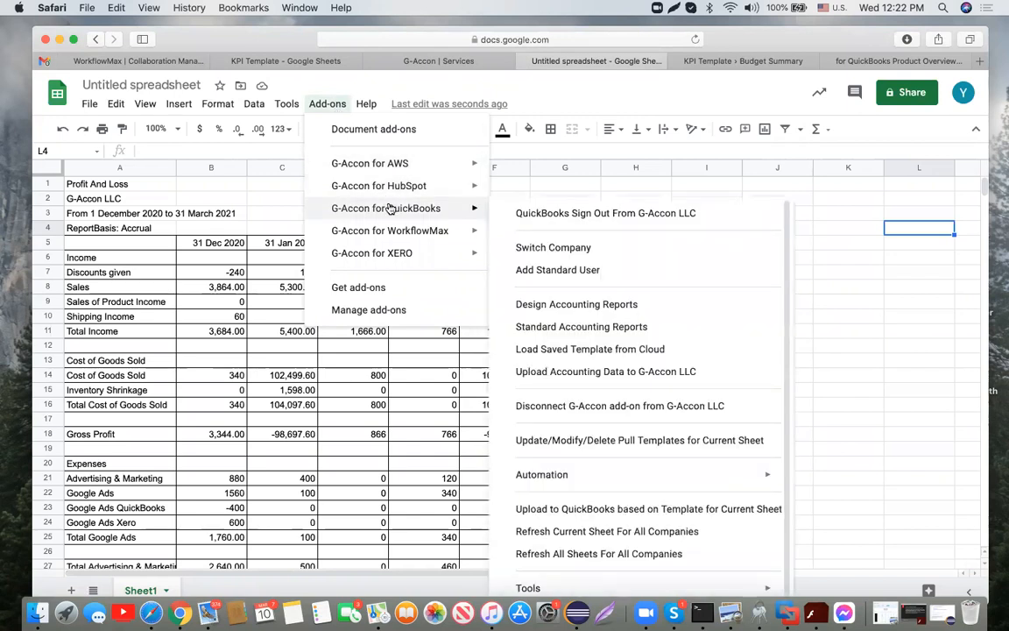
left_click(574, 252)
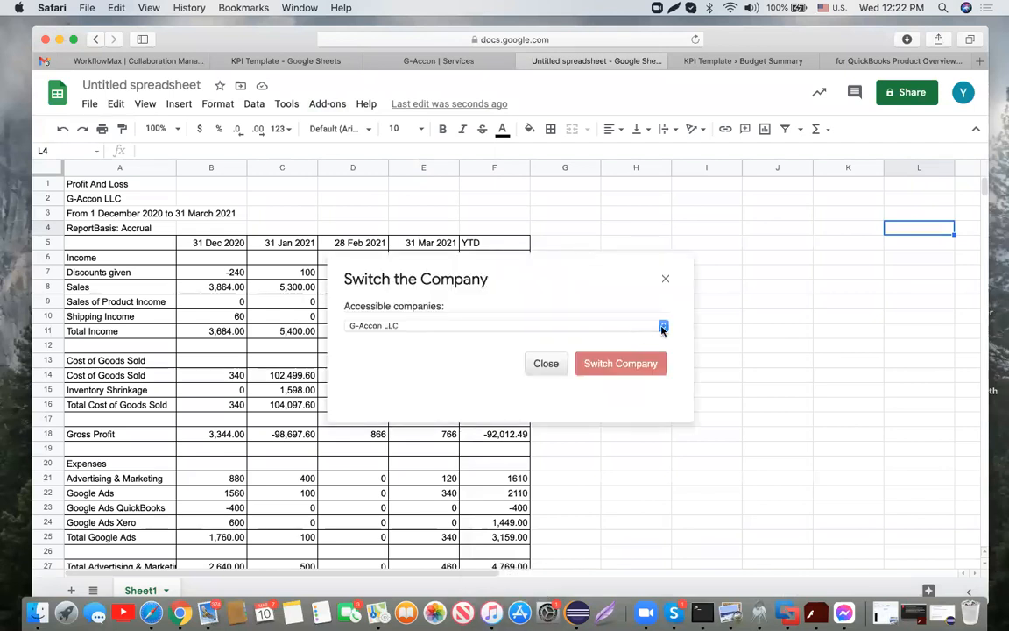
left_click(662, 327)
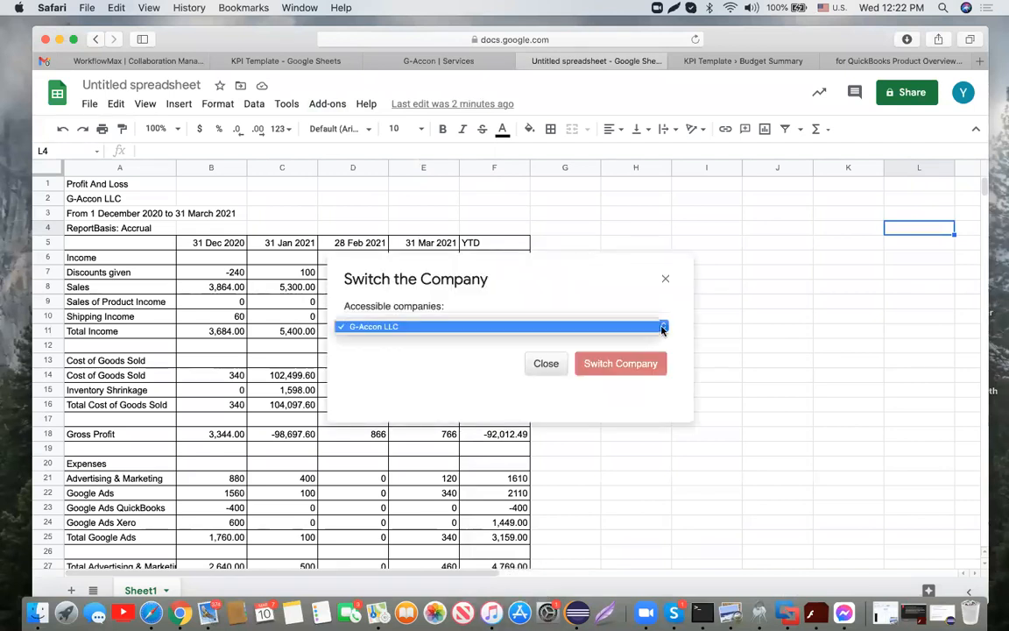
left_click(662, 327)
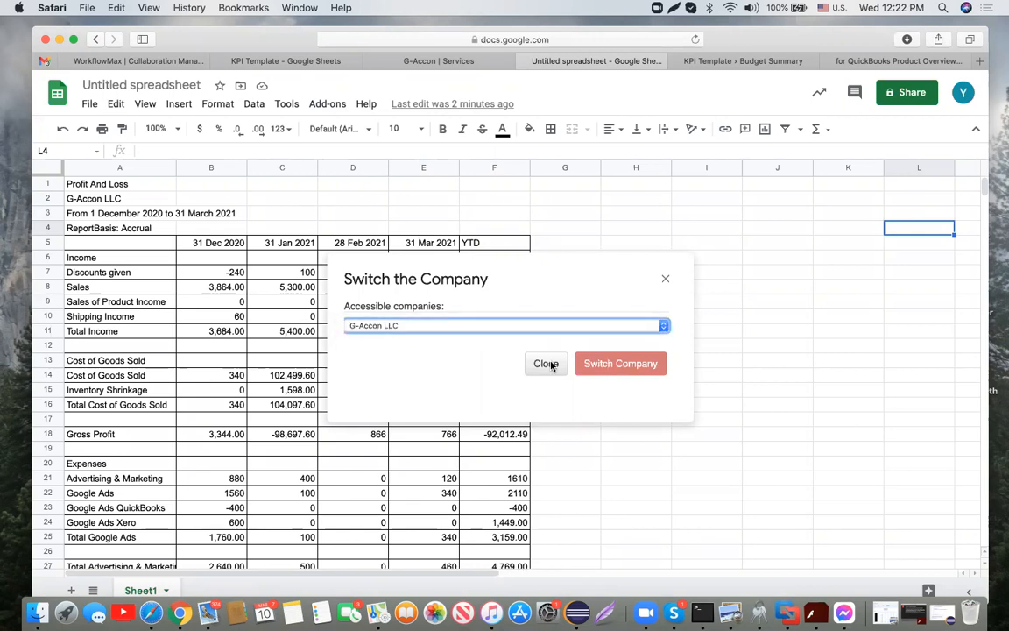
left_click(666, 278)
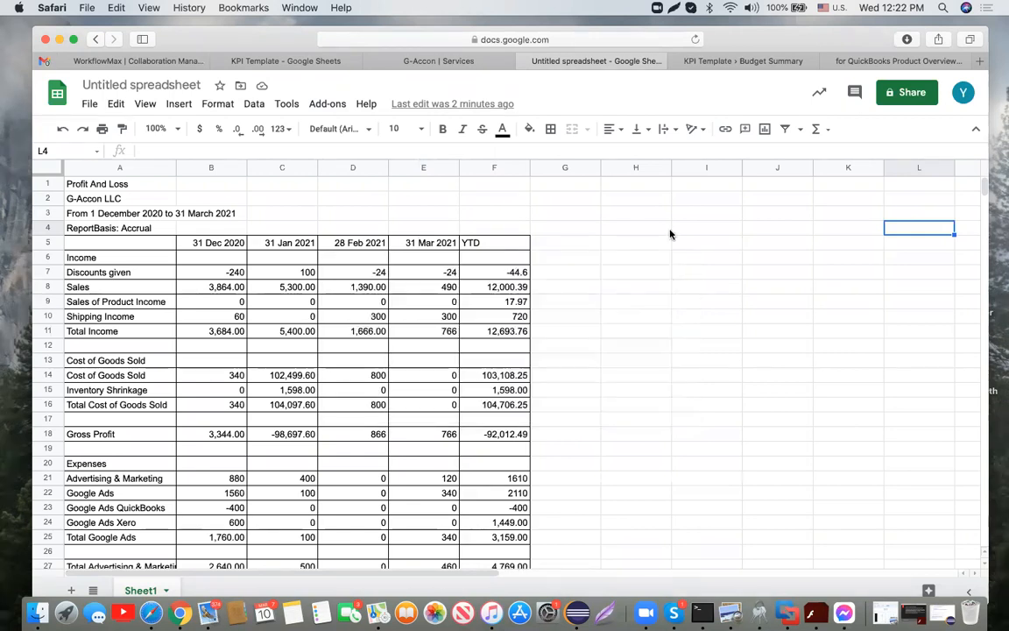
left_click(646, 185)
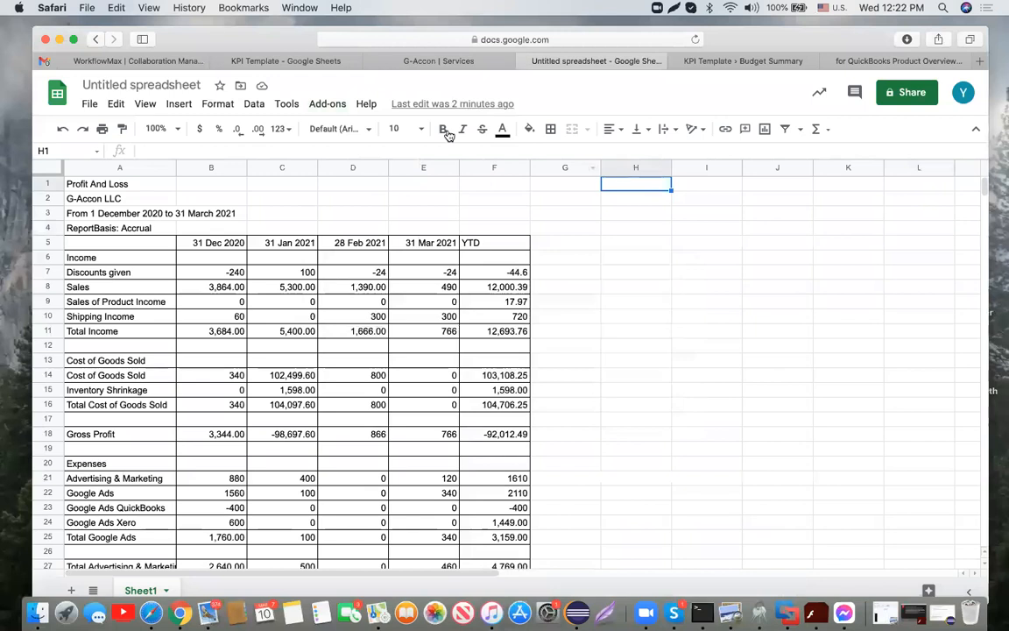
Step: Open Load Saved Template from Cloud with the template type filtered to REPORT
left_click(341, 105)
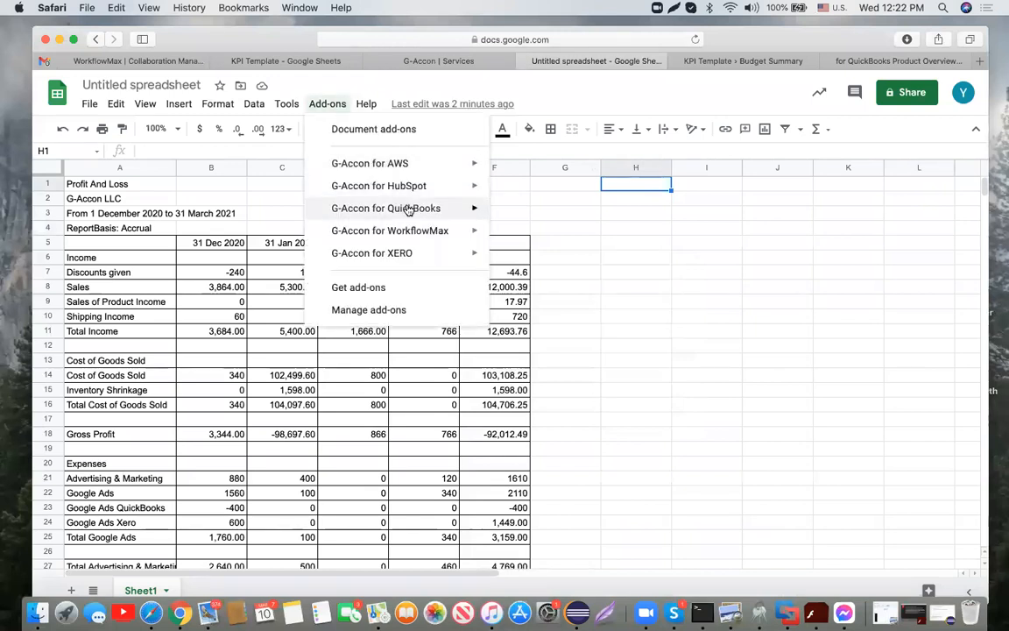
mouse_move(409, 210)
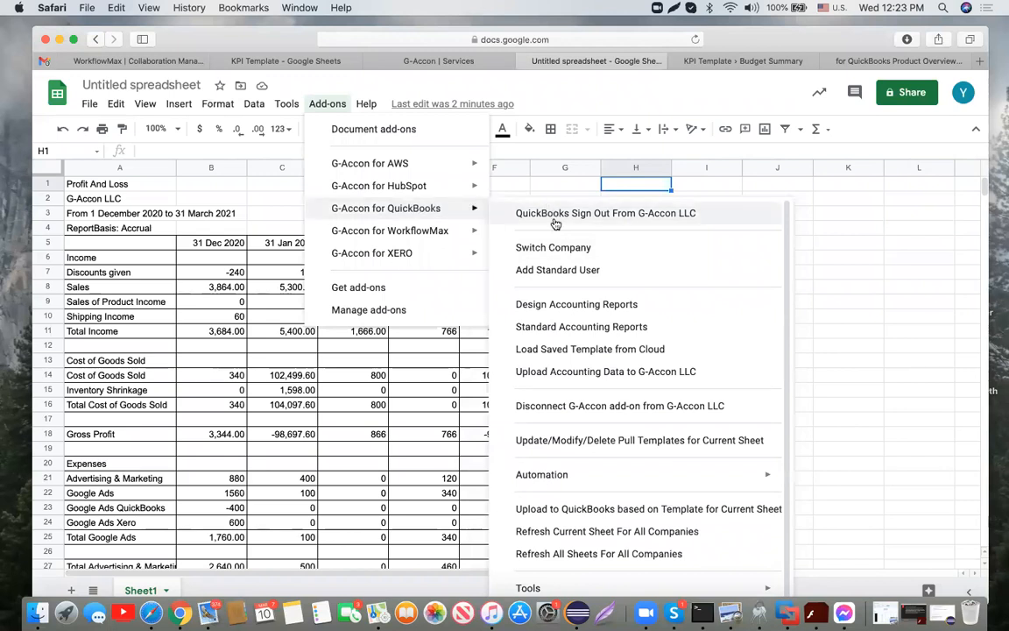
left_click(594, 350)
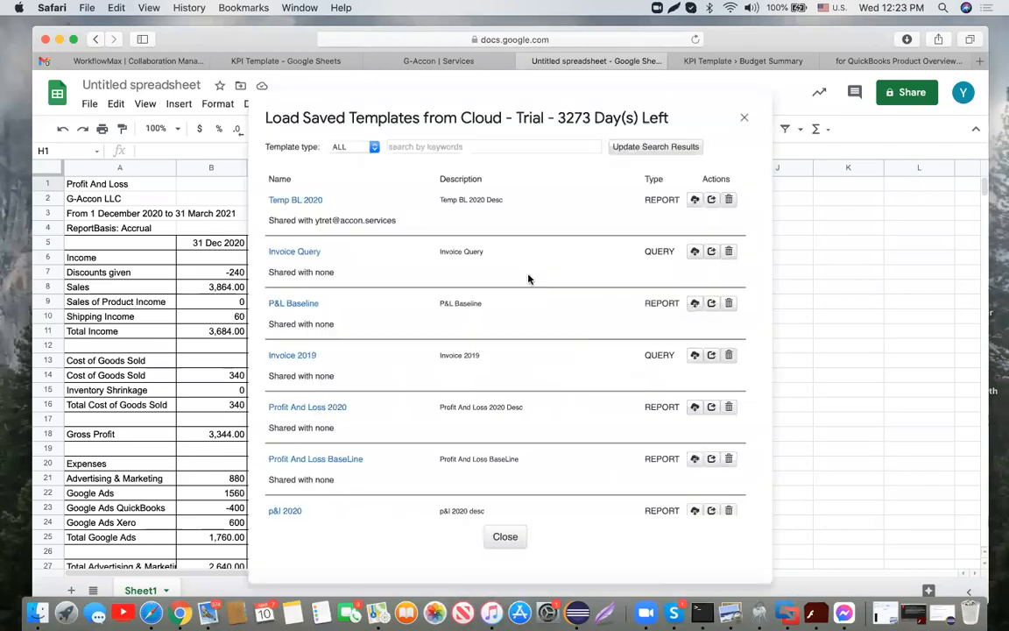
left_click(374, 148)
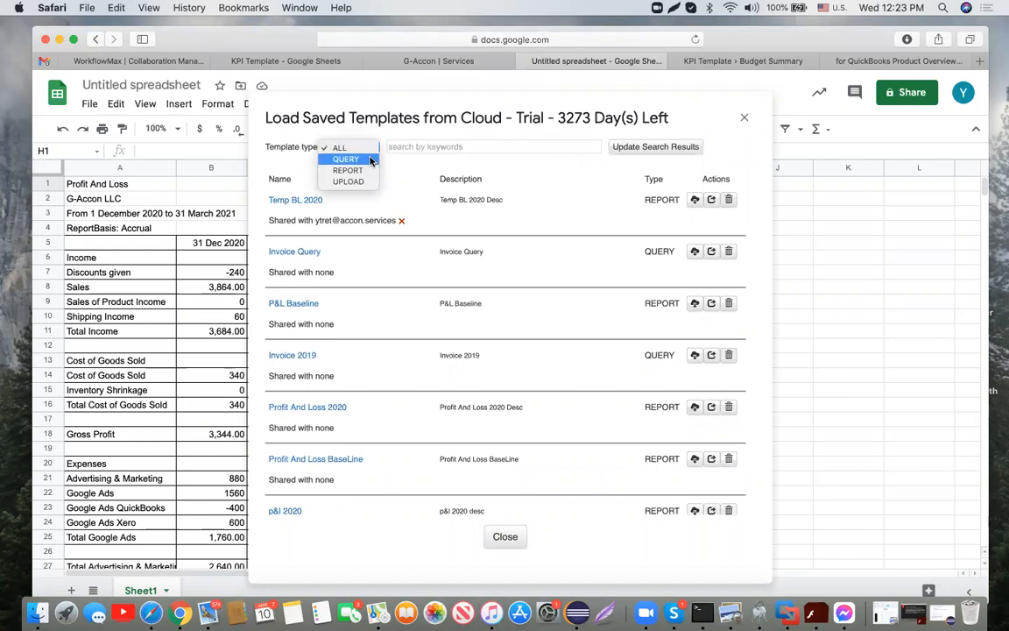
left_click(367, 172)
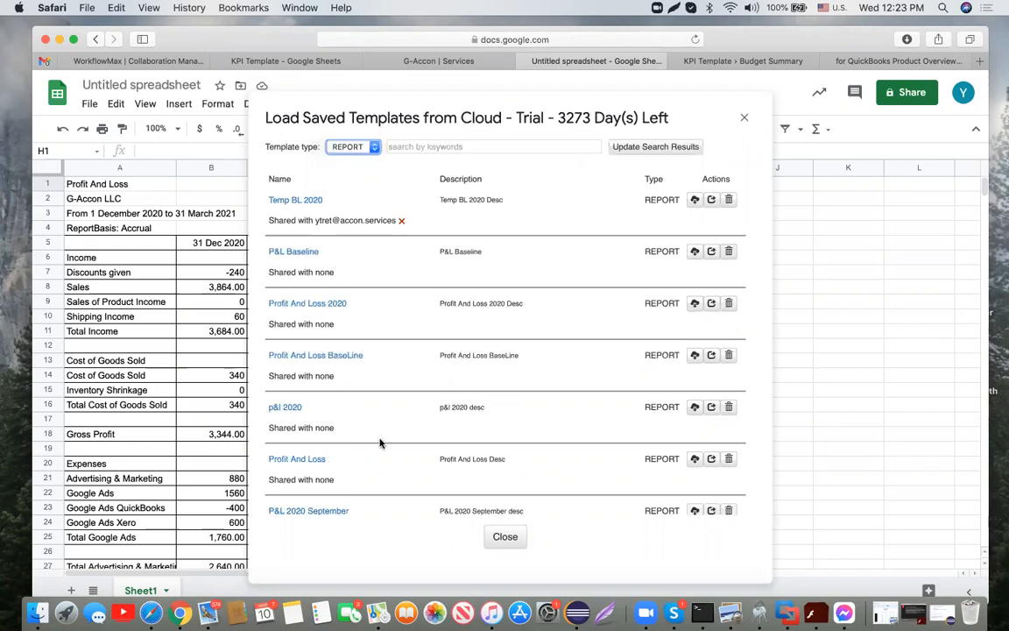
scroll(380, 443, "down", 10)
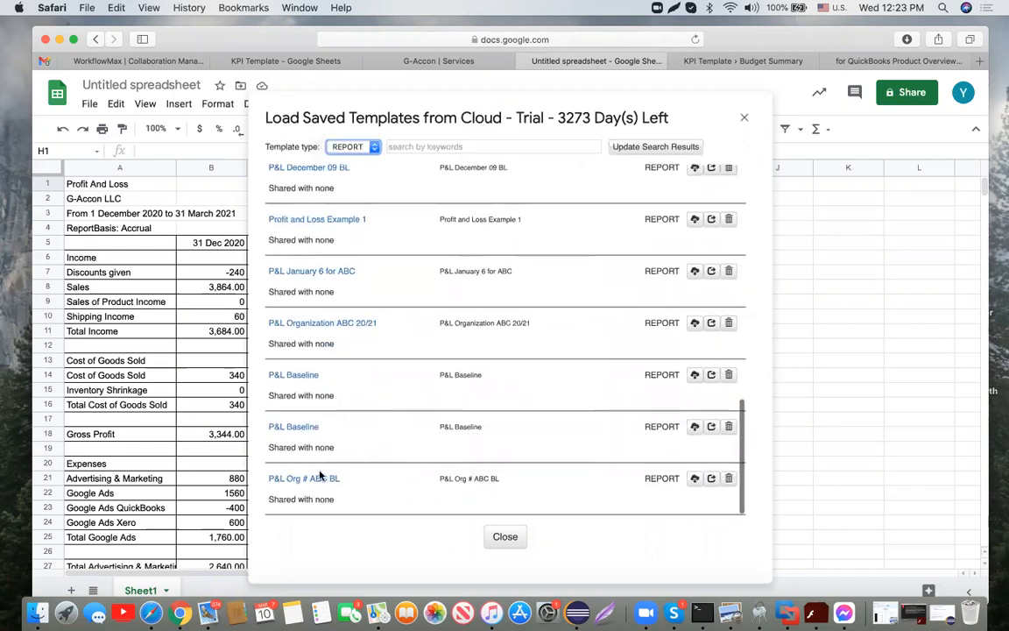
Step: Open sharing for P&L Org # ABC BL, then load that template instead
left_click(712, 479)
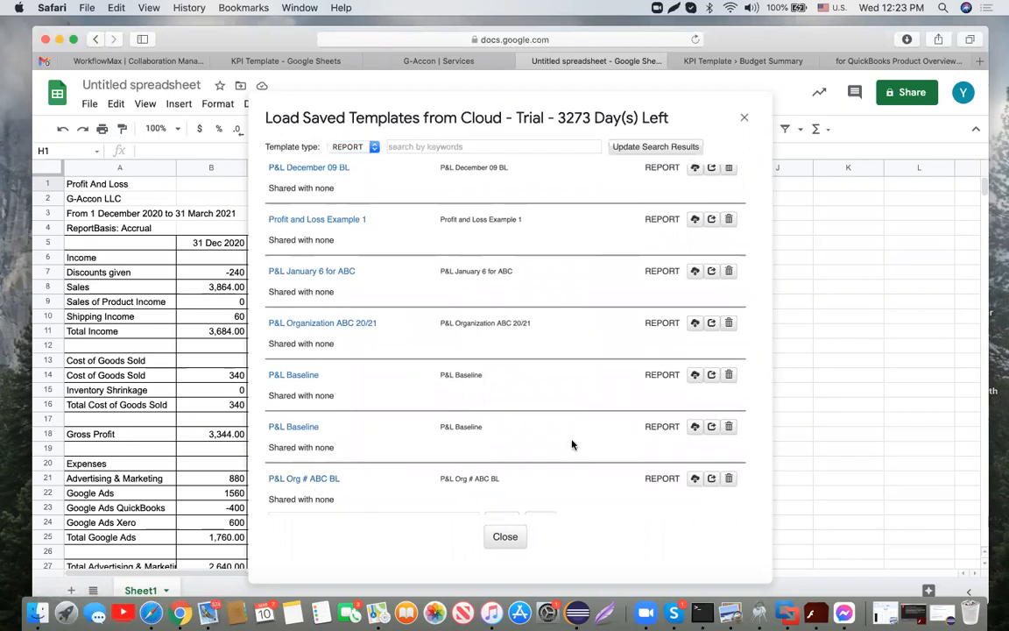
left_click(395, 494)
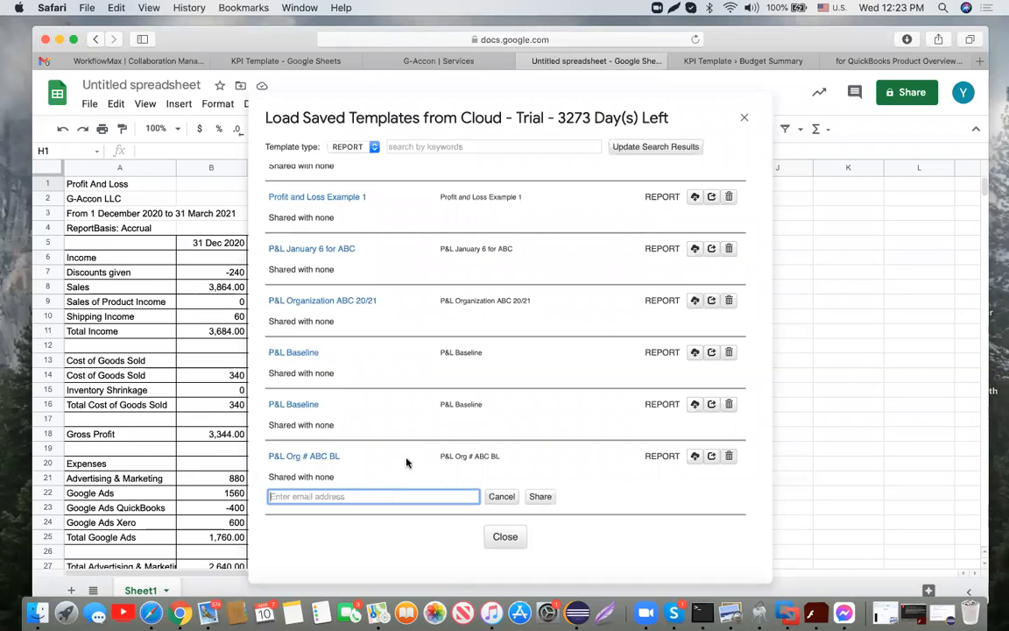
left_click(331, 457)
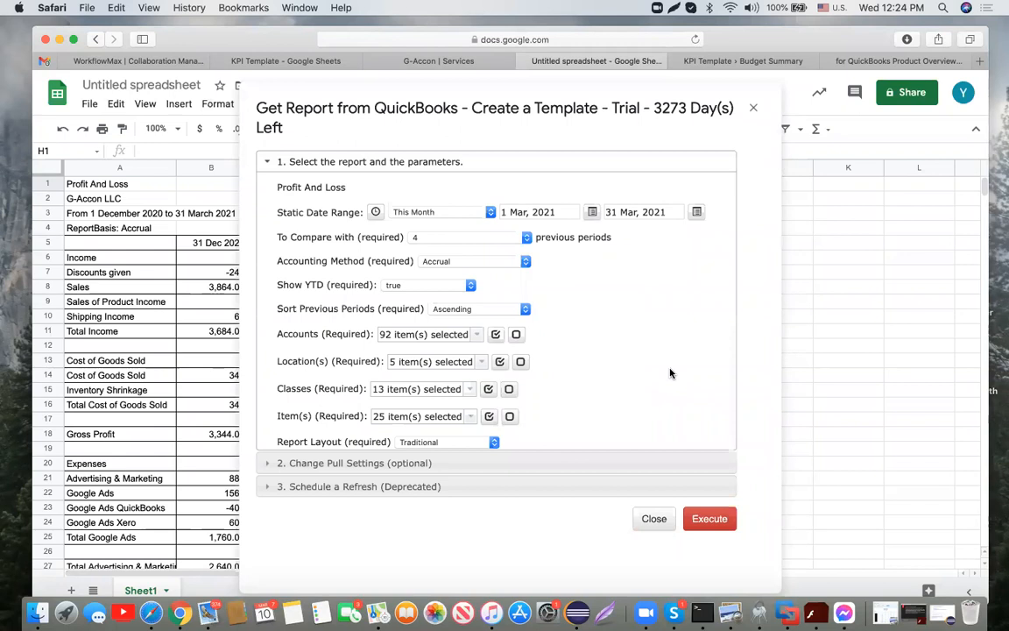
Step: Set Start Cell Address to K1, rename the template to P&L Org # DCF, and execute the pull
left_click(404, 465)
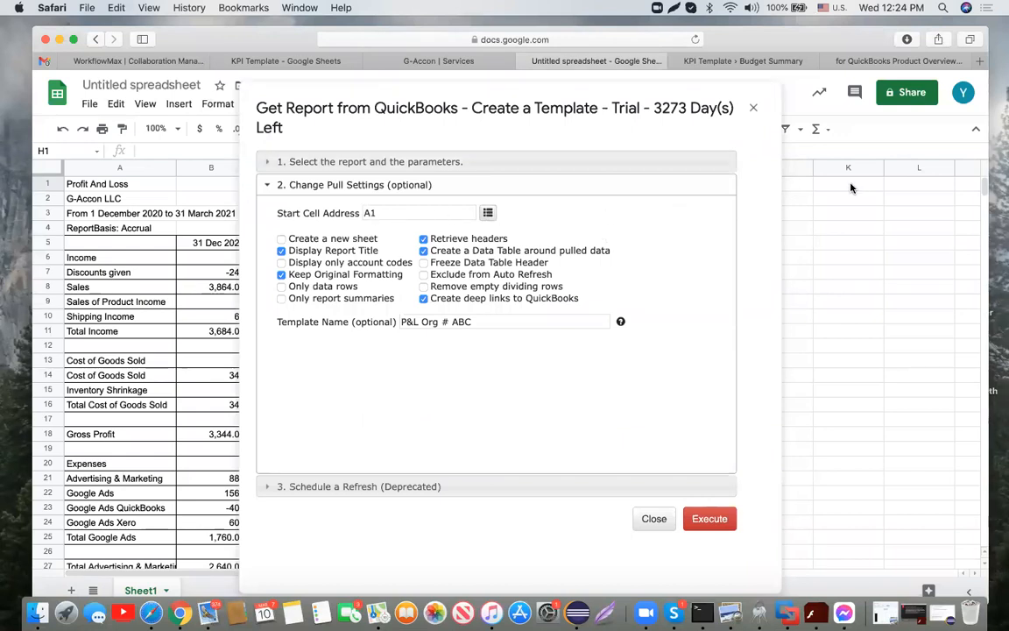
left_click(850, 185)
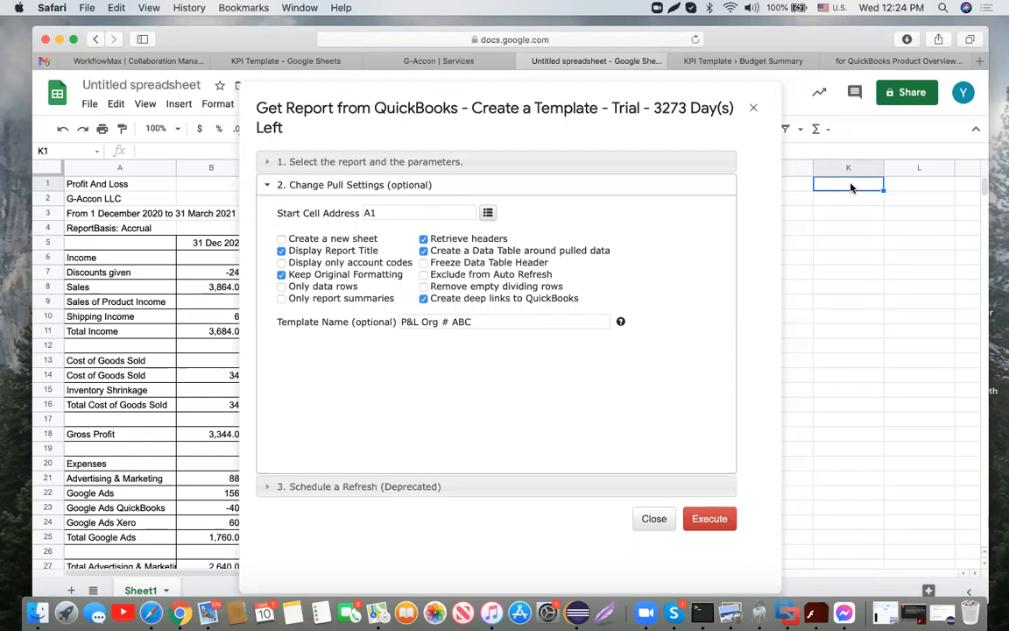
left_click(487, 214)
key("BackSpace")
key("BackSpace")
key("BackSpace")
type("DCF")
left_click(721, 519)
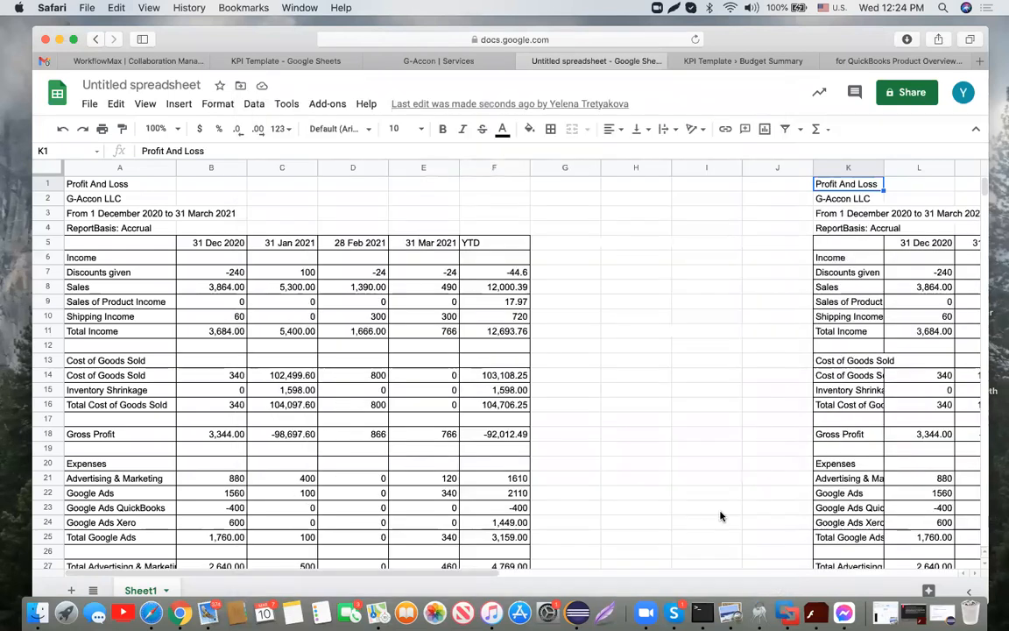
Step: Scroll around Sheet1 to check the new Profit And Loss report starting at K1
scroll(720, 516, "right", 4)
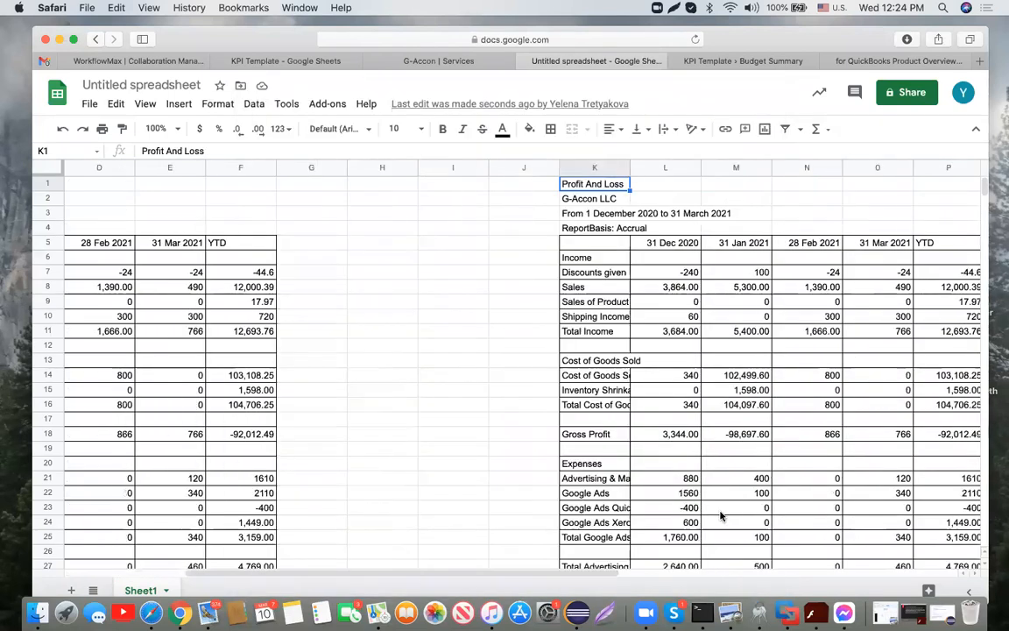
scroll(720, 515, "right", 2)
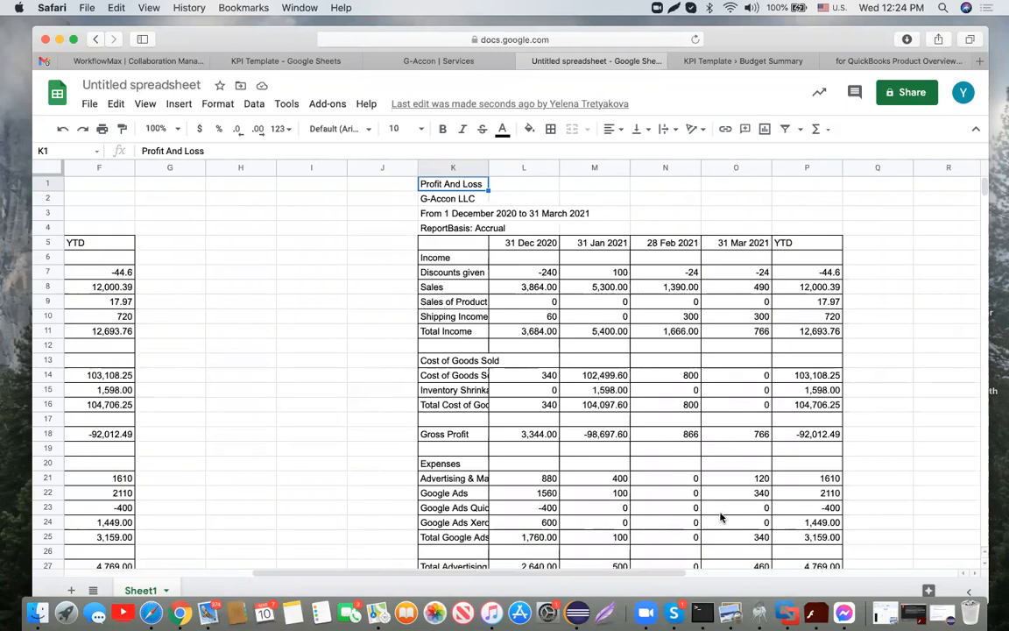
scroll(720, 517, "left", 5)
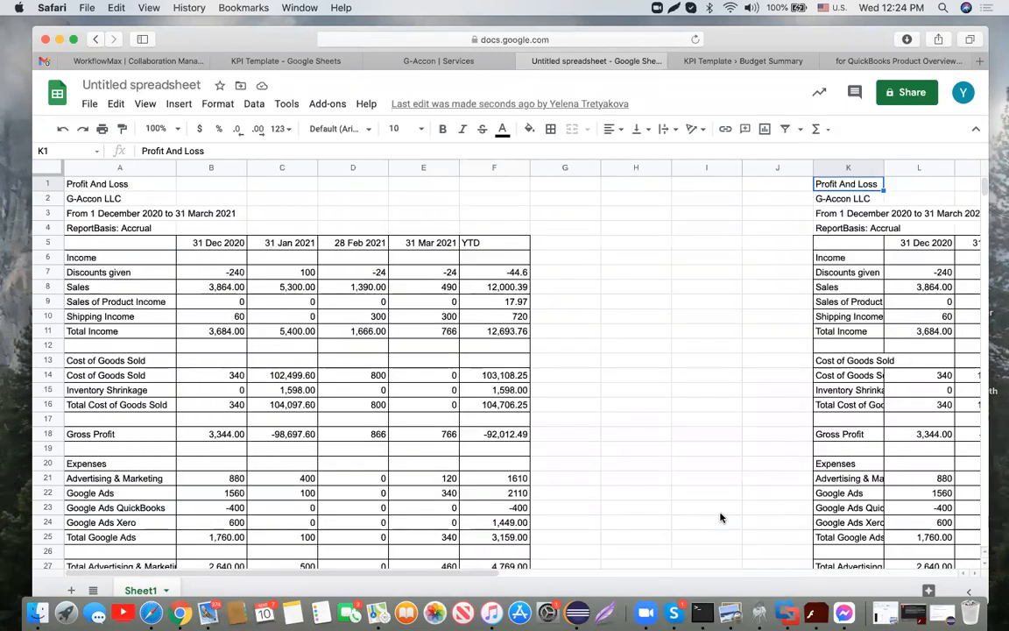
scroll(720, 517, "down", 2)
scroll(722, 518, "down", 4)
scroll(722, 518, "up", 6)
scroll(722, 518, "right", 1)
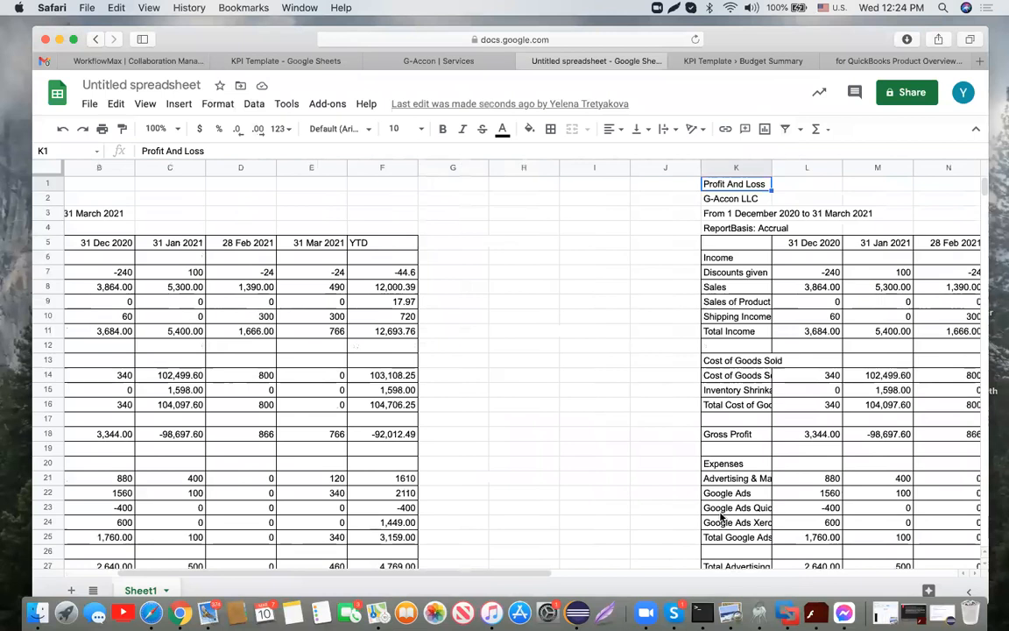
scroll(722, 518, "left", 1)
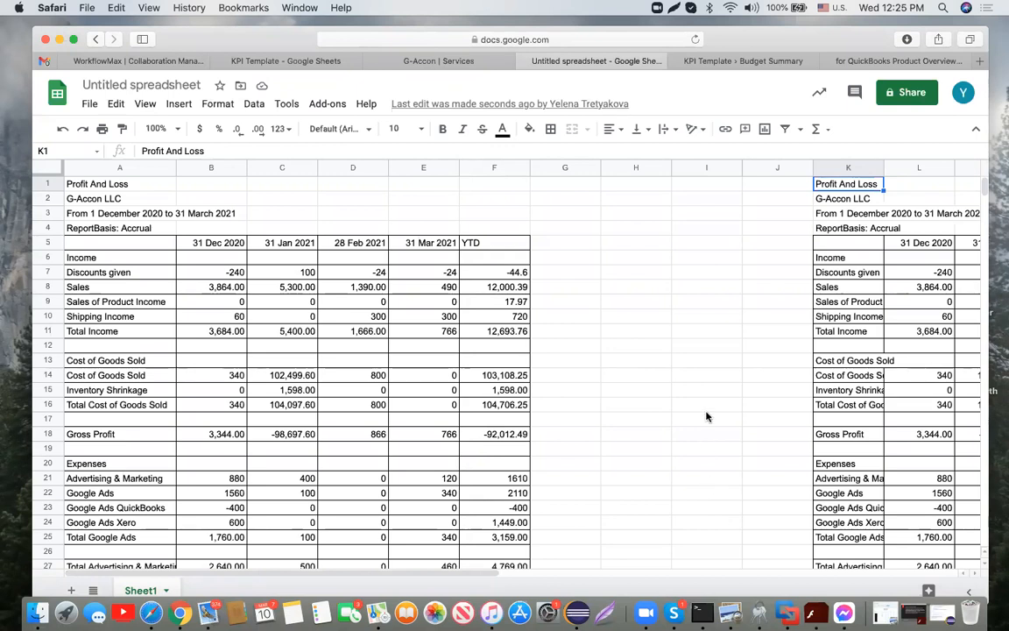
Step: Start creating a new G-Accon for QuickBooks automation workflow
left_click(317, 109)
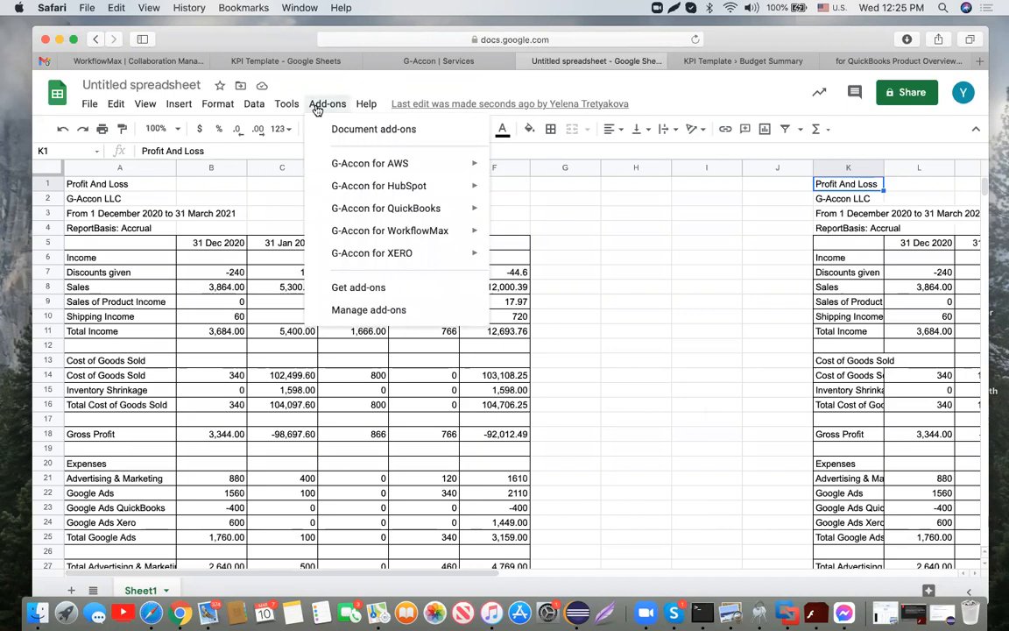
mouse_move(403, 210)
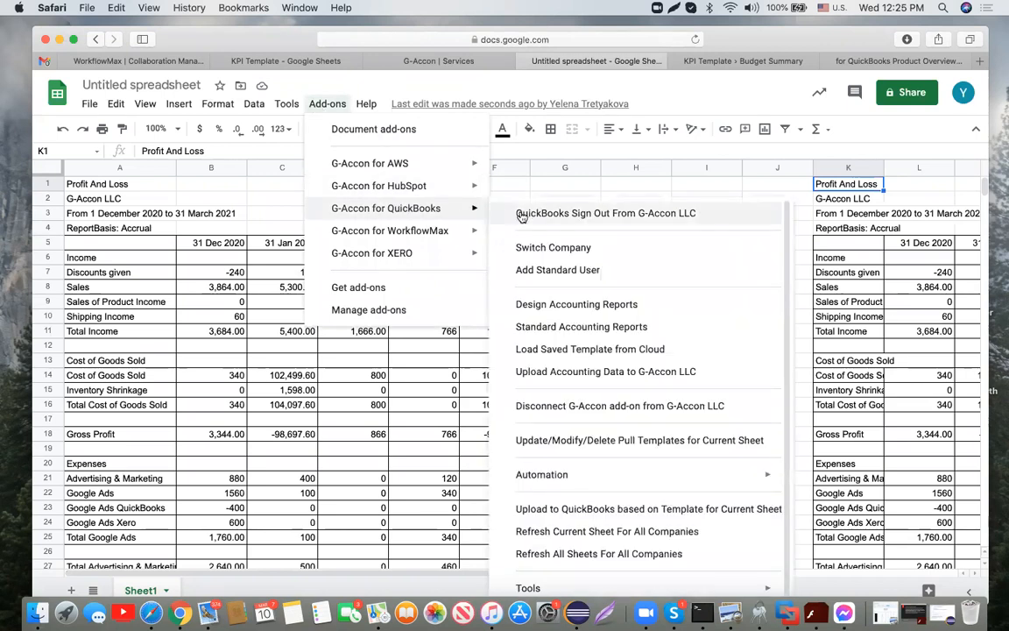
mouse_move(570, 474)
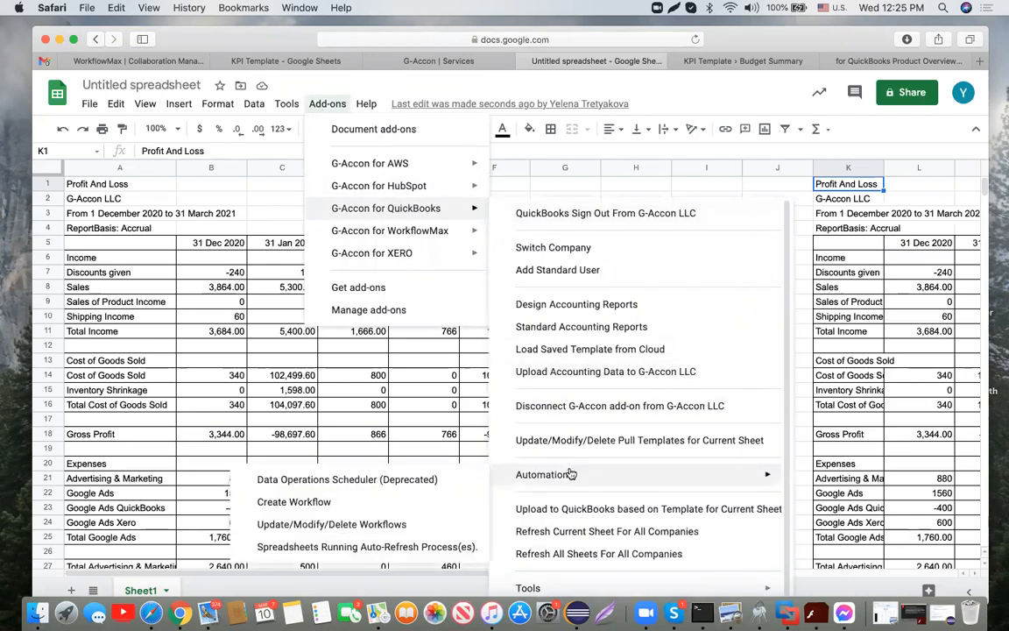
left_click(344, 501)
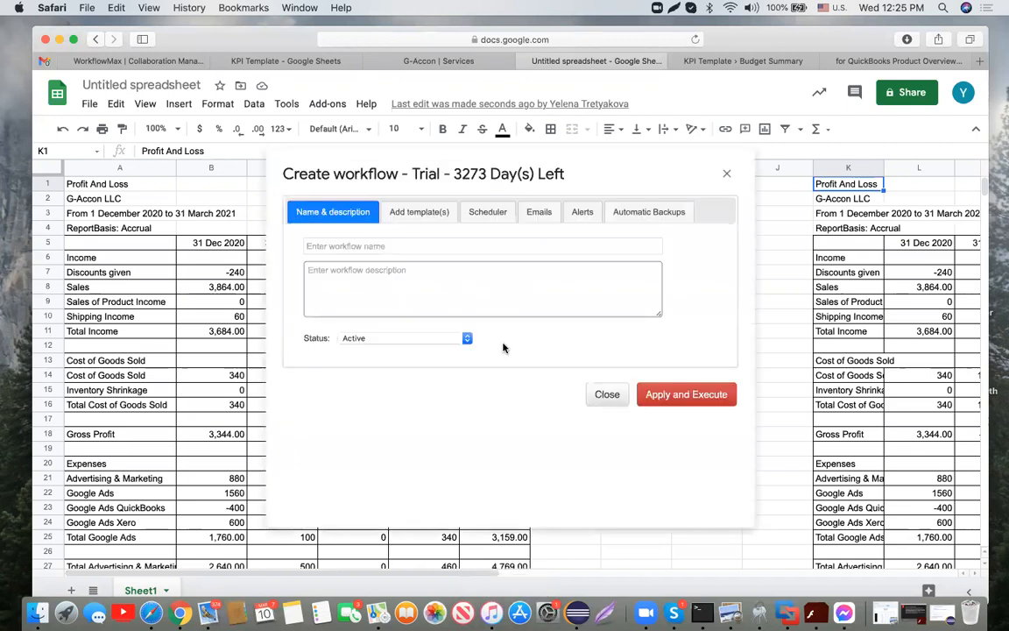
Step: Name the workflow 'P&L workflow # 1', reuse it as the description, and keep Status Active
left_click(433, 245)
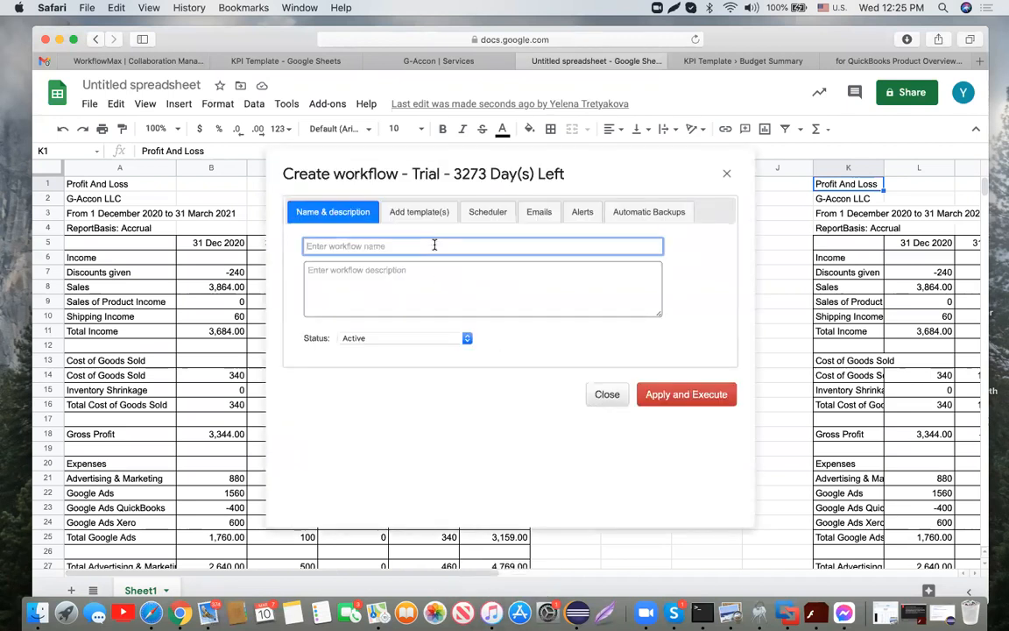
type("P")
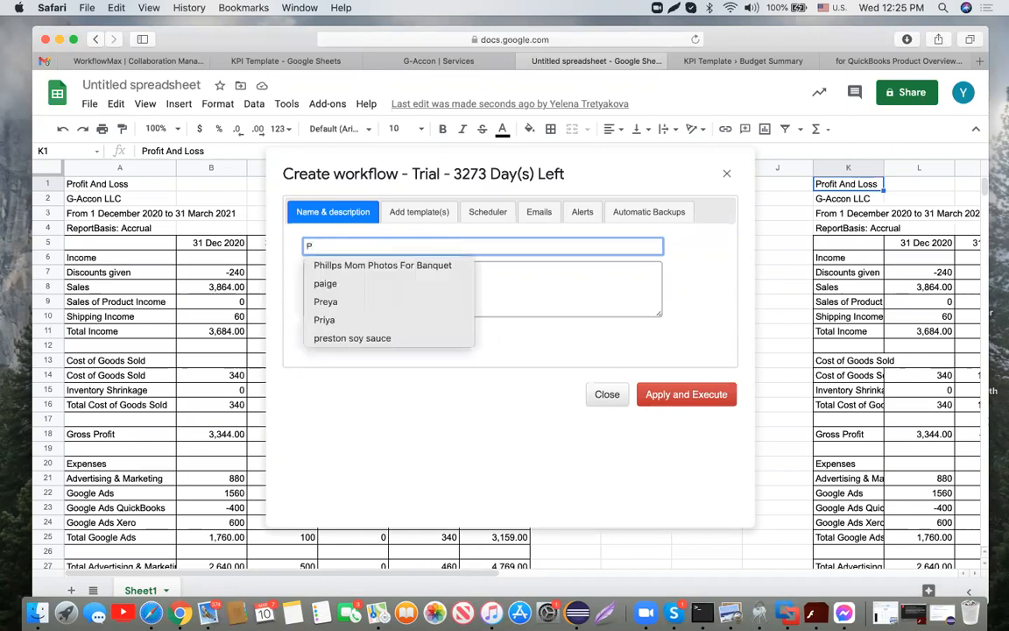
type("&L wo")
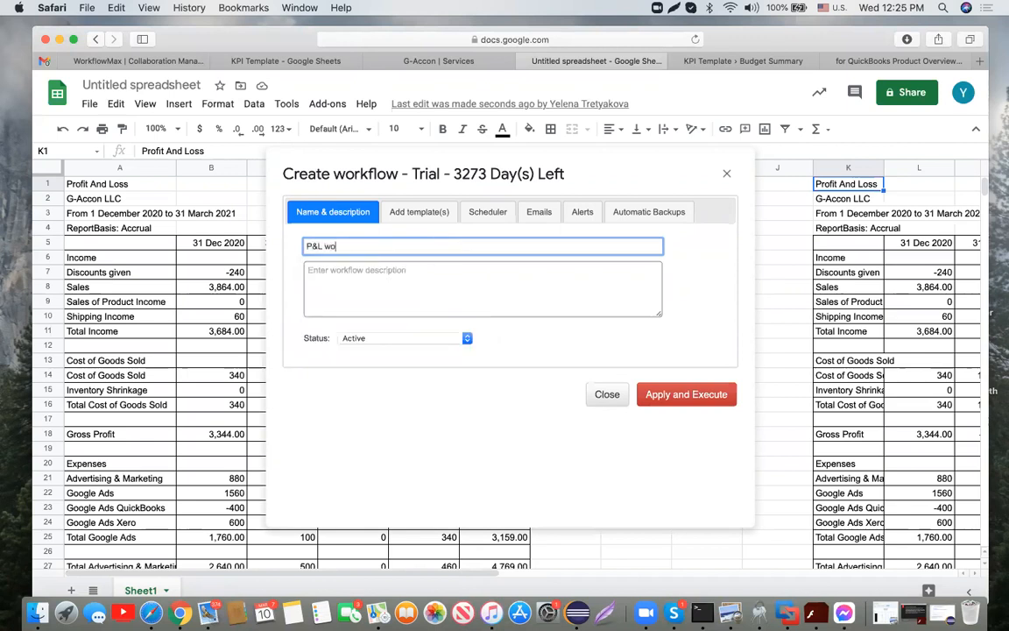
type("rkflow # 1")
left_click_drag(393, 243, 303, 247)
key("cmd+c")
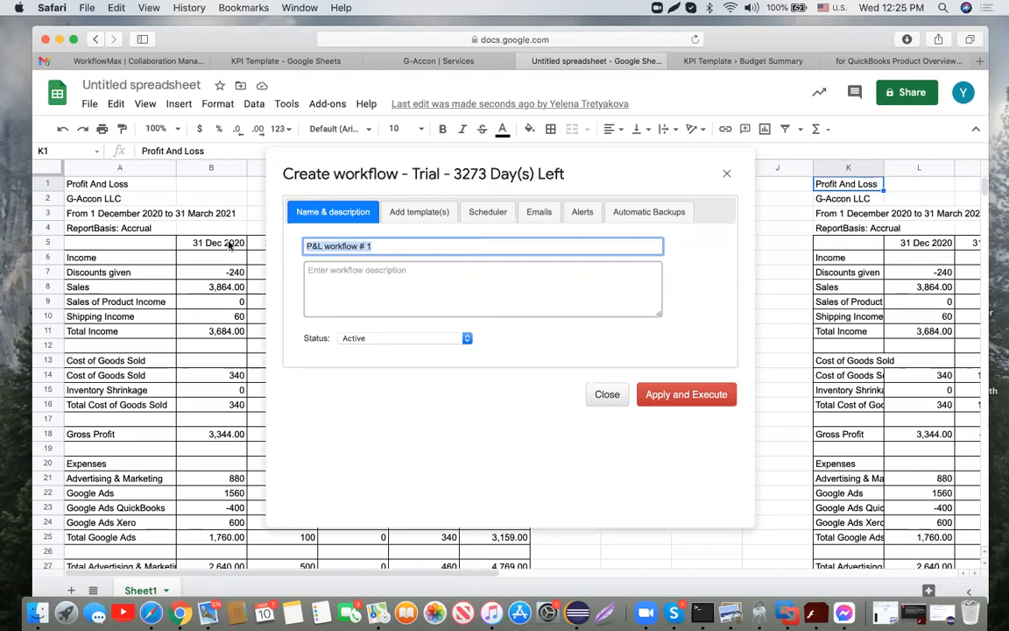
left_click(317, 271)
key("cmd+v")
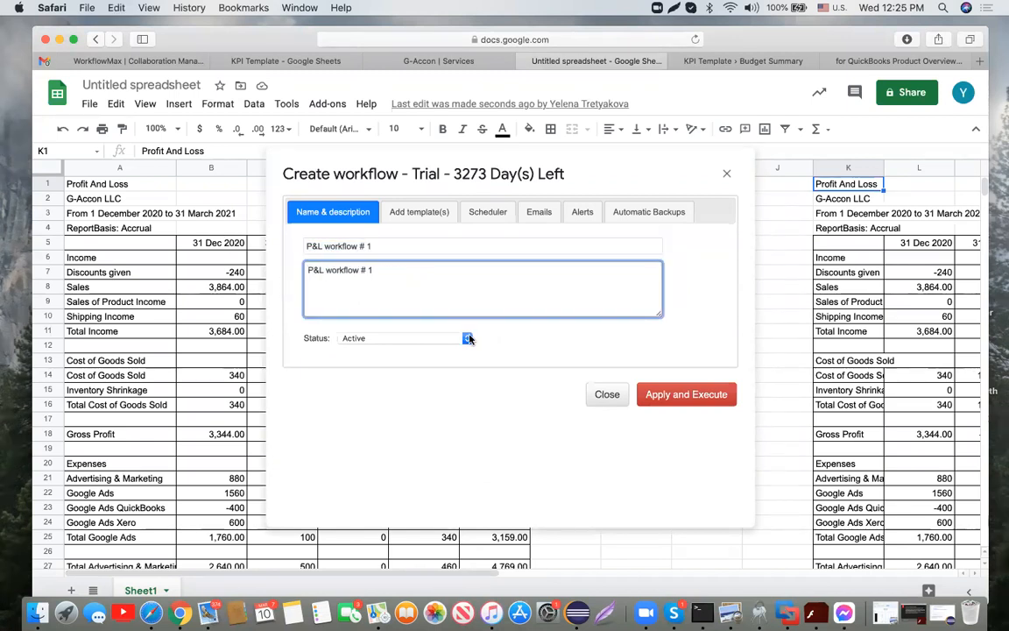
left_click(469, 338)
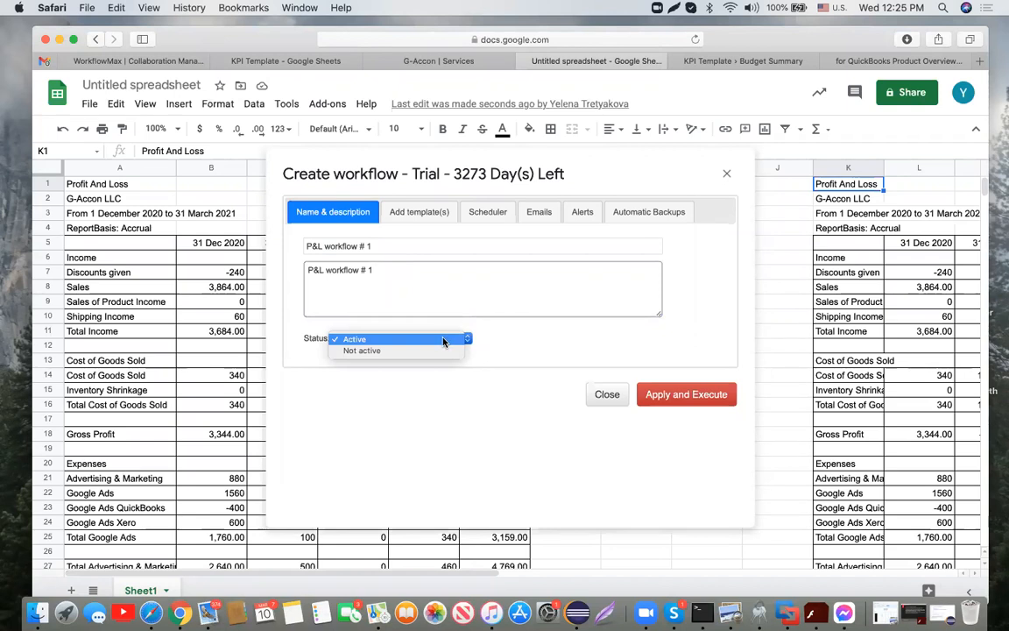
left_click(443, 341)
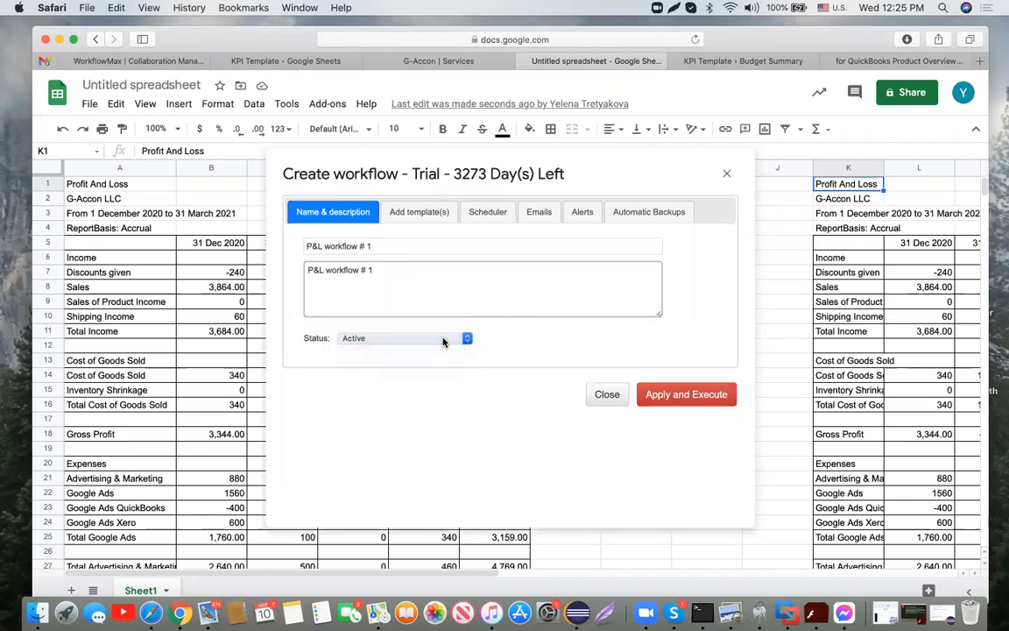
Step: Add templates P&L Org # ABC and P&L Org # DCF, enabling error e-mail notification for ABC
left_click(423, 213)
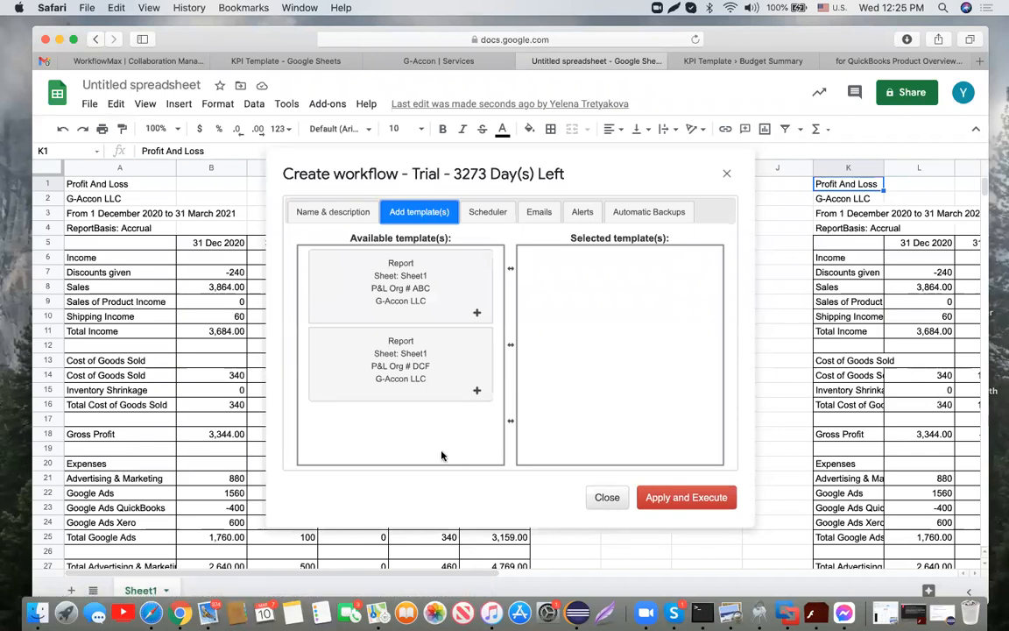
left_click_drag(375, 258, 600, 278)
left_click_drag(318, 279, 555, 365)
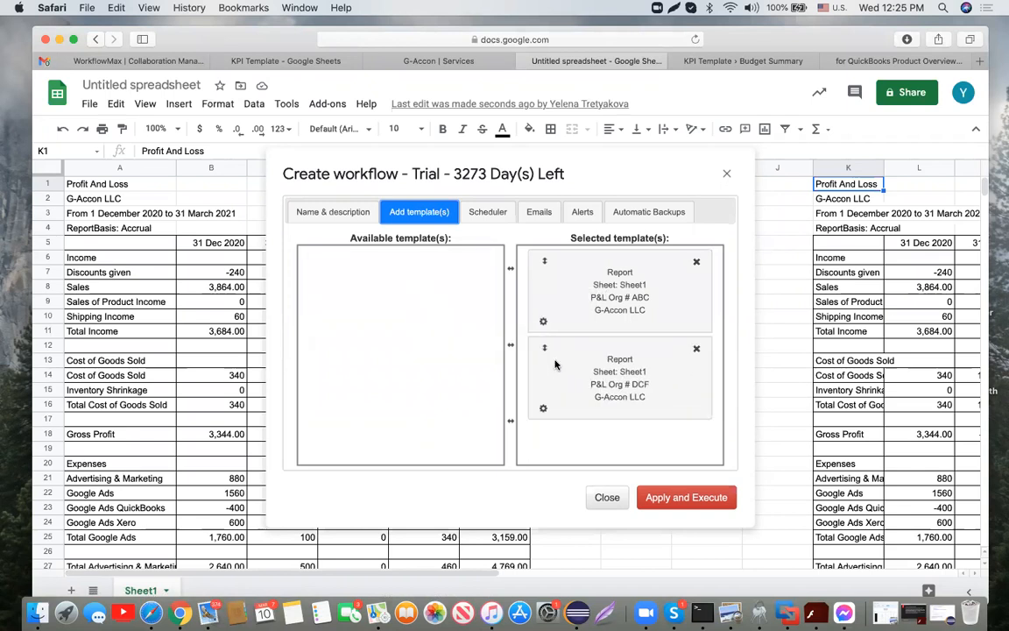
left_click(543, 325)
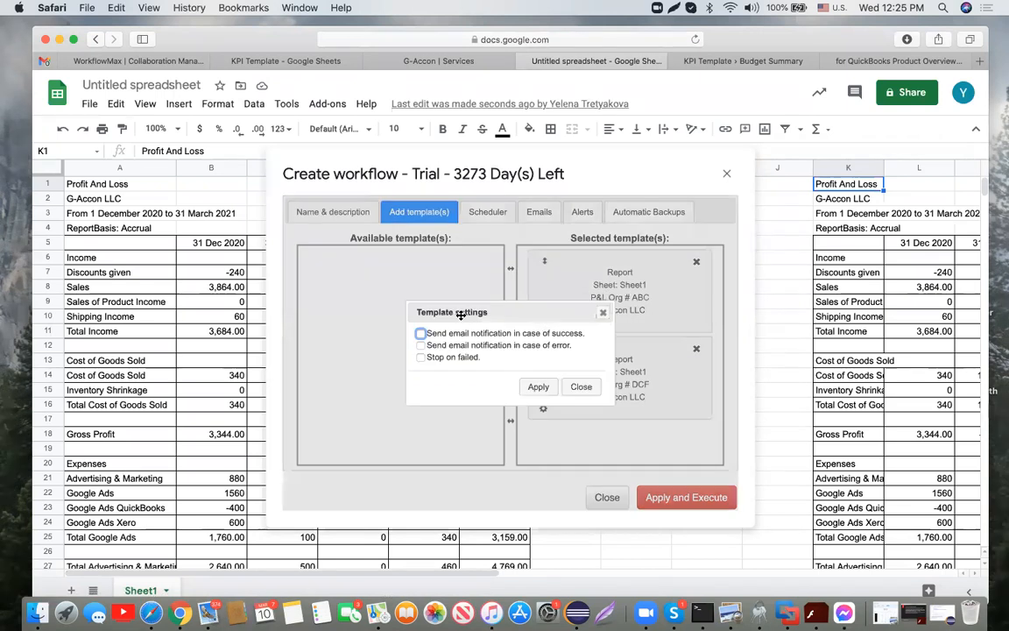
left_click(420, 346)
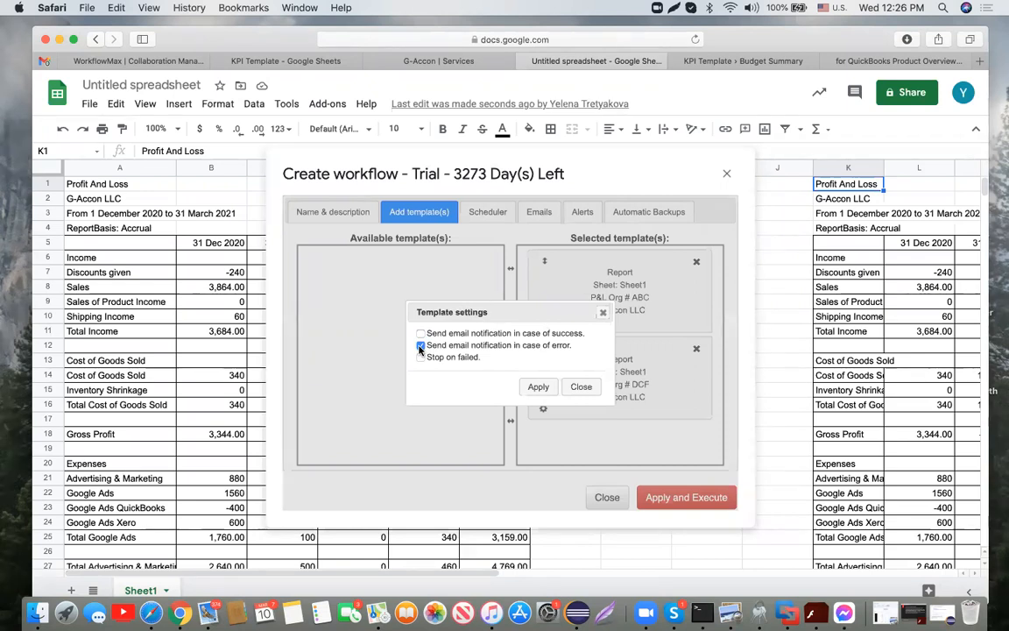
left_click(538, 387)
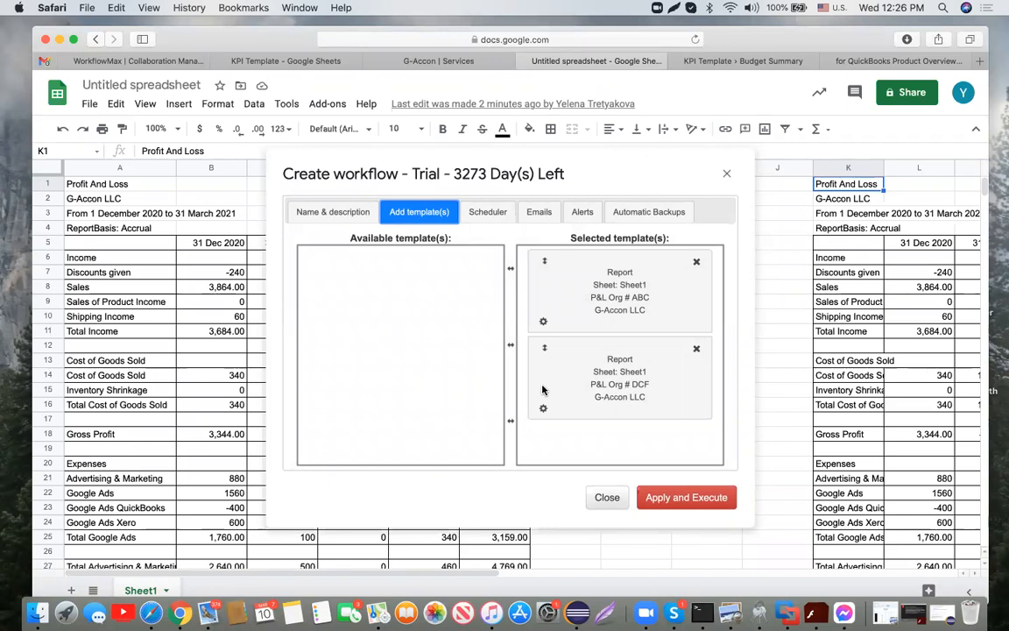
Step: On the Scheduler, set the workflow frequency to Daily with execution around 2 a.m
left_click(487, 213)
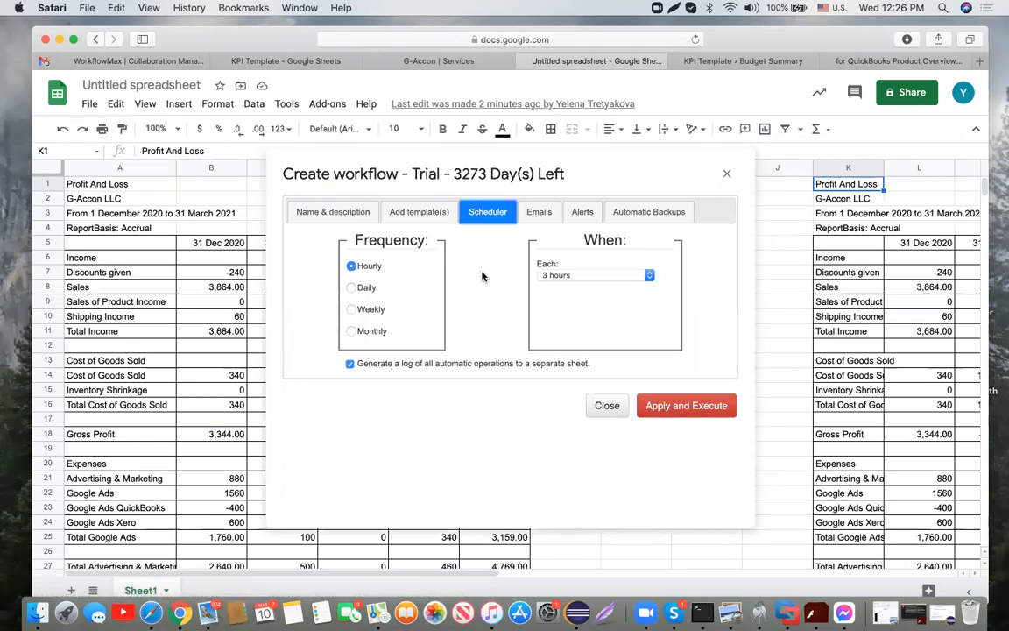
left_click(649, 275)
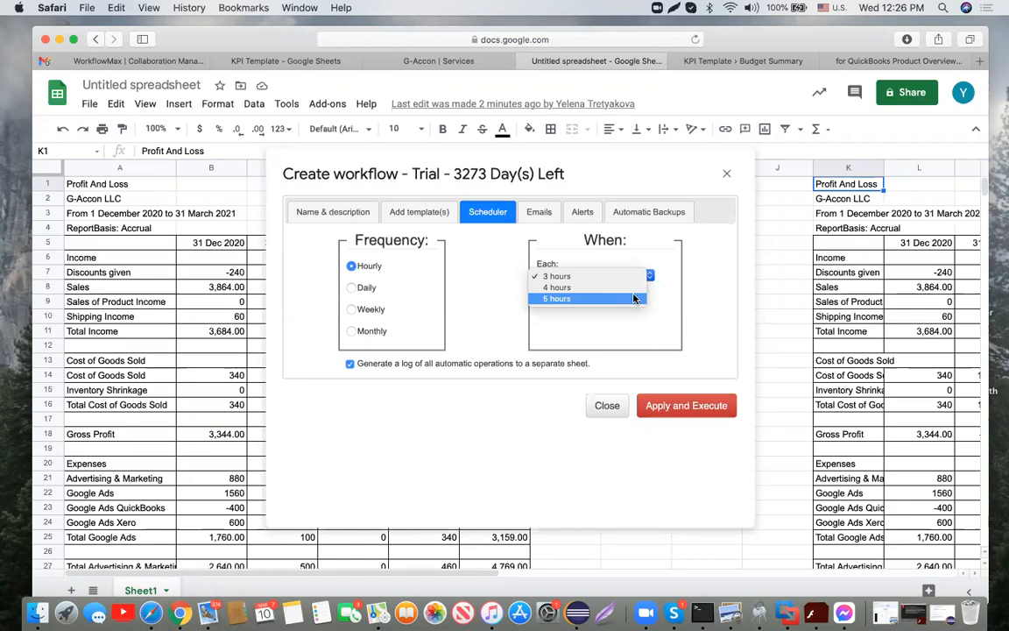
left_click(633, 298)
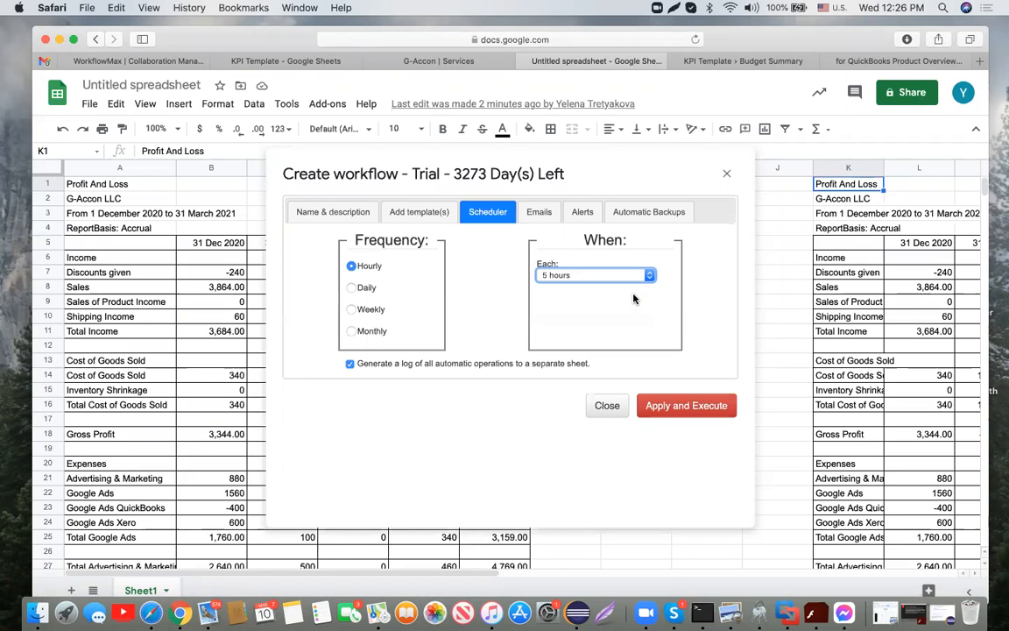
left_click(351, 288)
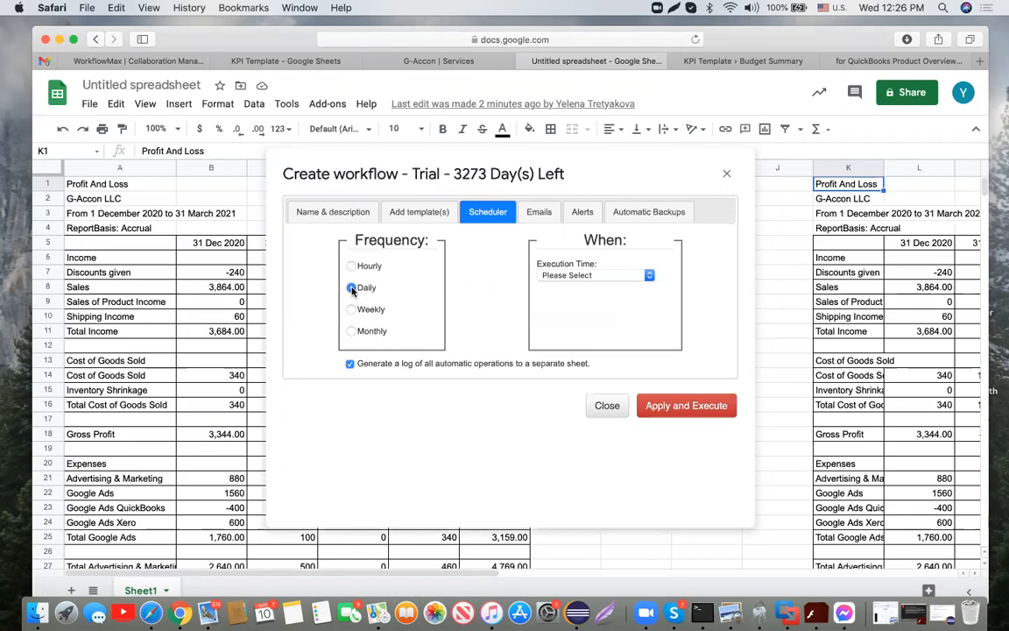
left_click(613, 275)
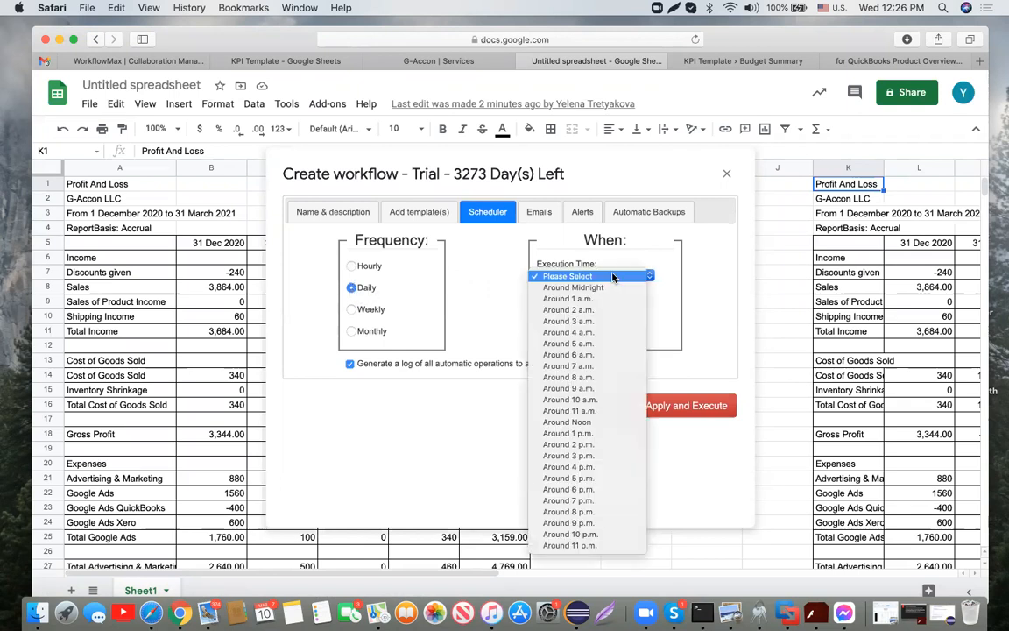
left_click(607, 310)
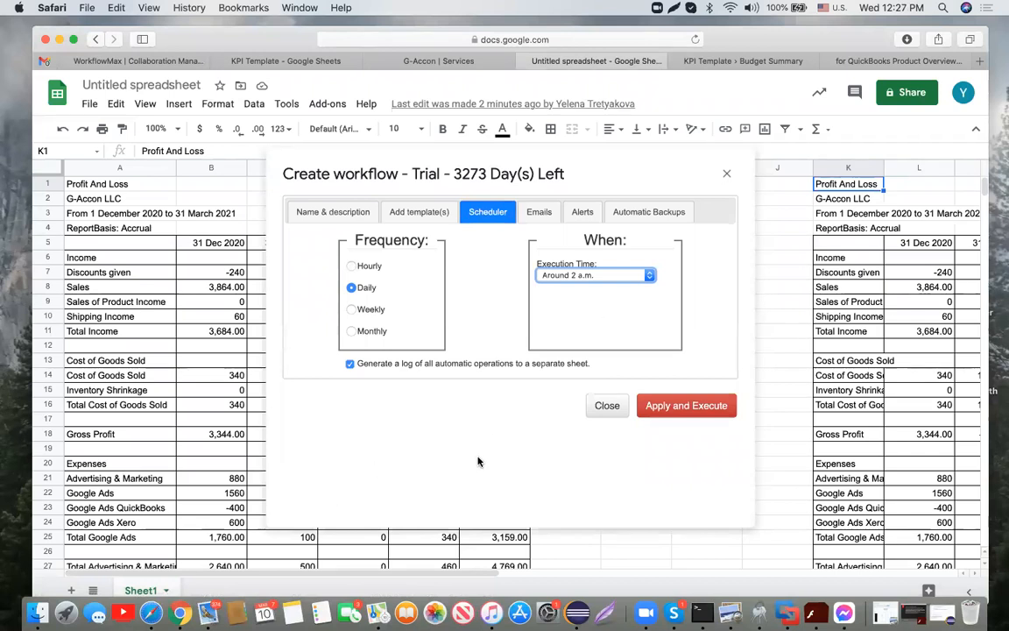
left_click_drag(356, 362, 606, 364)
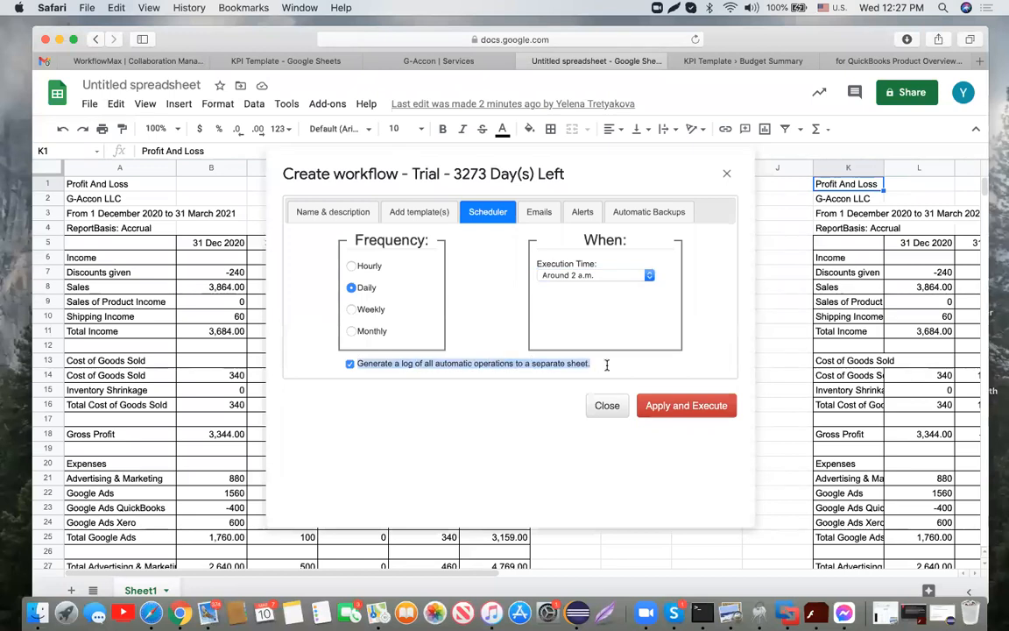
left_click(444, 422)
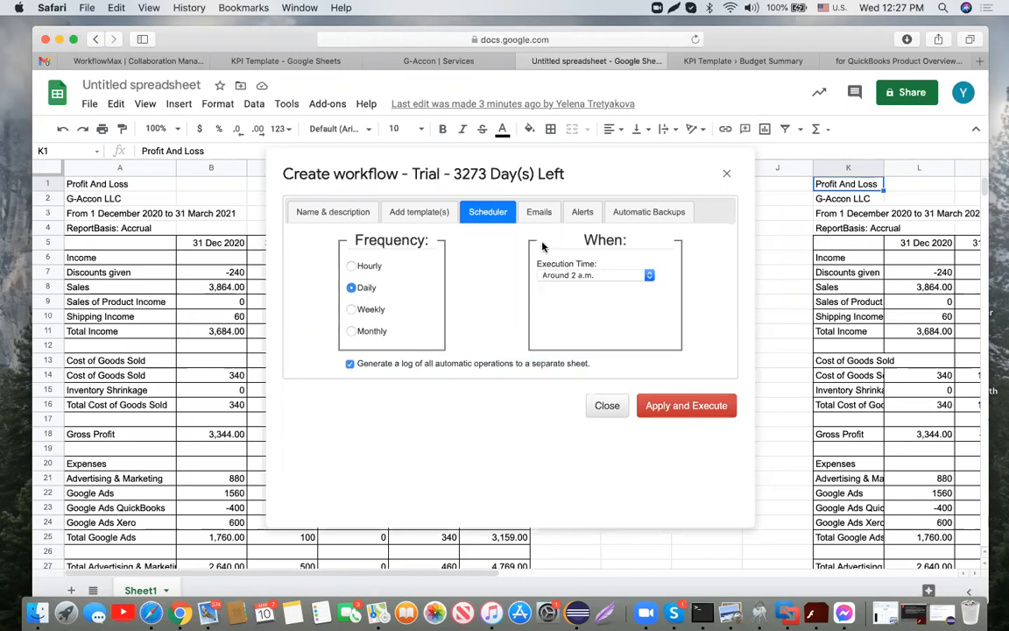
Step: In the workflow's Emails settings, fill the recipient box and review the attachment format choices
left_click(540, 215)
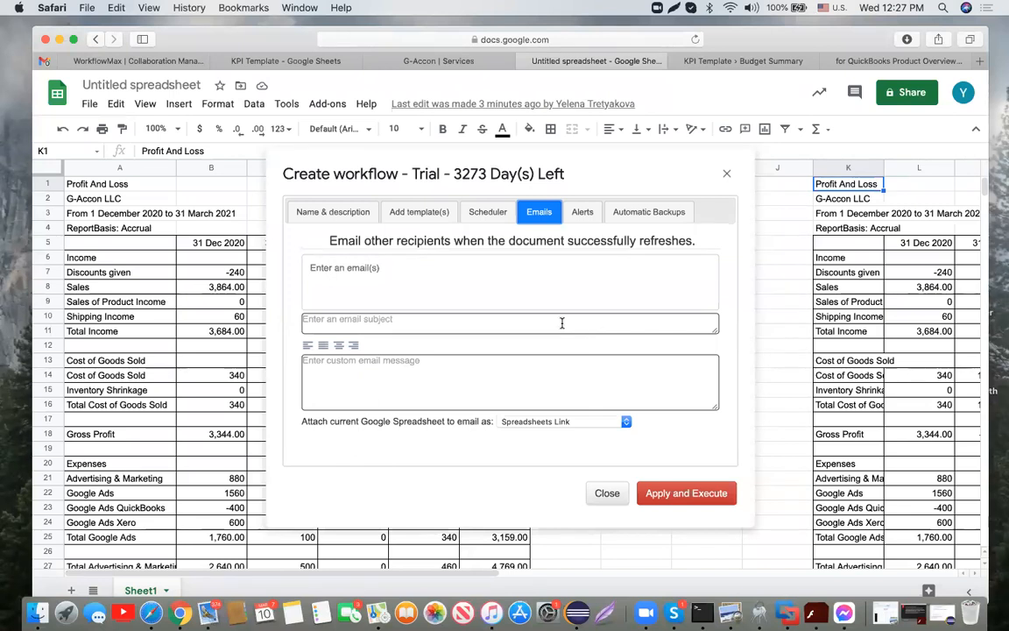
left_click(402, 265)
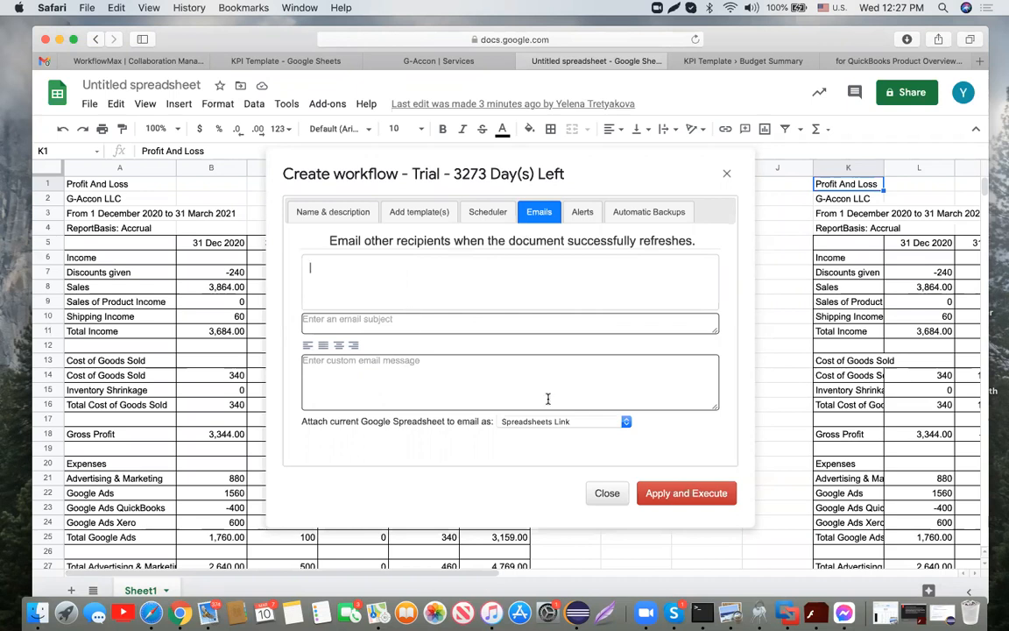
left_click(625, 422)
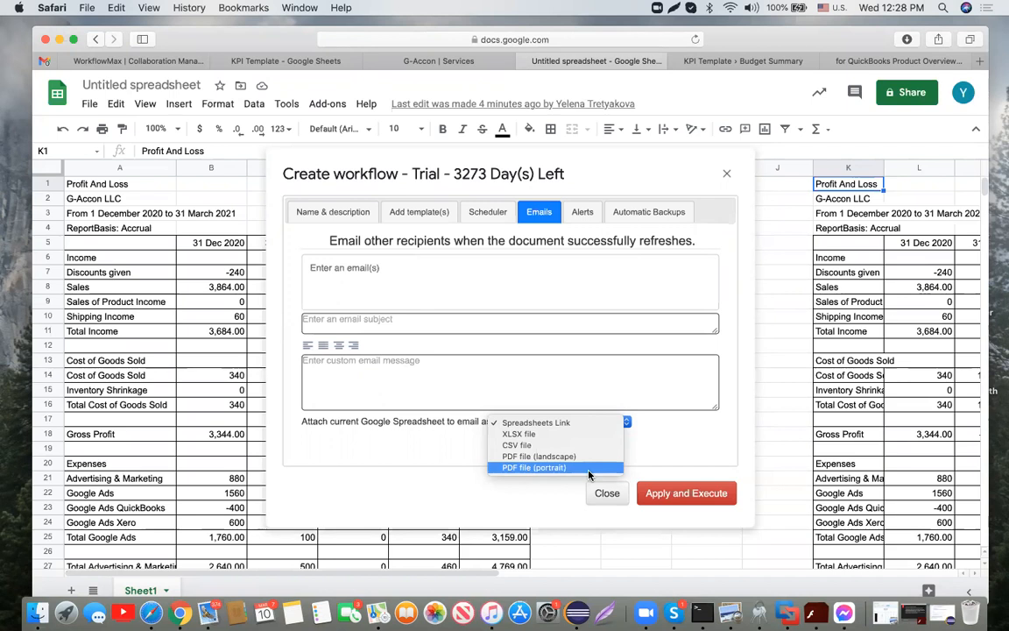
left_click(585, 217)
Step: Switch to the workflow's Alerts settings and focus the Enter Alert Limit field
left_click(583, 214)
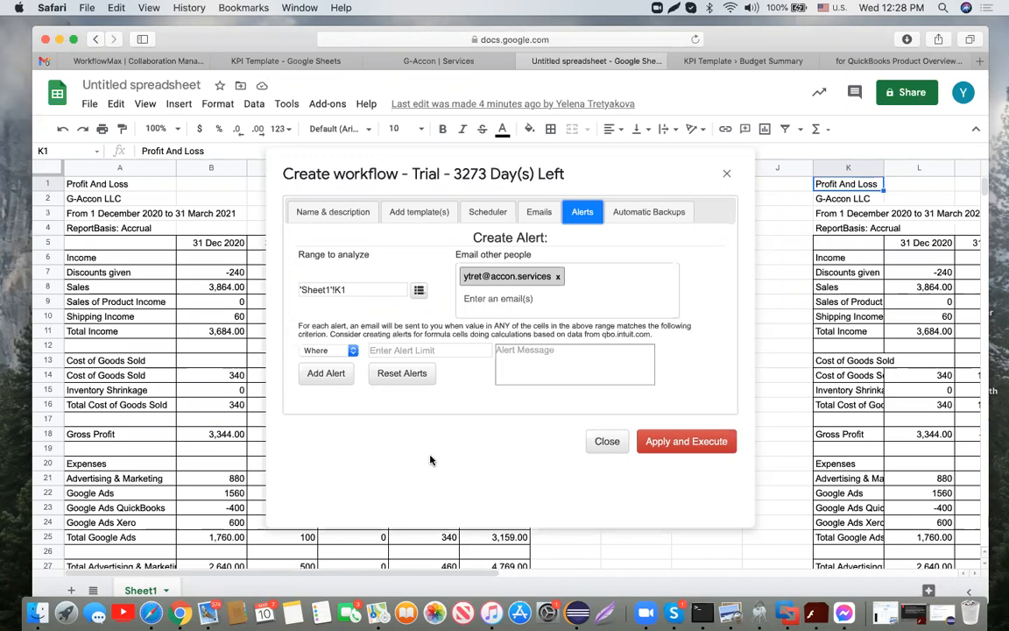
left_click(468, 349)
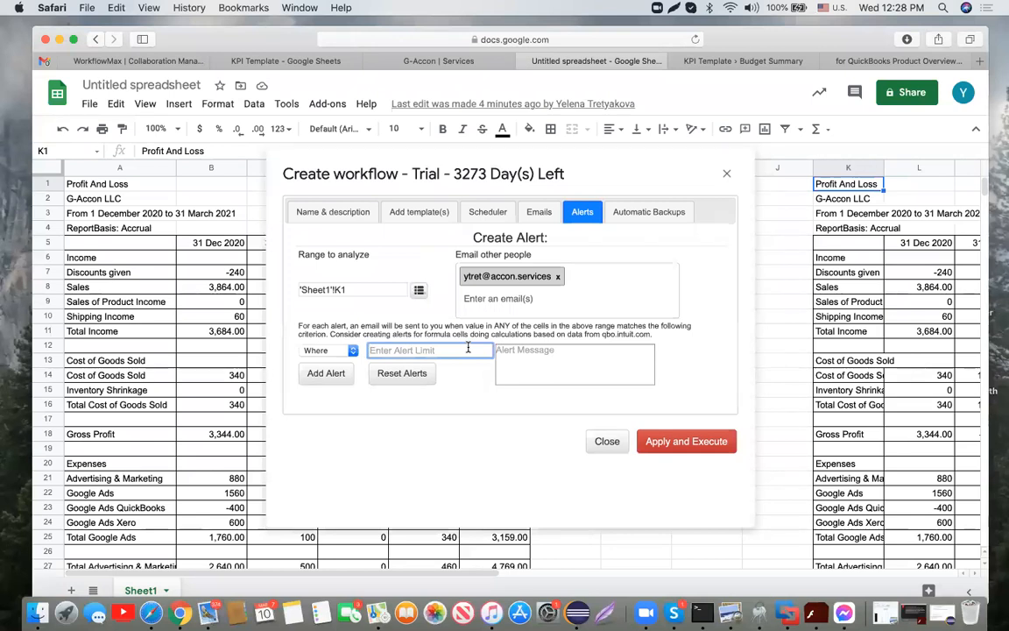
Step: Keep automatic backups off, review templates and scheduler, then apply and execute the P&L workflow
left_click(646, 215)
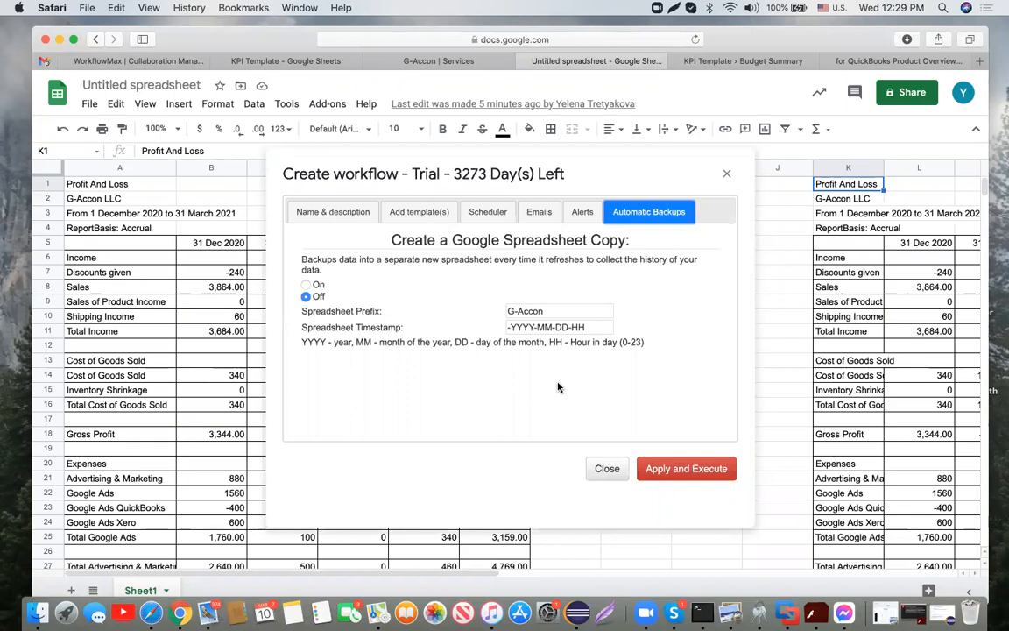
left_click(306, 286)
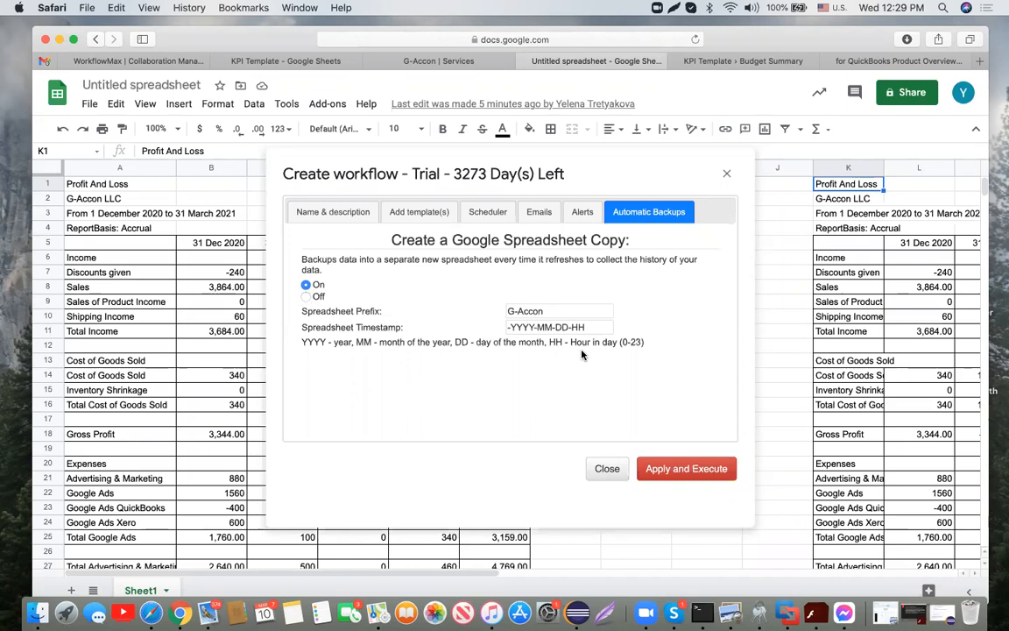
left_click(306, 296)
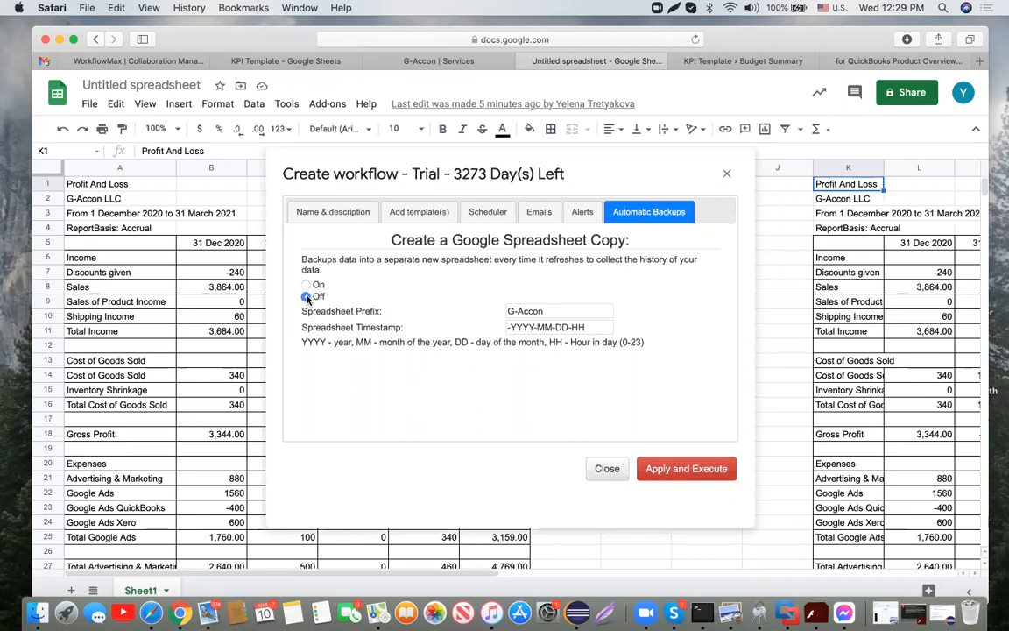
left_click(428, 210)
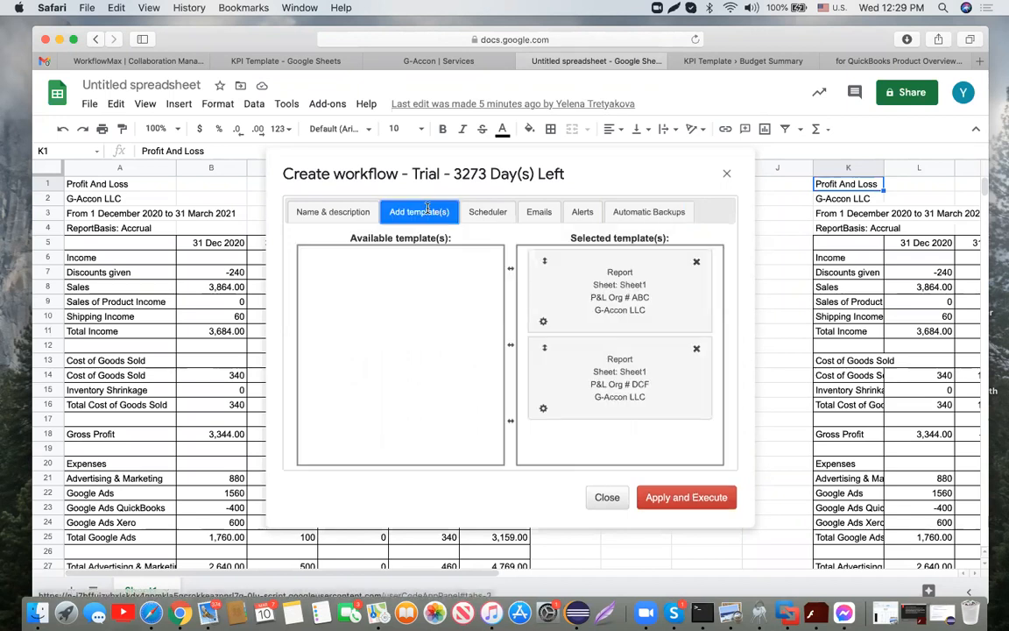
left_click(483, 213)
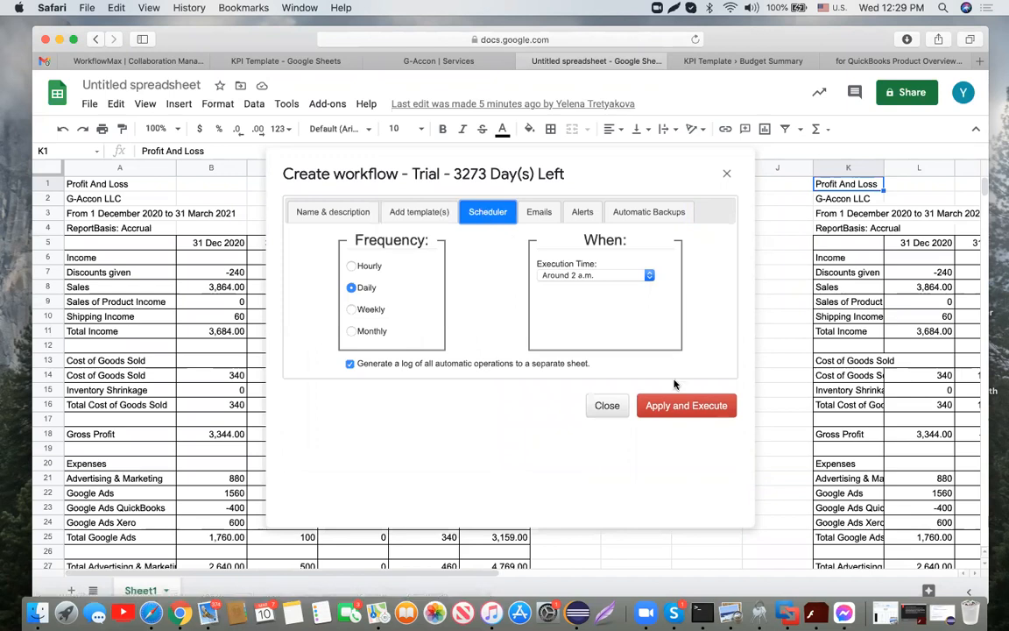
left_click(691, 406)
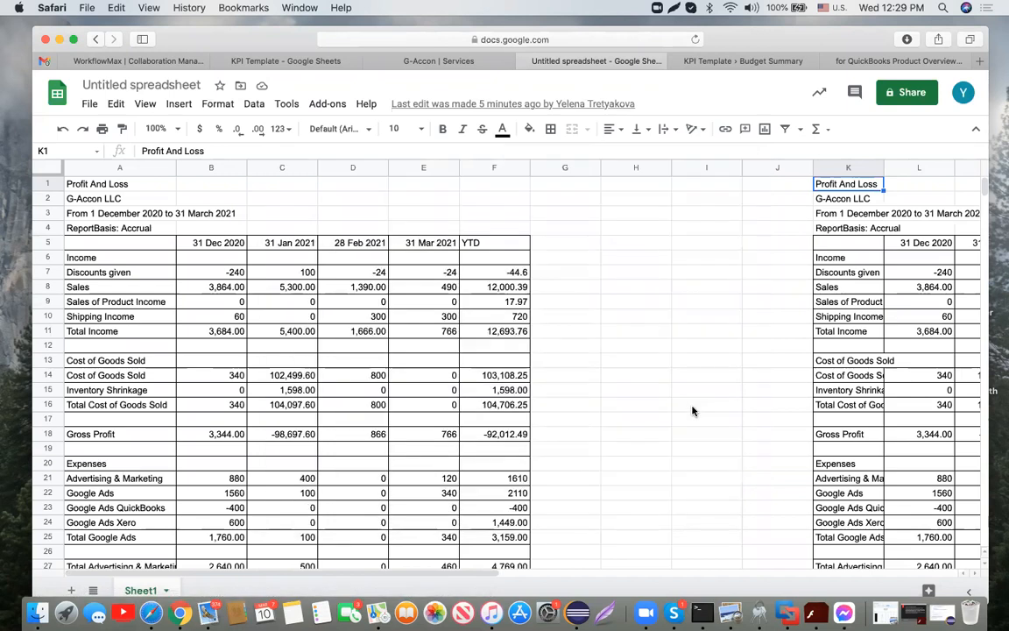
Step: Open P&L workflow # 1 via G-Accon Automation > Update/Modify/Delete Workflows
left_click(332, 104)
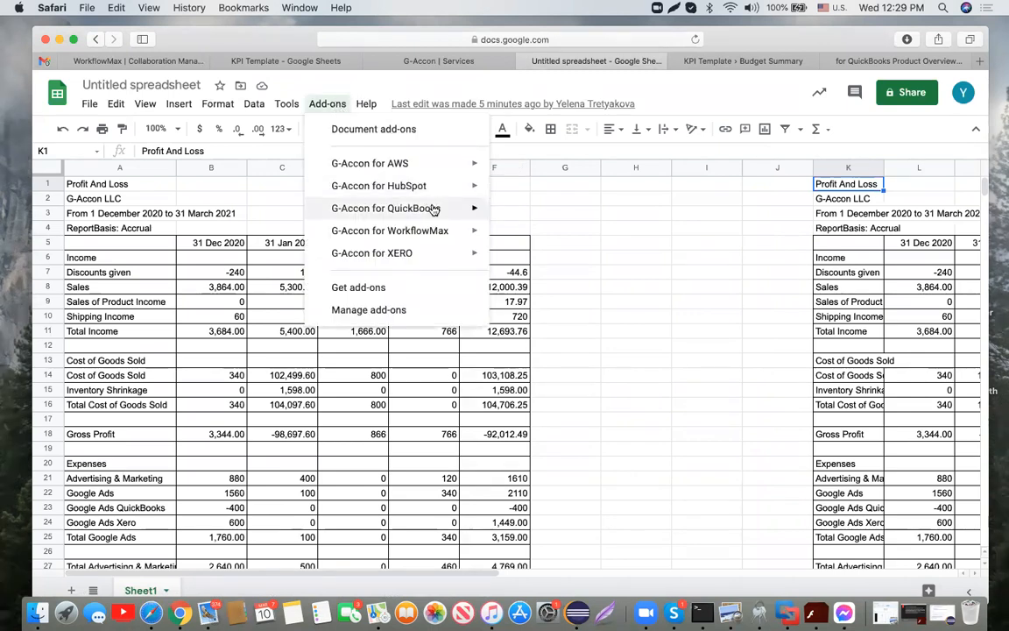
mouse_move(432, 209)
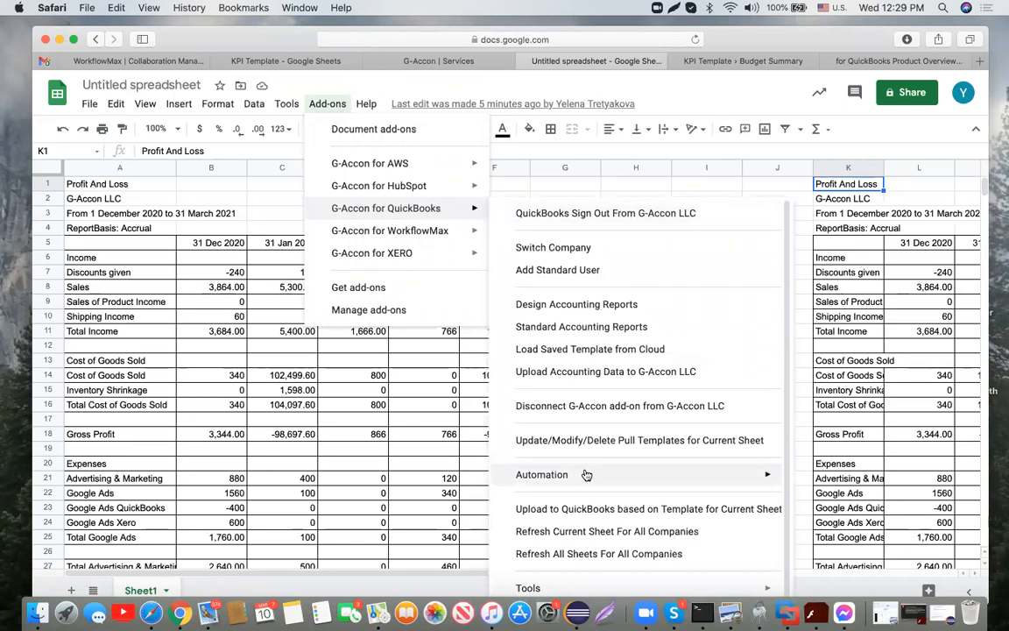
mouse_move(586, 475)
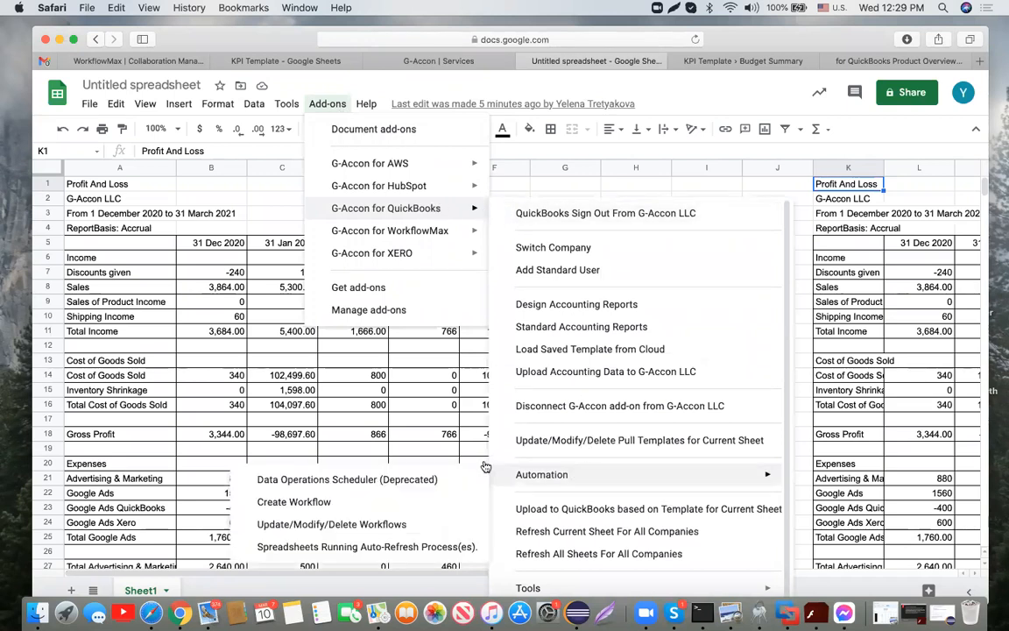
left_click(434, 526)
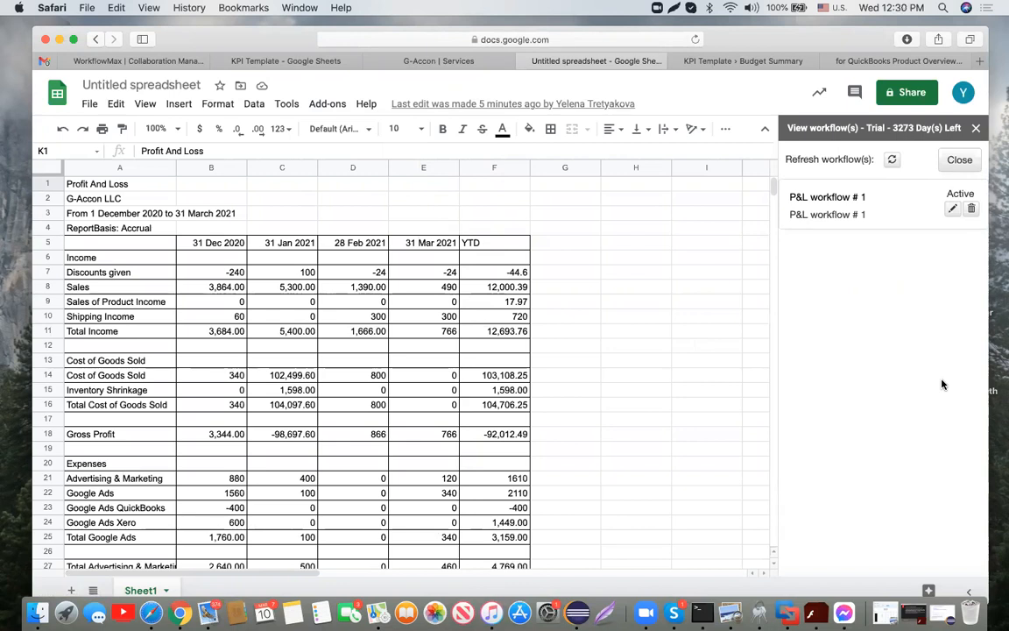
left_click(829, 198)
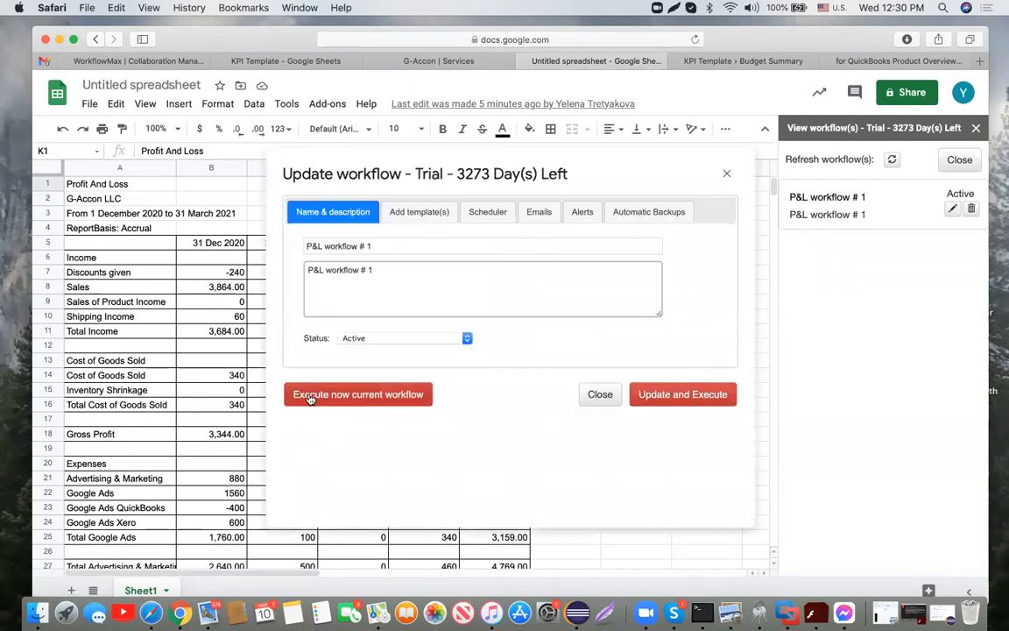
Step: Execute P&L workflow # 1 immediately and close the workflows sidebar
left_click(362, 396)
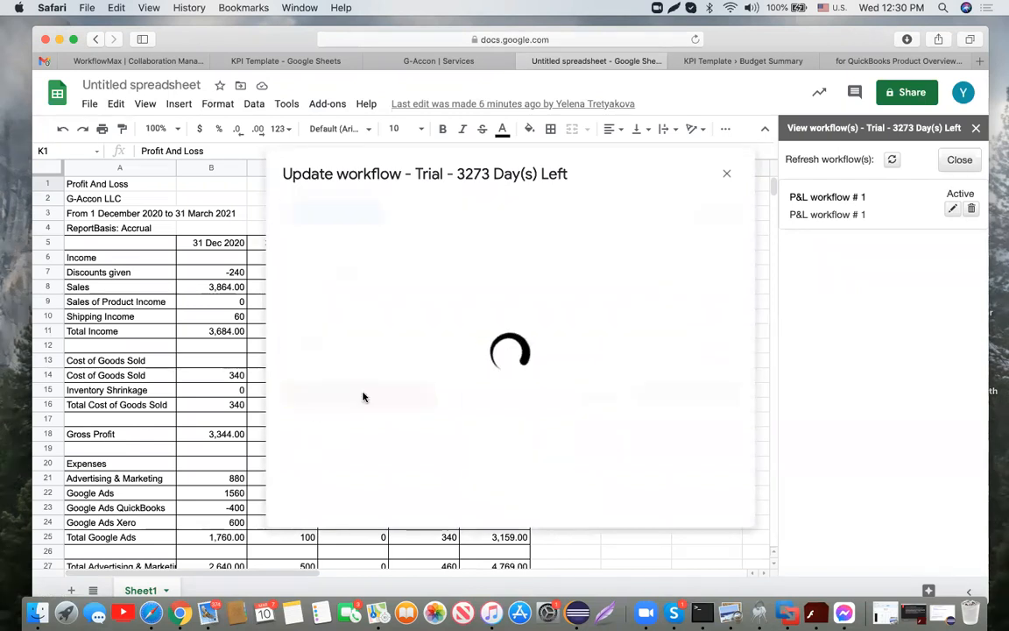
left_click(977, 130)
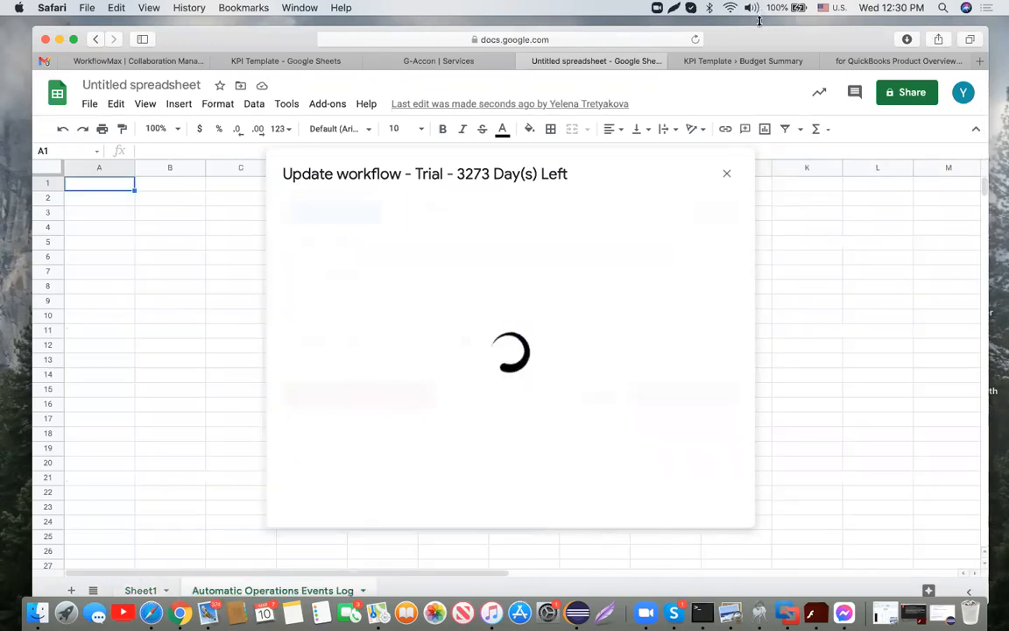
left_click_drag(761, 34, 757, 24)
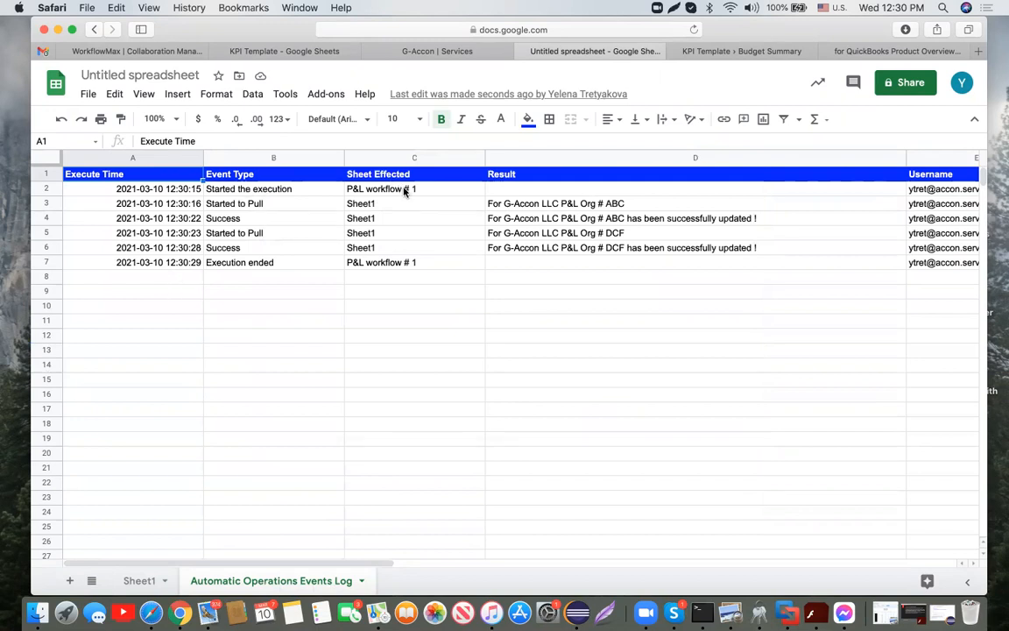
Step: Confirm the events log shows successful pulls for Org # ABC and Org # DCF, then return to Sheet1
left_click(534, 205)
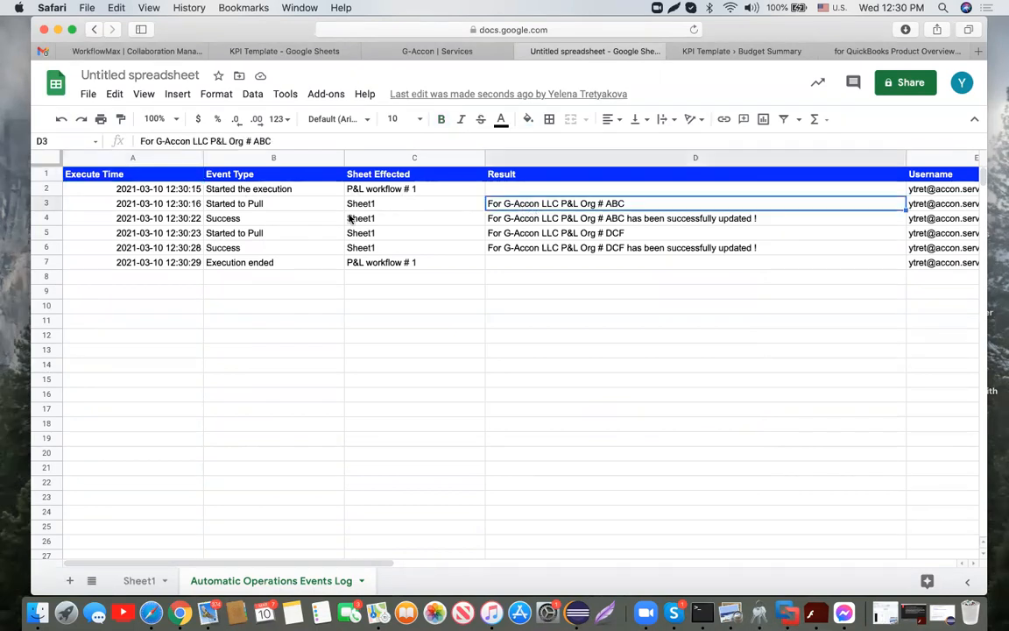
left_click(287, 221)
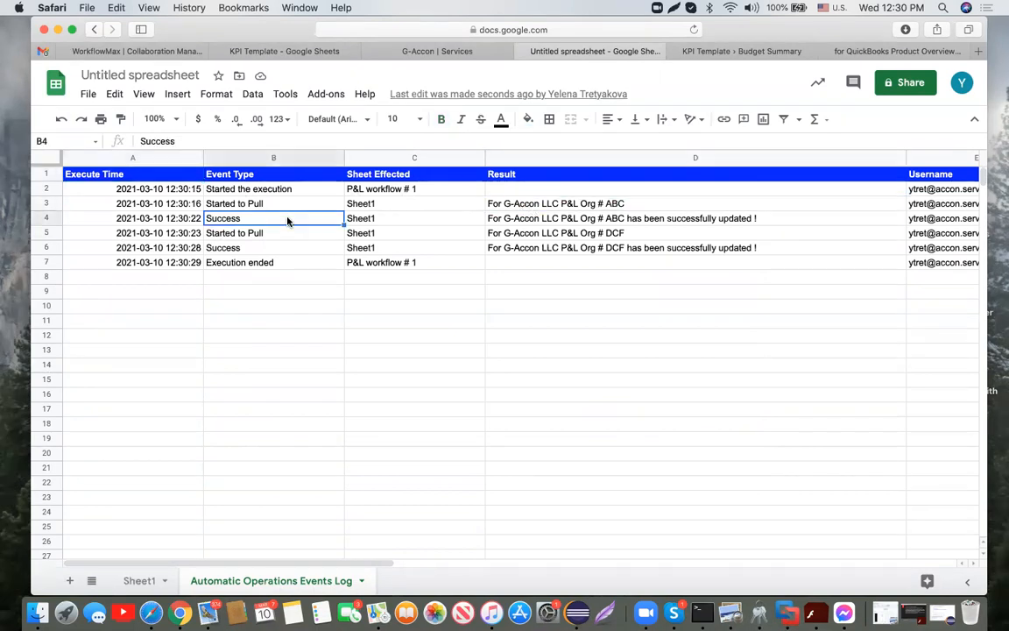
left_click(593, 235)
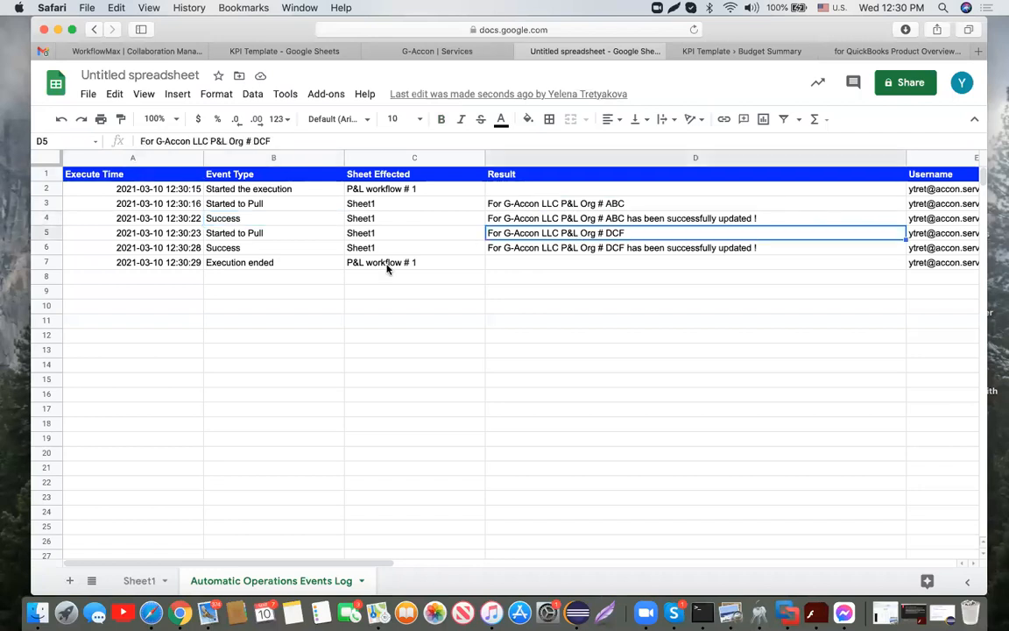
left_click(249, 249)
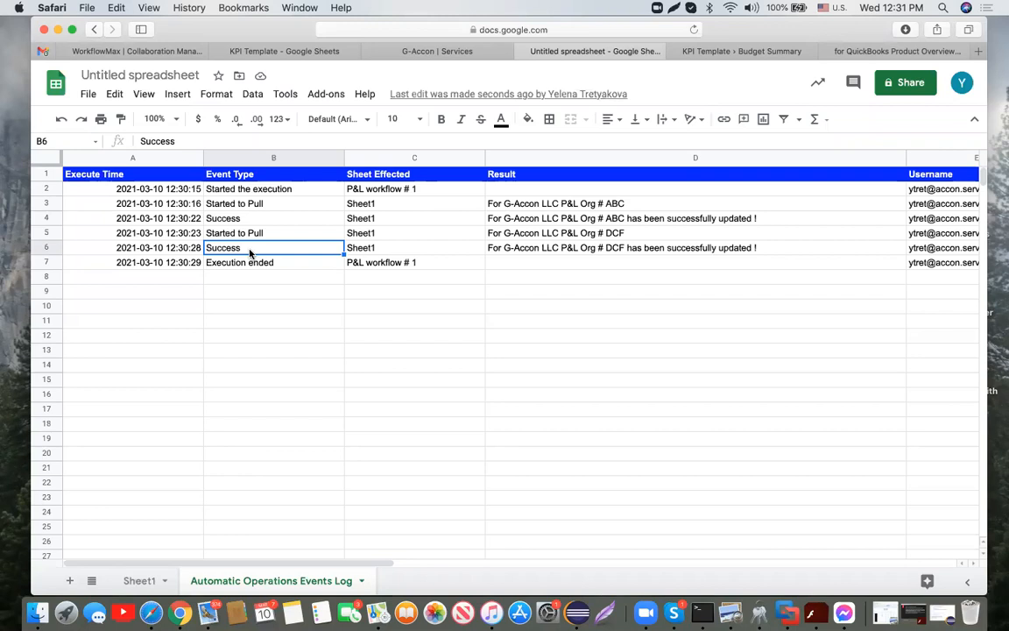
left_click(139, 580)
Step: Open G-Accon for QuickBooks' Design Accounting Reports to start a new pull template
left_click(333, 94)
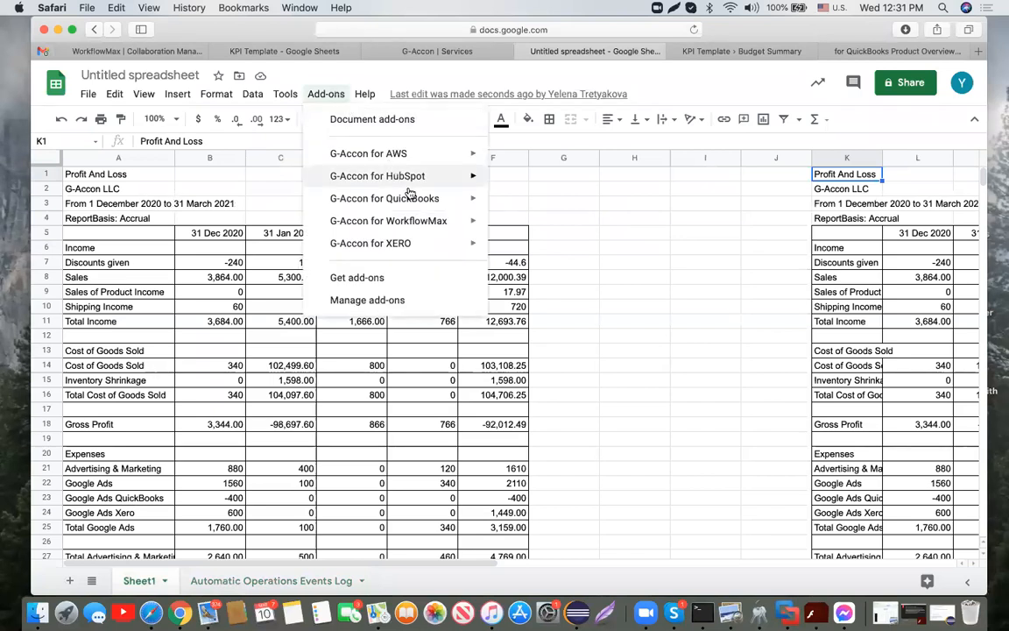
mouse_move(415, 201)
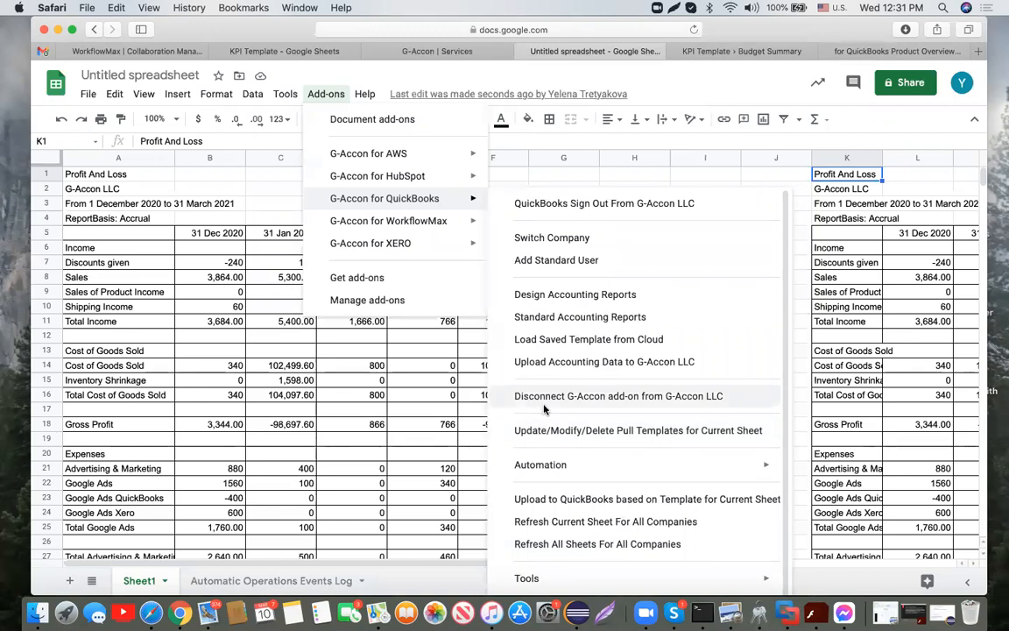
left_click(574, 294)
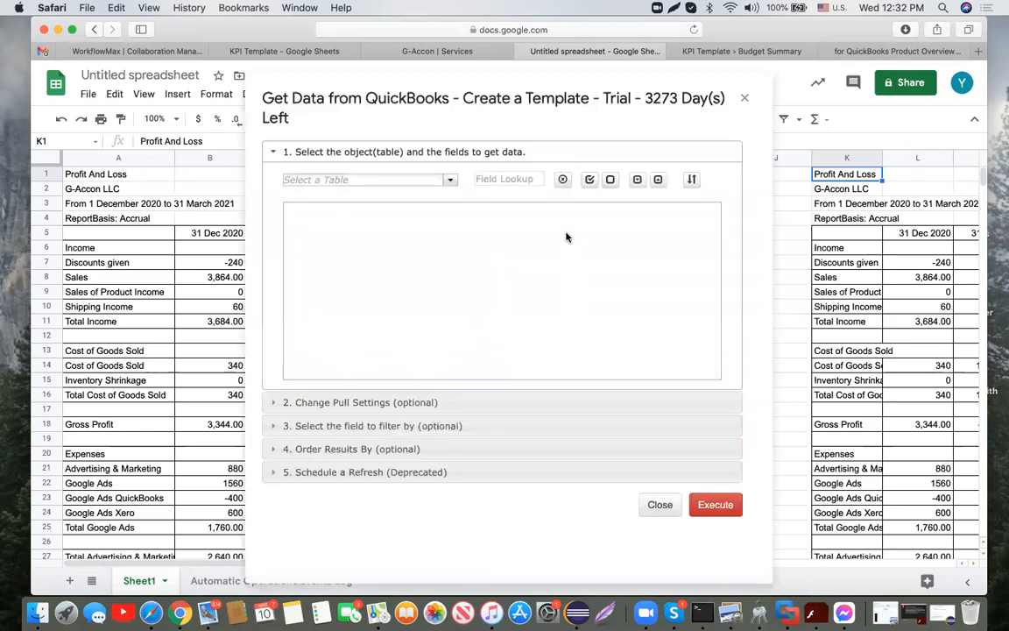
Step: Browse the Select a Table list of QuickBooks tables, Accounts through Vendor Credits
left_click(449, 184)
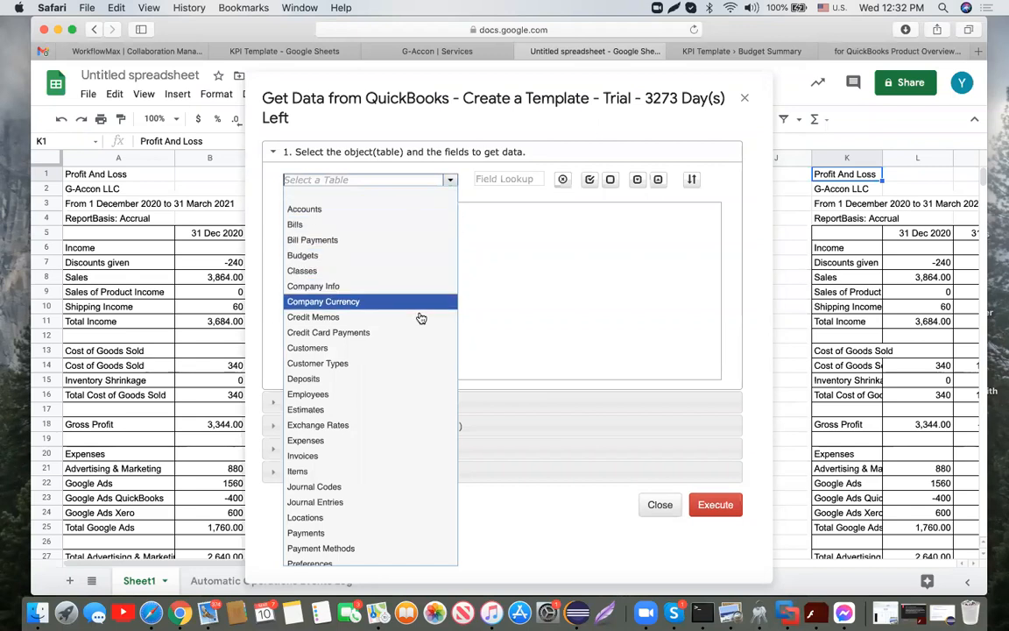
scroll(432, 379, "down", 1)
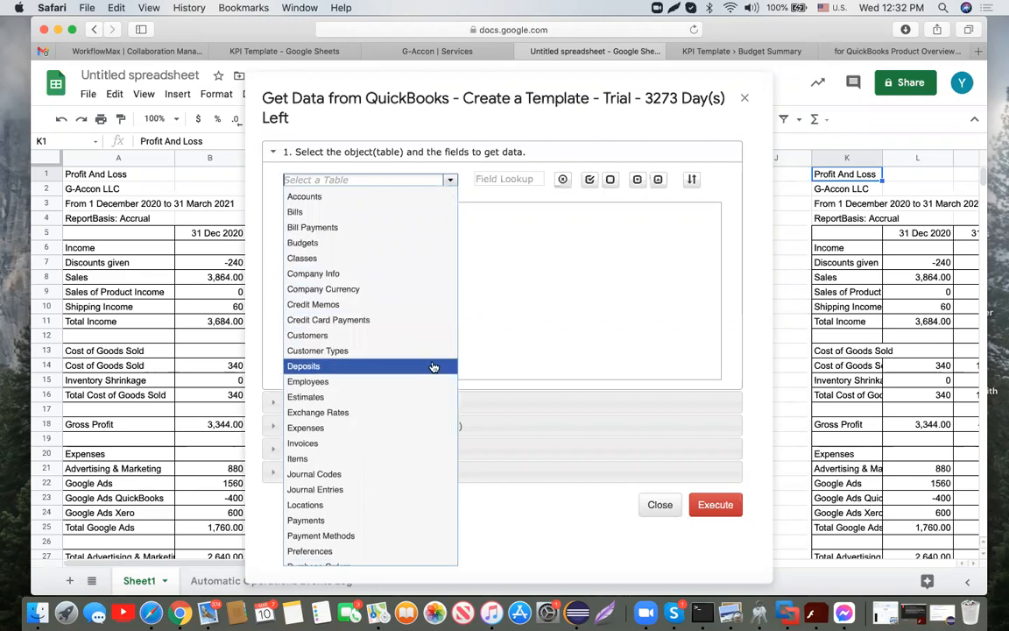
scroll(423, 325, "down", 5)
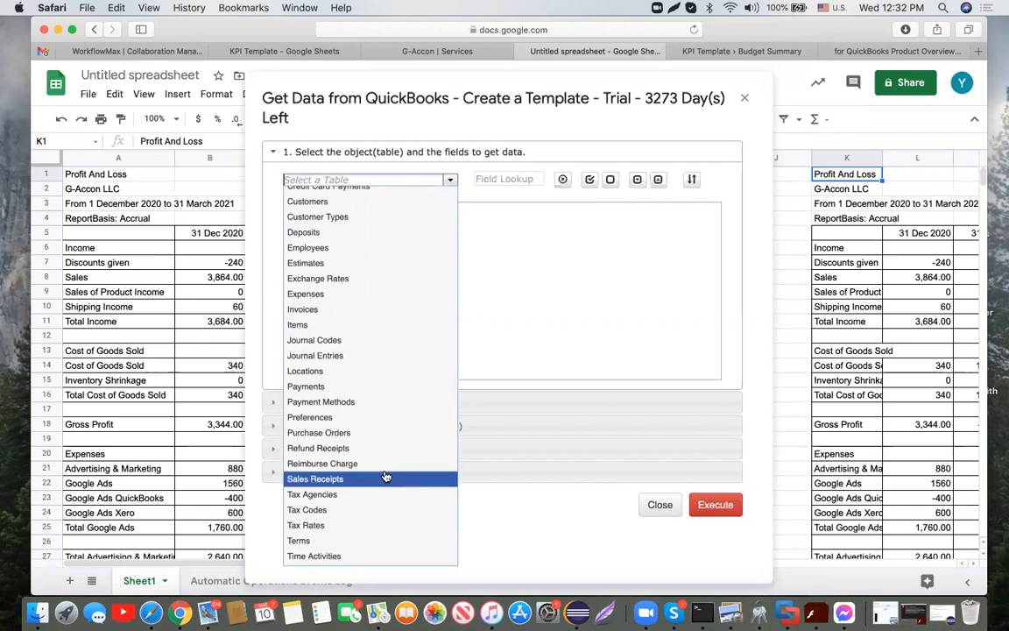
scroll(386, 475, "down", 3)
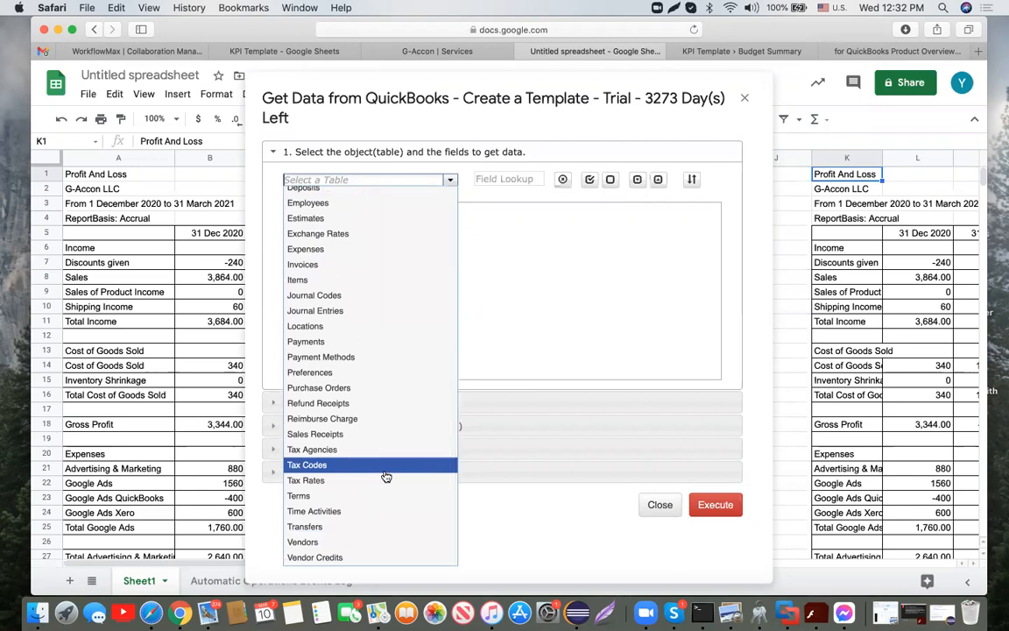
Step: Choose Invoices as the table and glance at the filter and ordering sections
left_click(382, 265)
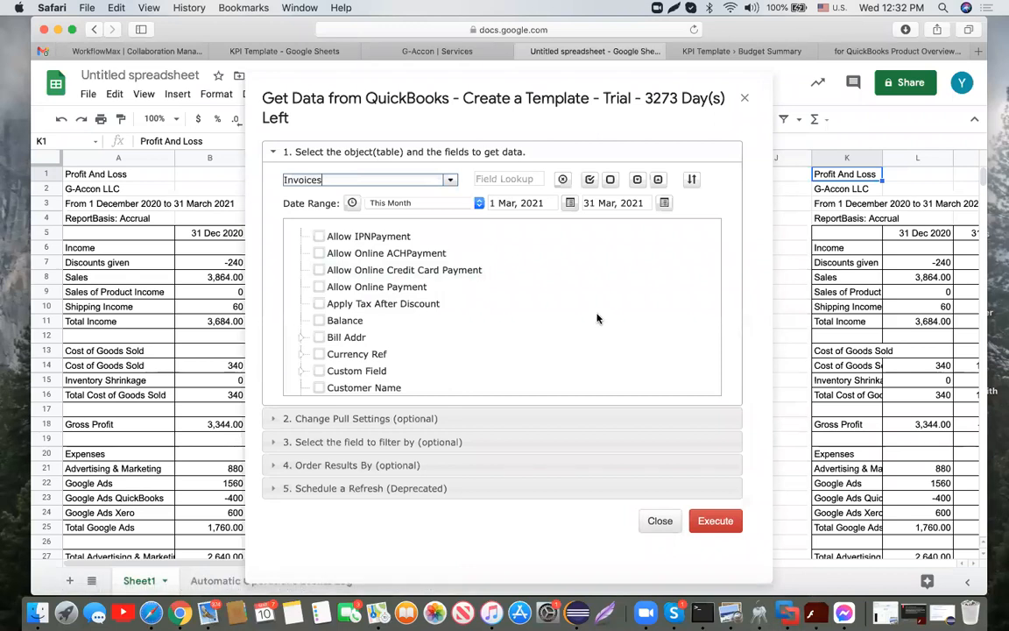
scroll(596, 319, "down", 5)
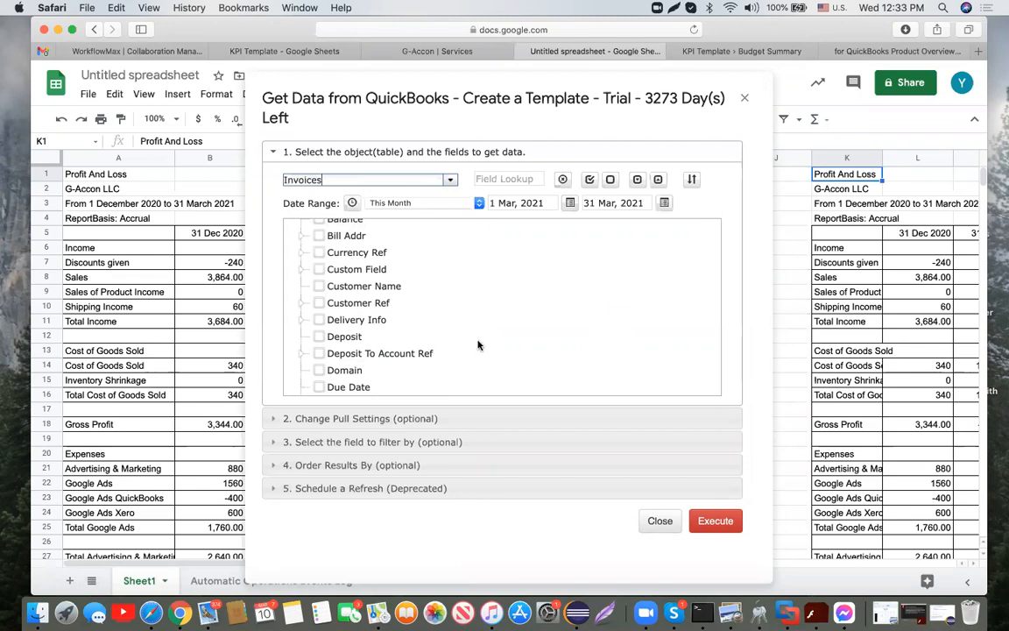
left_click(473, 441)
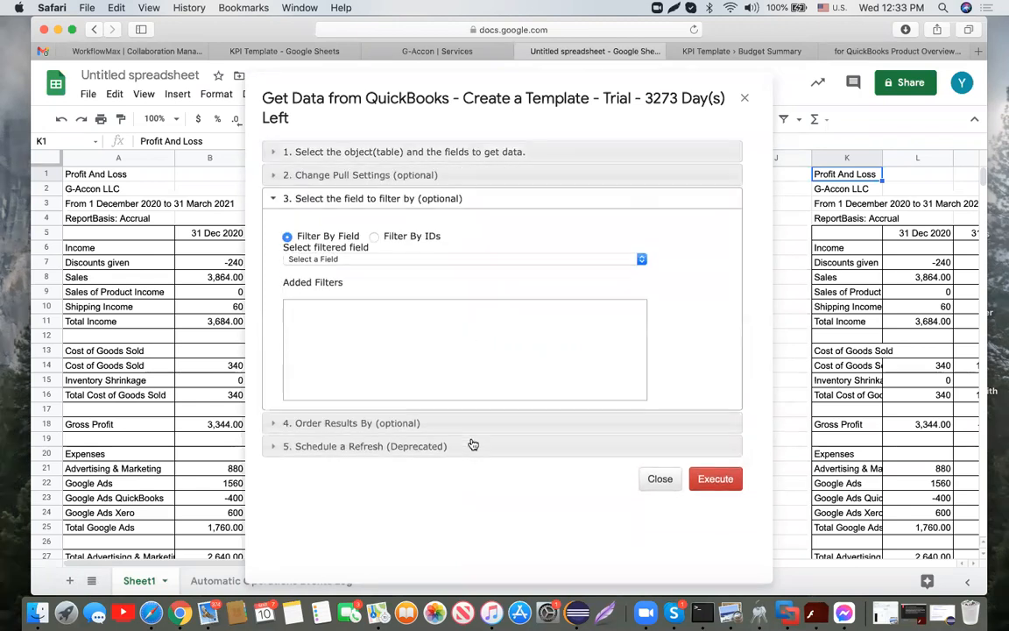
left_click(433, 261)
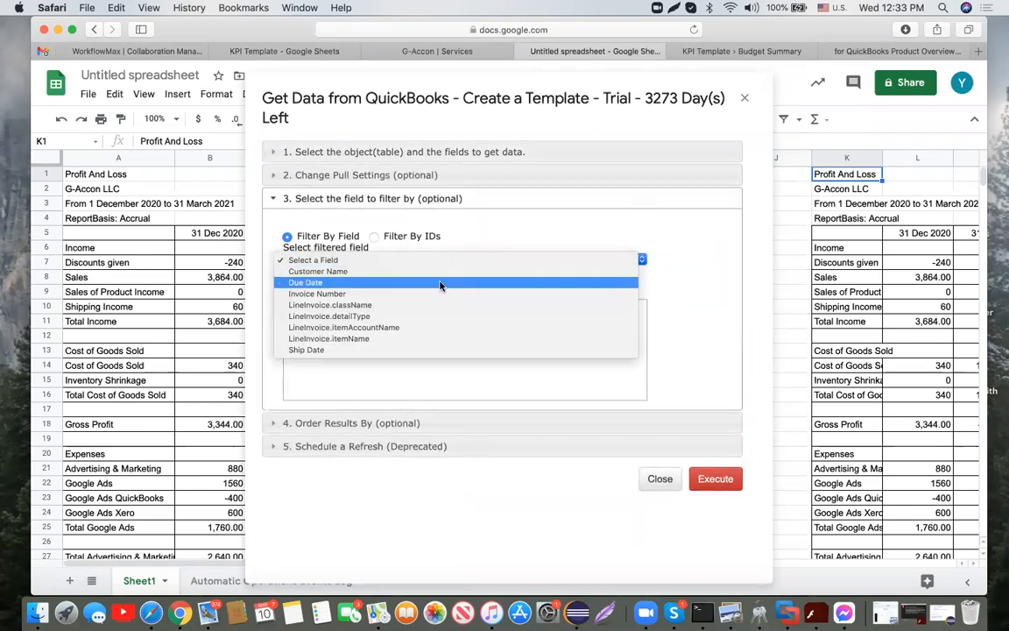
left_click(386, 423)
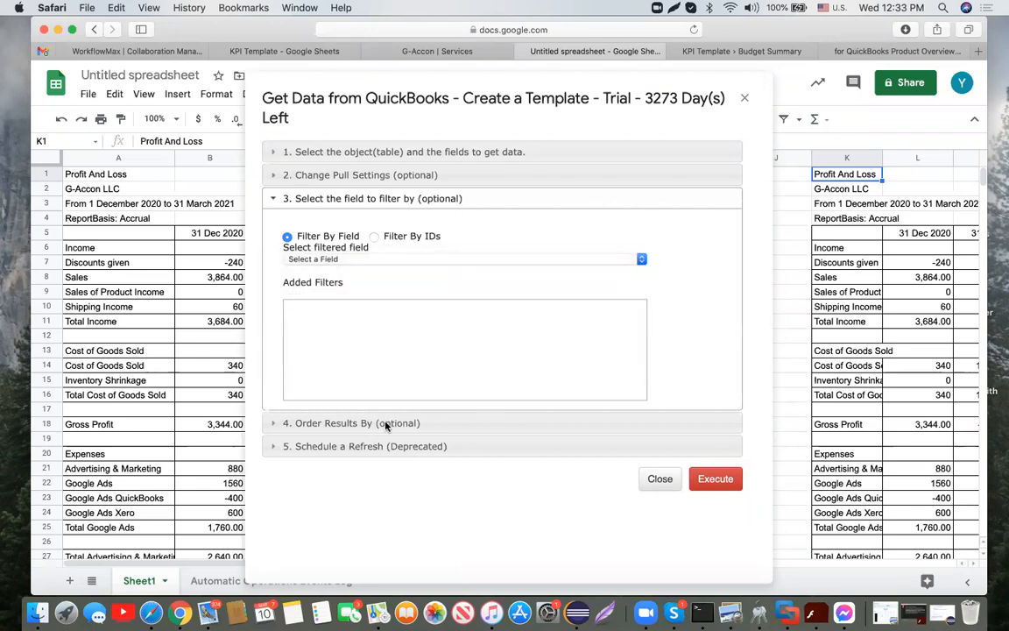
left_click(386, 424)
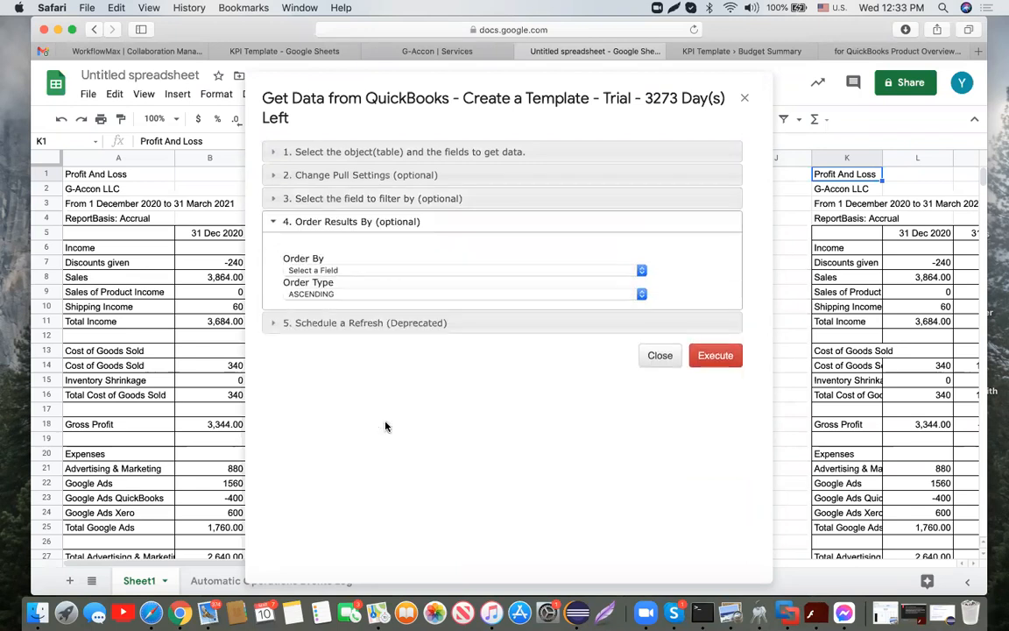
left_click(509, 154)
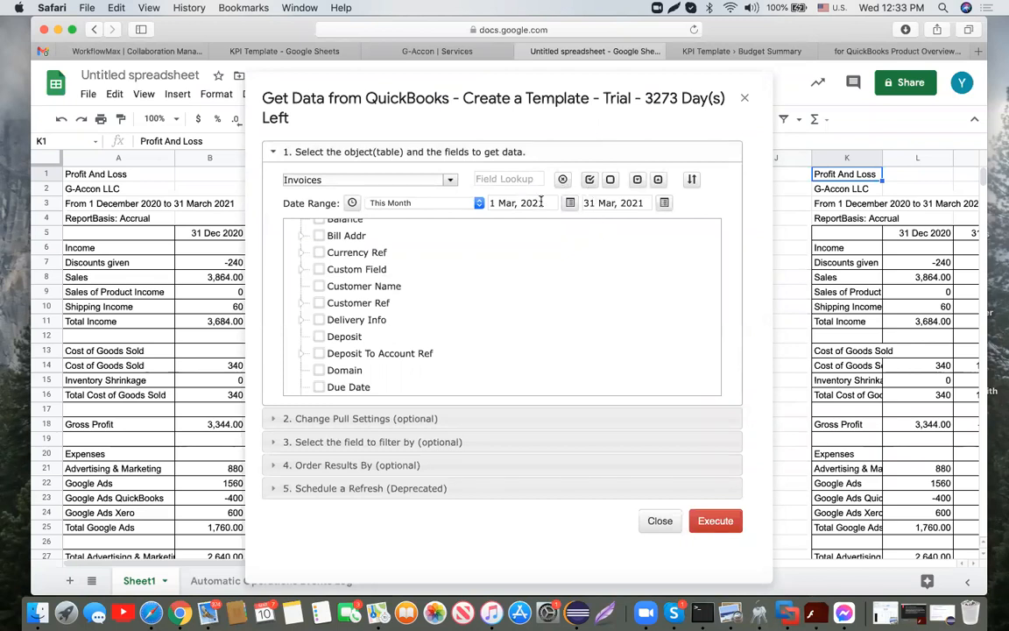
Step: Keep a fixed date range and set its start date to 1 Jan, 2021
left_click(351, 202)
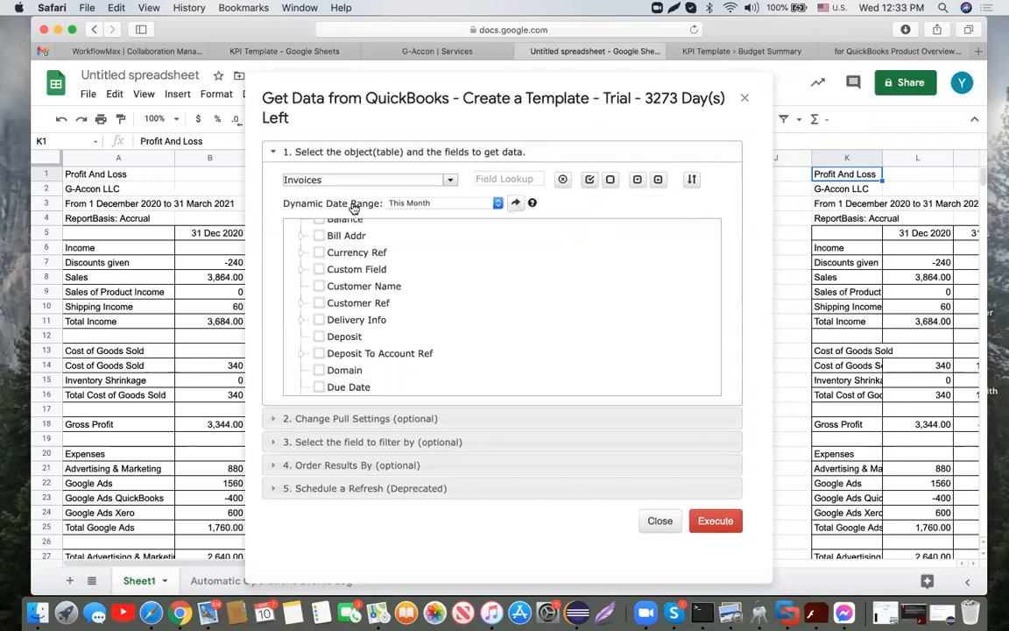
left_click(518, 203)
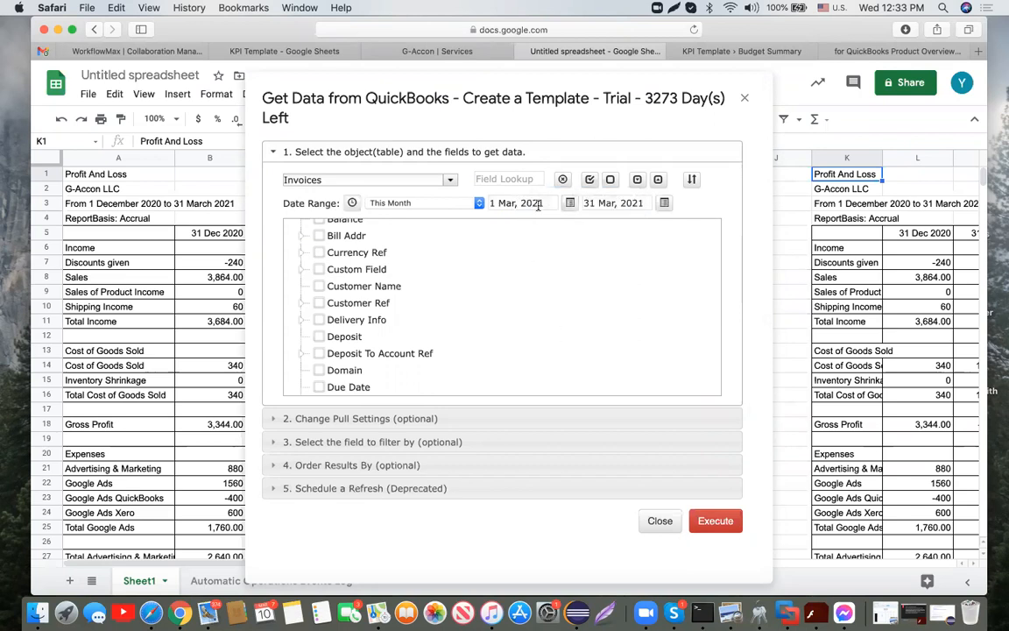
left_click(541, 203)
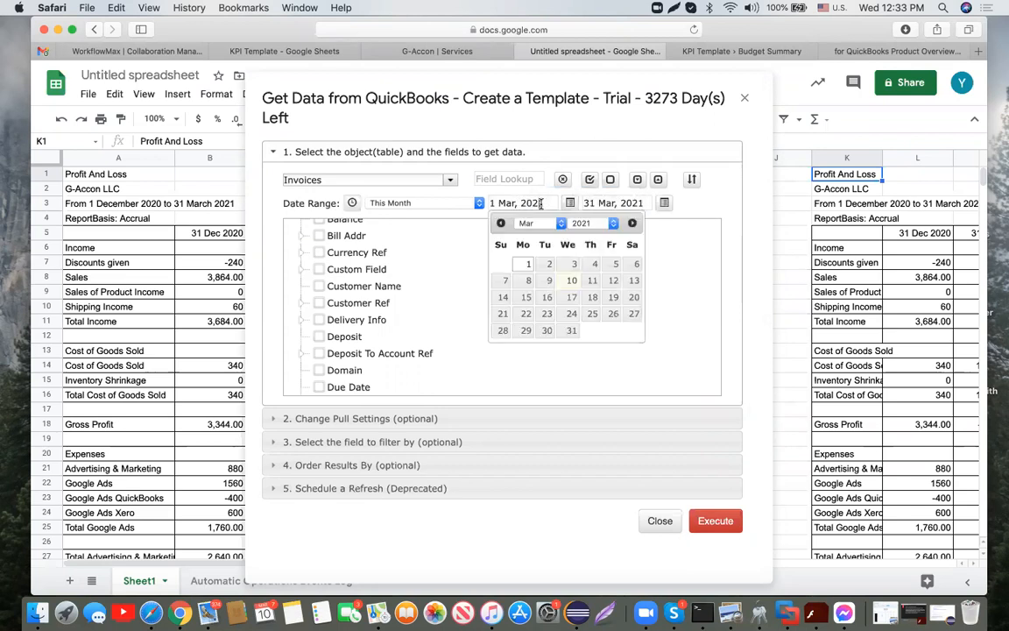
left_click(562, 225)
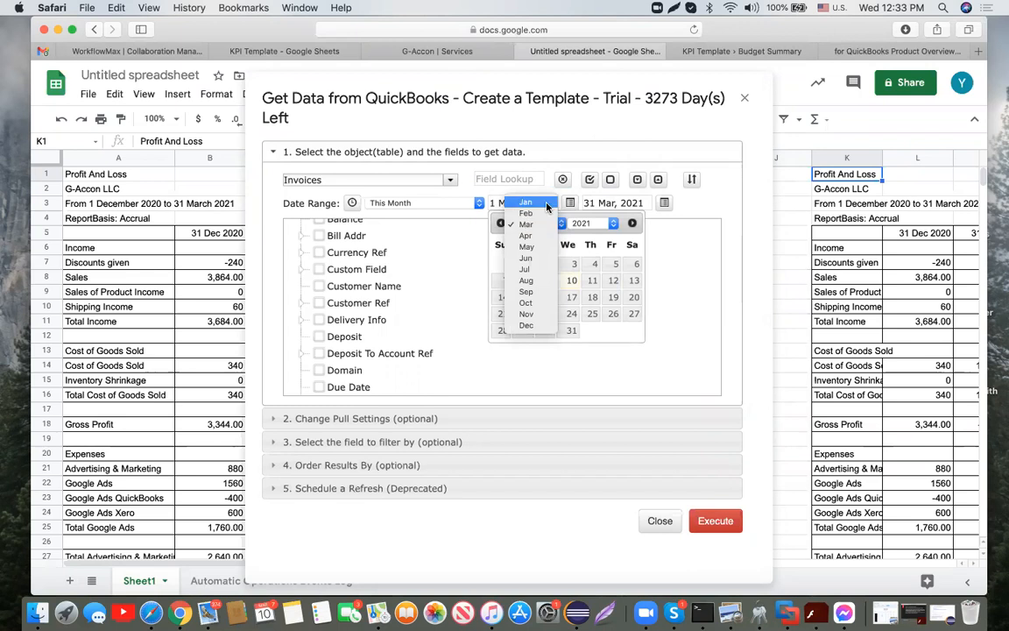
left_click(544, 202)
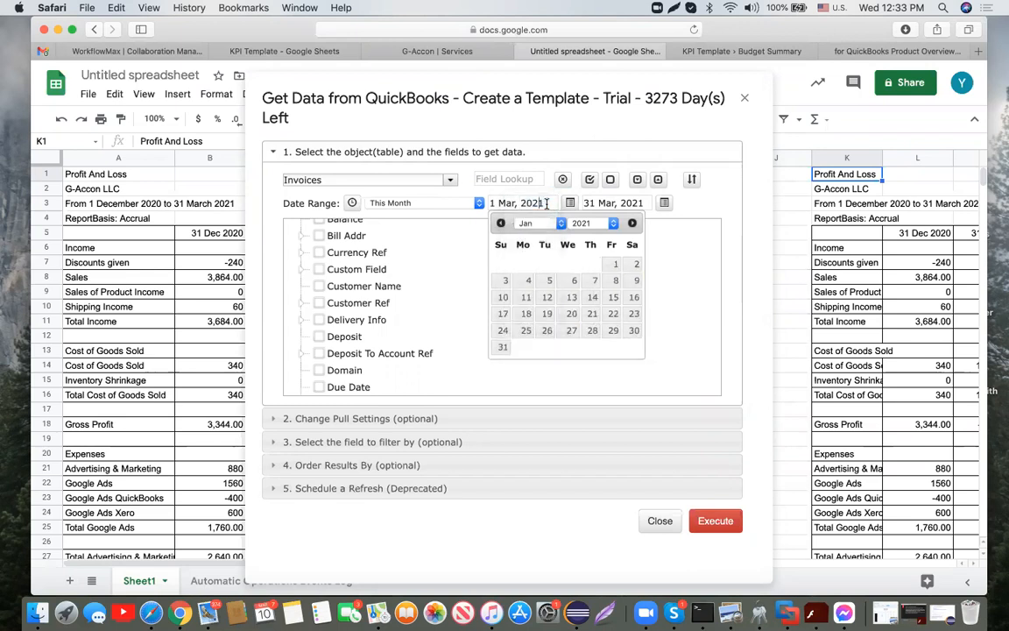
left_click(616, 265)
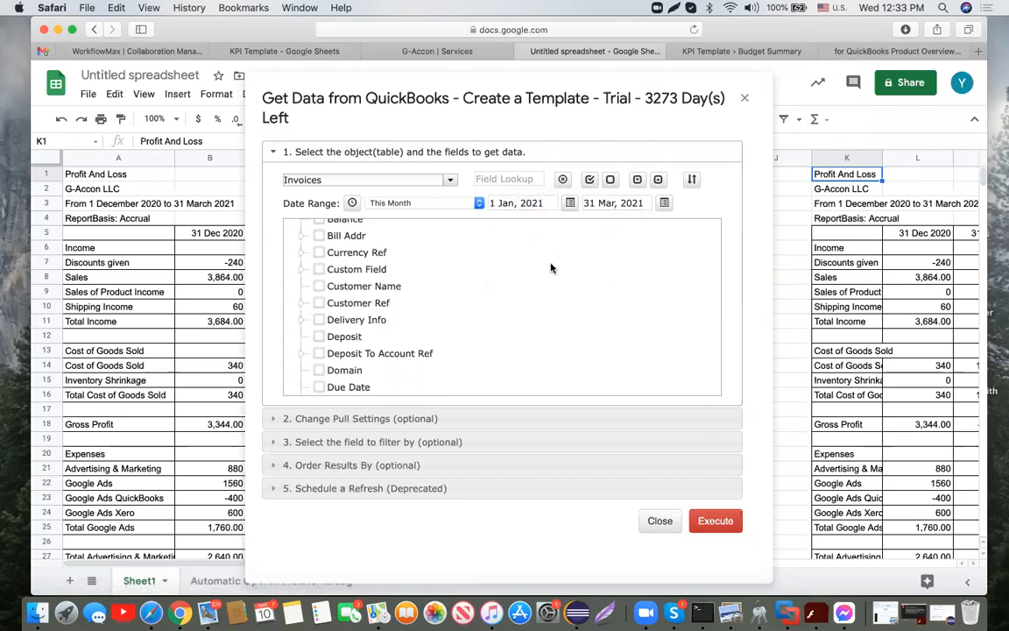
scroll(546, 279, "up", 3)
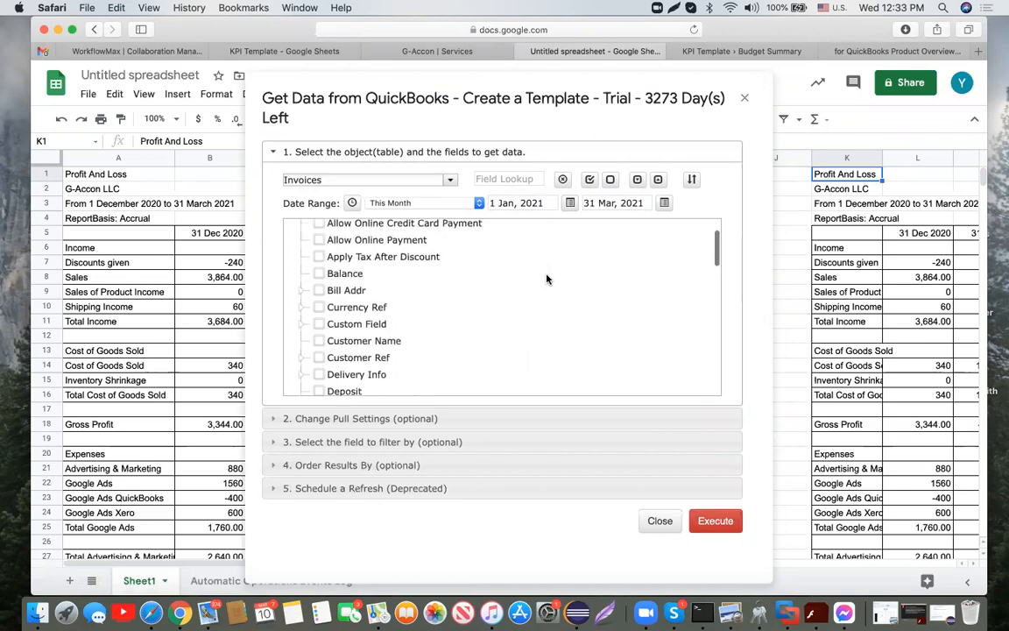
Step: Select every Invoices field with Check All
left_click(591, 179)
left_click(592, 179)
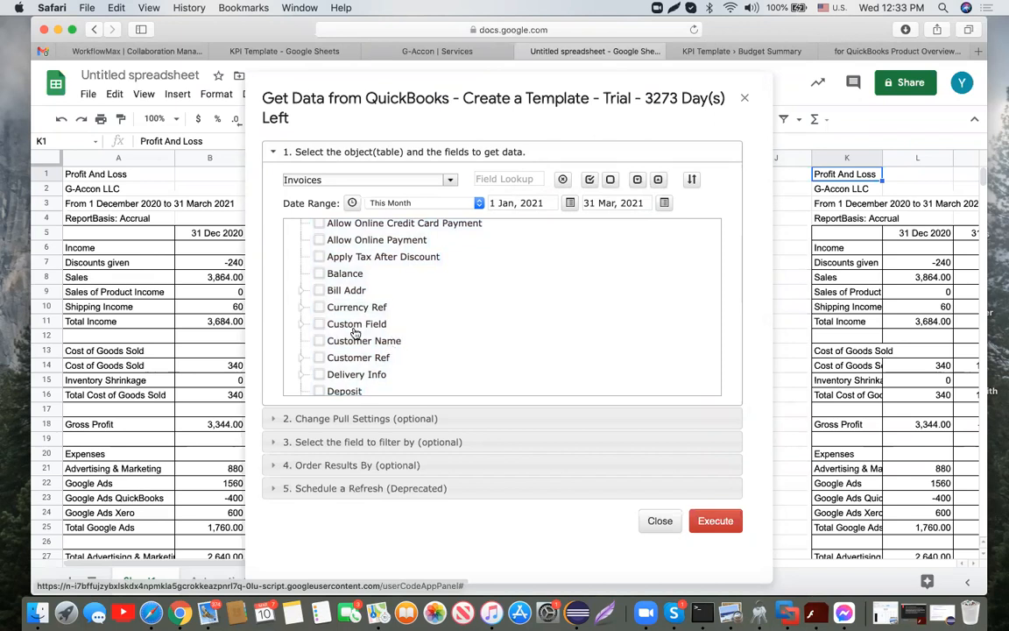
left_click(638, 179)
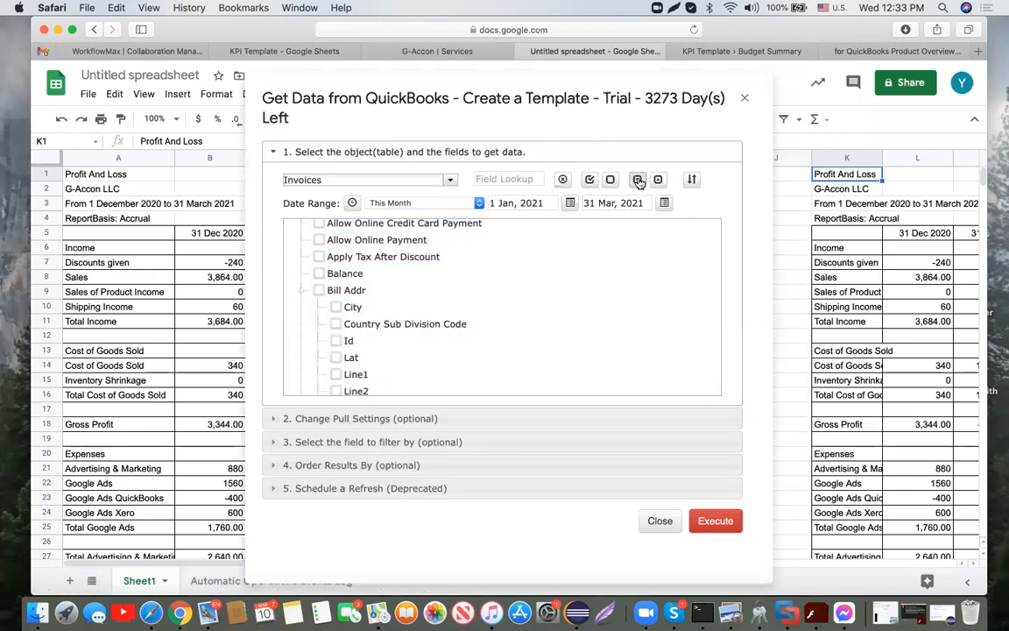
scroll(530, 300, "down", 10)
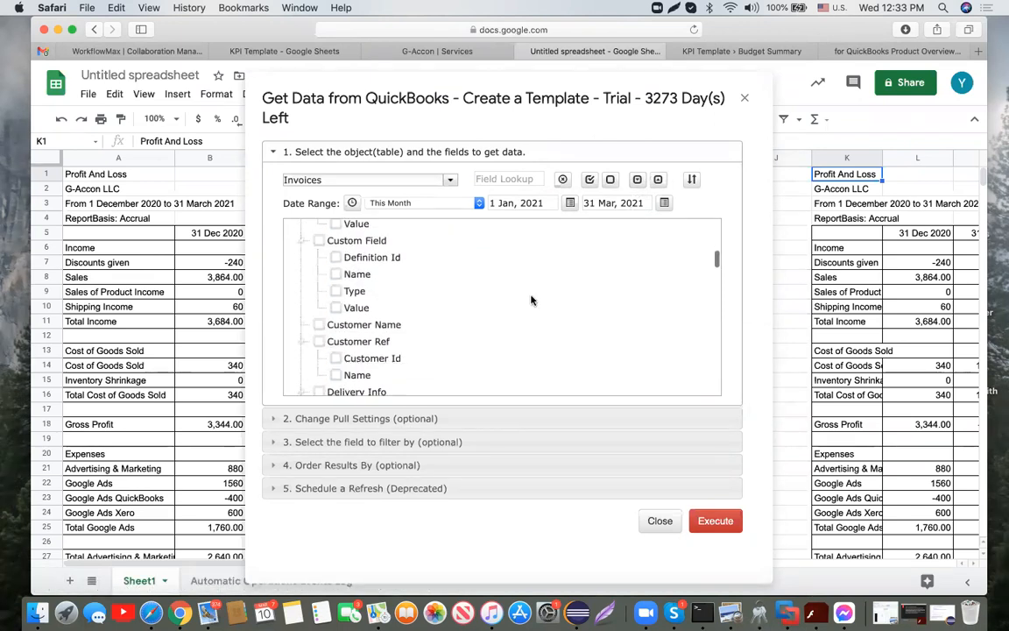
left_click(659, 179)
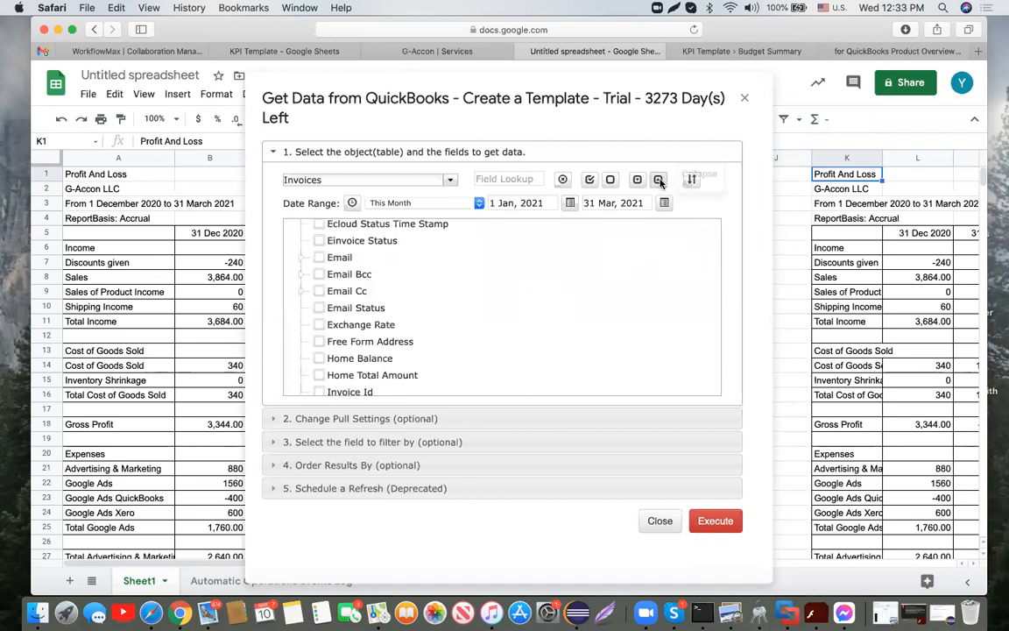
left_click(589, 180)
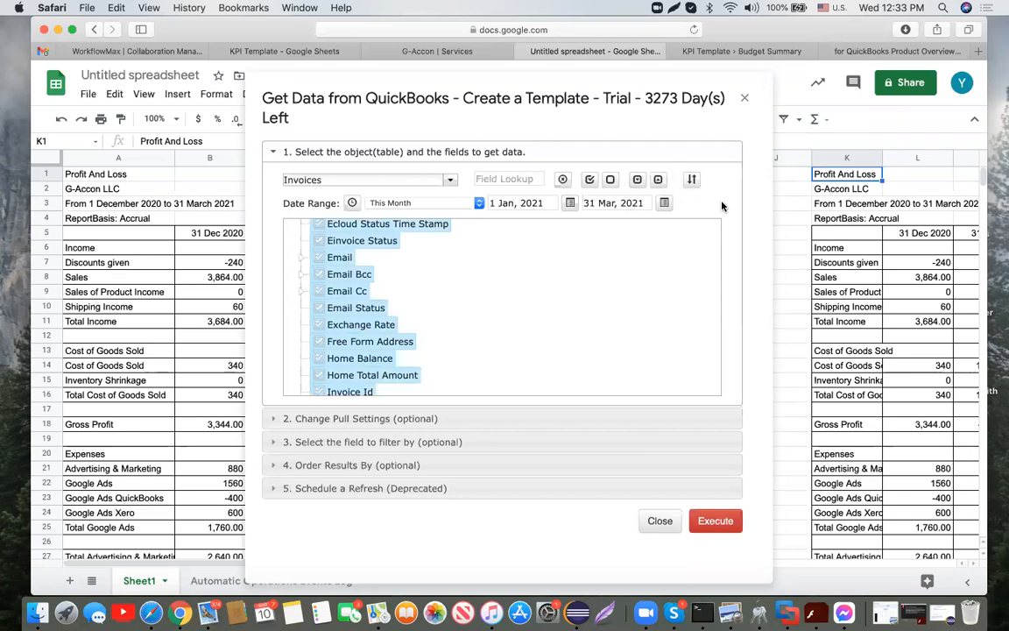
Step: Reorder the columns so invoiceId and invoiceNumber come first
left_click(692, 179)
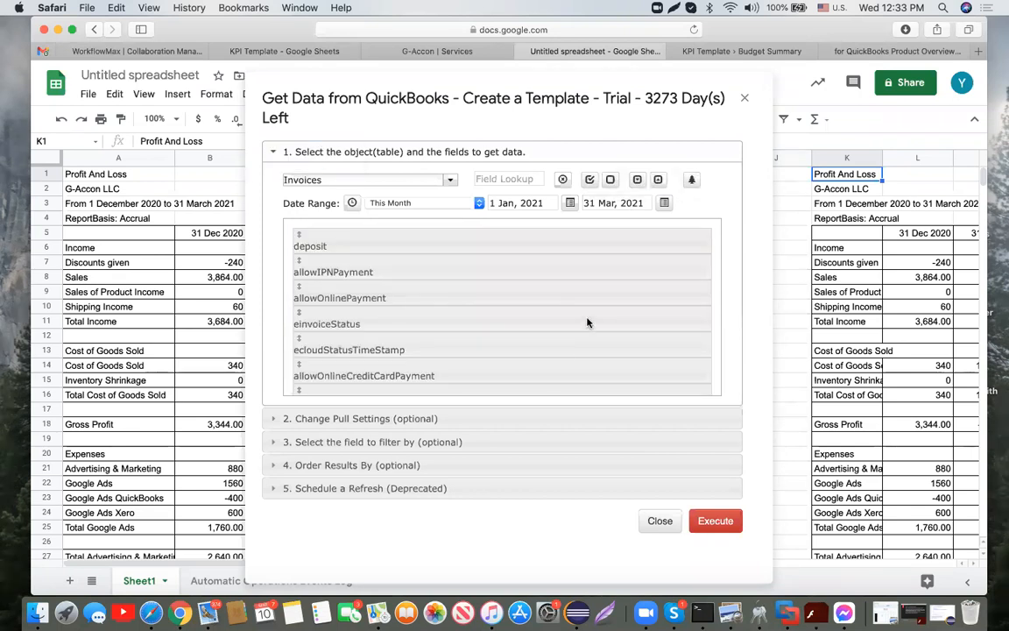
scroll(587, 322, "down", 3)
scroll(587, 323, "down", 5)
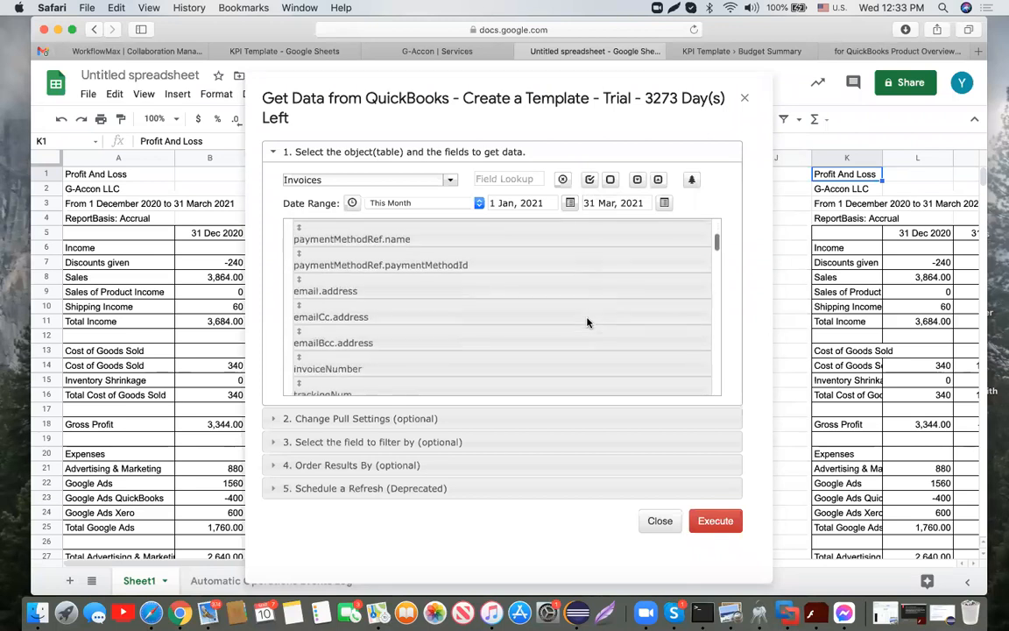
left_click_drag(428, 273, 424, 245)
scroll(435, 322, "down", 5)
scroll(435, 324, "down", 6)
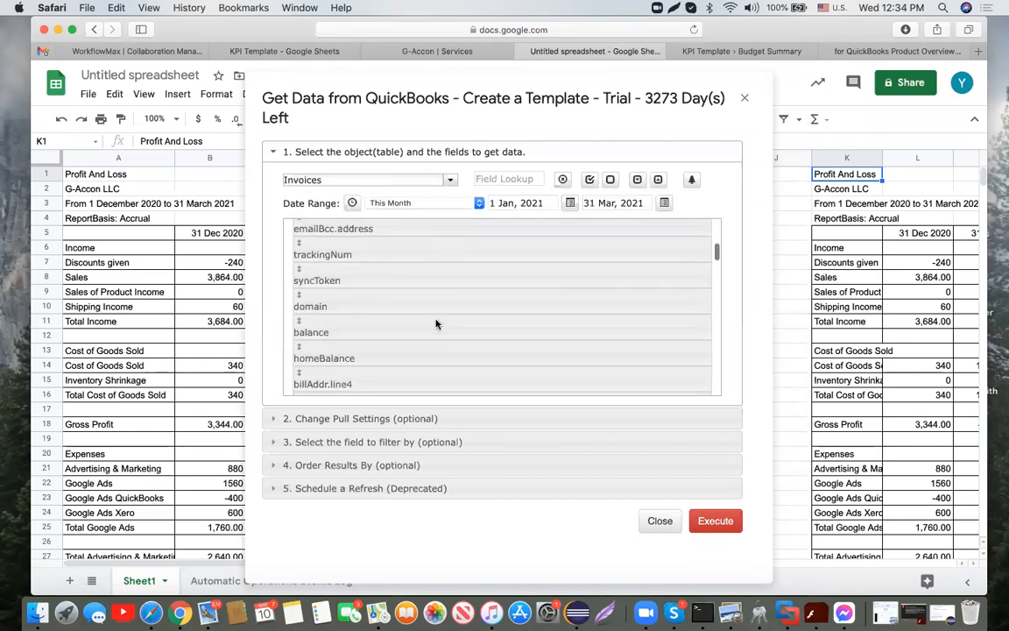
scroll(435, 325, "down", 6)
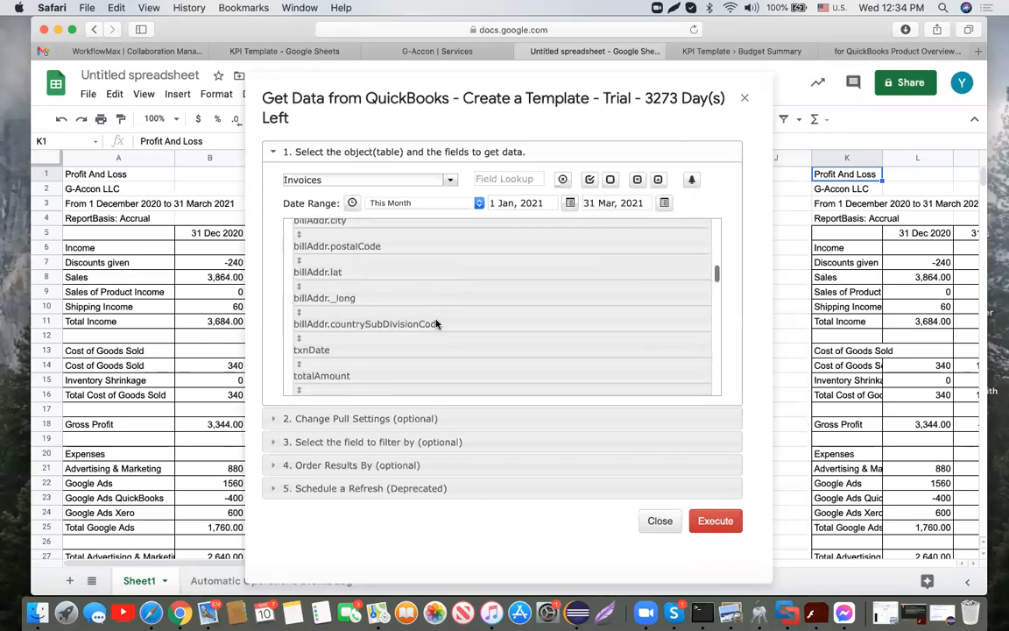
scroll(435, 324, "down", 6)
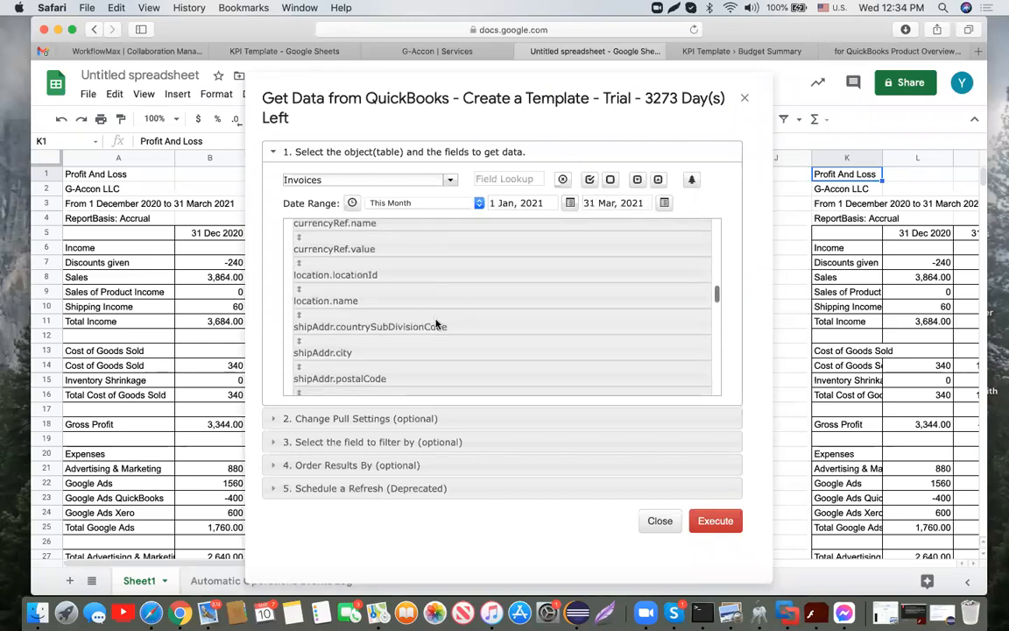
scroll(435, 325, "down", 5)
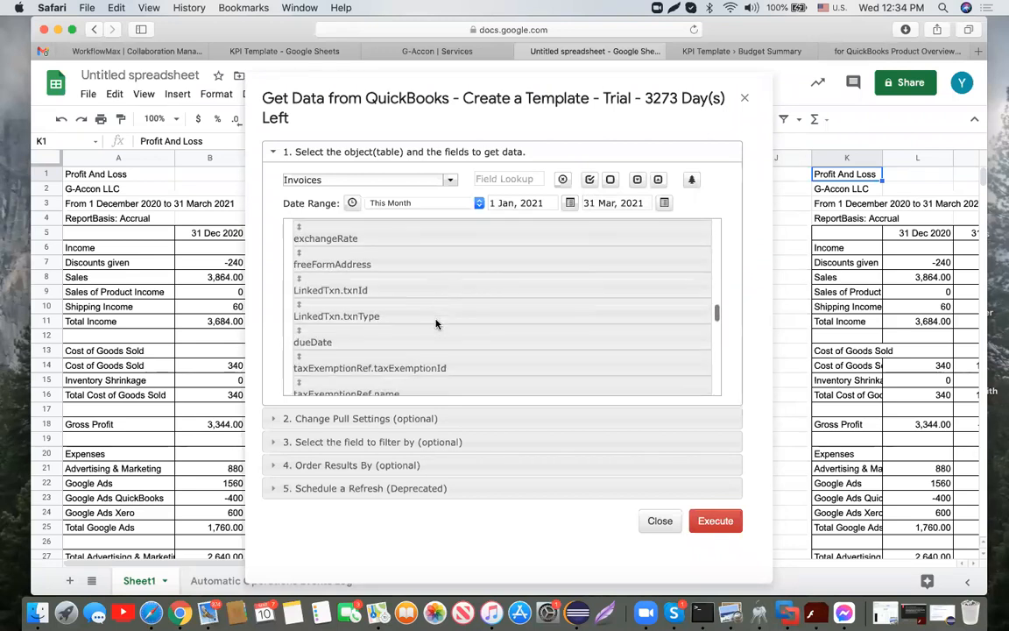
scroll(435, 324, "down", 6)
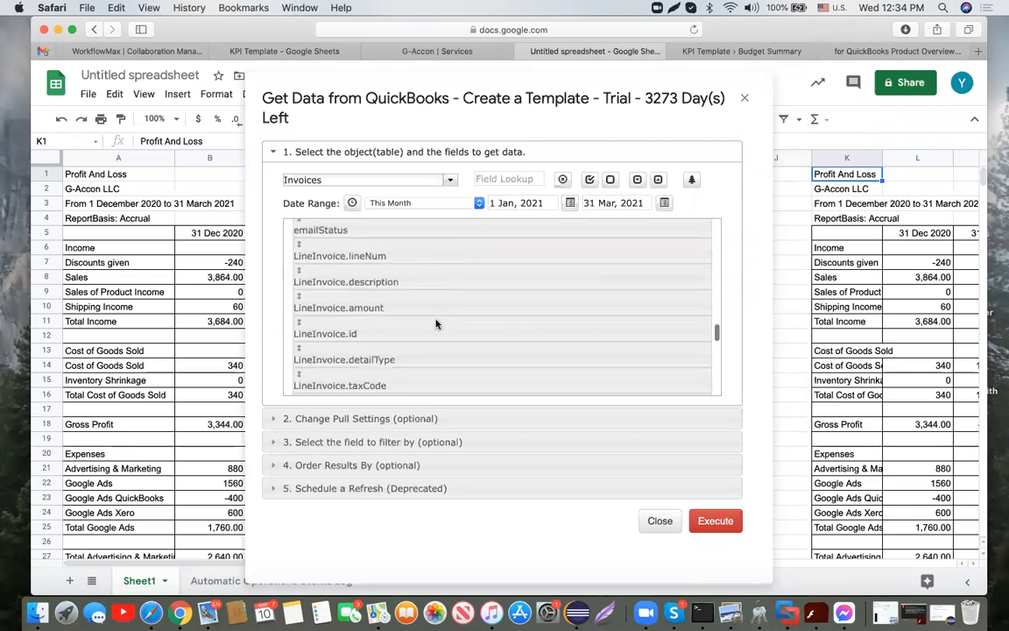
scroll(435, 325, "down", 6)
scroll(435, 305, "down", 5)
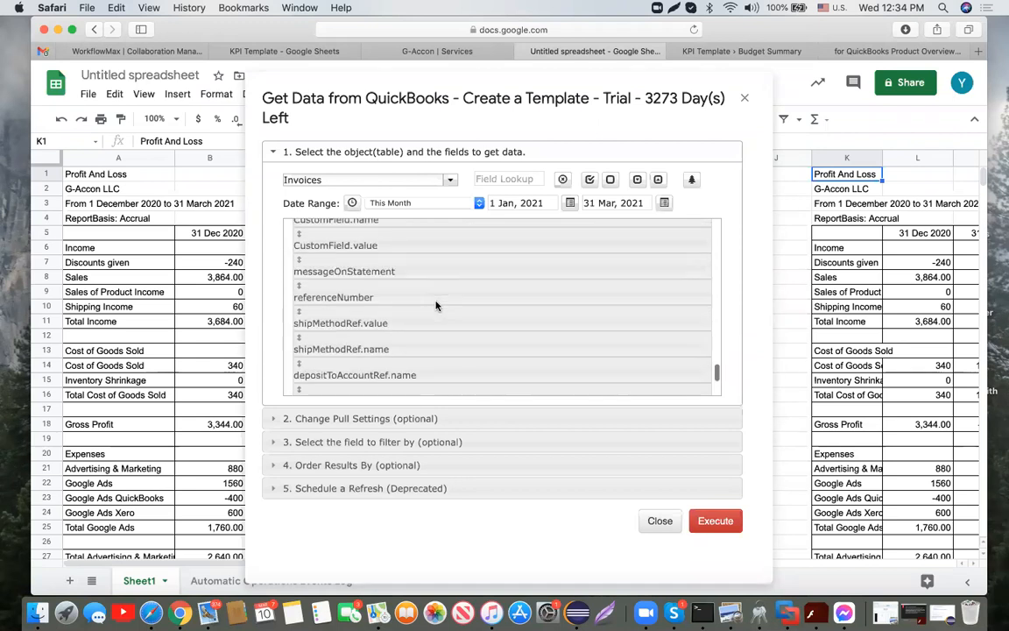
left_click_drag(436, 304, 411, 245)
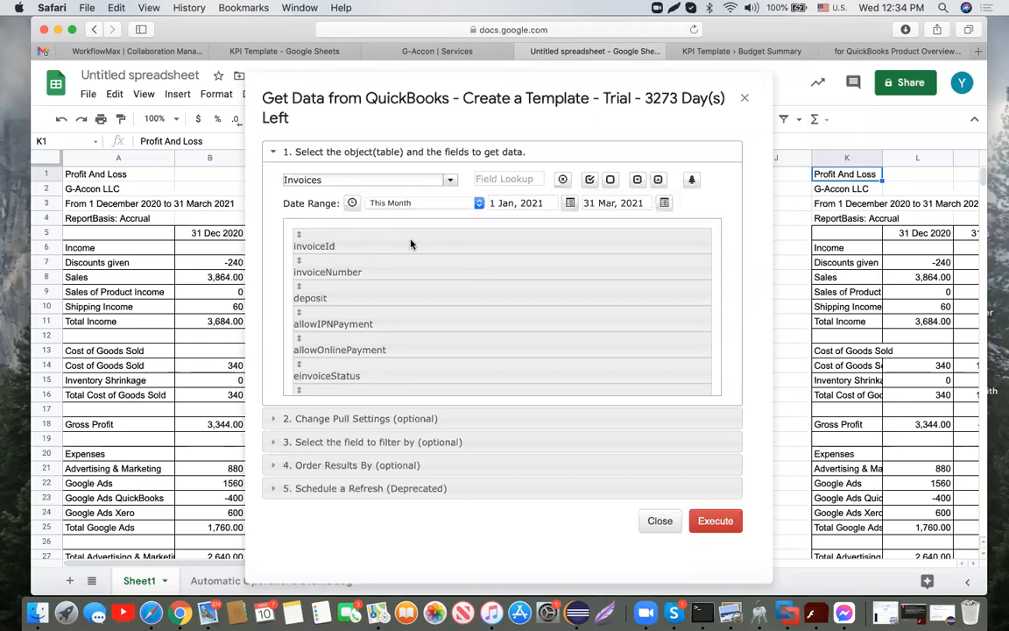
Step: Add a filter for Due Date before 31 Mar, 2021
left_click(406, 443)
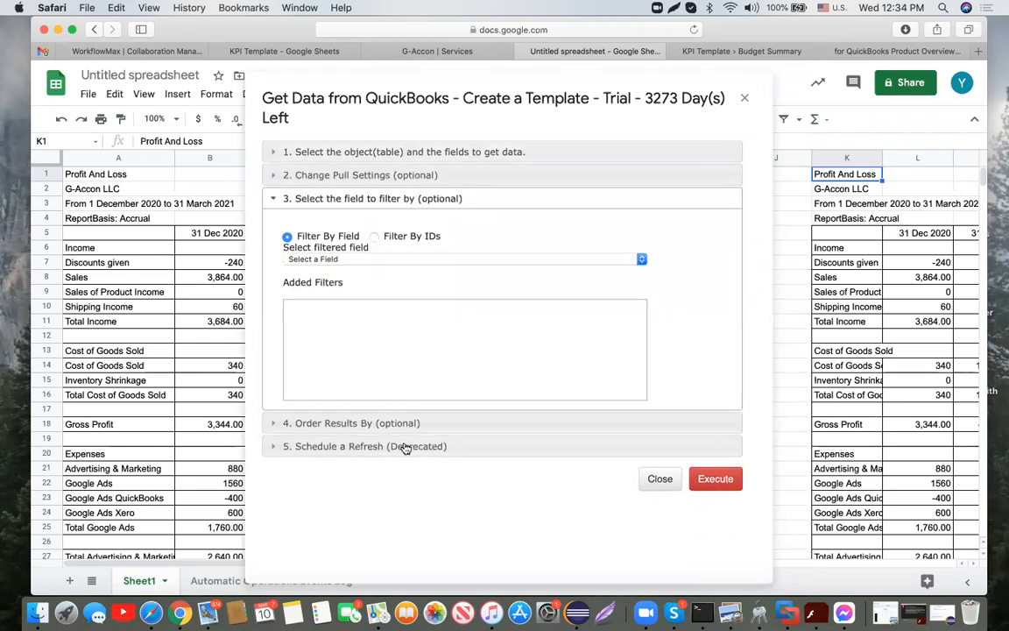
left_click(642, 261)
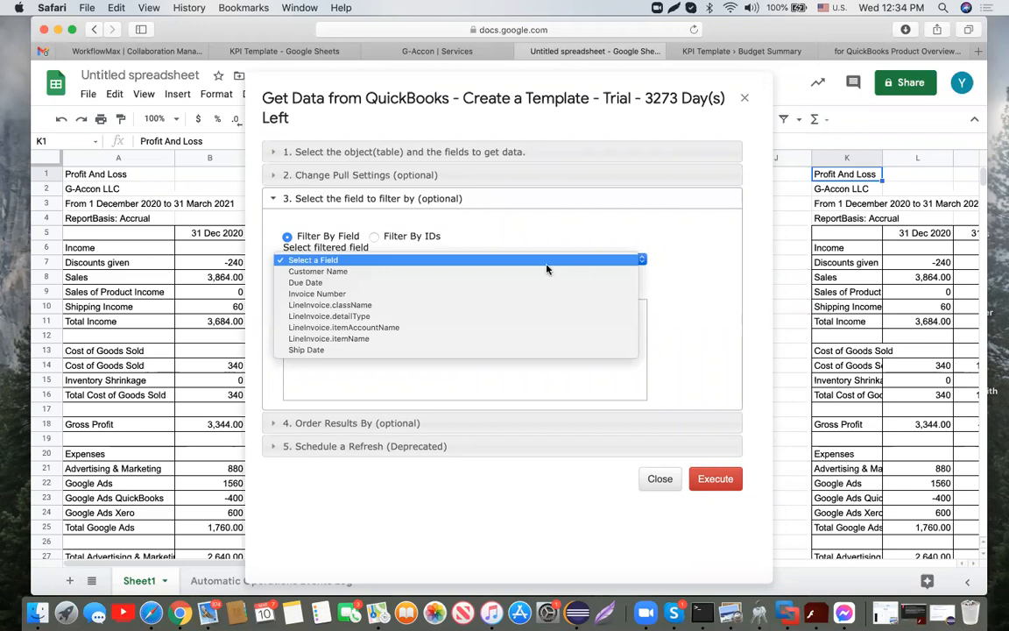
left_click(509, 283)
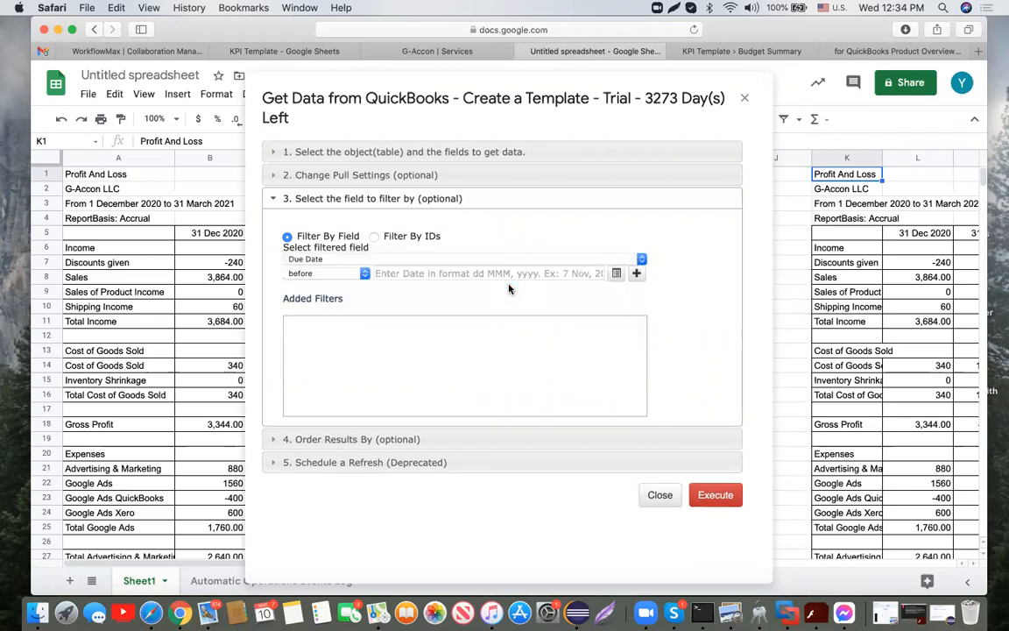
left_click(412, 274)
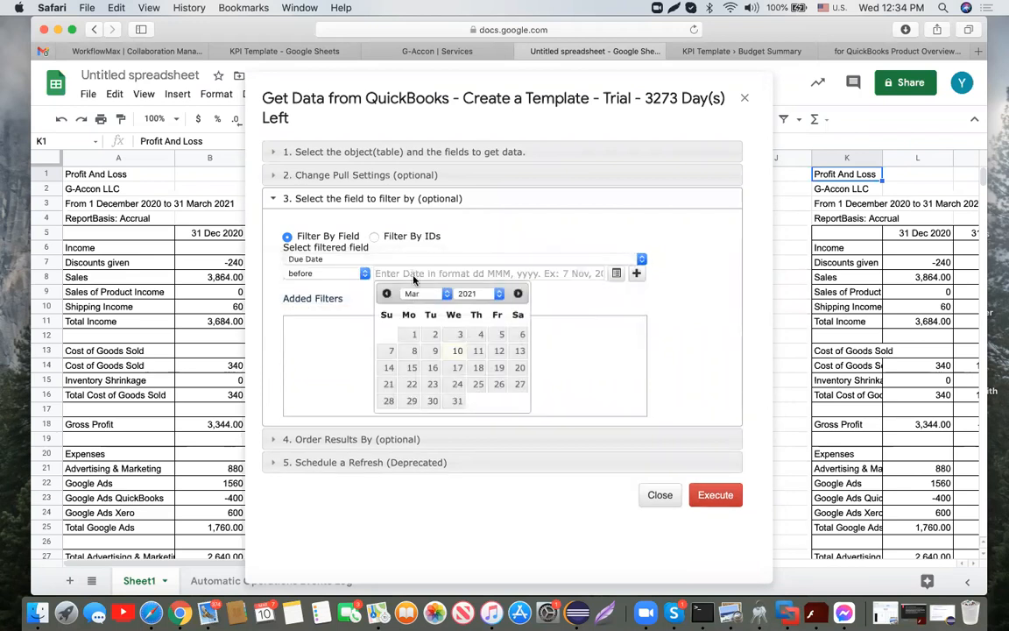
left_click(459, 402)
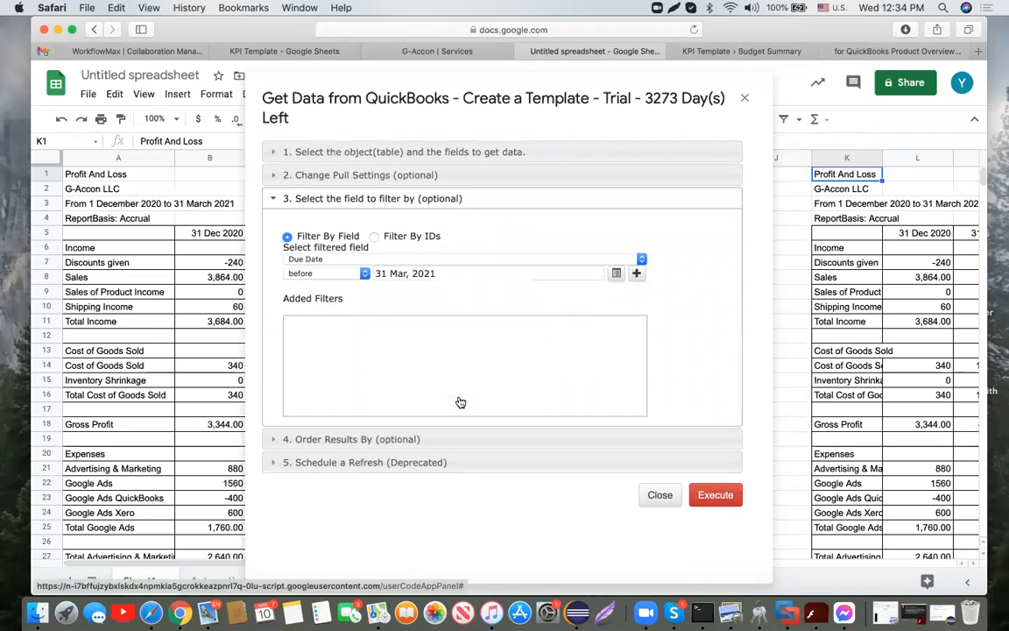
left_click(637, 275)
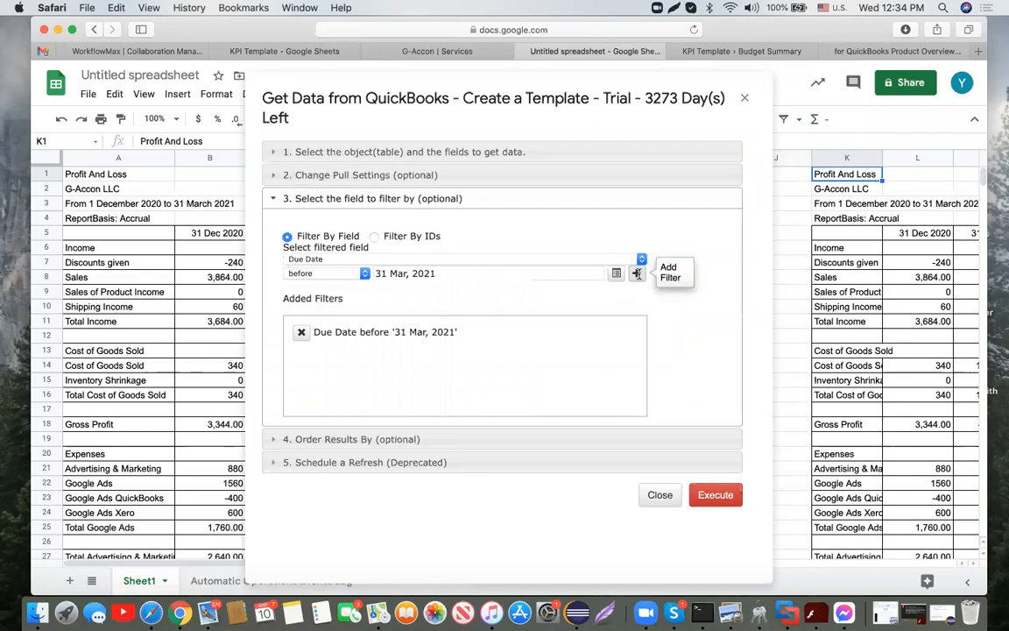
Step: Add a second filter for Due Date after 16 Feb, 2021, joined with AND
left_click(365, 277)
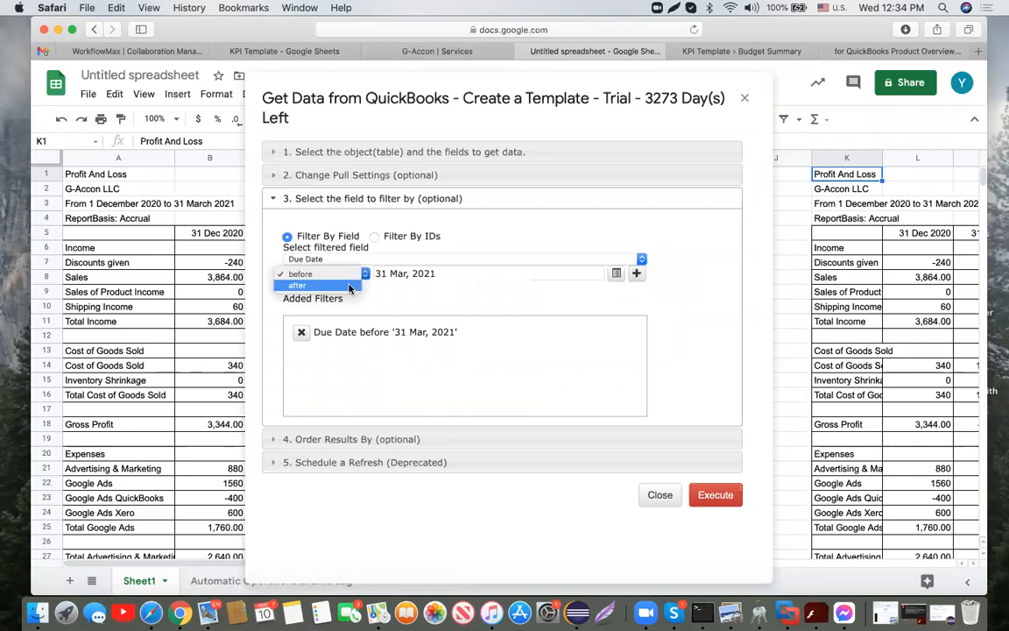
left_click(349, 287)
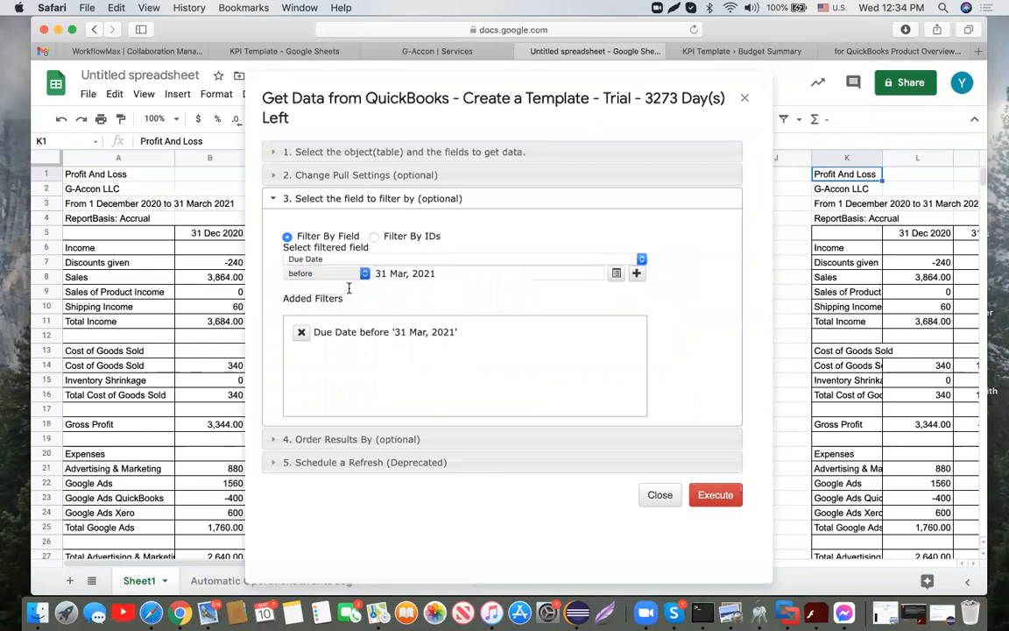
left_click(449, 274)
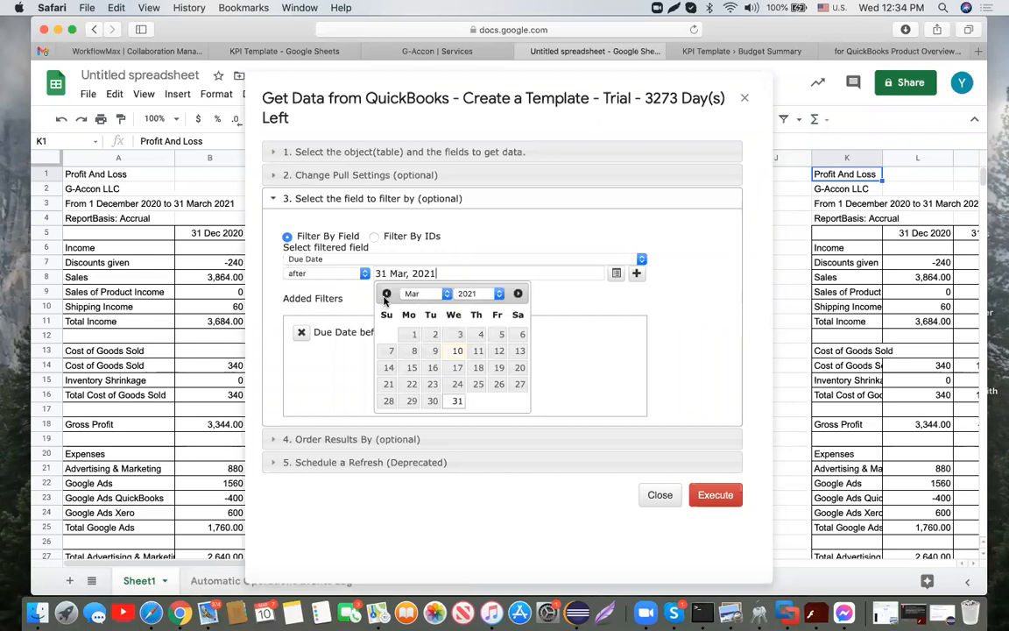
left_click(419, 298)
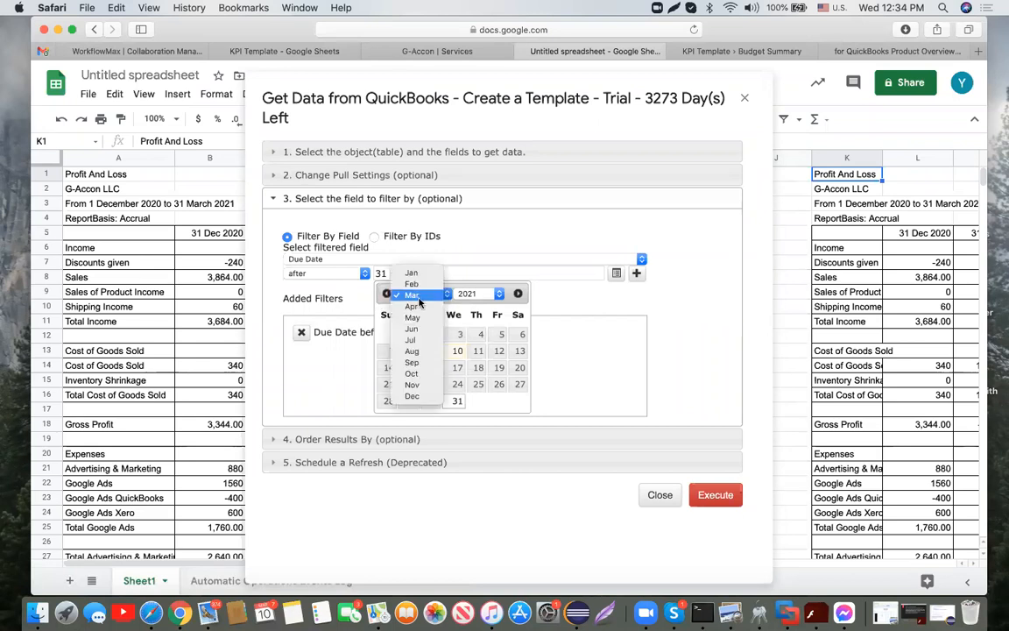
left_click(412, 283)
left_click(433, 369)
left_click(637, 274)
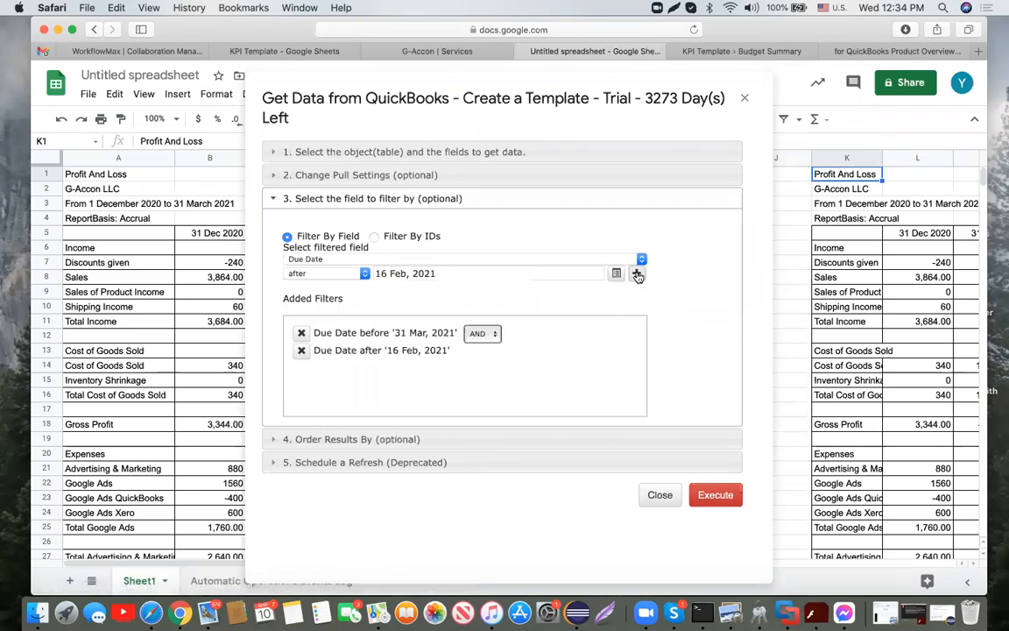
left_click(493, 335)
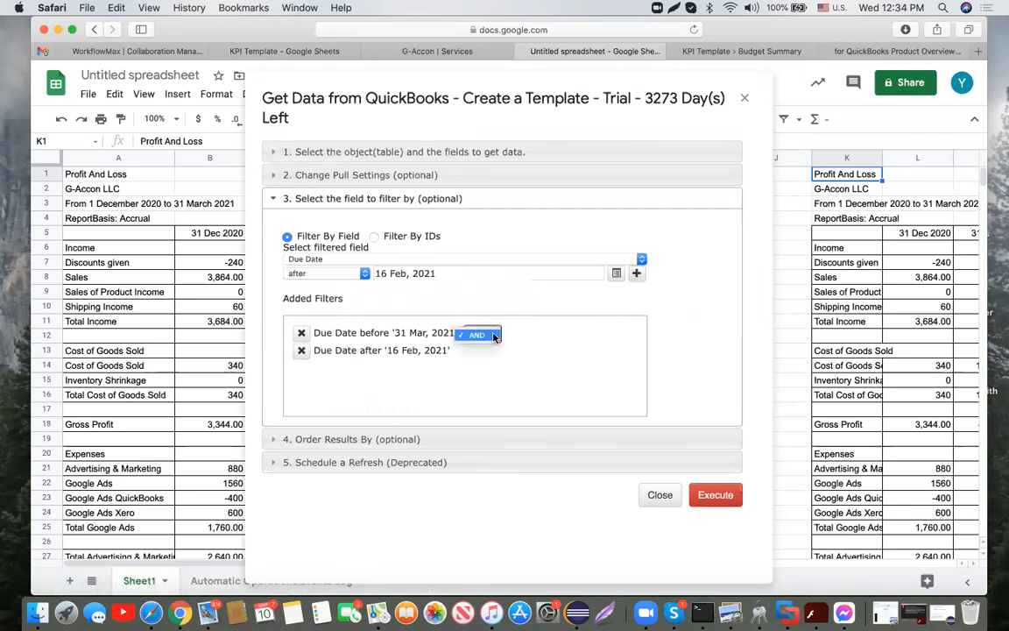
left_click(493, 335)
left_click(400, 439)
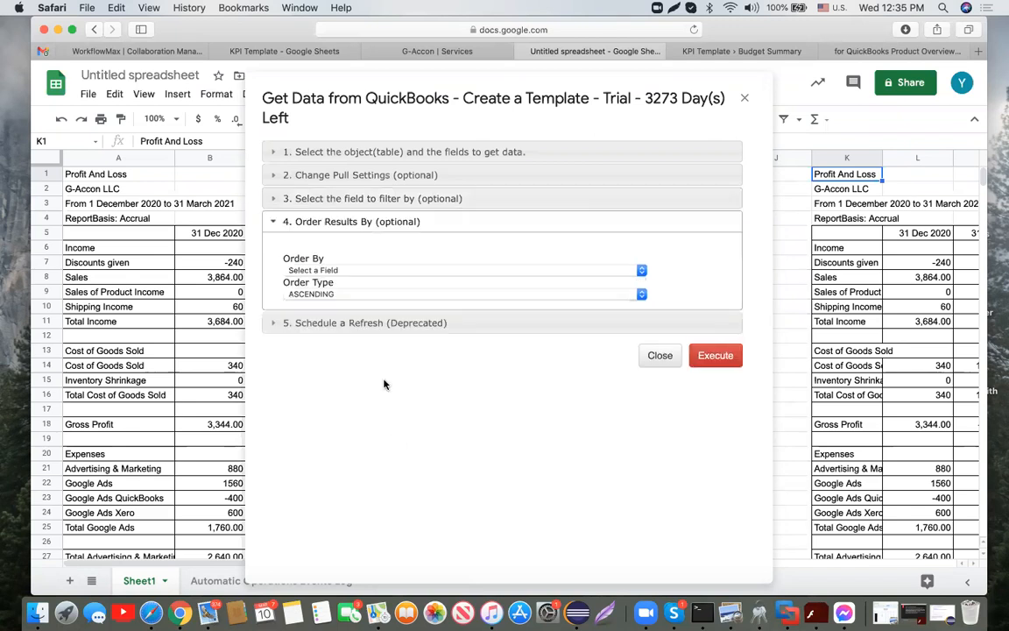
Step: Order the invoices by Customer Name and execute the pull into a new Invoice sheet
left_click(640, 271)
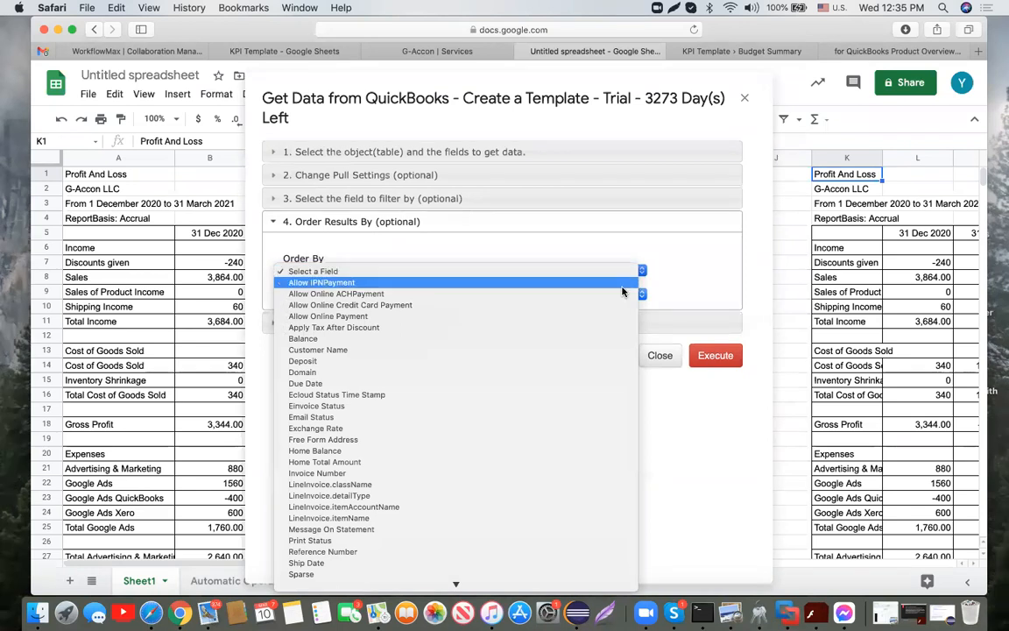
left_click(556, 354)
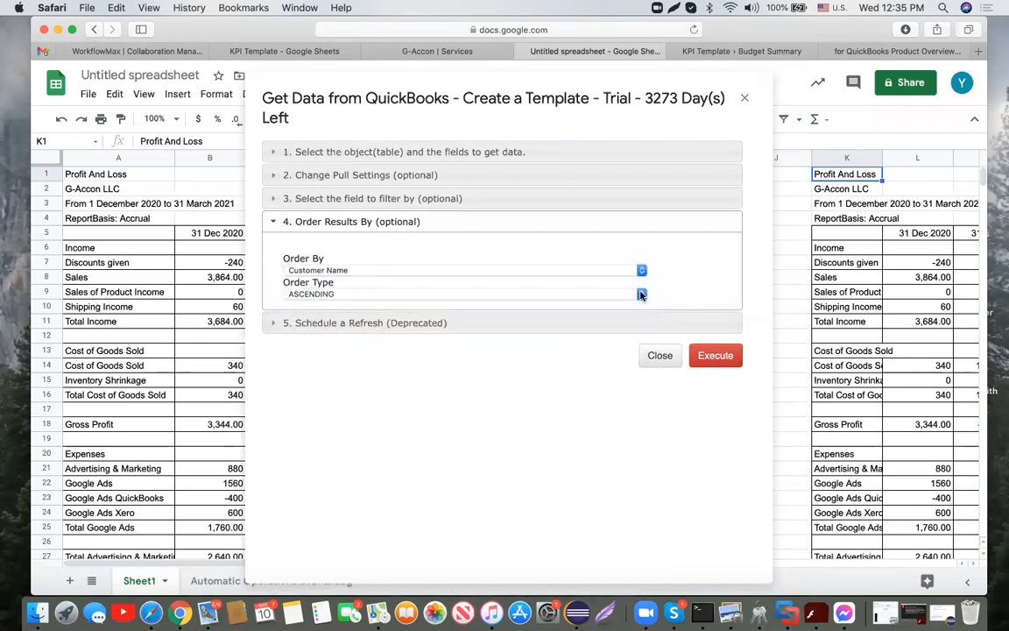
left_click(458, 176)
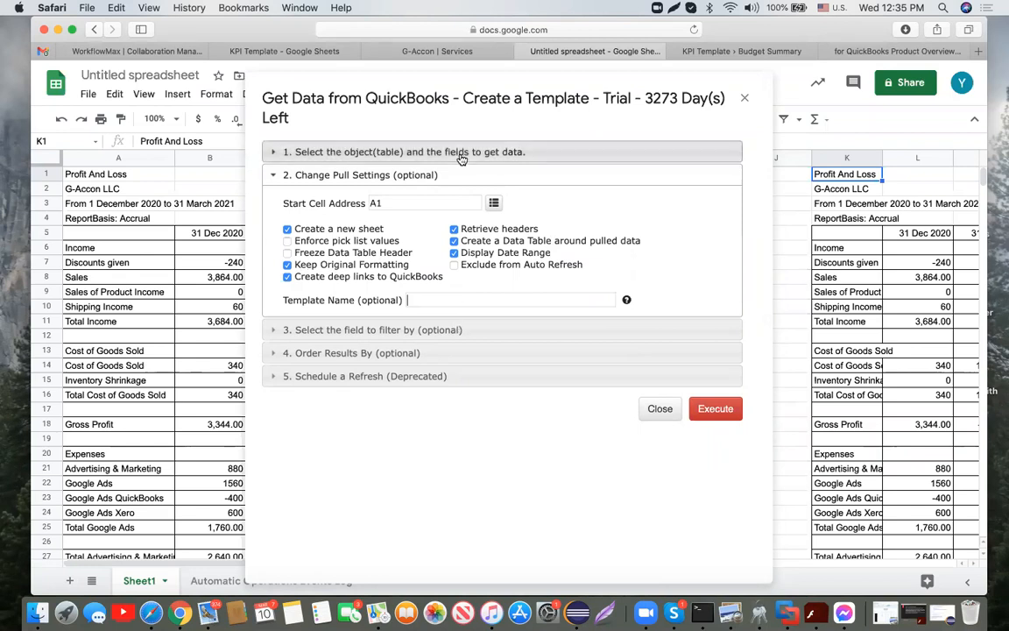
left_click(417, 151)
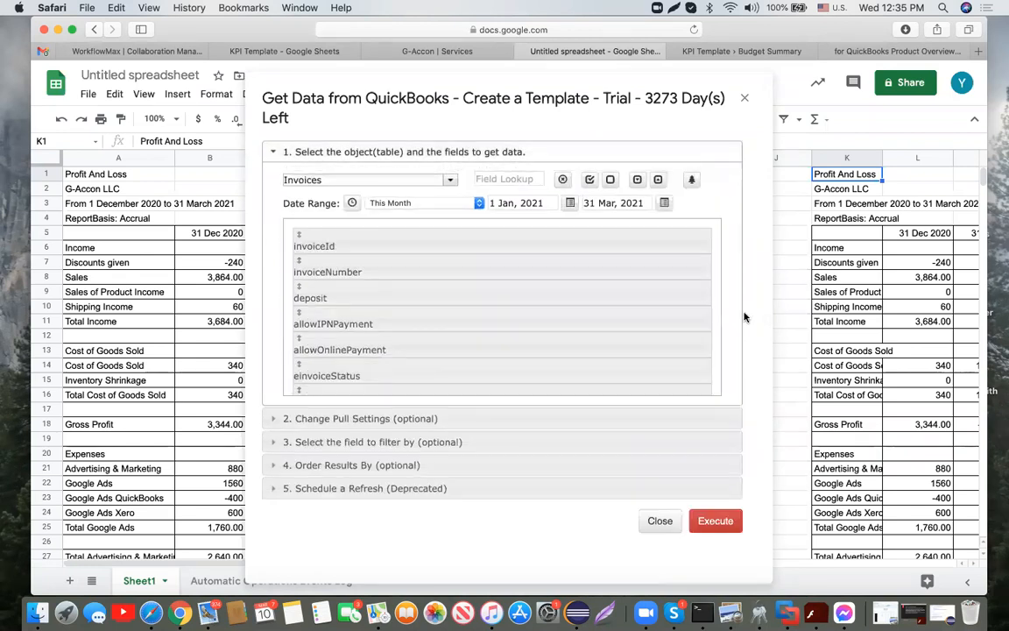
left_click(731, 522)
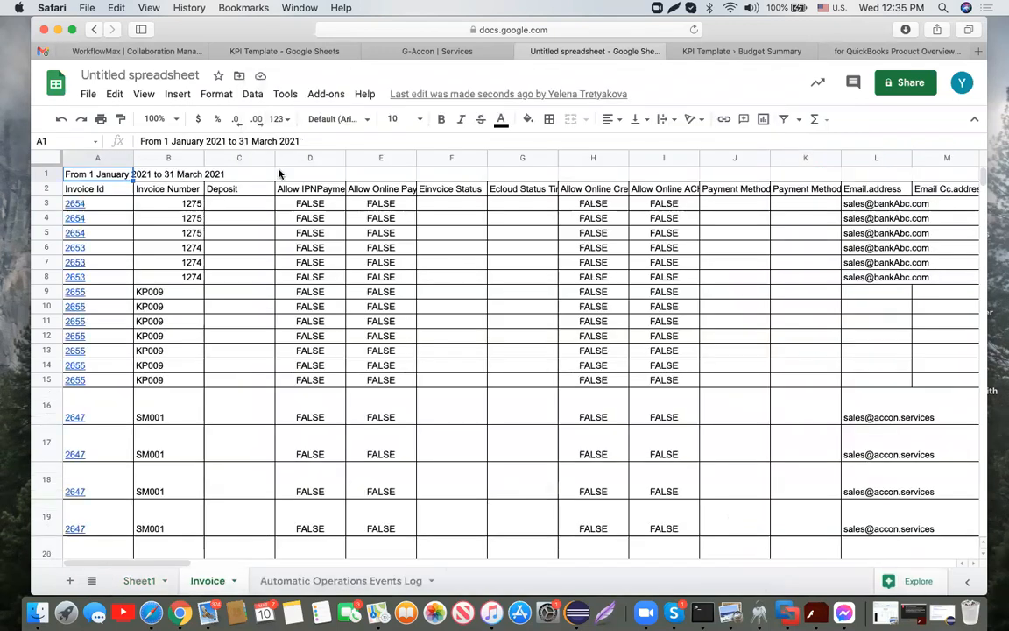
Step: Narrow column A to fit the invoice ids and scroll through the 34 pulled invoice rows
left_click_drag(133, 158, 170, 157)
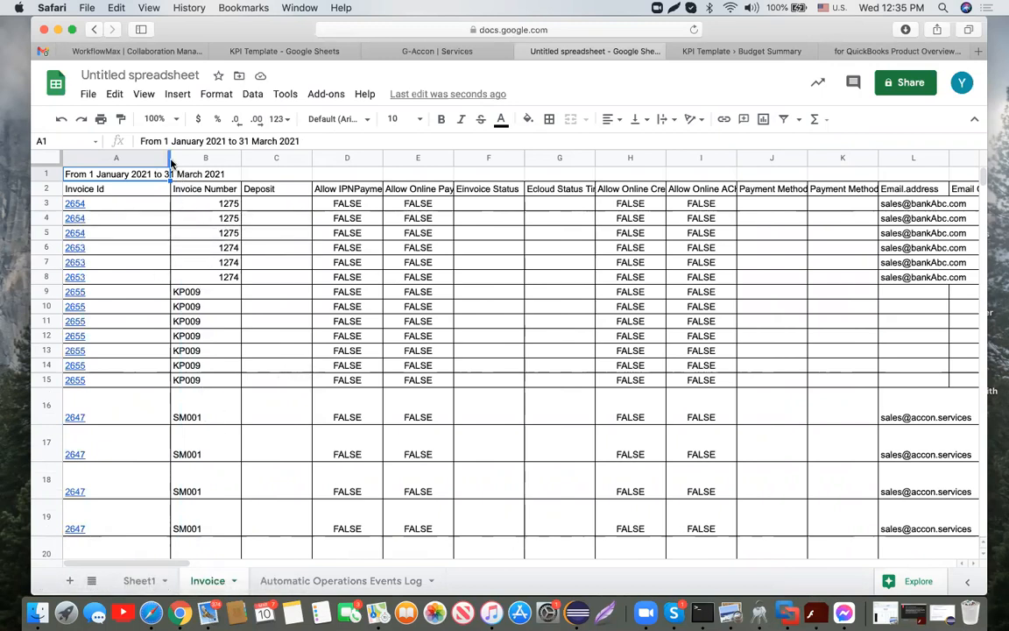
left_click_drag(171, 160, 122, 162)
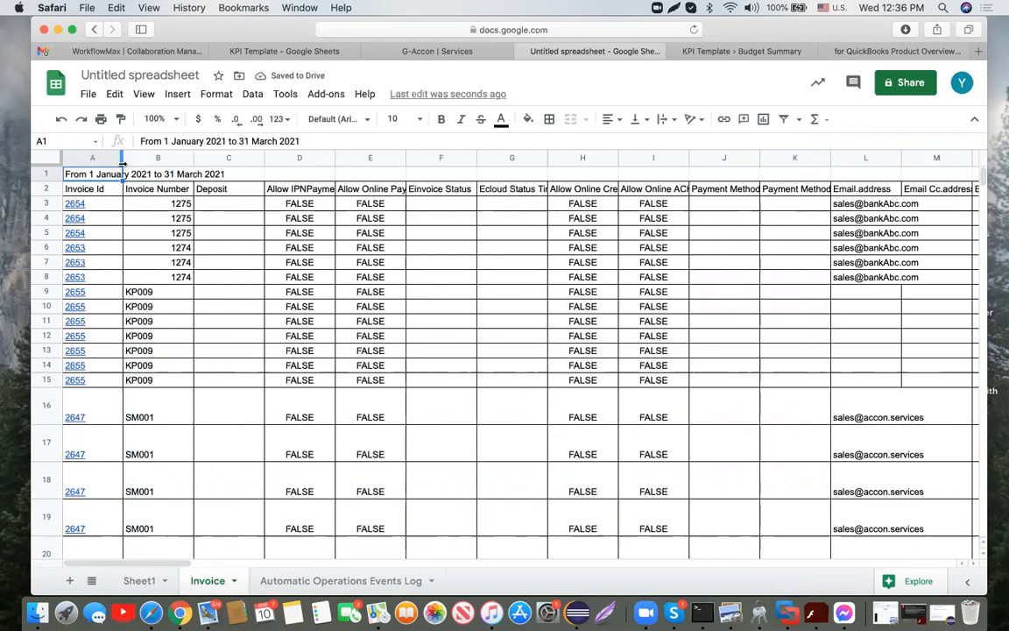
scroll(412, 343, "down", 10)
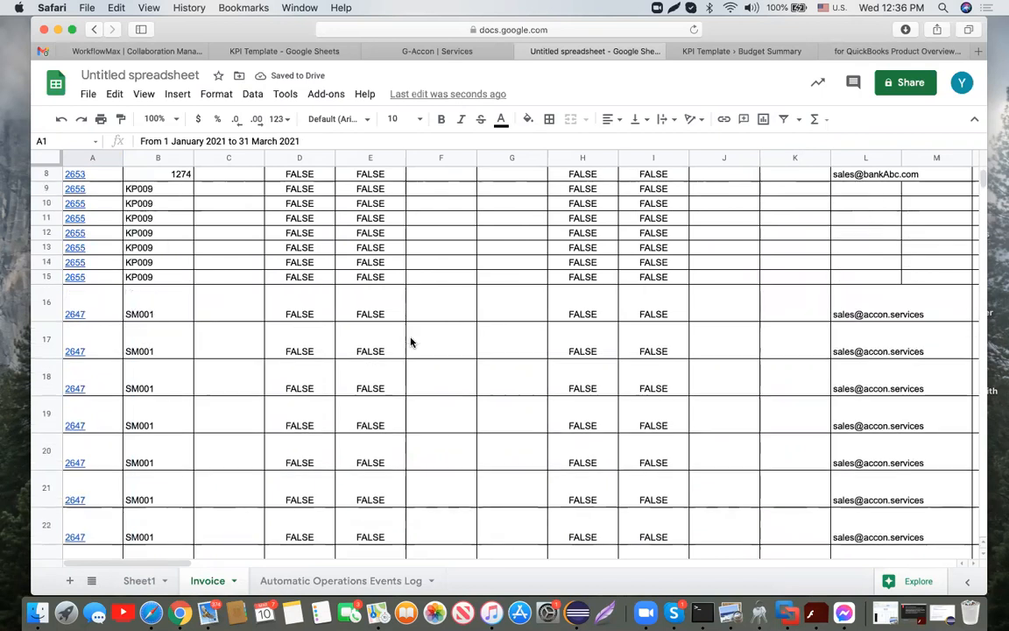
scroll(412, 342, "down", 3)
scroll(411, 342, "up", 10)
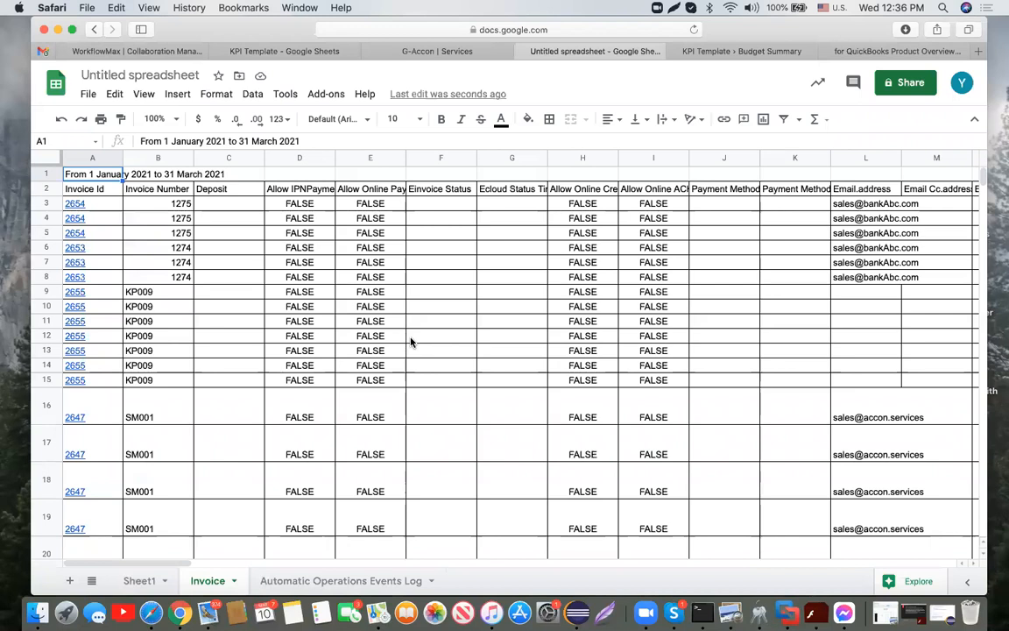
scroll(412, 342, "down", 10)
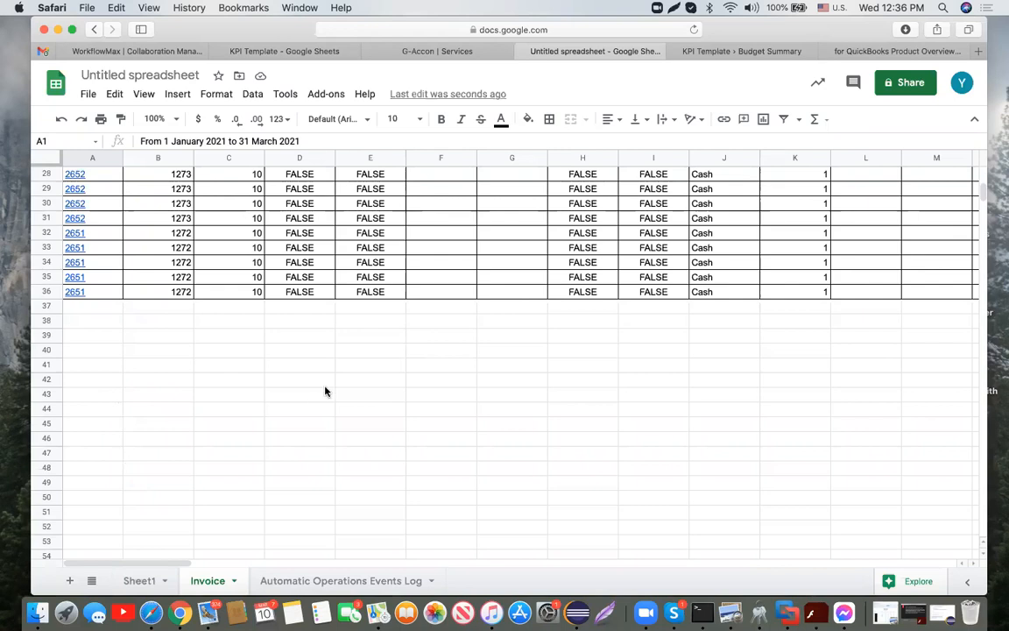
scroll(324, 390, "up", 10)
scroll(801, 275, "right", 20)
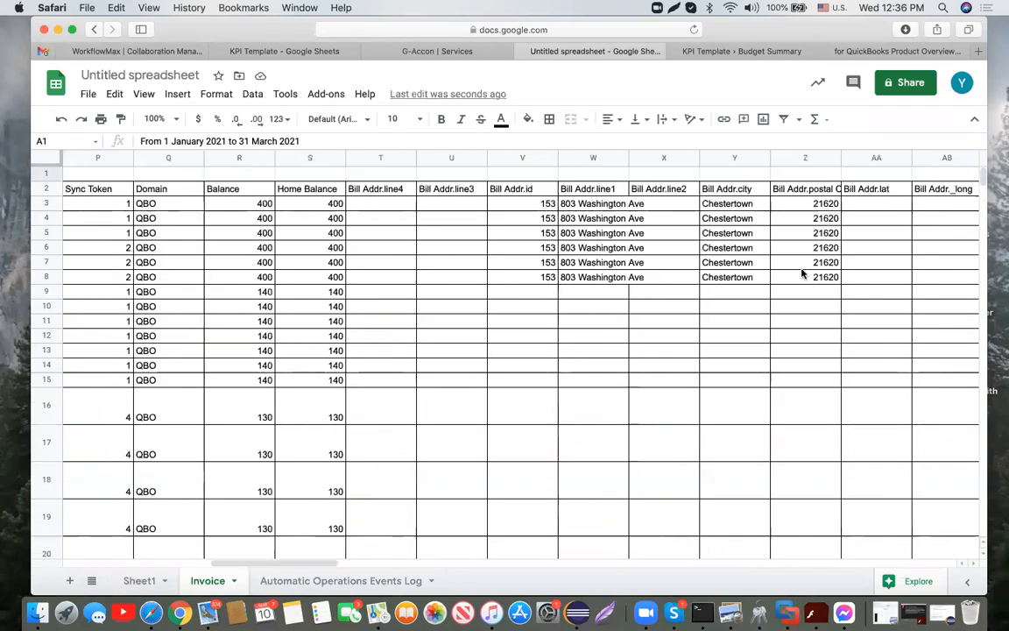
scroll(801, 274, "right", 2)
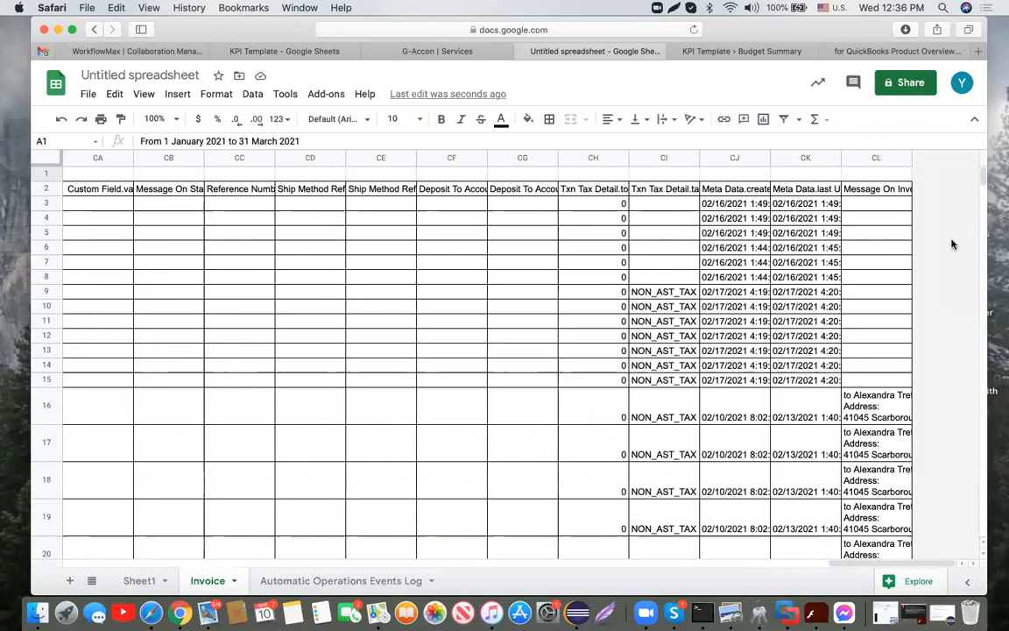
scroll(358, 299, "left", 20)
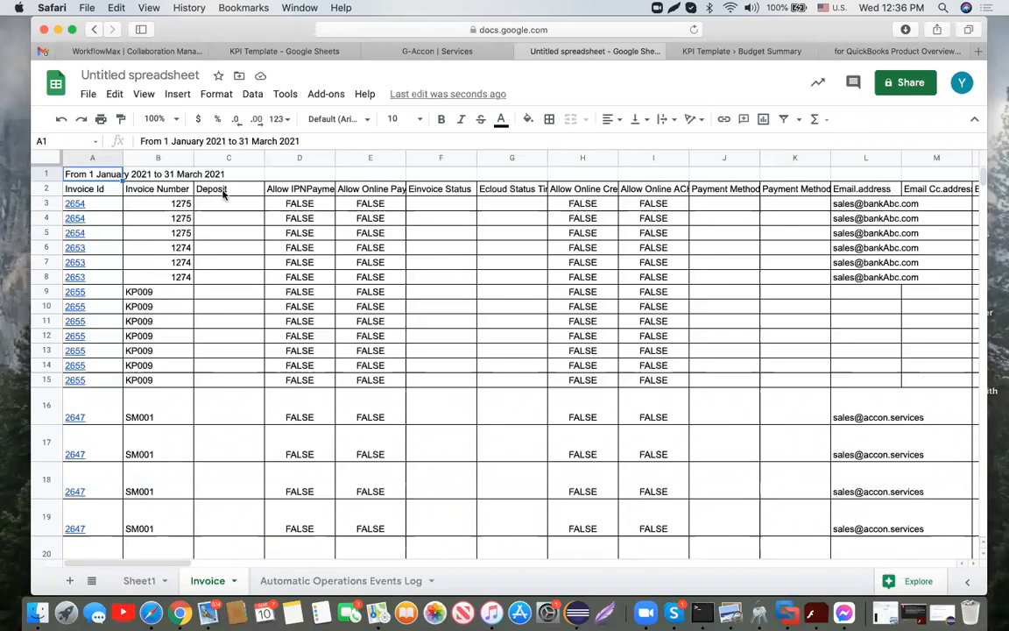
Step: Select invoice 2654's first row, row 3, as the row to copy
left_click(45, 188)
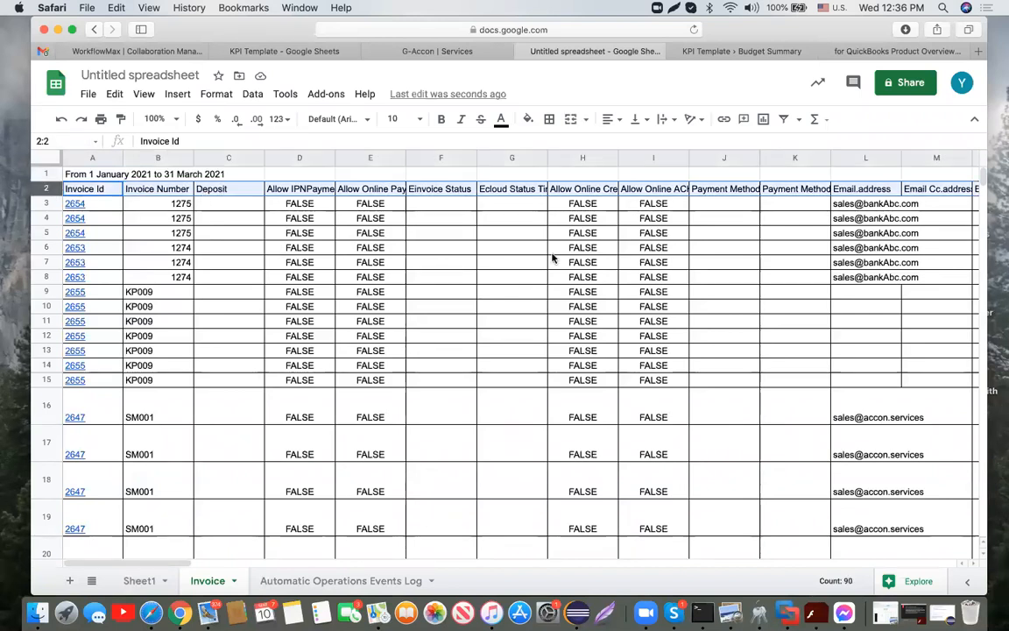
left_click(340, 98)
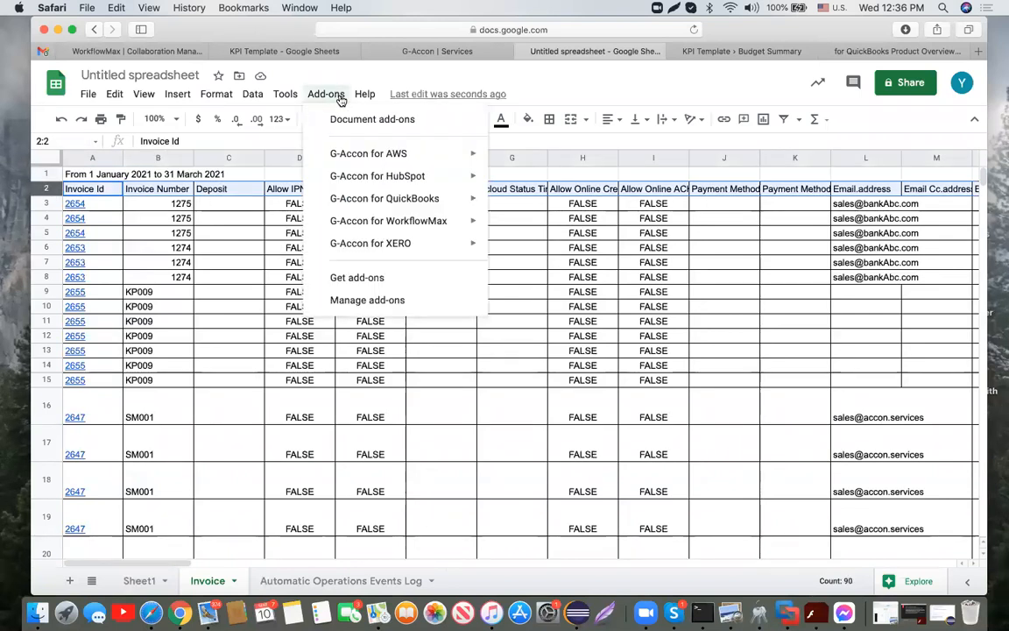
mouse_move(377, 199)
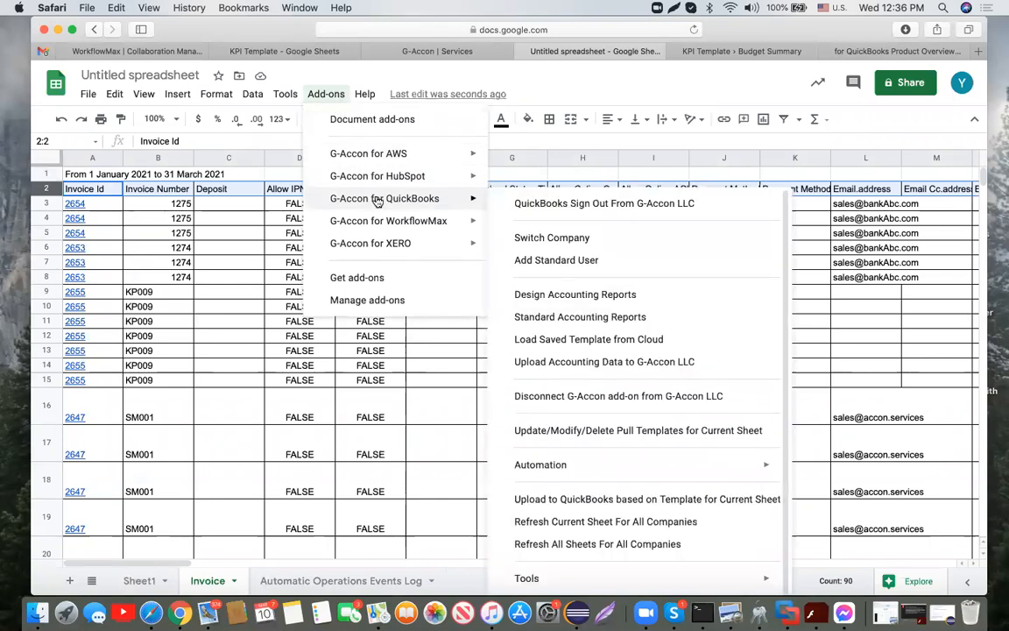
left_click(45, 201)
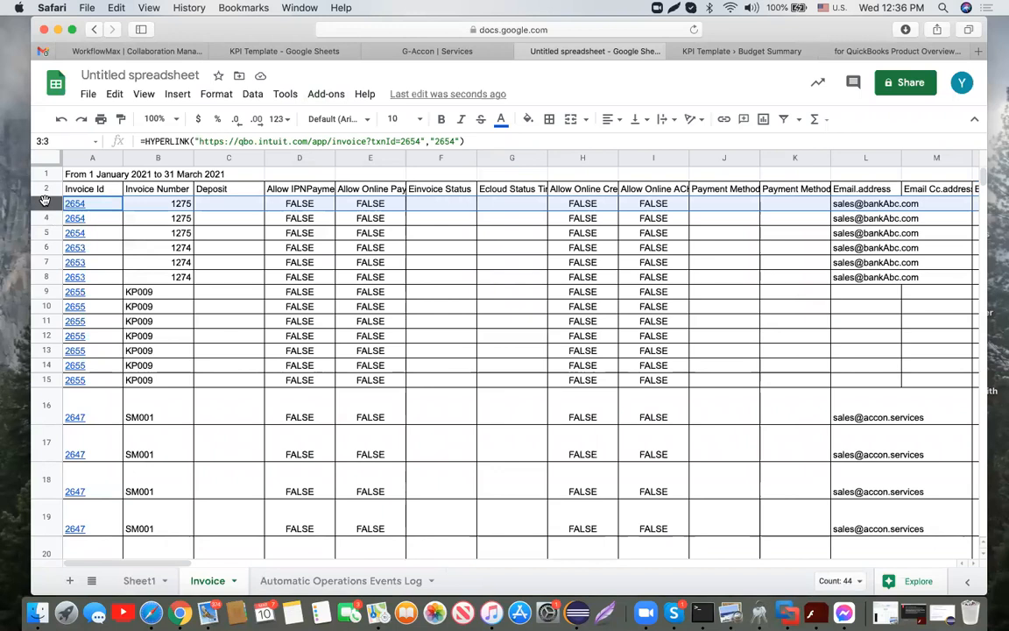
left_click(42, 280, "shift")
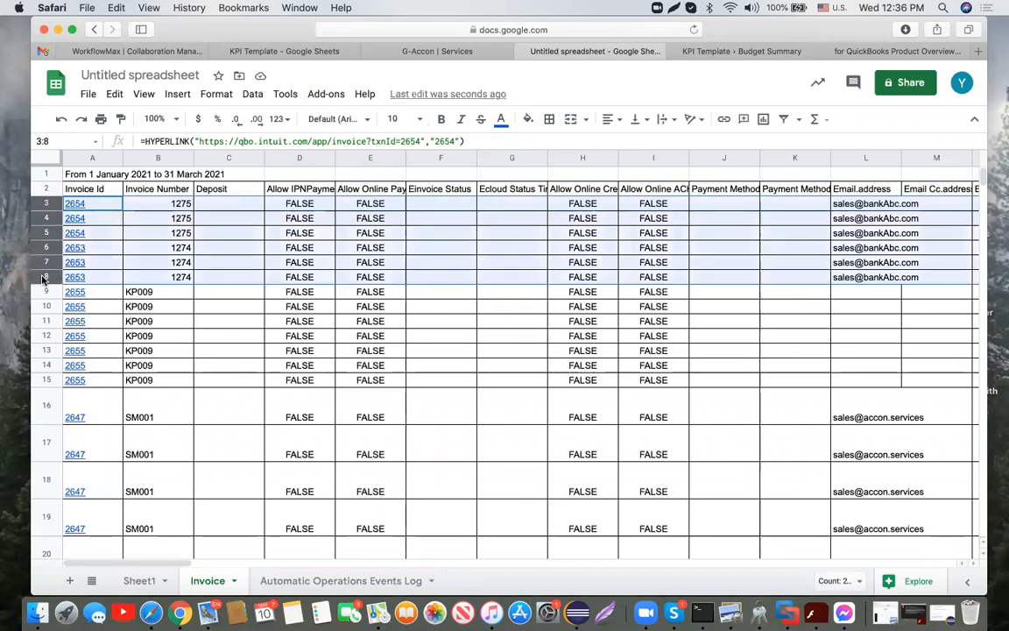
left_click(50, 204)
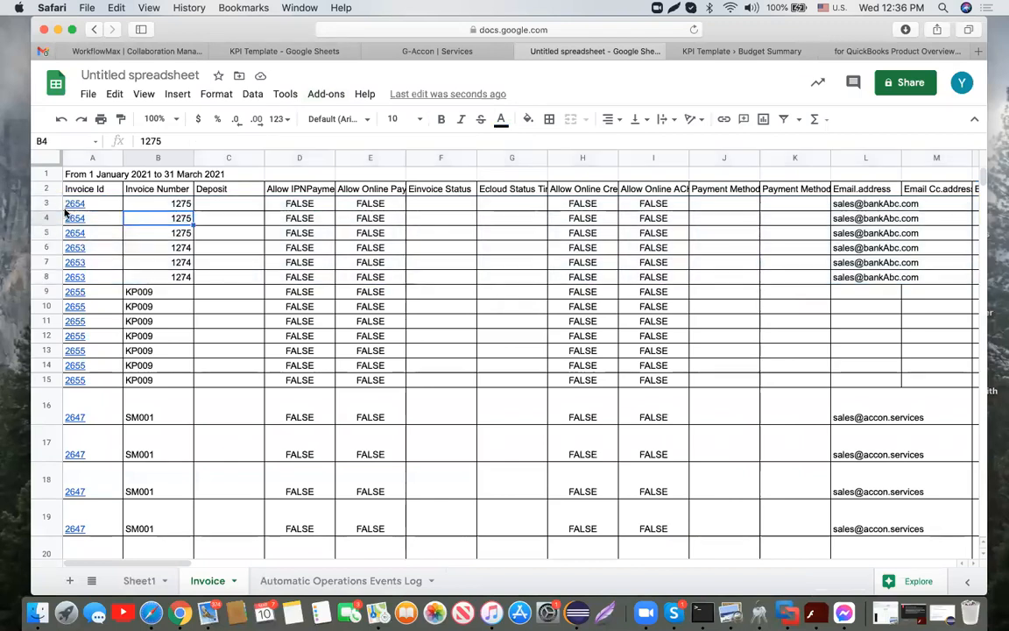
Step: Paste invoice 2654's row into empty row 37
scroll(180, 315, "down", 10)
scroll(179, 315, "down", 3)
right_click(175, 316)
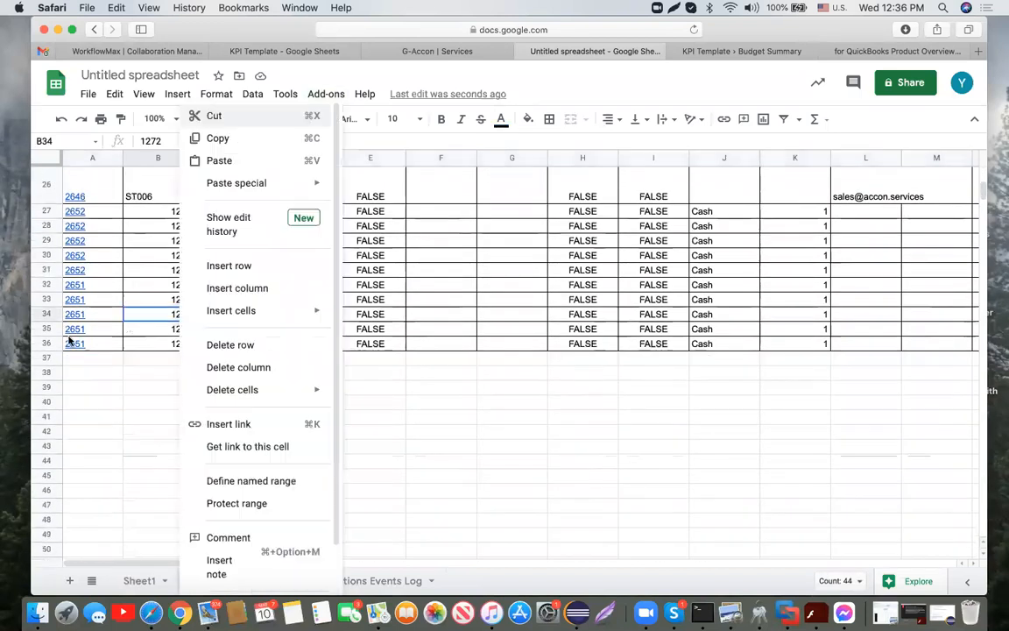
left_click(49, 359)
key("super+v")
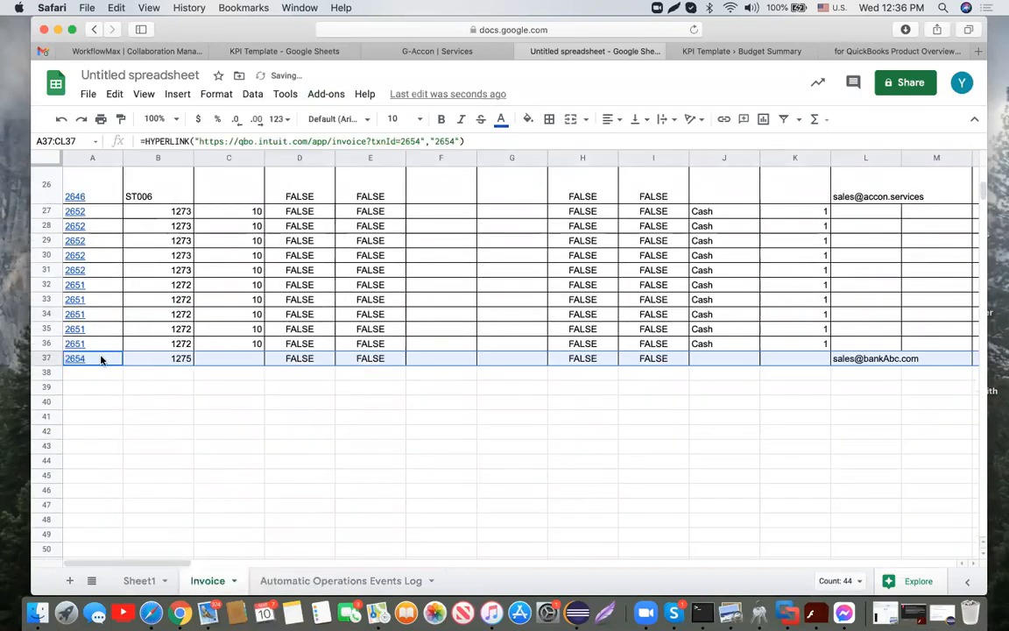
Step: Clear the invoice id in A37 and change B37's invoice number to TEST
left_click(101, 359)
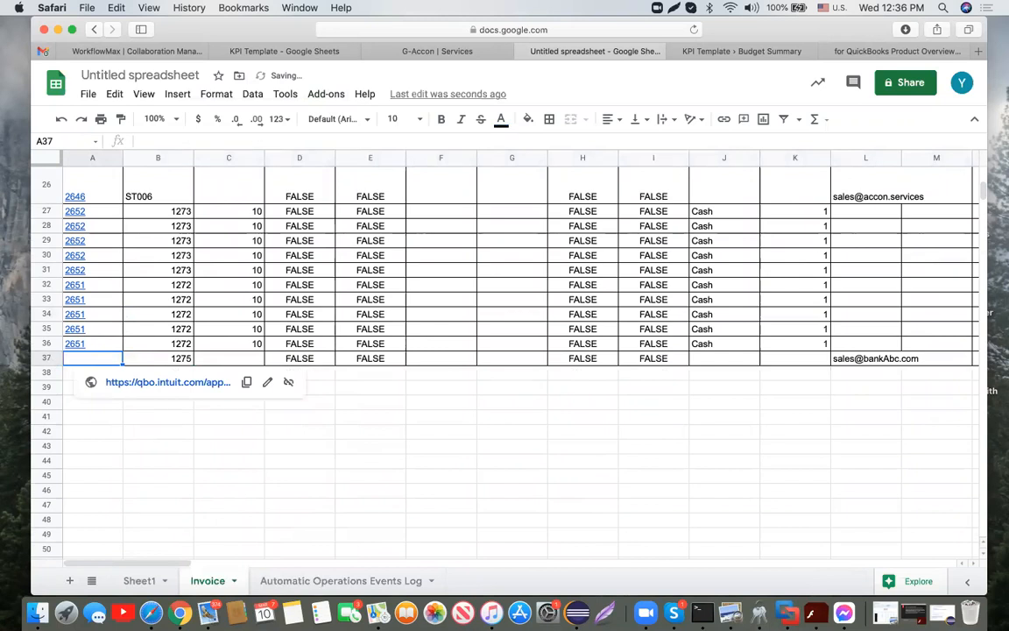
key("Delete")
left_click(184, 359)
type("TEST")
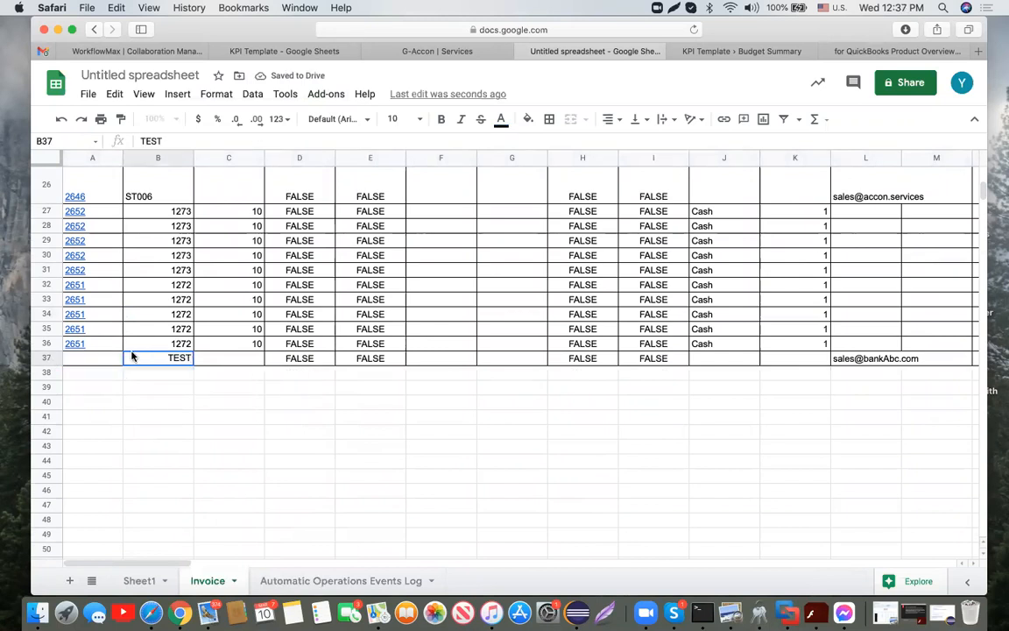
left_click(100, 349)
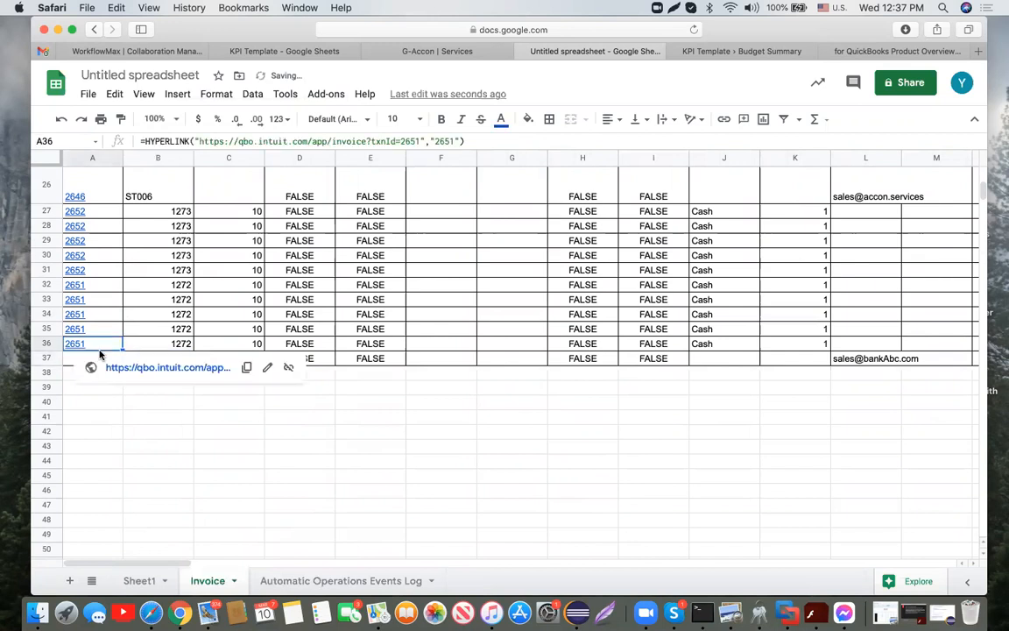
left_click(324, 95)
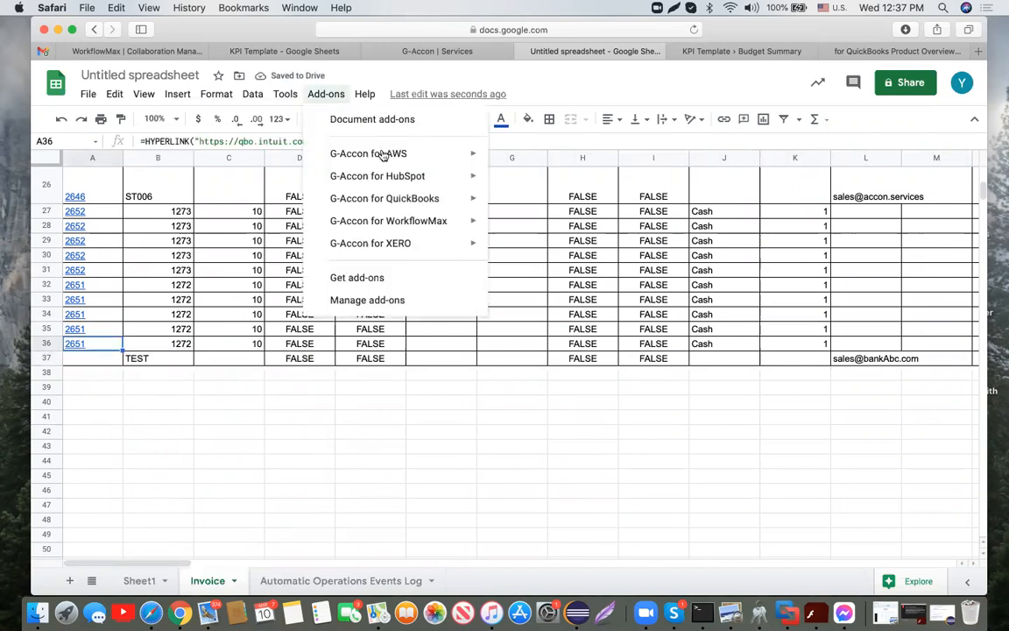
Step: Open G-Accon's Upload Accounting Data dialog with the TEST row 37 selected and view the row selection choices
mouse_move(394, 200)
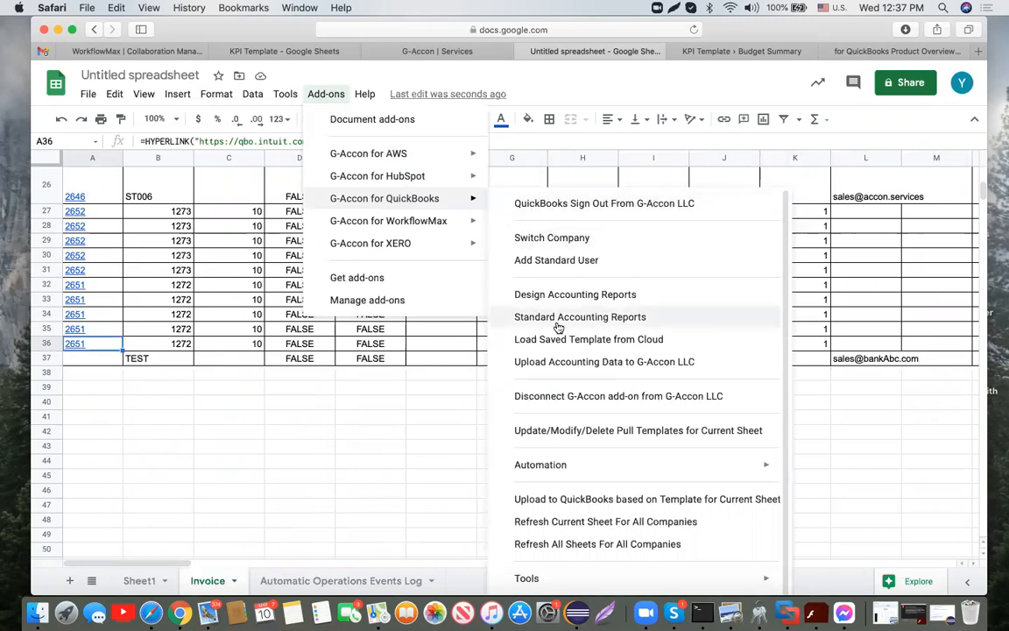
left_click(567, 362)
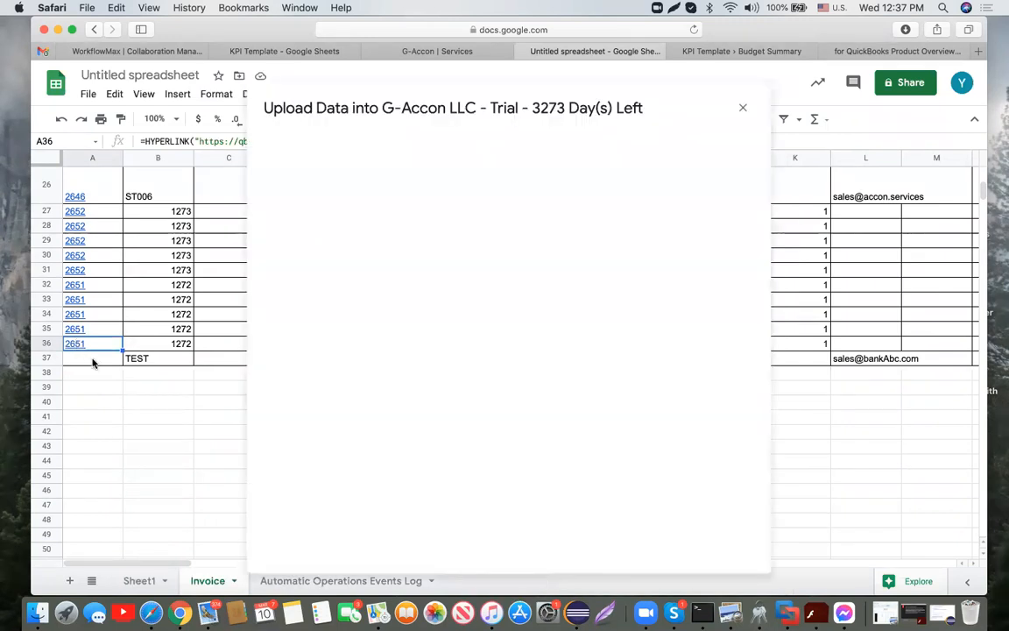
left_click(92, 360)
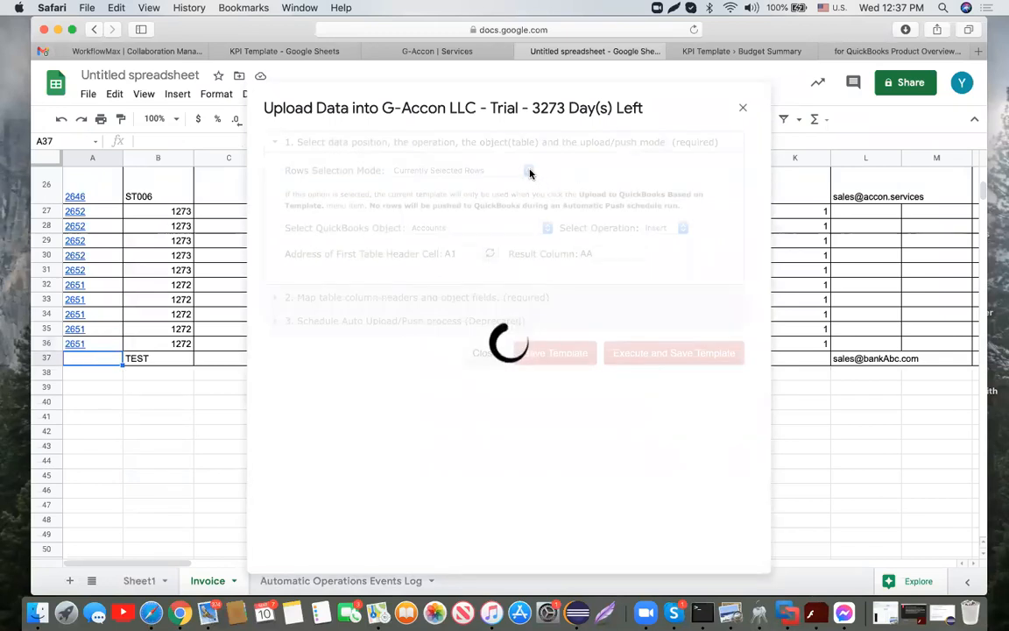
left_click(529, 171)
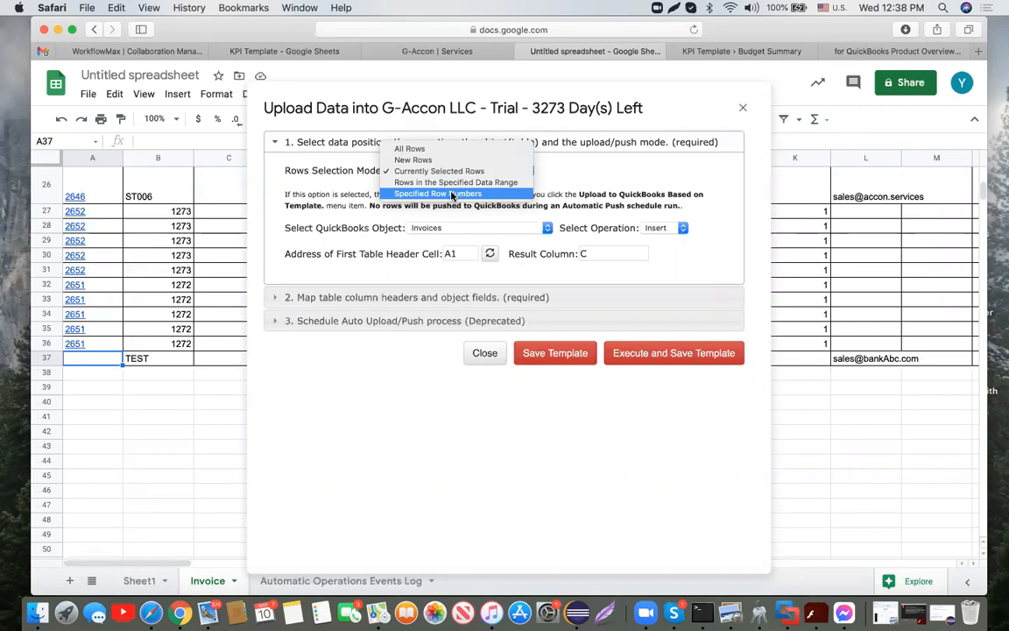
Step: Upload only the currently selected rows as QuickBooks Invoices, keeping the Insert operation
left_click(452, 172)
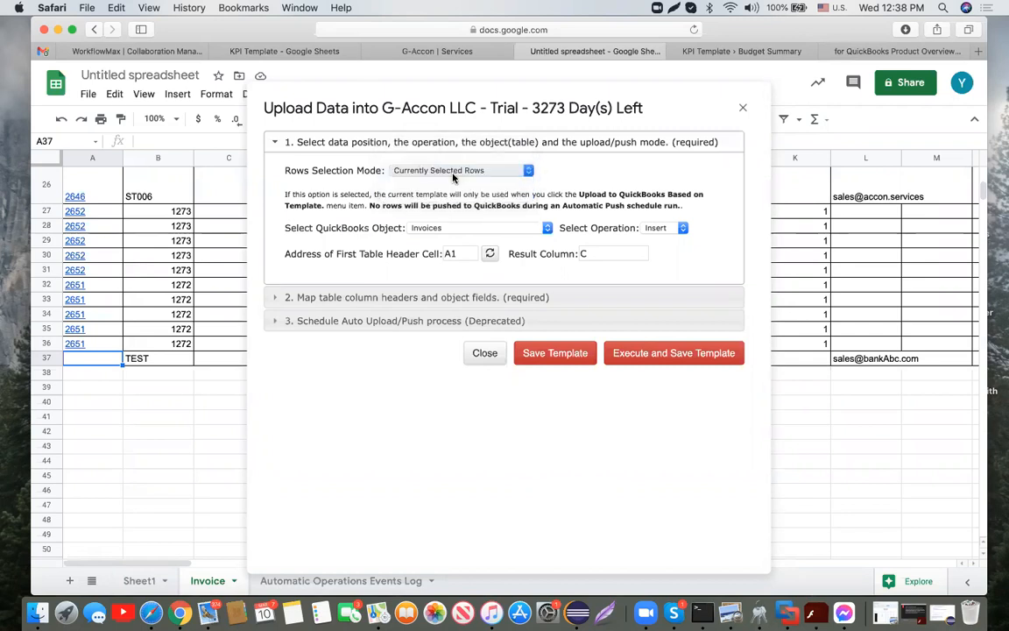
left_click(547, 229)
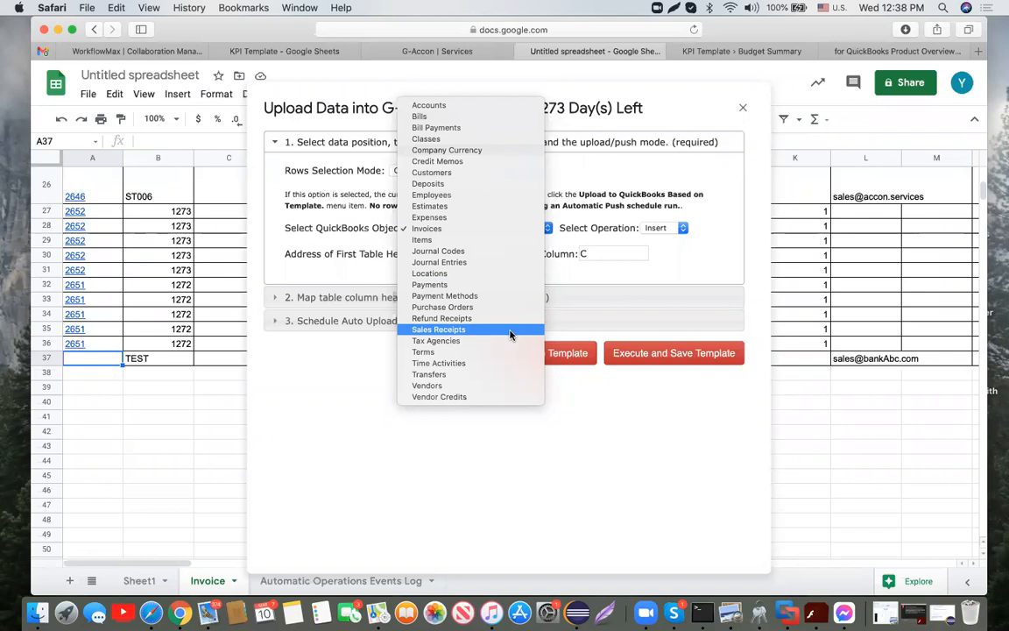
left_click(496, 228)
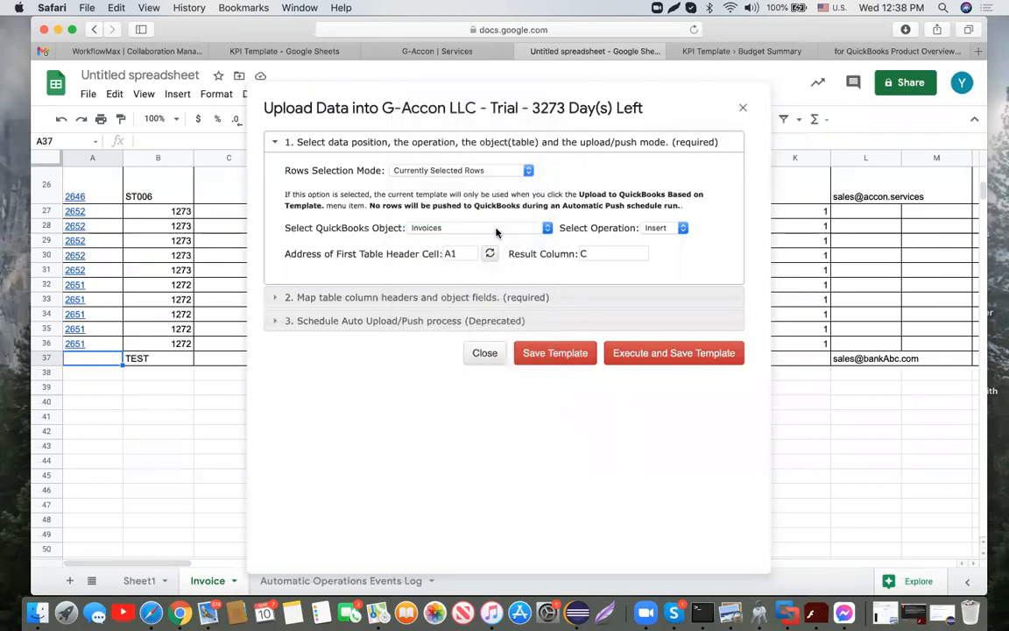
left_click(683, 228)
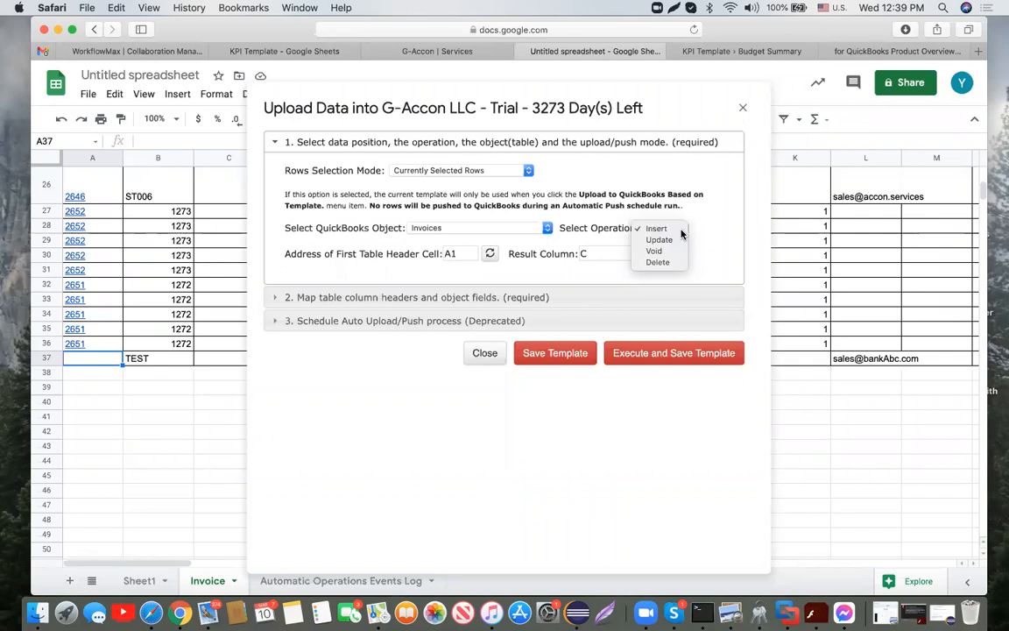
Step: Keep Insert for Invoices, change the first table header cell to A2, and reload the columns
left_click(681, 231)
scroll(169, 280, "up", 10)
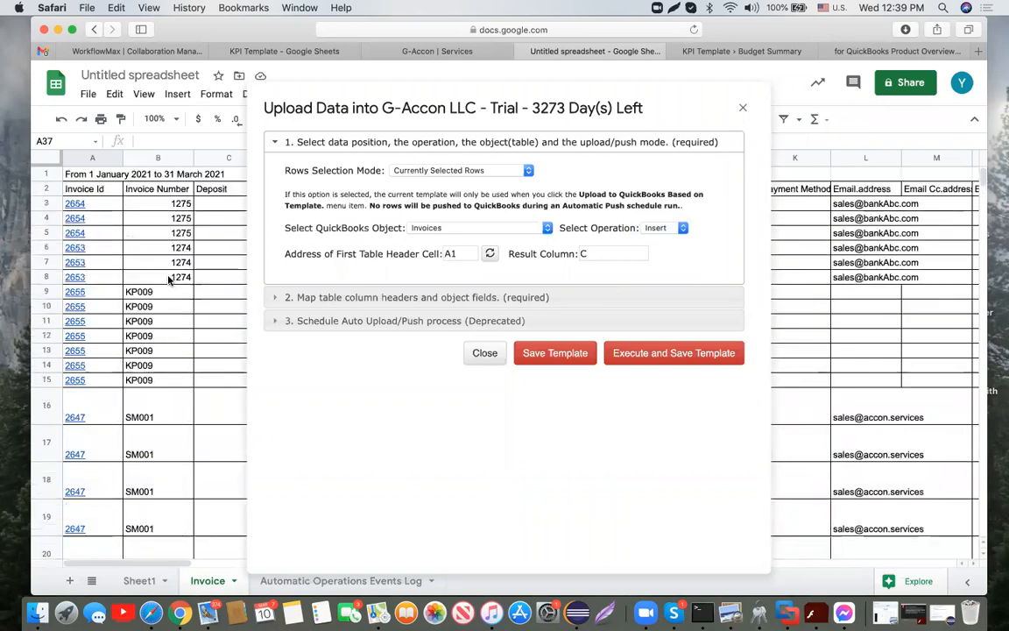
left_click(49, 189)
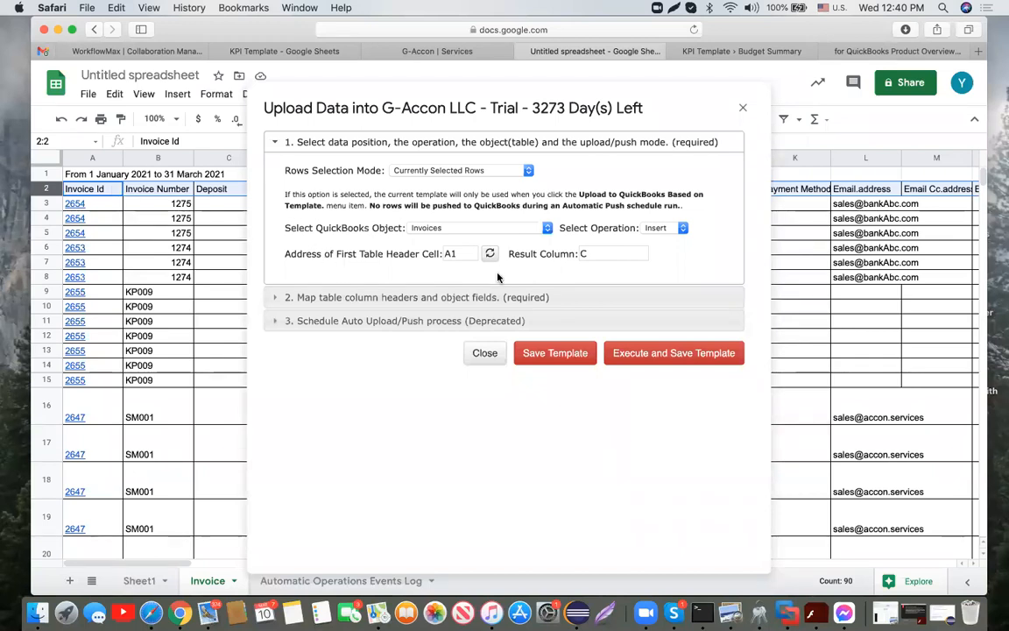
left_click(470, 252)
key("BackSpace")
type("2")
left_click(490, 256)
Step: Expand the column-to-QuickBooks-field mapping section and browse the field list
left_click(529, 298)
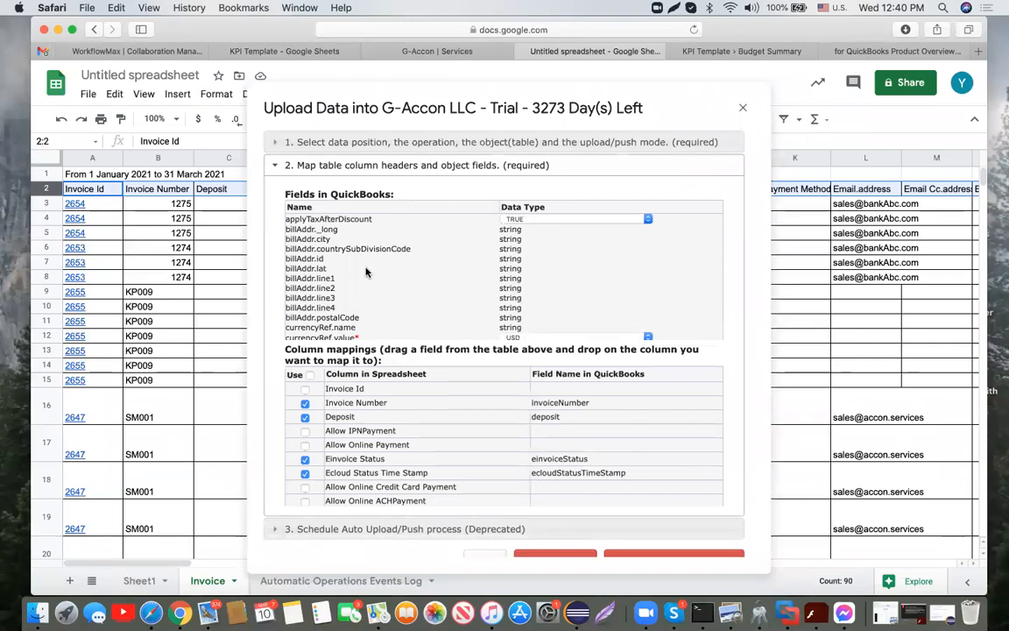
scroll(413, 290, "down", 10)
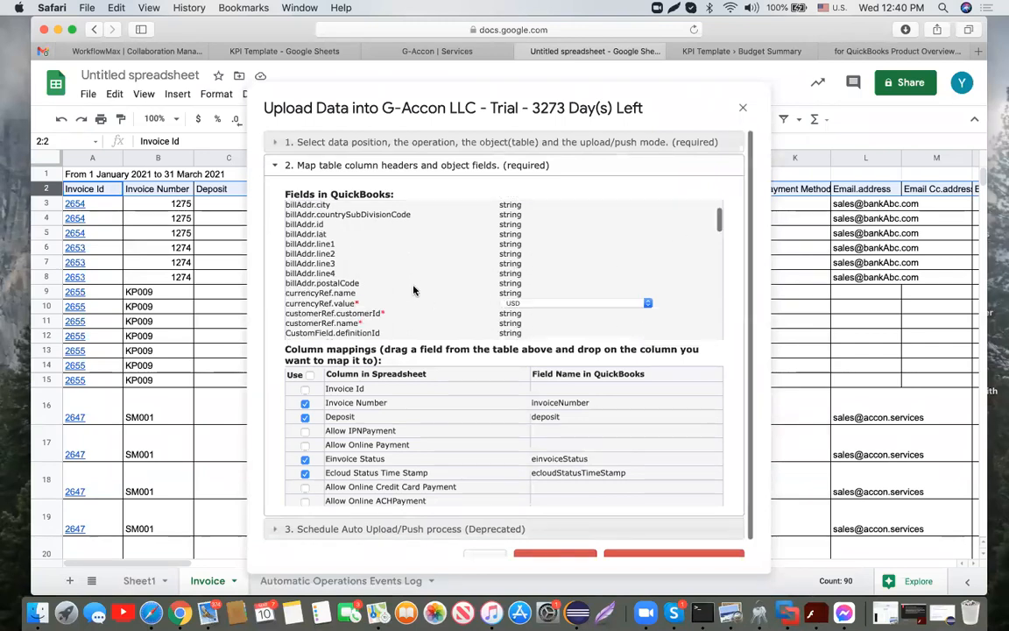
scroll(413, 290, "down", 10)
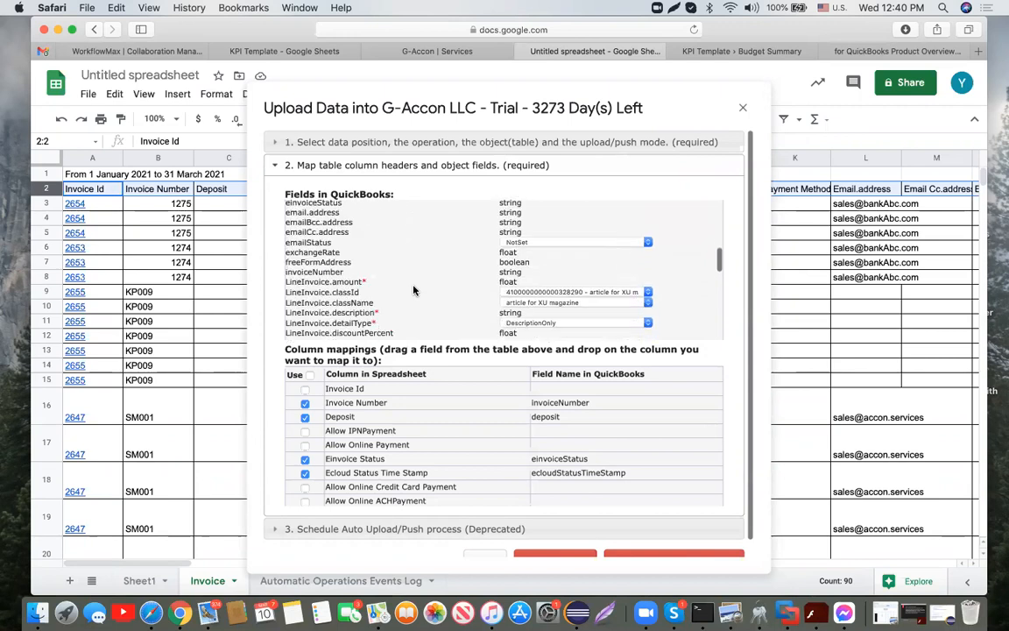
scroll(414, 290, "down", 10)
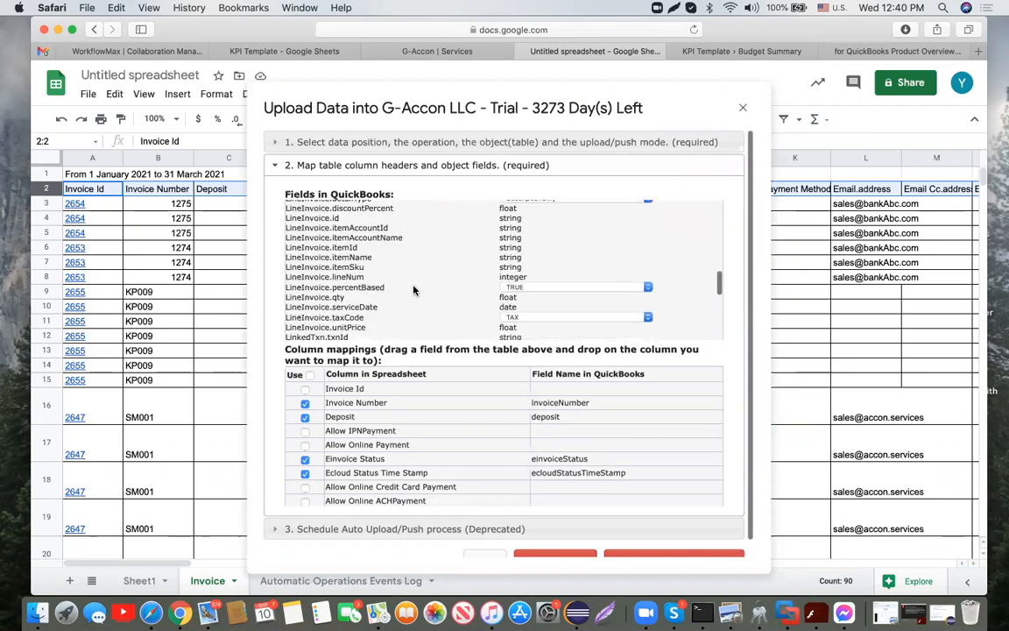
scroll(413, 290, "down", 3)
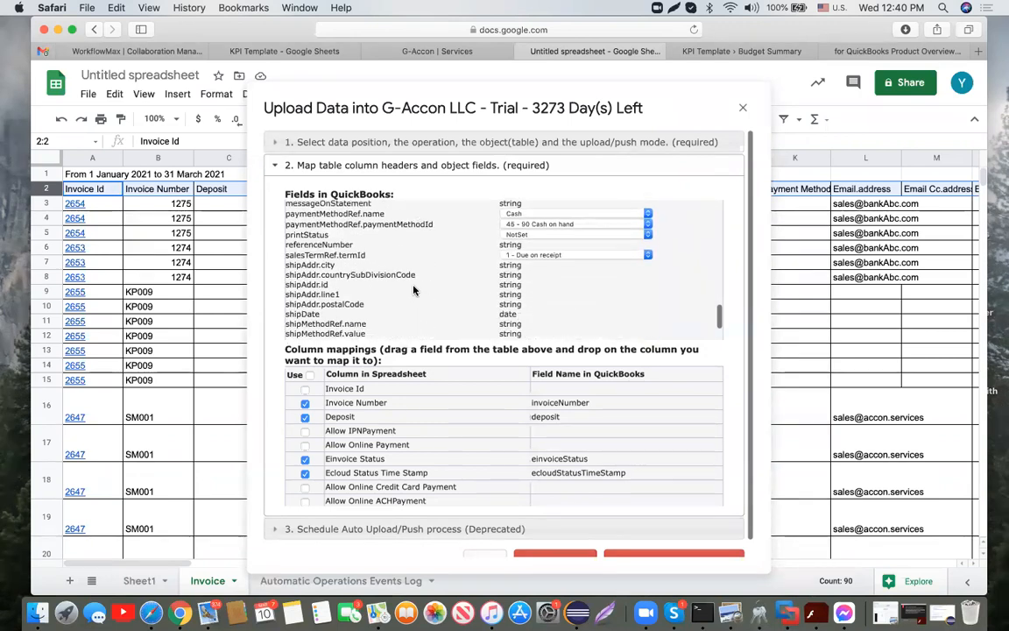
scroll(413, 290, "up", 5)
scroll(414, 290, "down", 2)
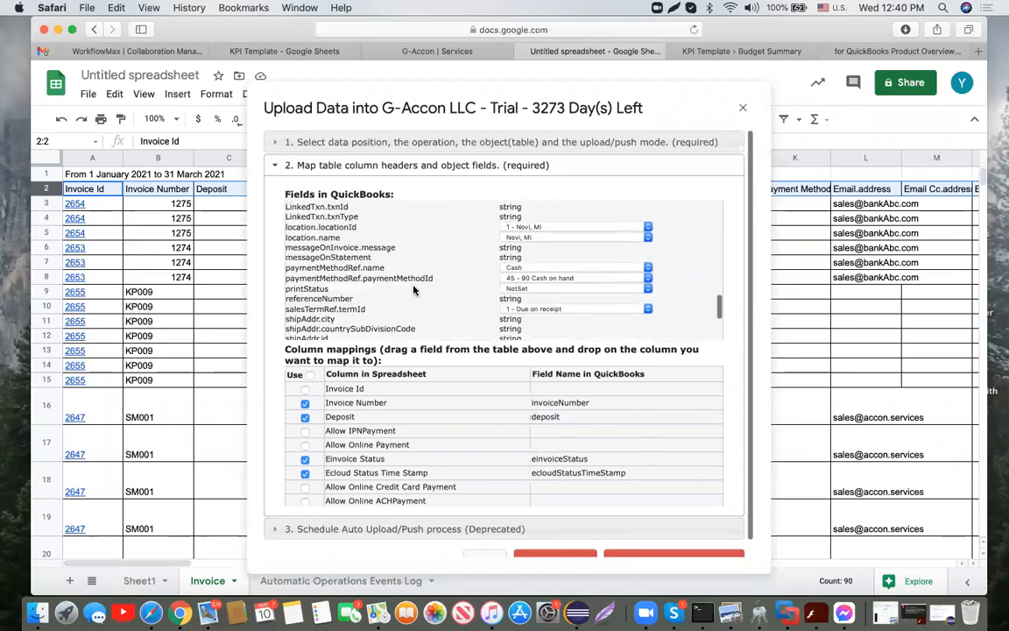
scroll(414, 290, "up", 3)
scroll(414, 290, "up", 2)
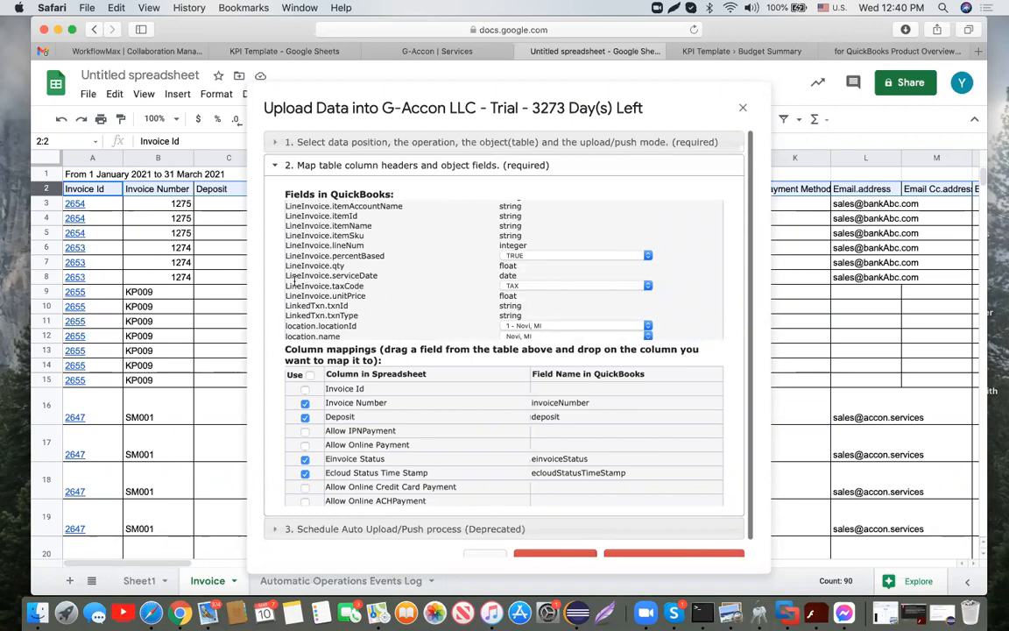
left_click_drag(295, 283, 338, 283)
Step: Keep TAX for LineInvoice.taxCode and TRUE for LineInvoice.percentBased
left_click(646, 286)
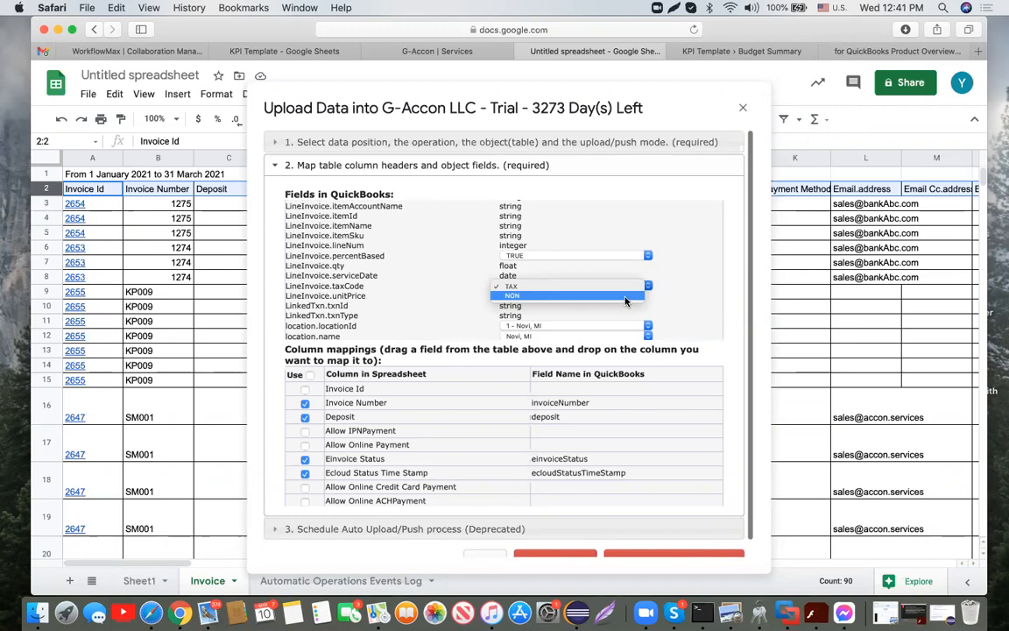
left_click(648, 256)
left_click(648, 256)
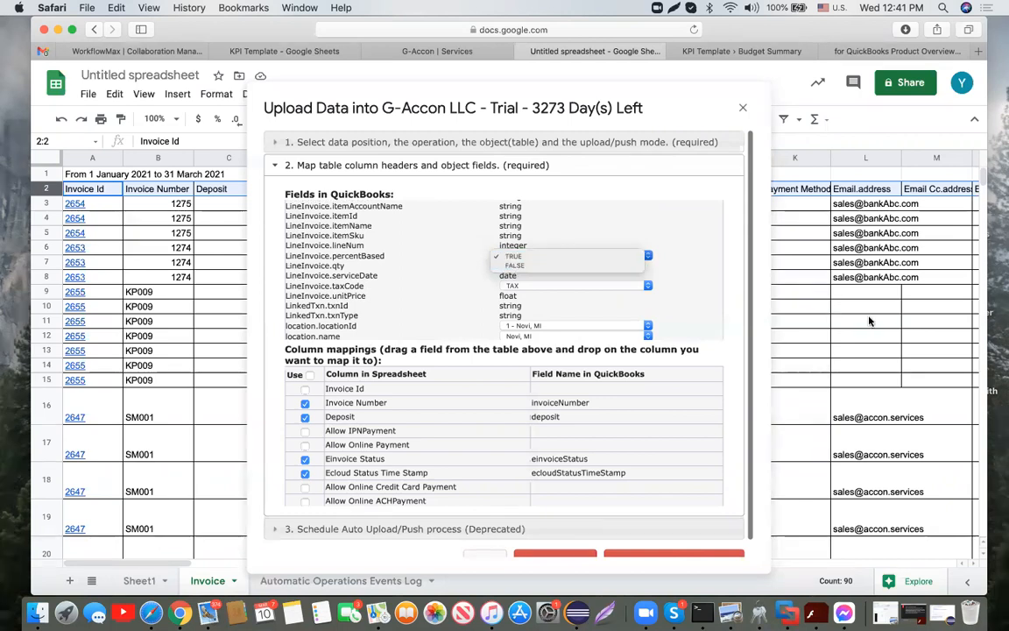
left_click(703, 286)
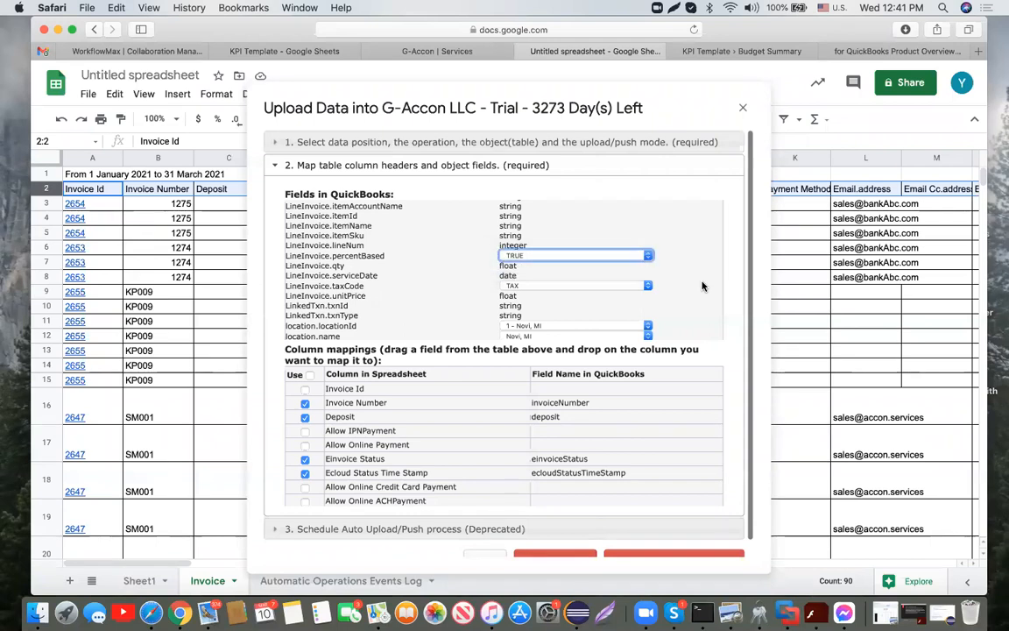
scroll(703, 287, "down", 10)
scroll(617, 260, "up", 3)
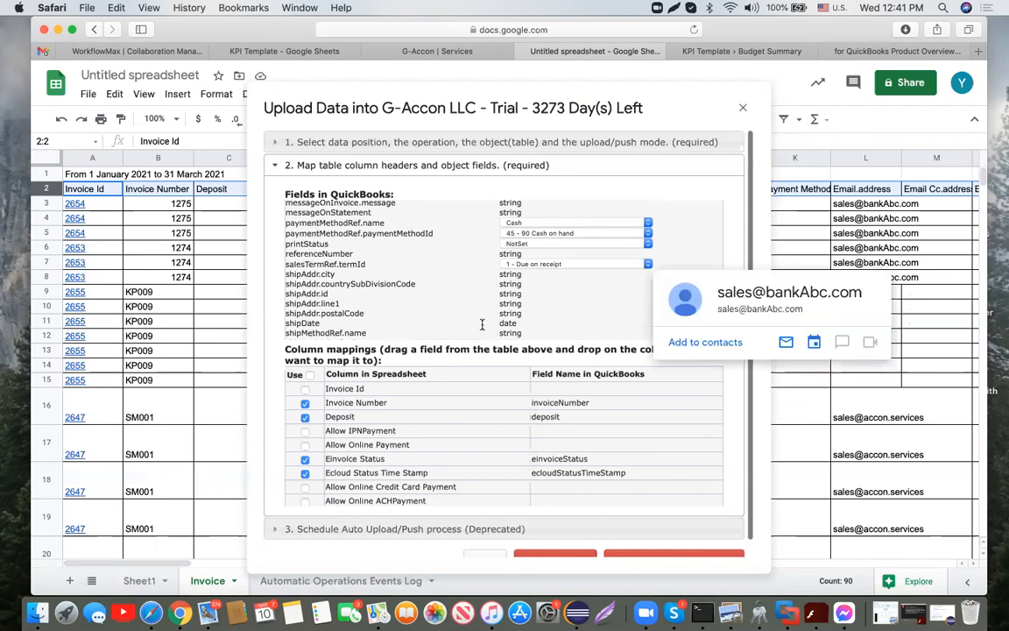
scroll(658, 417, "down", 2)
scroll(658, 416, "up", 2)
scroll(736, 232, "down", 1)
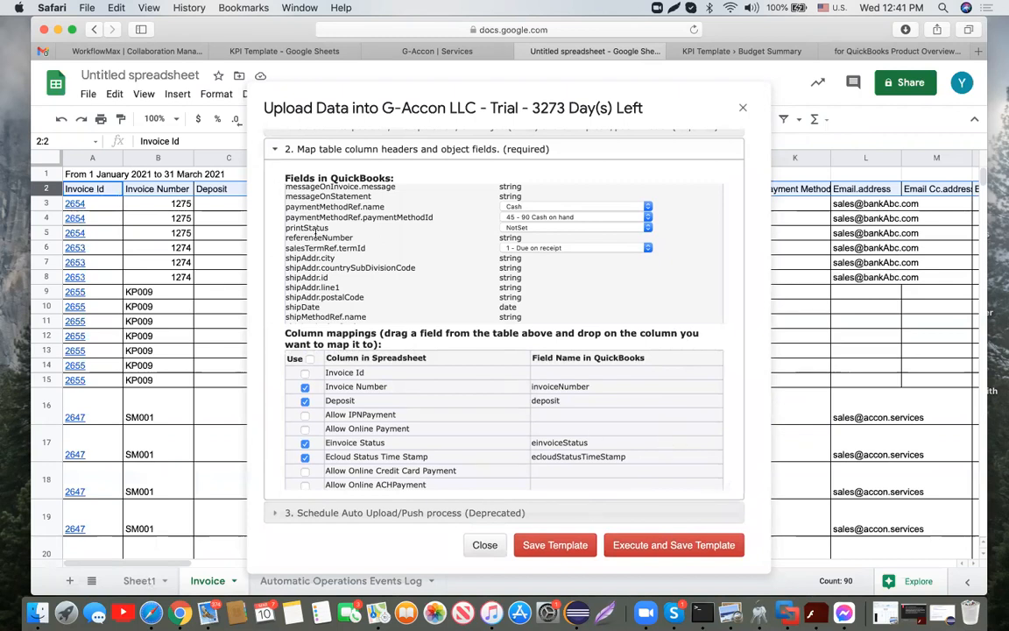
Step: Try mapping referenceNumber to Deposit and toggling the Customer Ref columns, then restore both
left_click_drag(315, 234, 574, 400)
left_click_drag(574, 400, 340, 238)
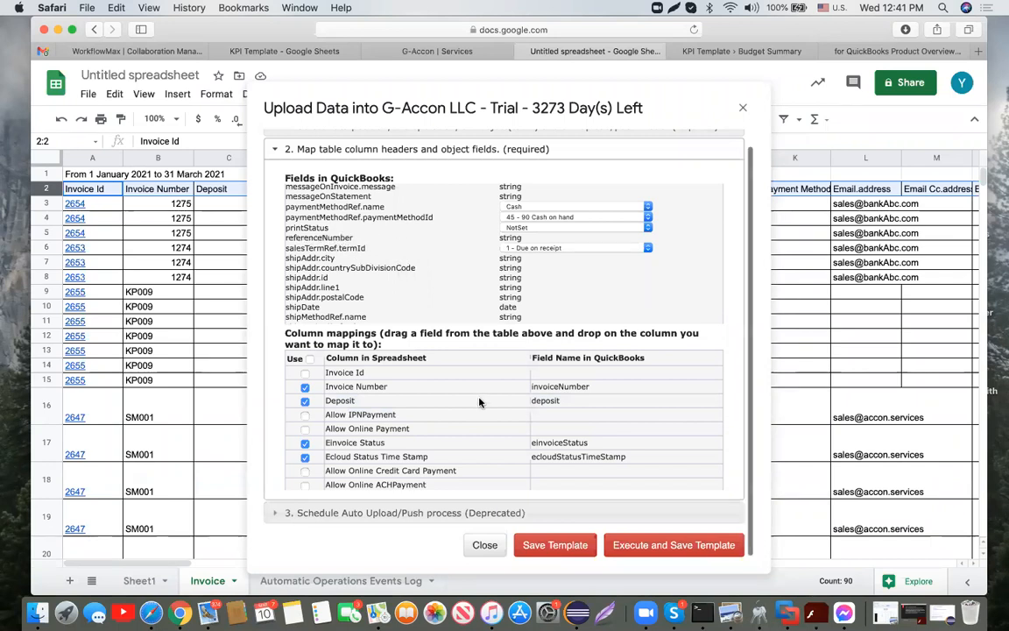
scroll(480, 402, "down", 5)
scroll(479, 402, "down", 6)
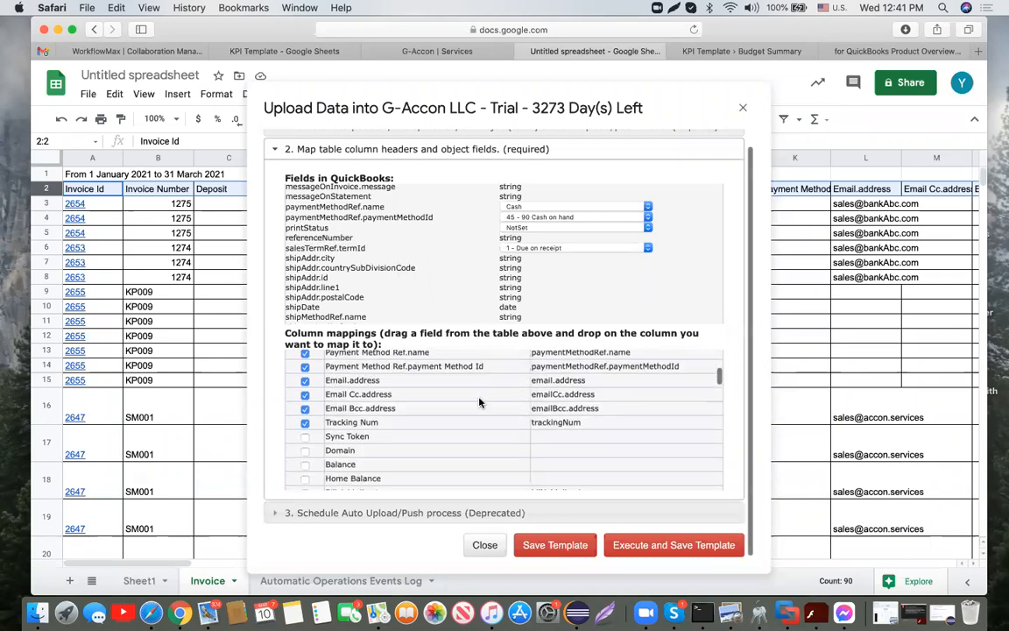
scroll(479, 401, "down", 6)
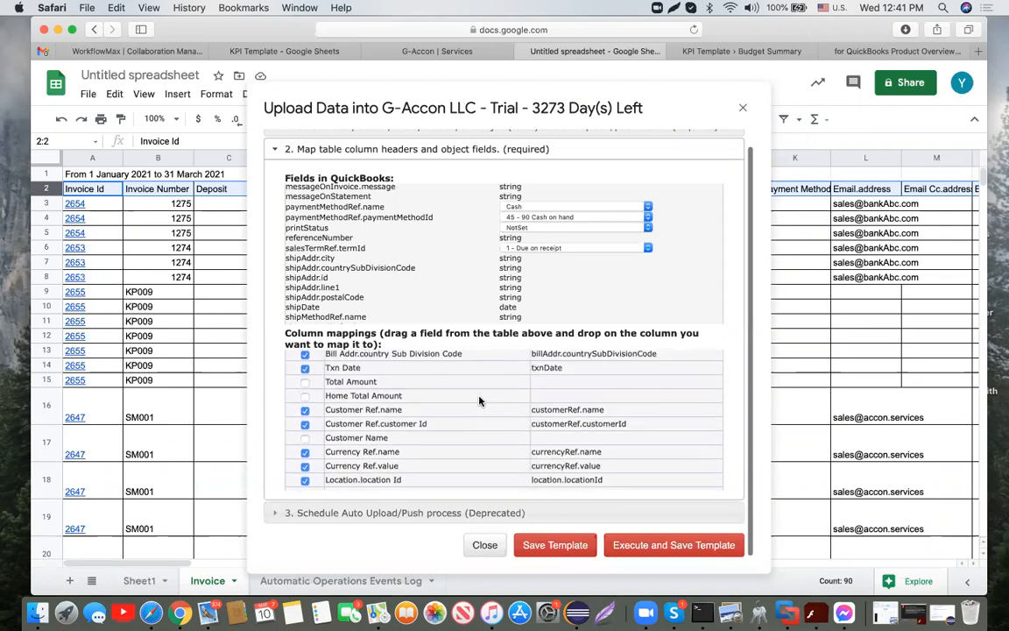
left_click(304, 409)
left_click(304, 425)
left_click(305, 410)
left_click(305, 424)
Step: Untick the Custom Field.definition Id and Custom Field.type columns in the mappings
scroll(464, 470, "down", 5)
scroll(464, 473, "down", 5)
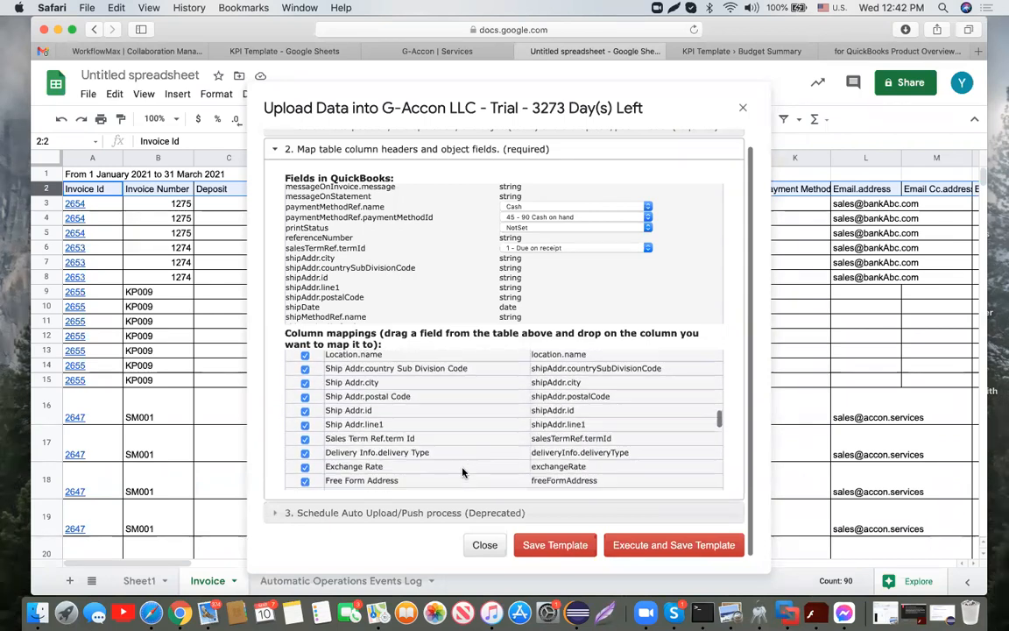
scroll(463, 467, "down", 5)
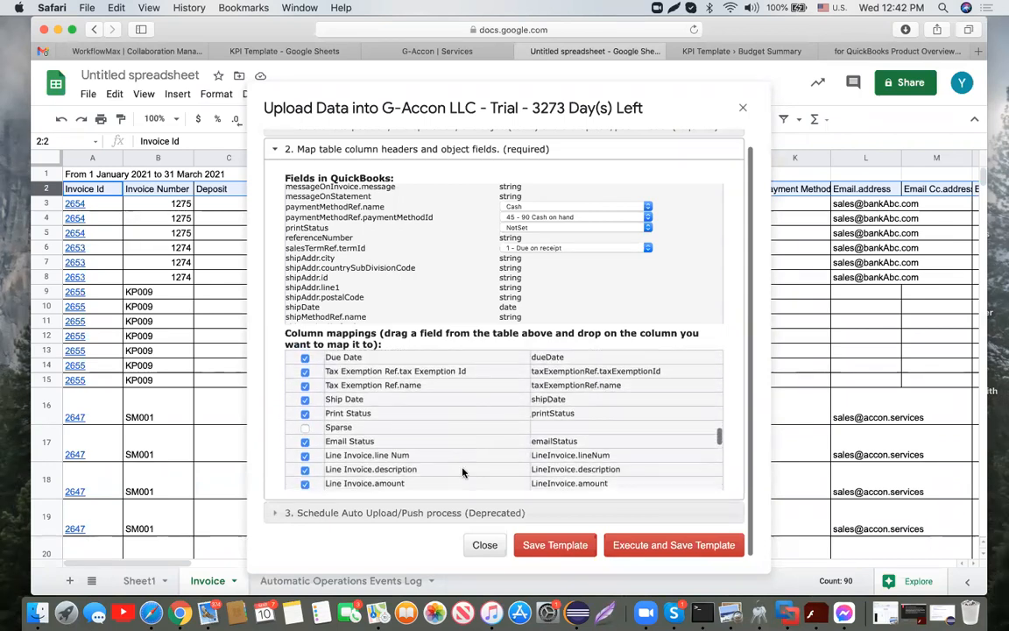
scroll(463, 473, "down", 5)
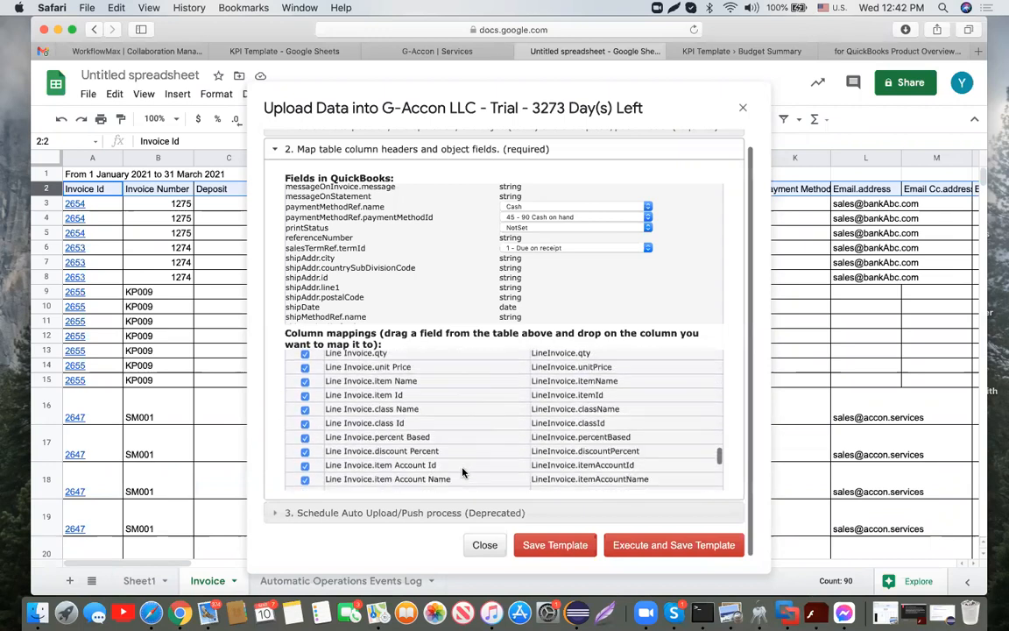
scroll(463, 473, "down", 1)
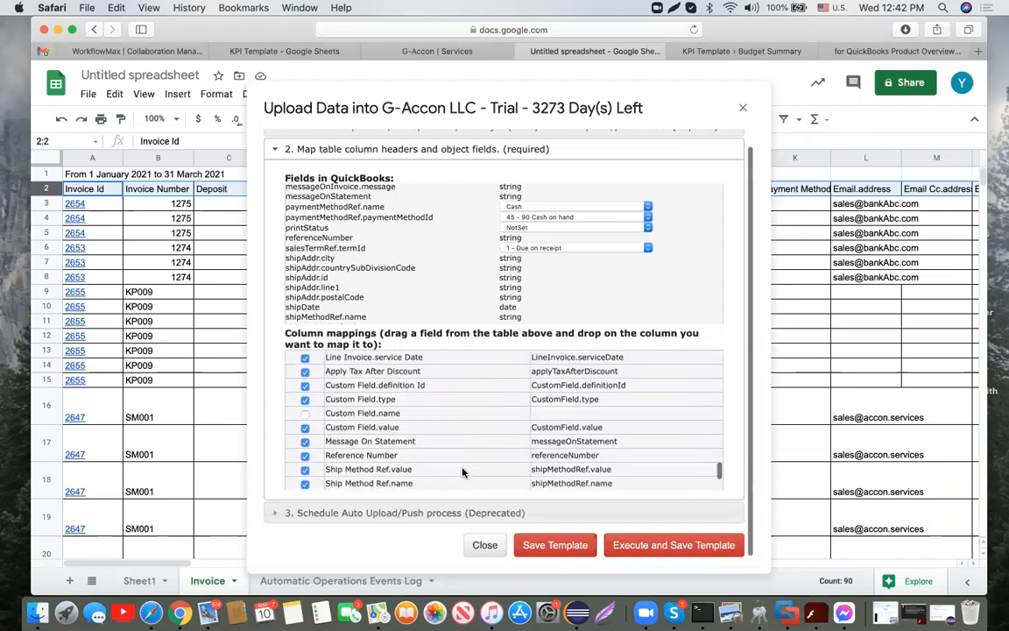
left_click(305, 385)
left_click(305, 399)
Step: Select row 37, the TEST invoice, for upload
scroll(436, 452, "down", 5)
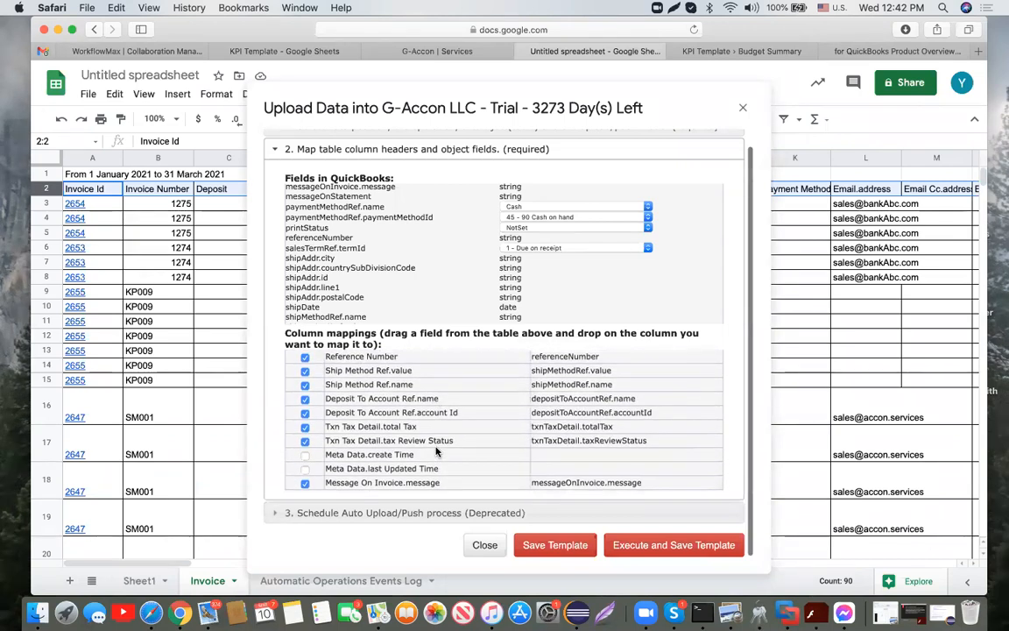
scroll(114, 457, "down", 10)
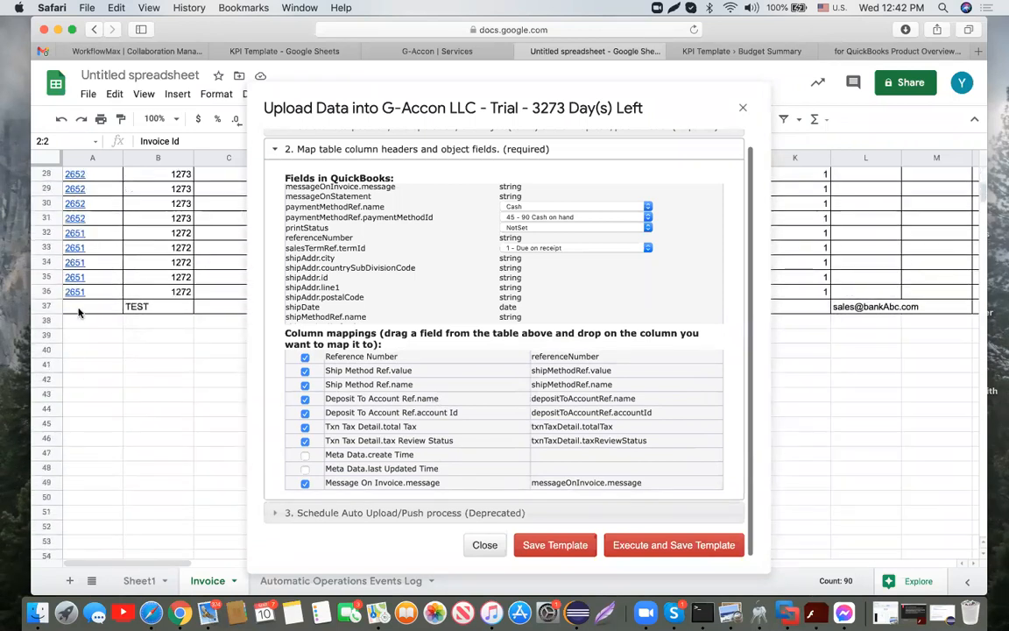
left_click(78, 312)
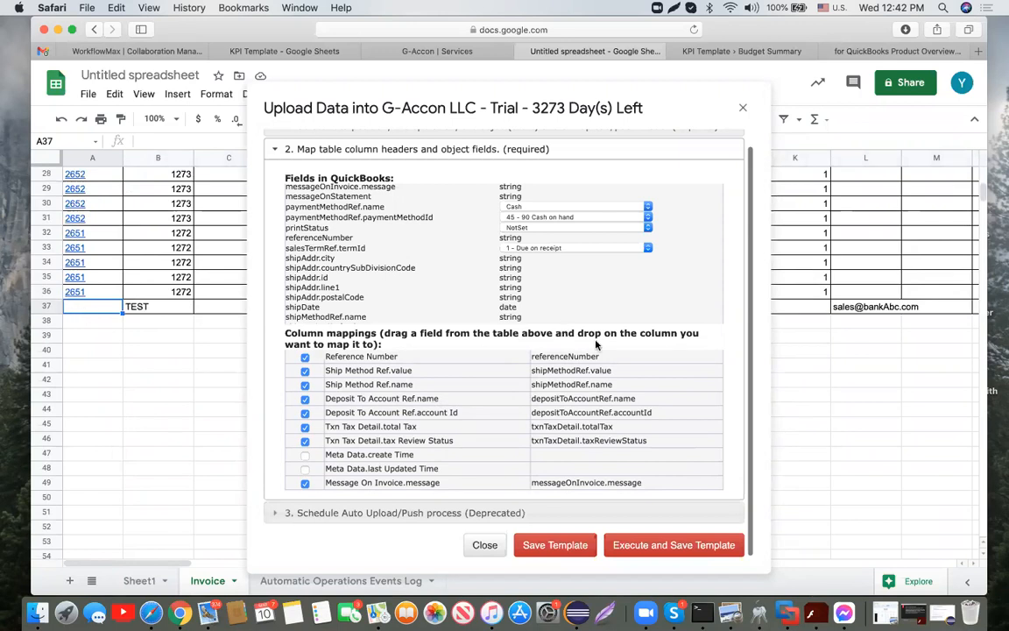
scroll(595, 344, "up", 1)
scroll(596, 344, "down", 1)
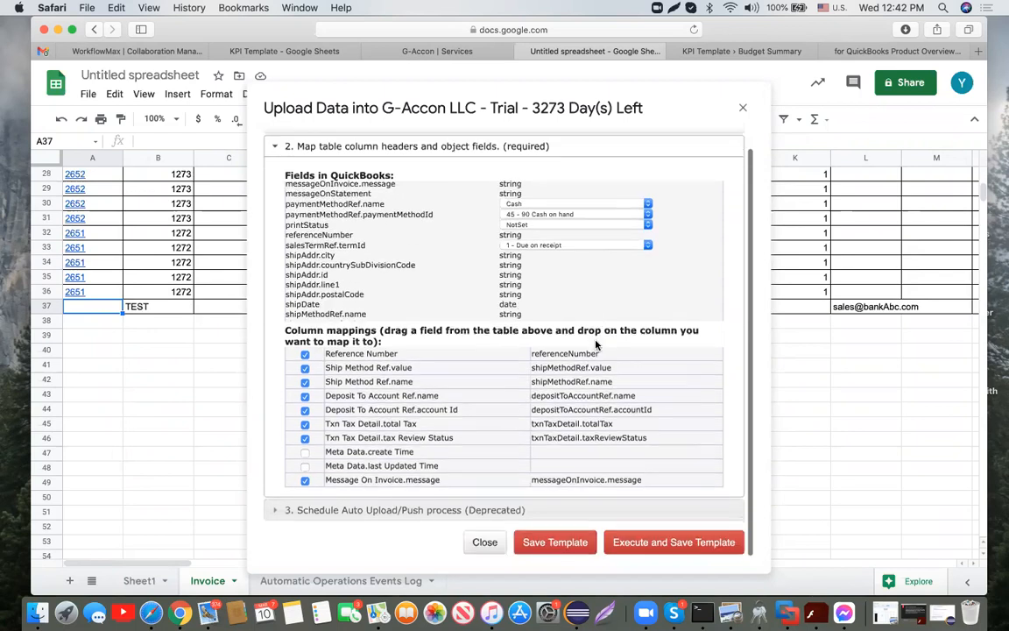
Step: Upload the selected row and save the template
left_click(731, 546)
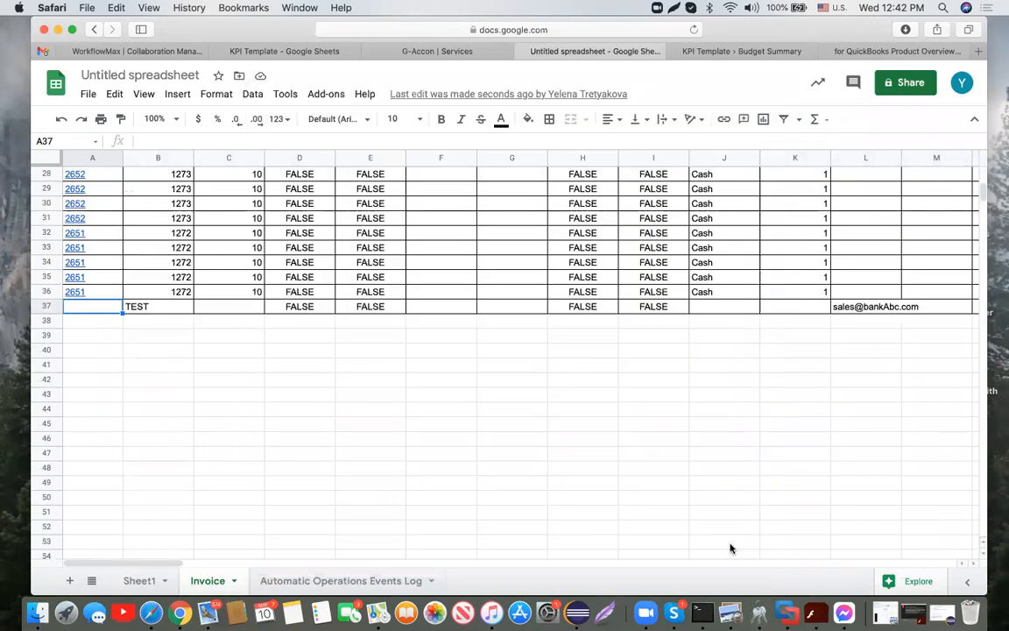
scroll(406, 393, "right", 20)
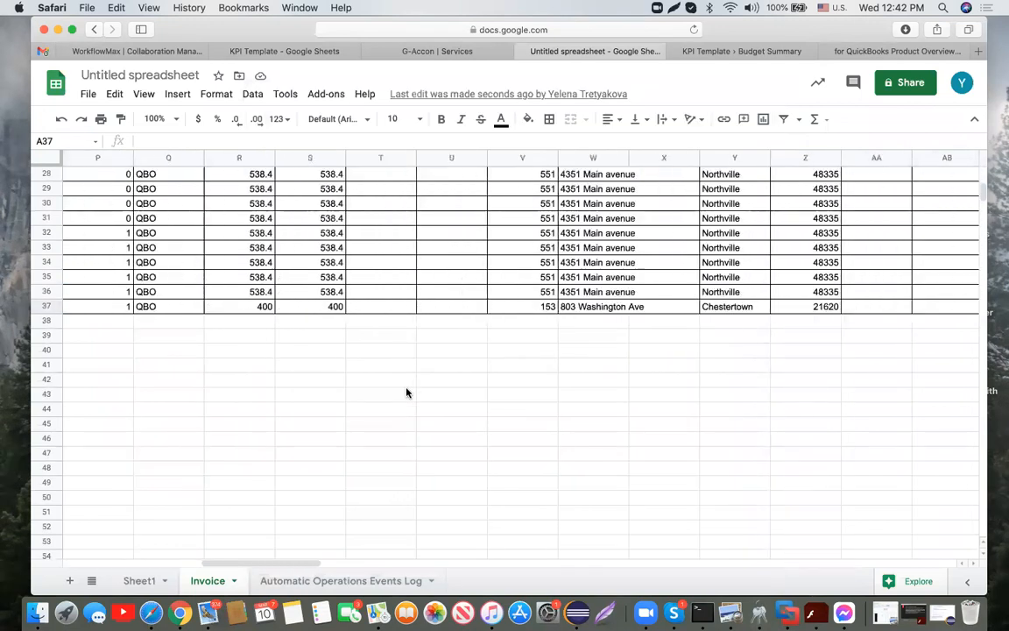
scroll(406, 392, "right", 10)
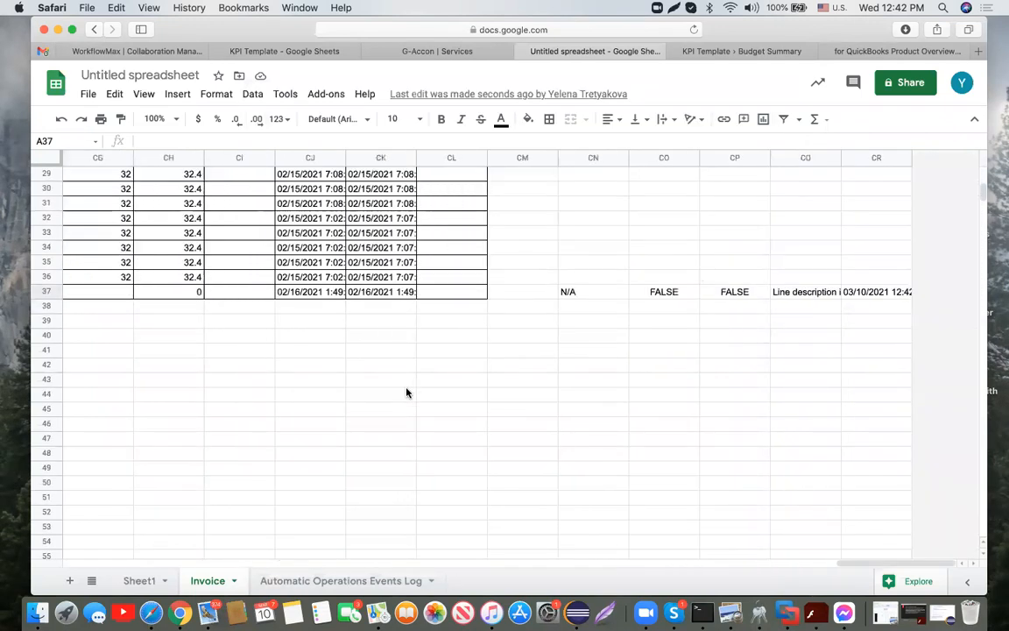
scroll(816, 275, "up", 10)
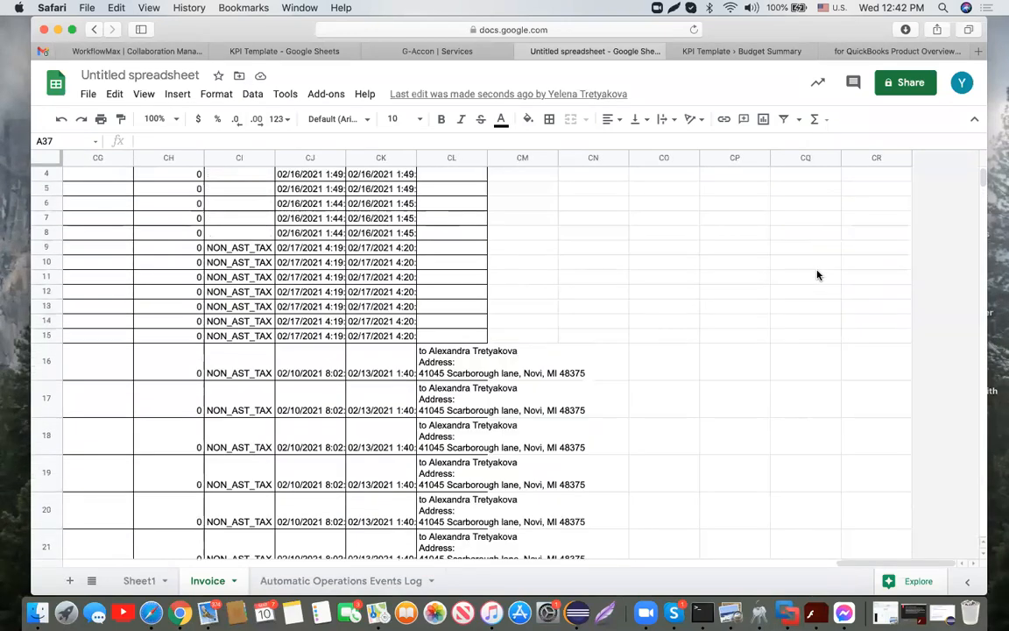
scroll(817, 275, "up", 2)
Step: Paste the Id to Timestamp headers from CN2:CR2 into row 36
left_click(615, 189)
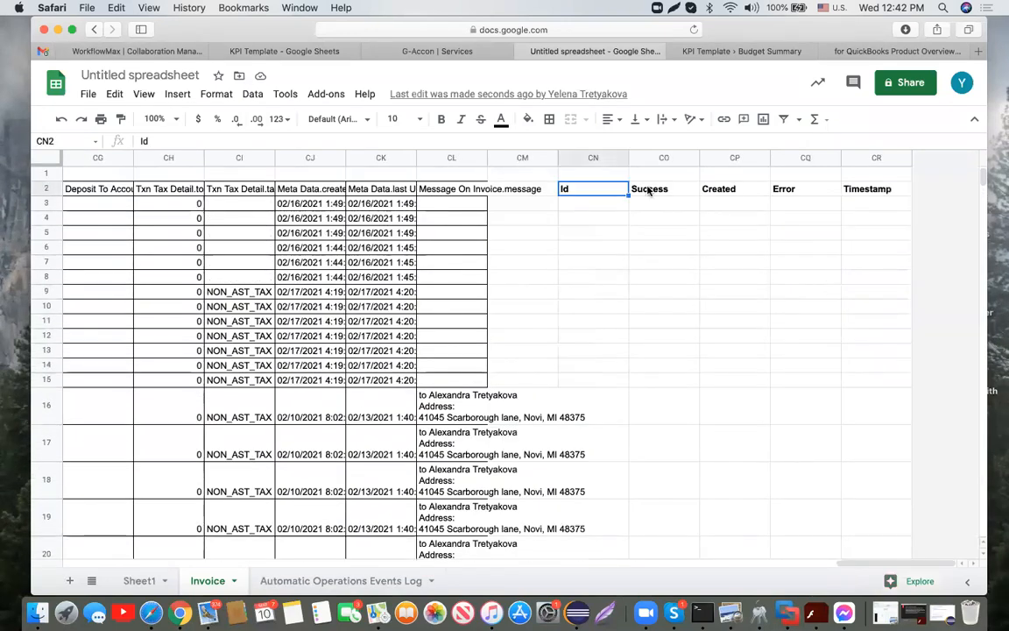
left_click(874, 193, "shift")
key("super+c")
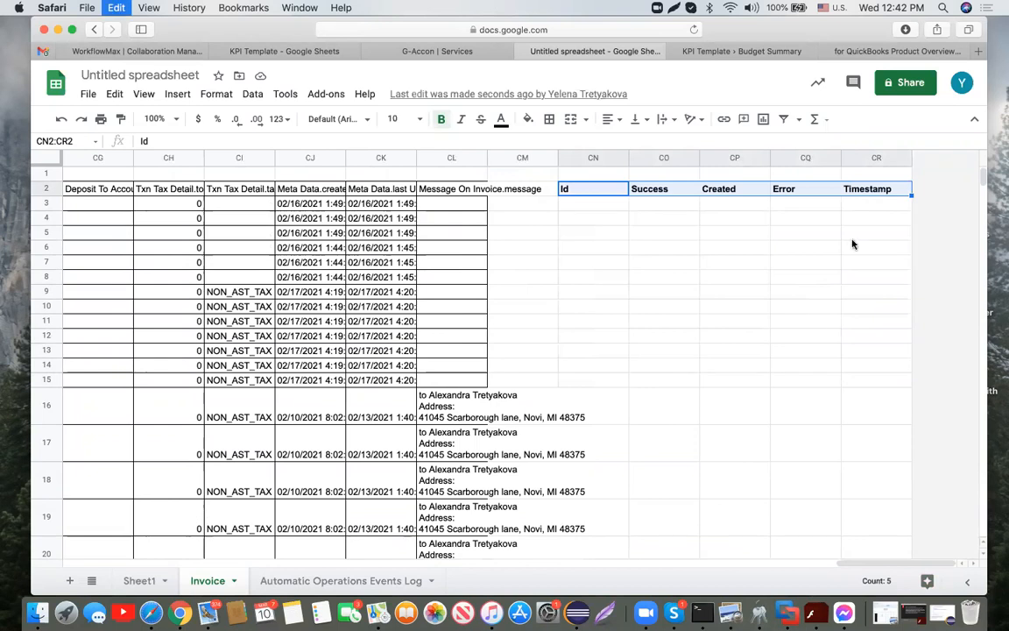
scroll(831, 331, "down", 8)
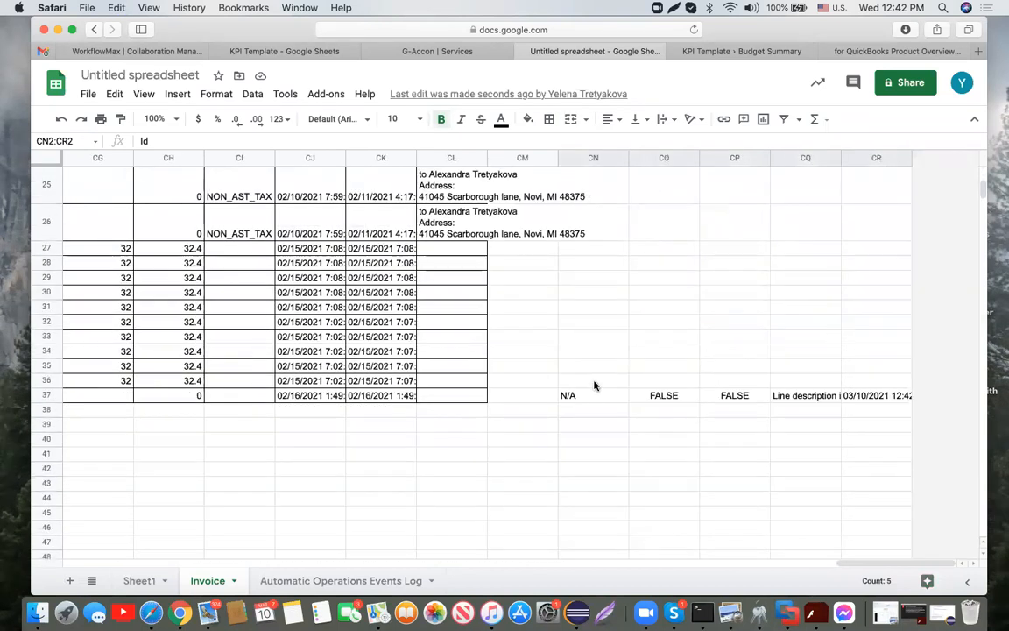
left_click(594, 382)
key("super+v")
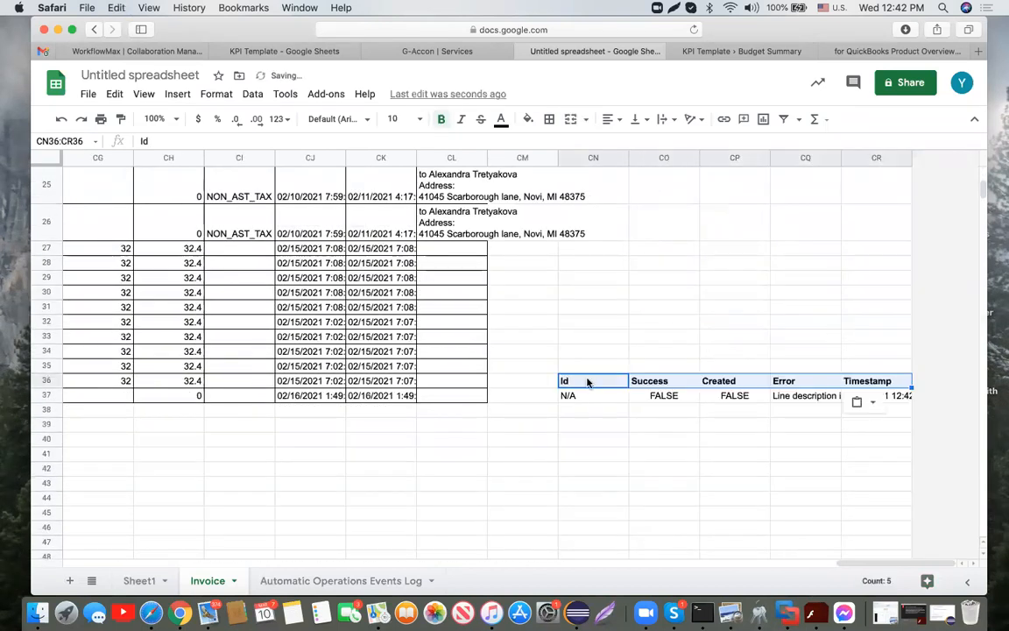
Step: Inspect row 37's result: FALSE with 'Line description is a mandatory parameter.'
left_click(598, 397)
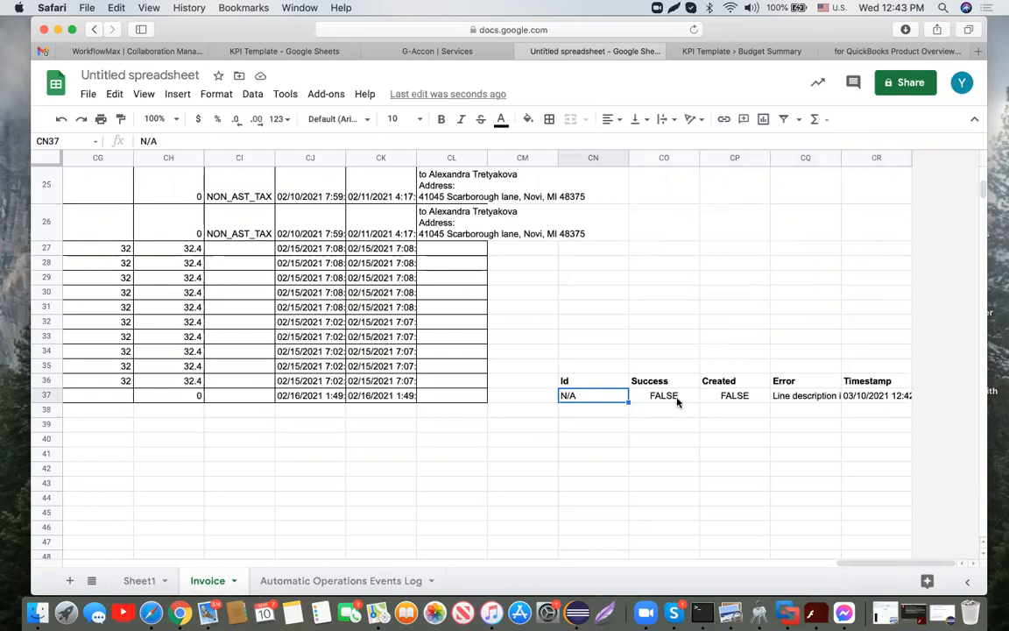
left_click(800, 400)
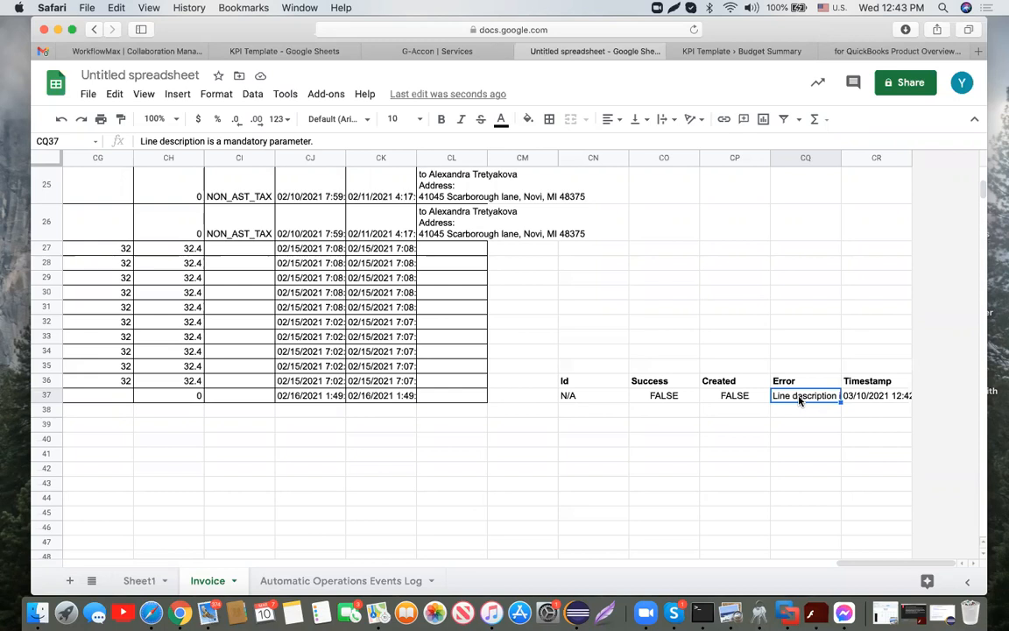
scroll(799, 399, "left", 20)
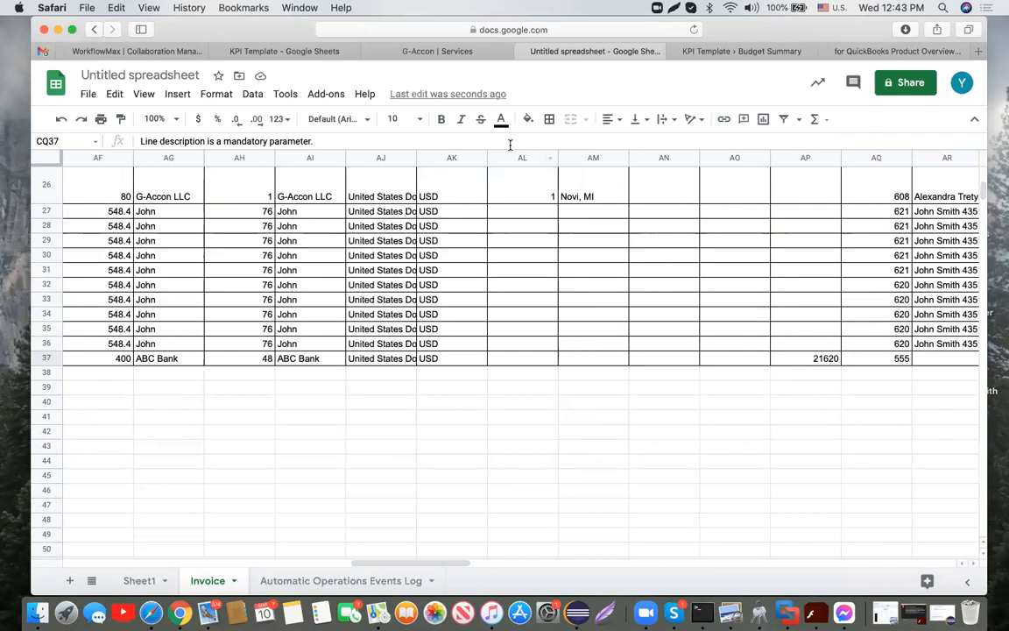
Step: Scroll back to column A of the Invoice sheet and open Add-ons > G-Accon for QuickBooks
left_click(338, 98)
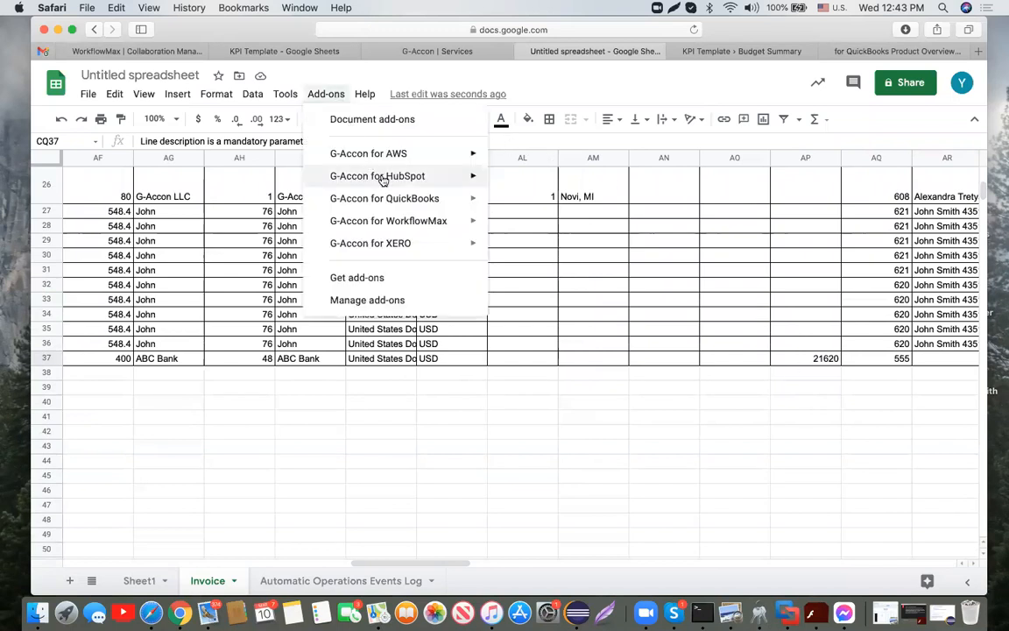
mouse_move(402, 206)
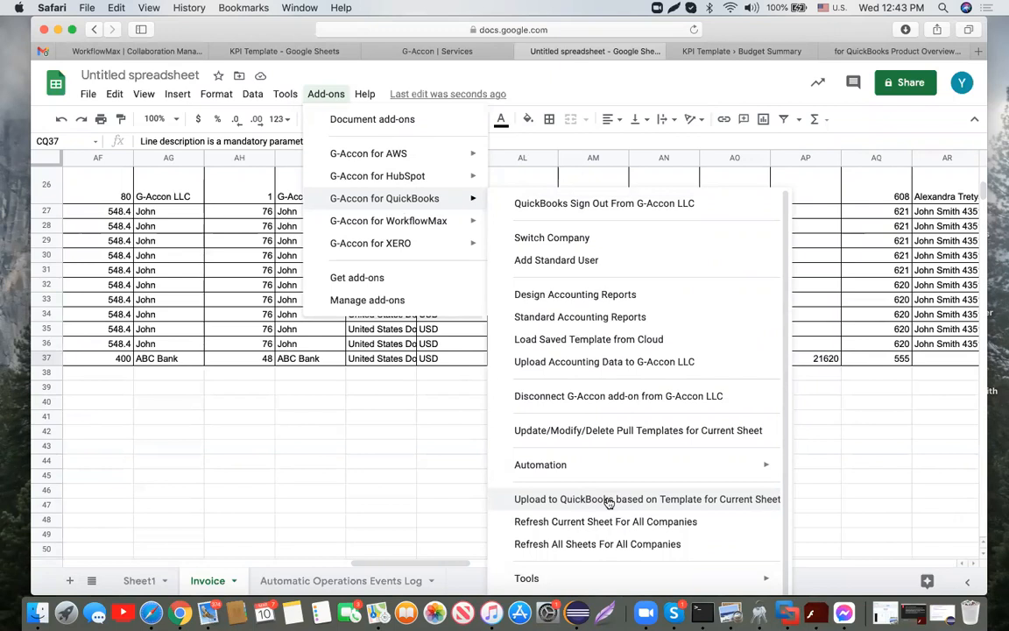
left_click(309, 418)
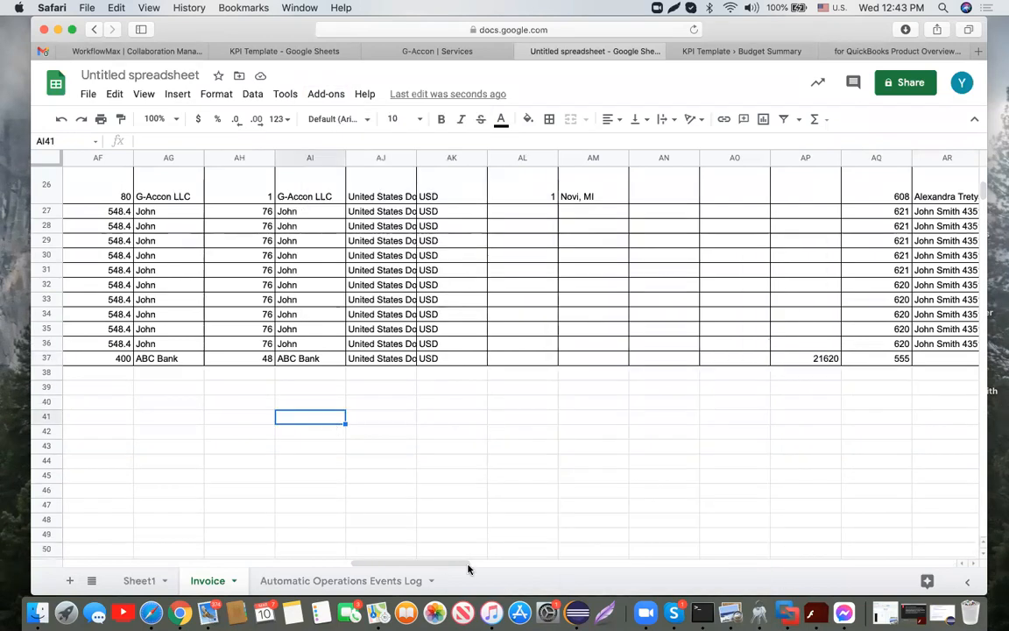
left_click_drag(469, 567, 180, 568)
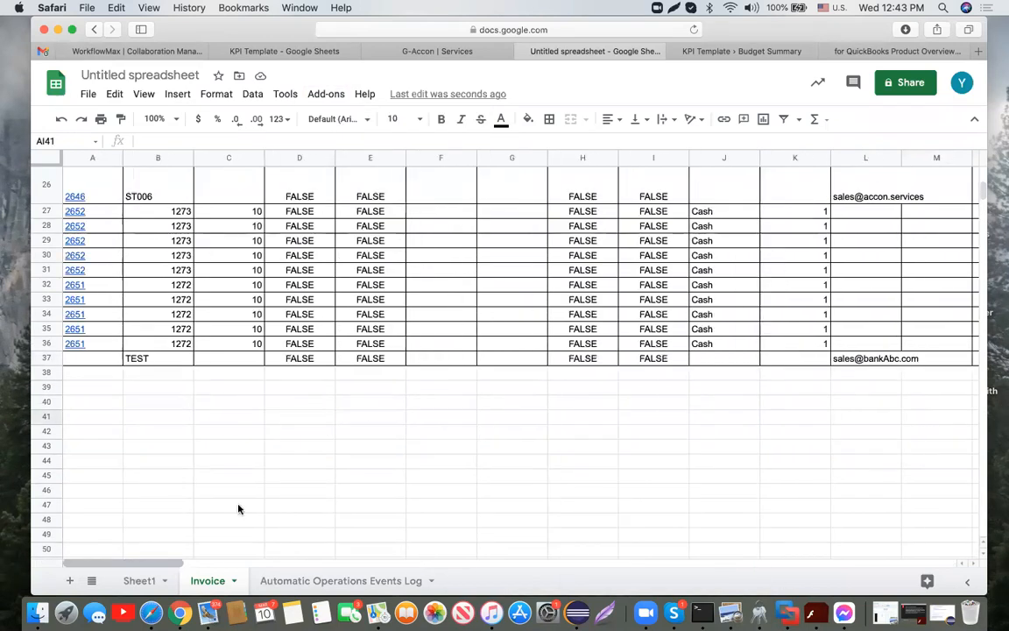
scroll(248, 492, "up", 5)
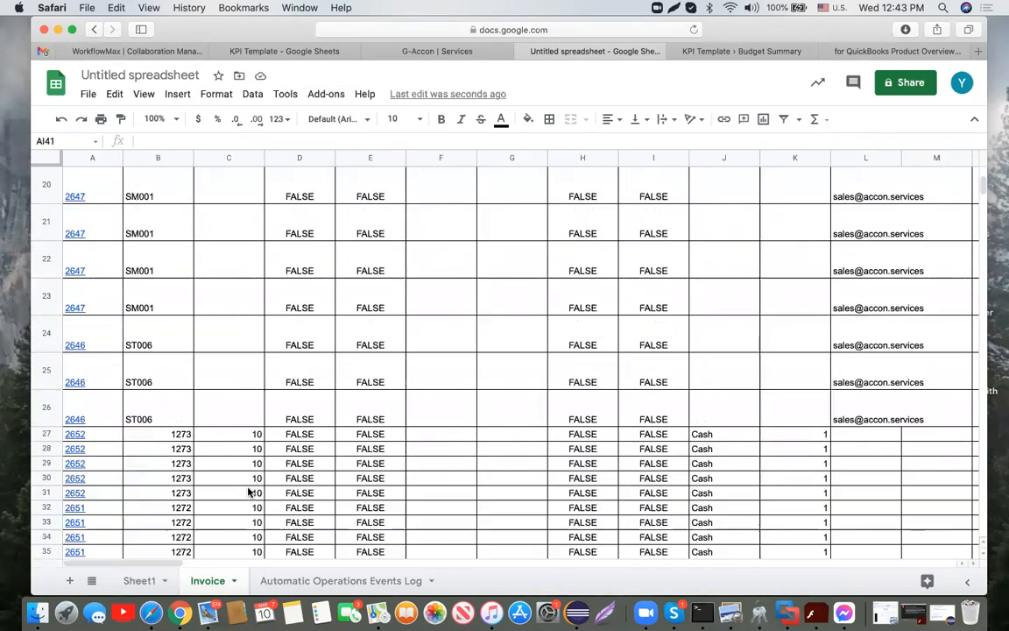
left_click(334, 97)
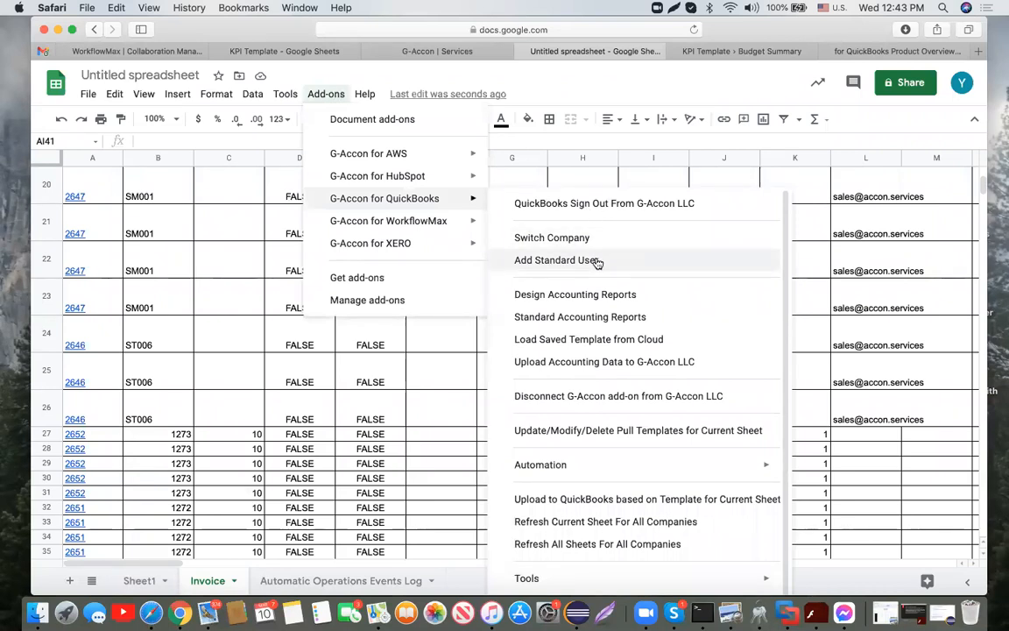
Step: Open Add Standard User, review the one Full Access user, and close the dialog
left_click(597, 262)
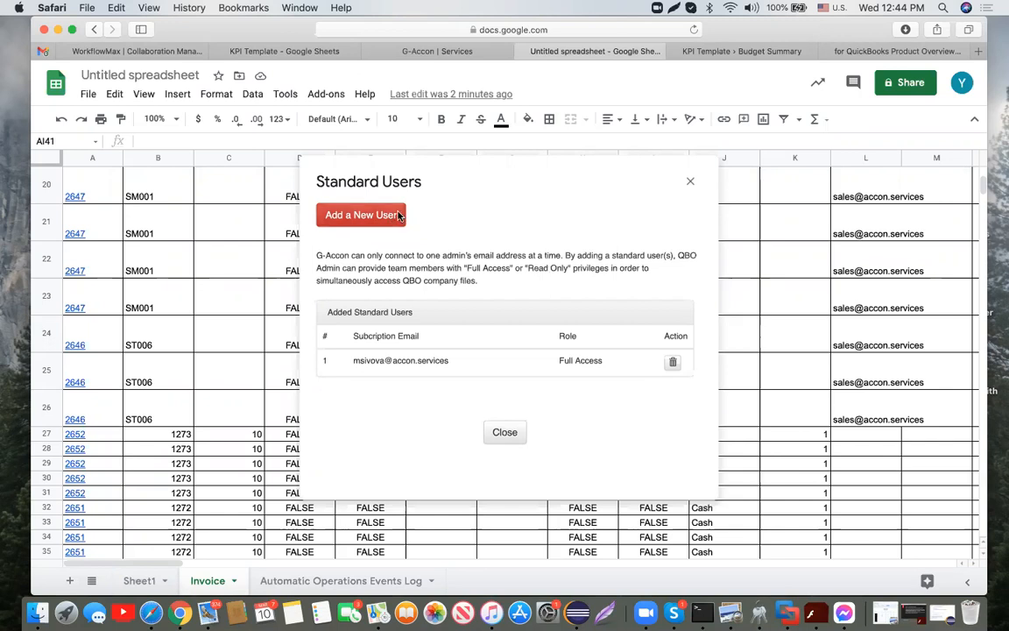
left_click(691, 181)
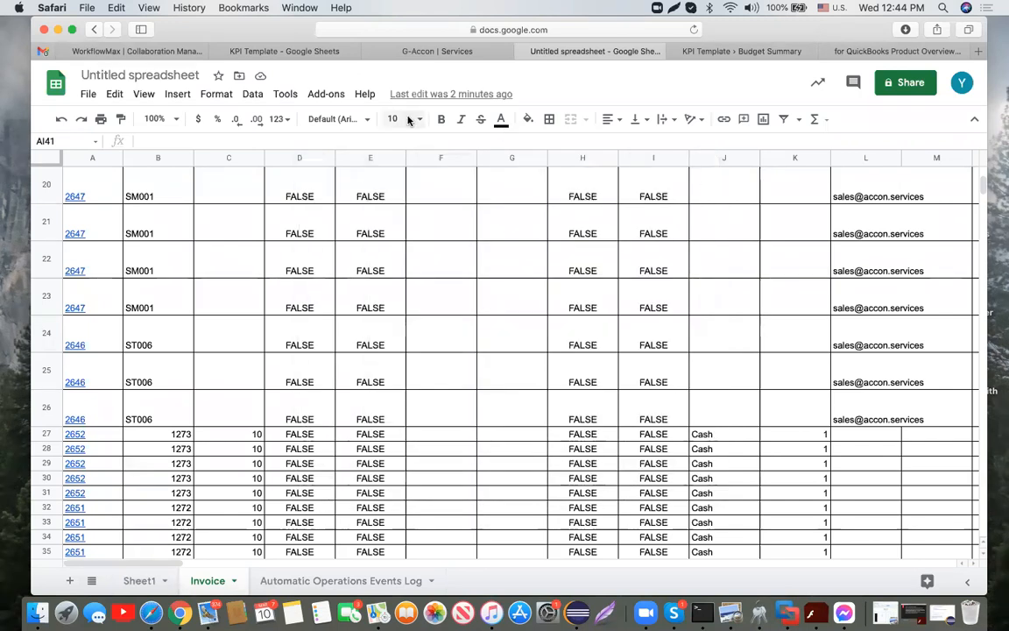
Step: Tick Keep Original Formatting in G-Accon's User Preferences, close it, and reopen Add-ons
left_click(330, 96)
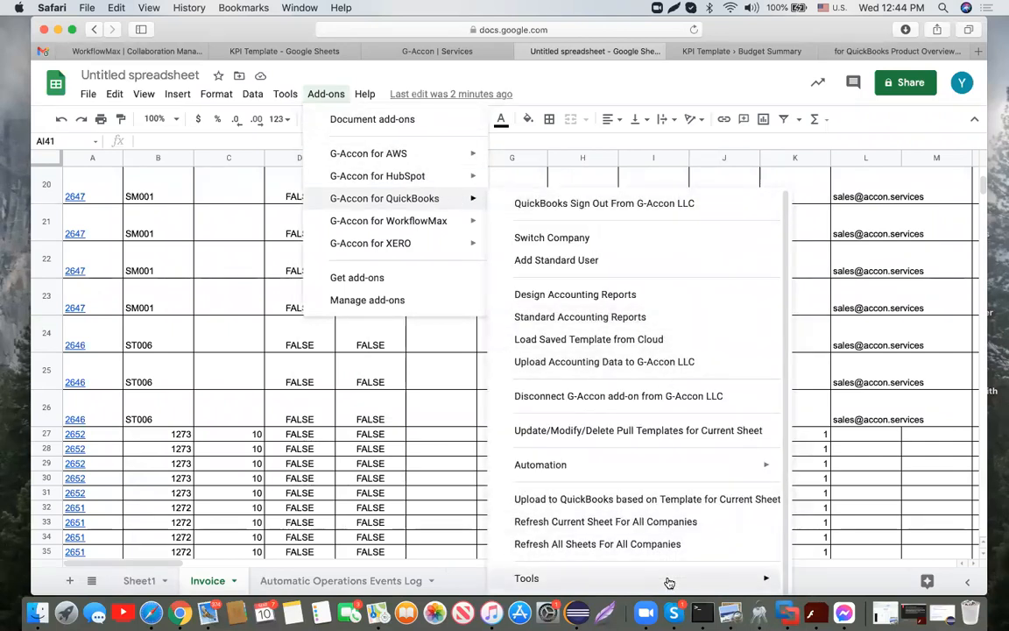
mouse_move(666, 579)
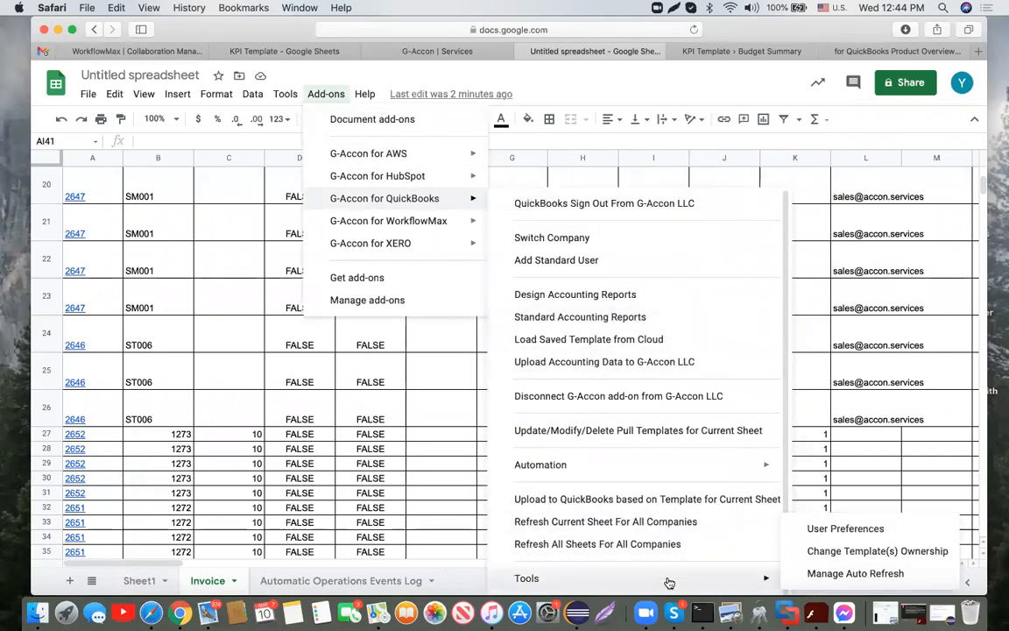
left_click(827, 527)
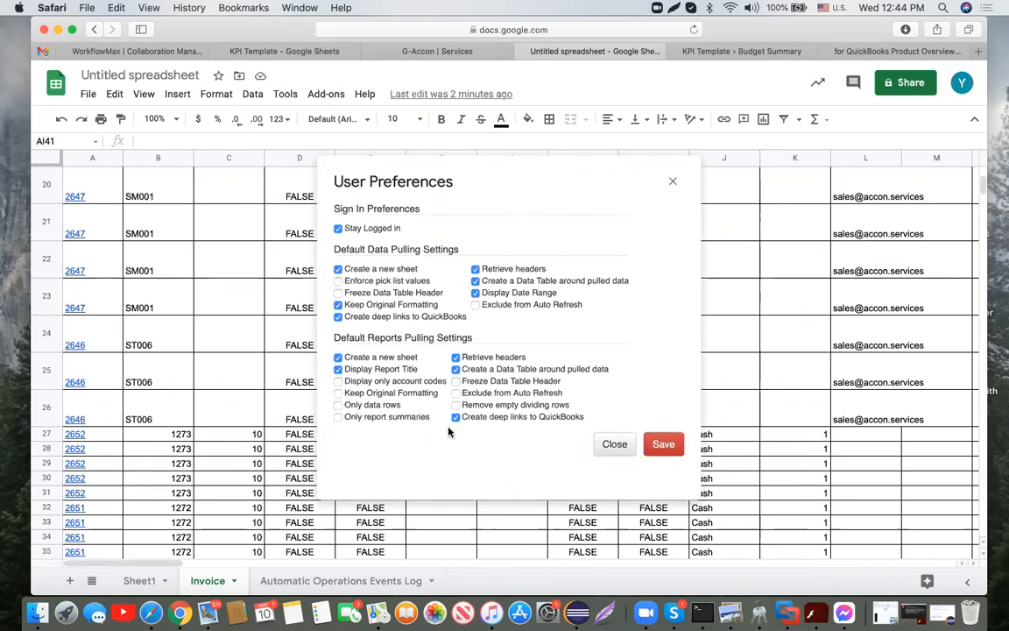
left_click(340, 394)
left_click(673, 181)
left_click(335, 96)
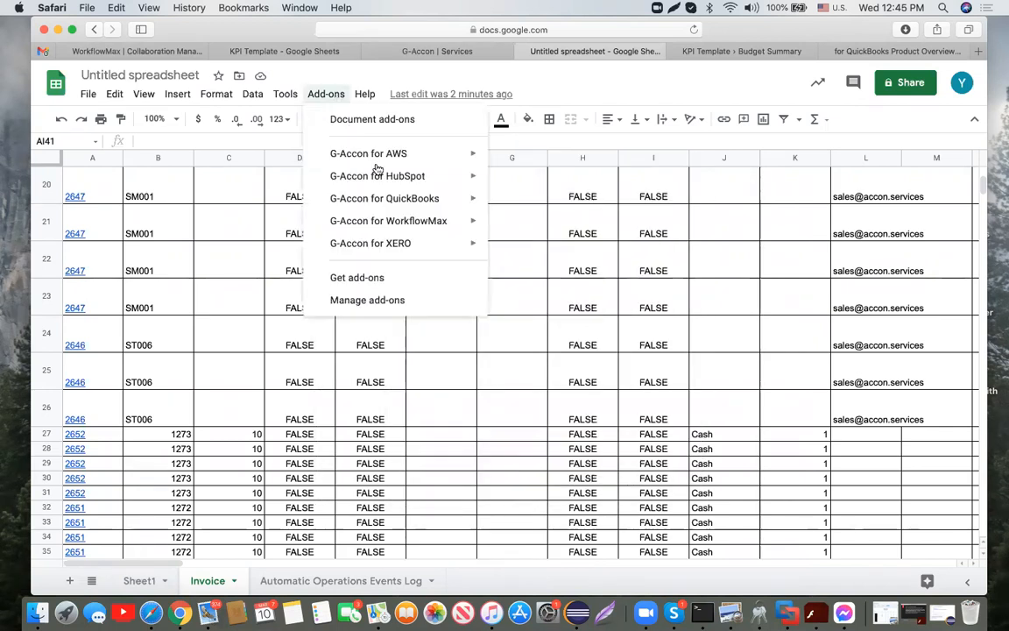
Step: Review Change Template(s) Ownership, close it unchanged, and switch to the KPI Template spreadsheet
mouse_move(392, 198)
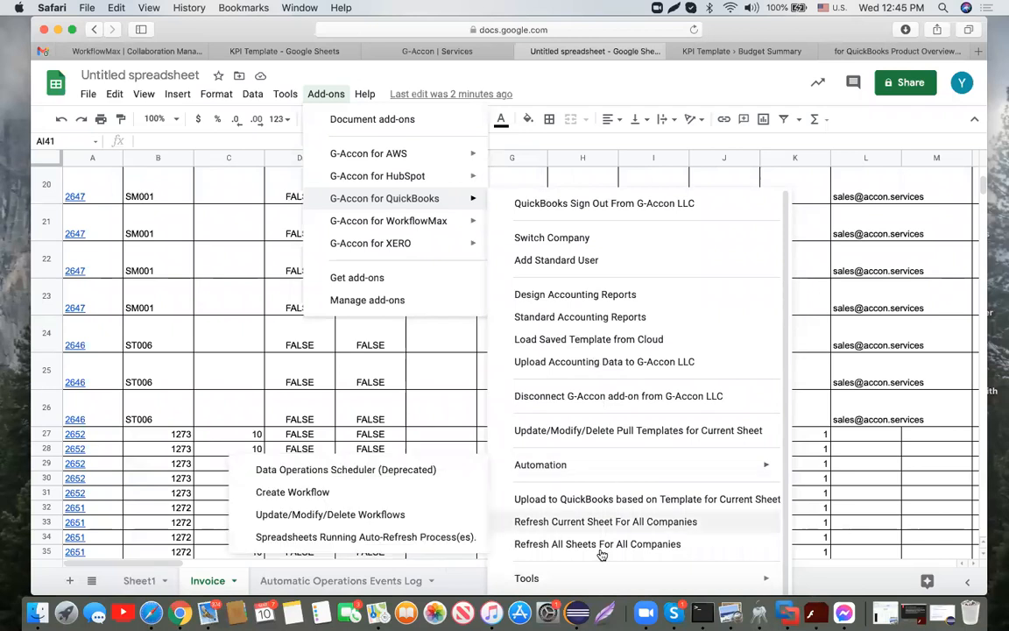
mouse_move(600, 580)
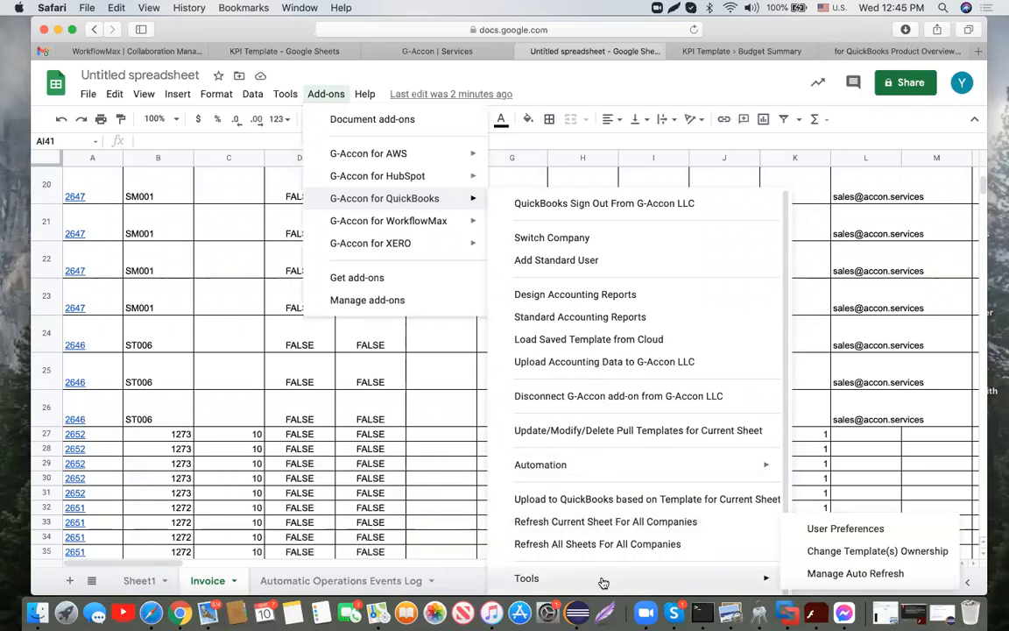
left_click(797, 551)
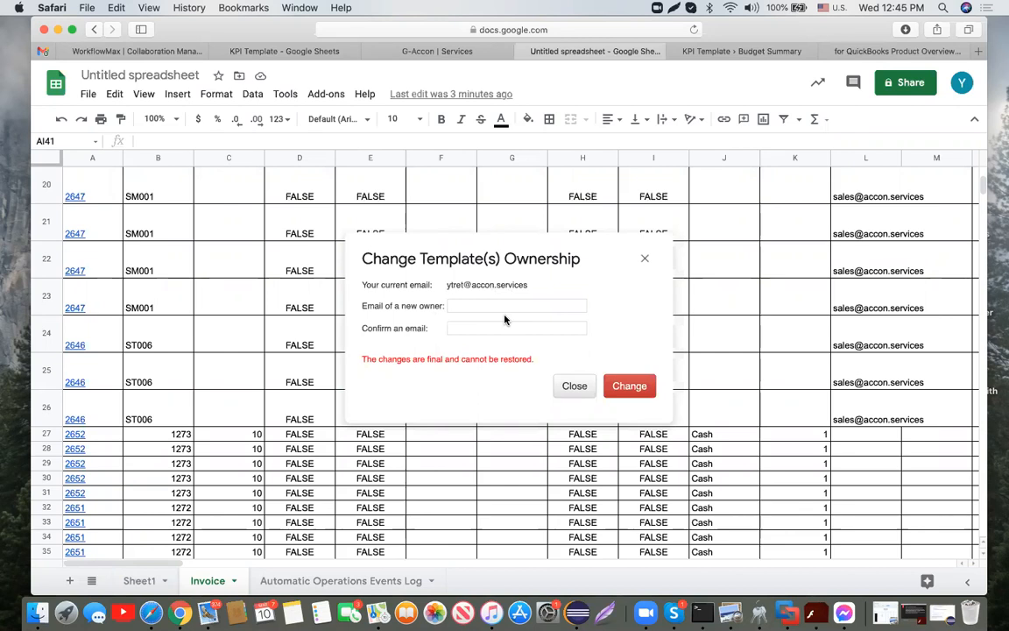
left_click(648, 260)
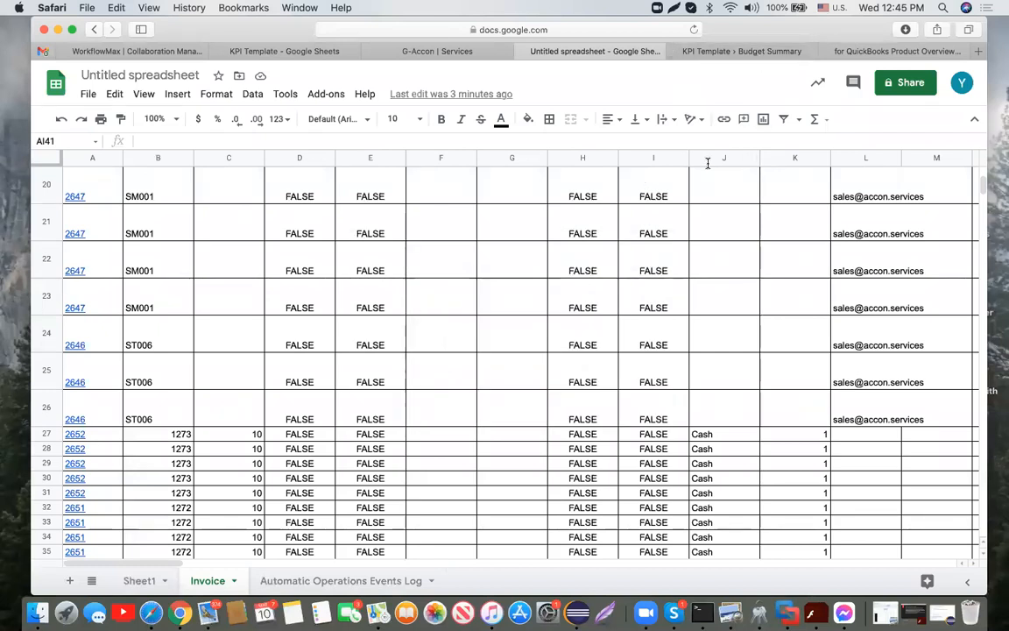
left_click(331, 55)
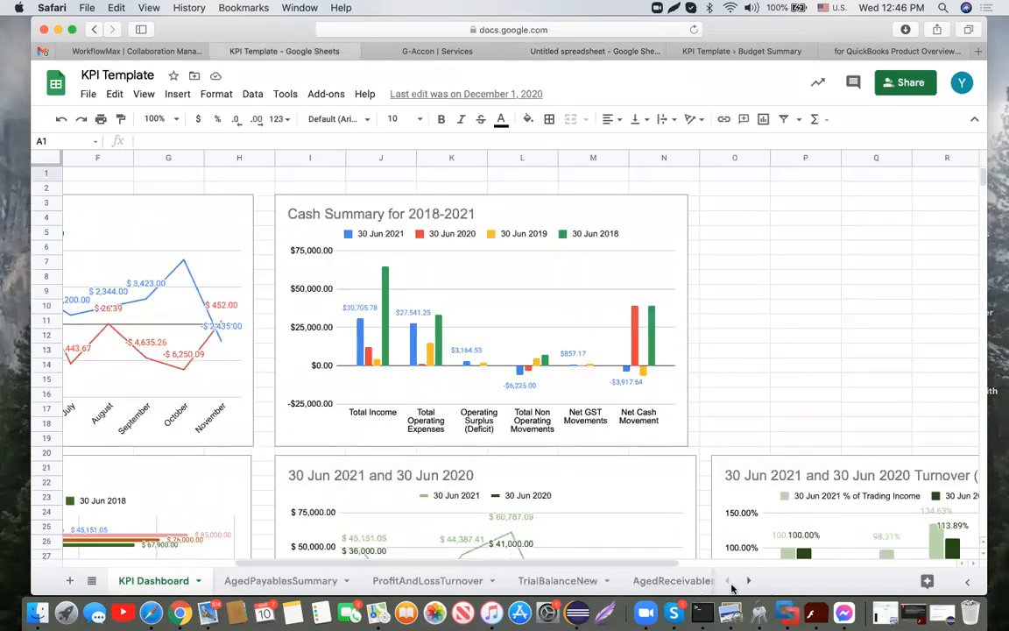
scroll(428, 409, "left", 5)
scroll(427, 409, "down", 5)
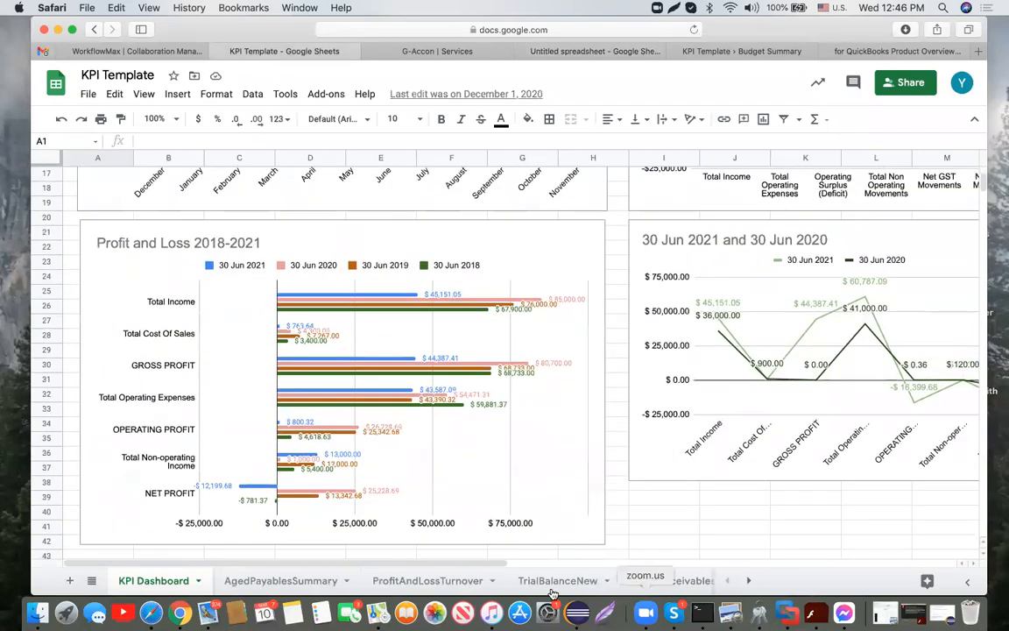
left_click(749, 580)
left_click(749, 581)
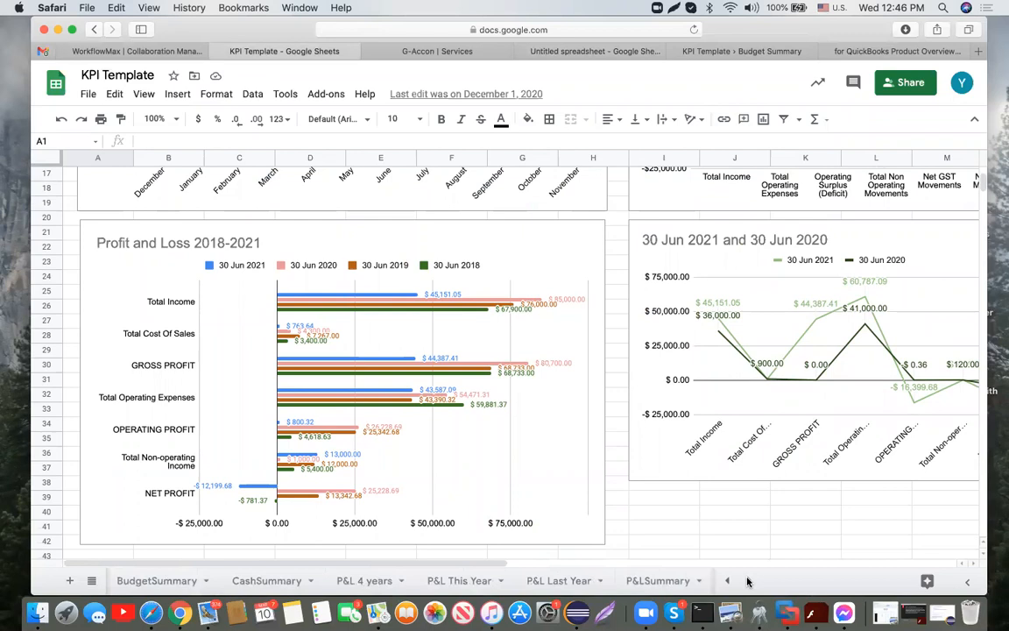
left_click(355, 581)
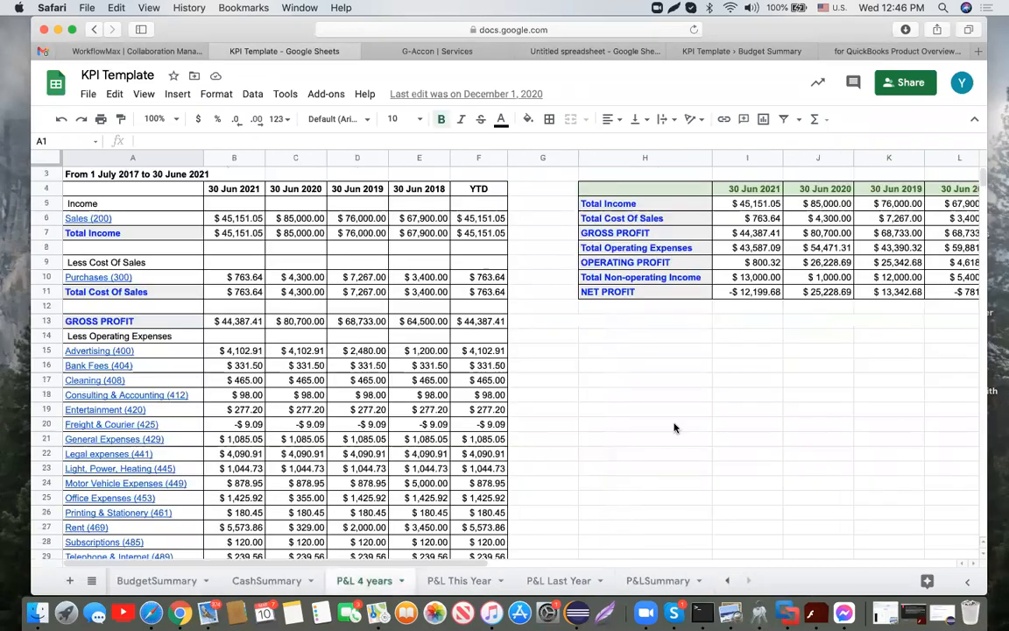
scroll(634, 426, "down", 5)
scroll(634, 426, "down", 3)
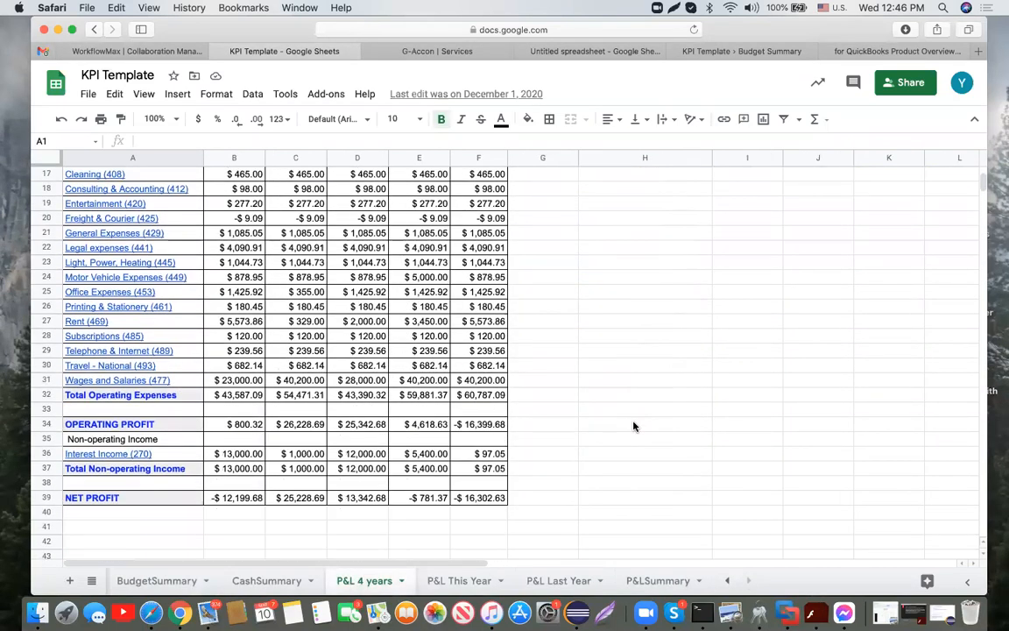
scroll(635, 426, "up", 4)
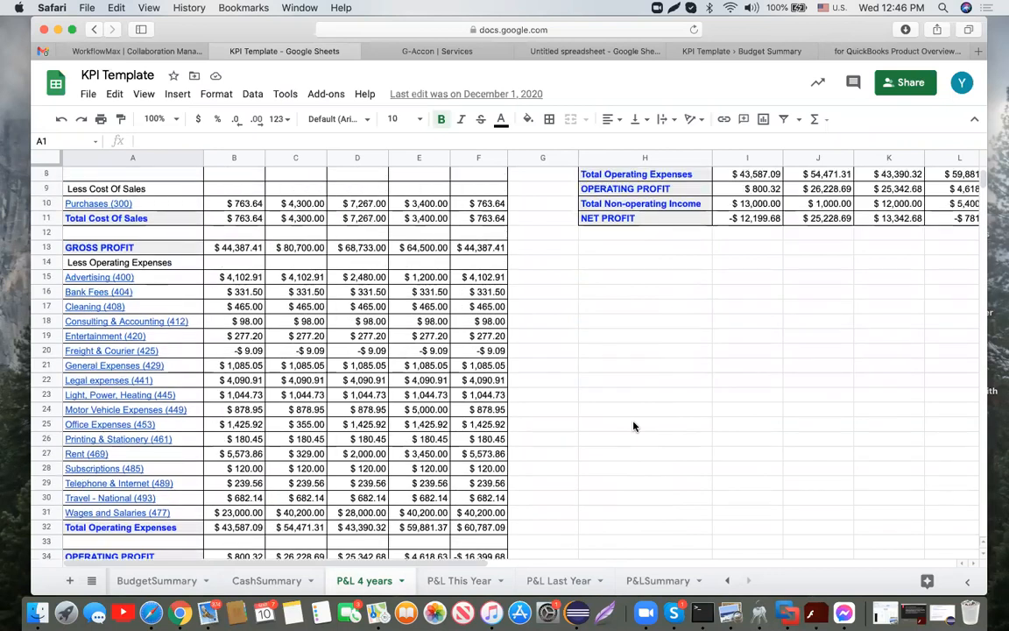
scroll(634, 427, "up", 3)
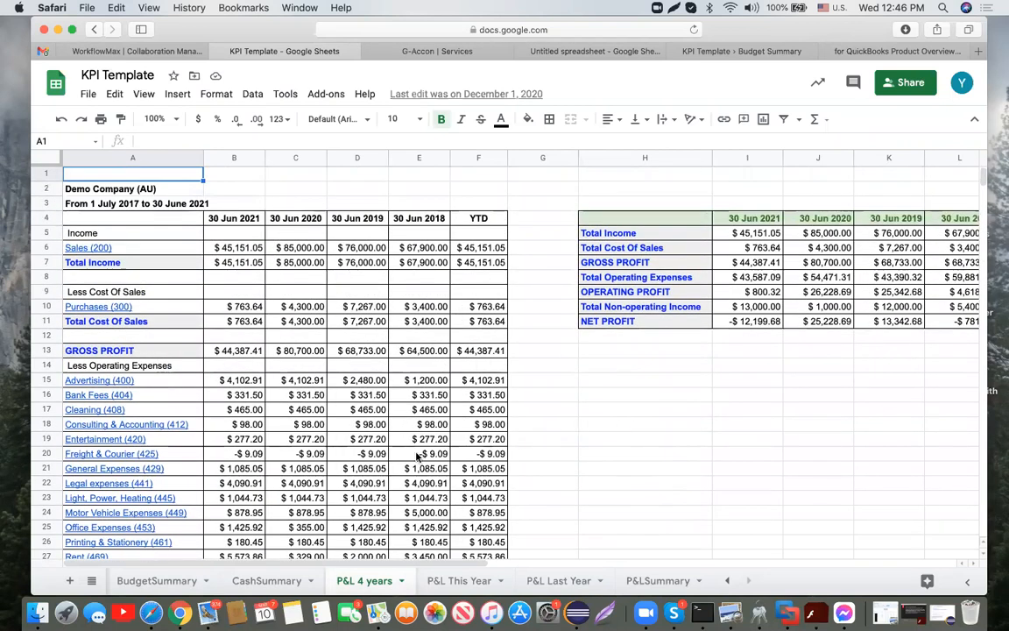
left_click(727, 580)
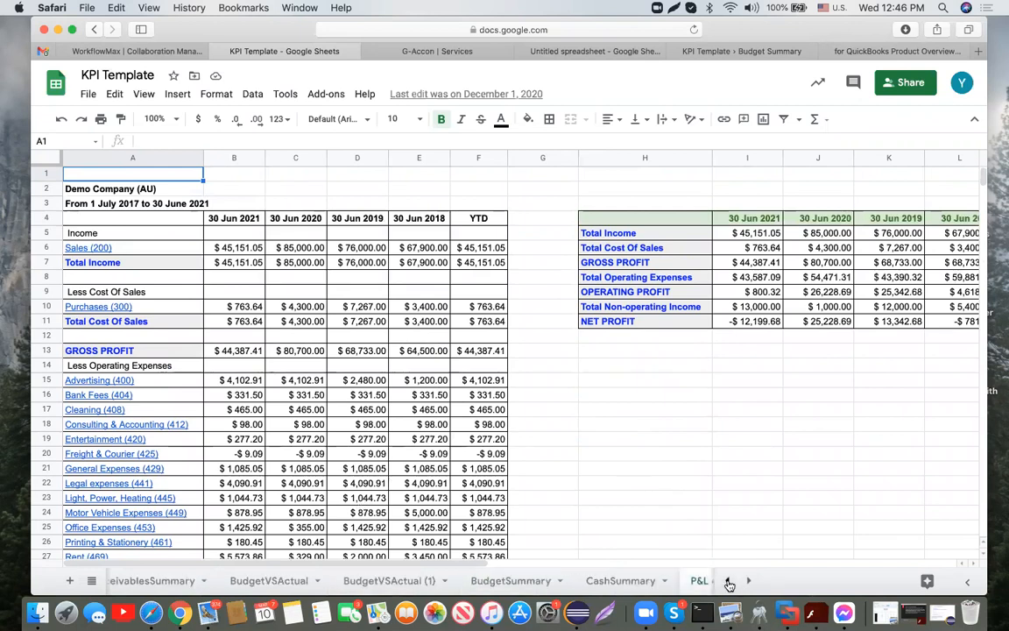
left_click(727, 581)
left_click(727, 581)
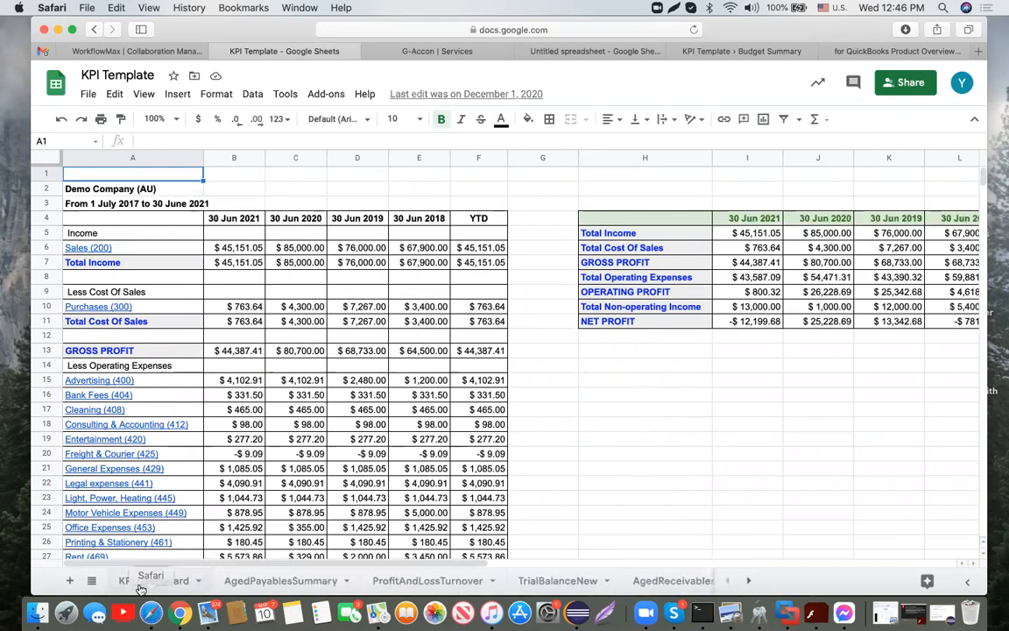
left_click(136, 580)
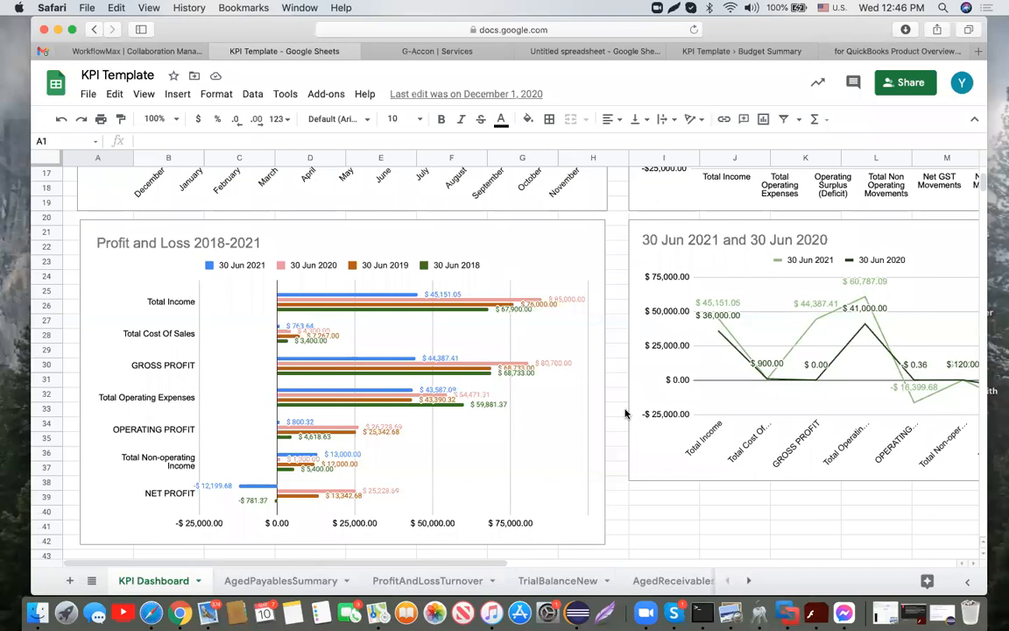
scroll(604, 408, "up", 5)
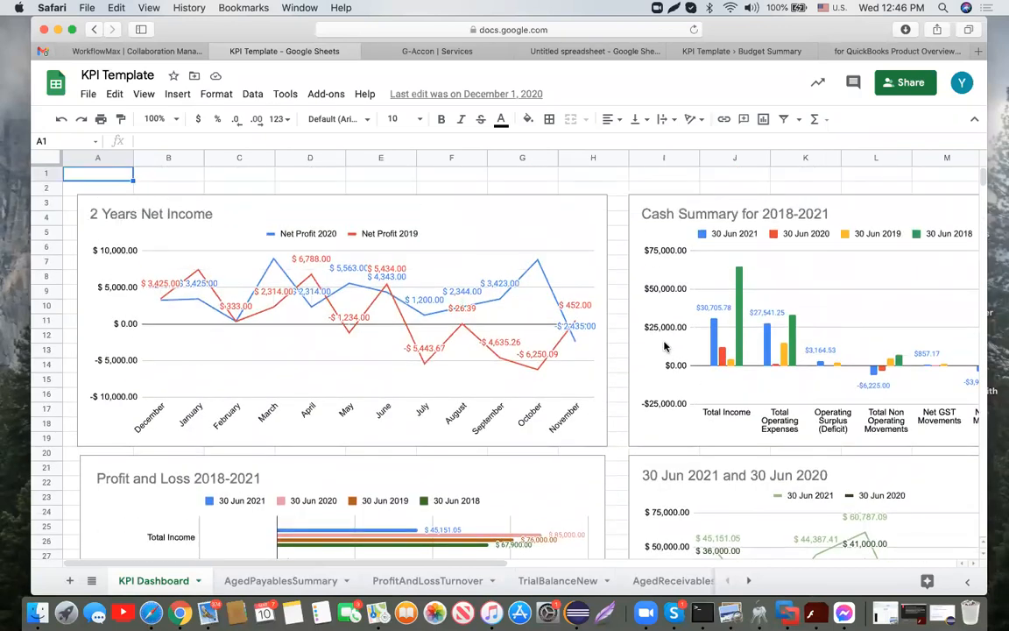
scroll(666, 344, "right", 6)
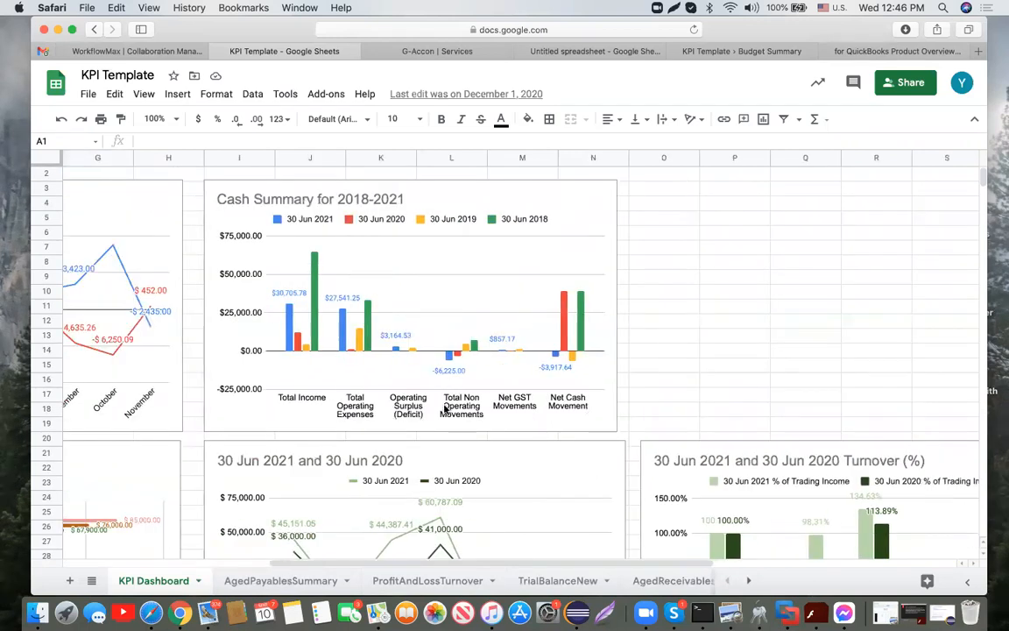
scroll(576, 308, "down", 10)
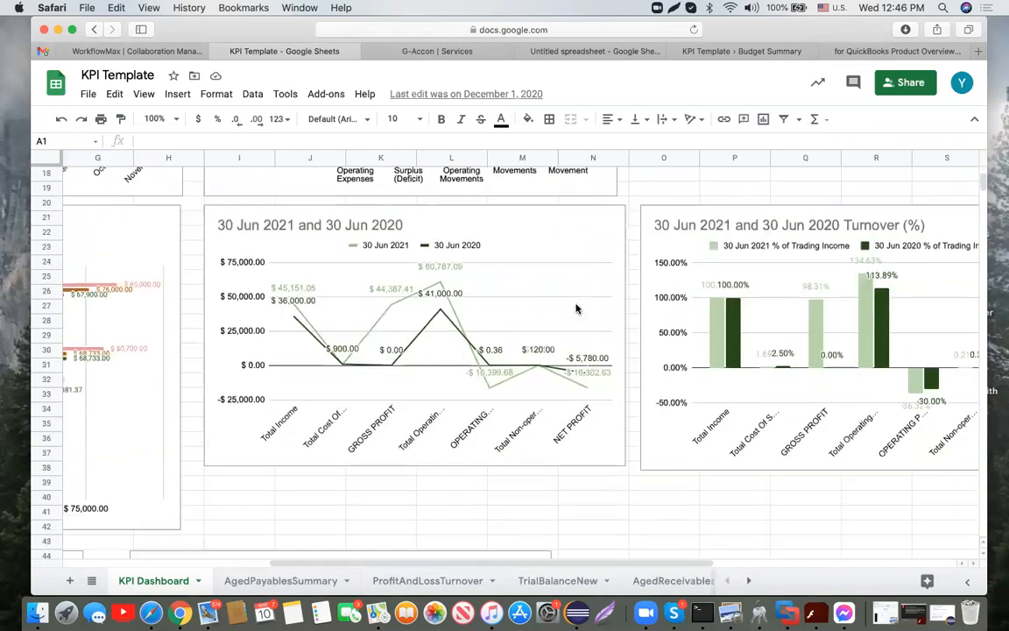
scroll(576, 308, "left", 6)
scroll(576, 309, "down", 2)
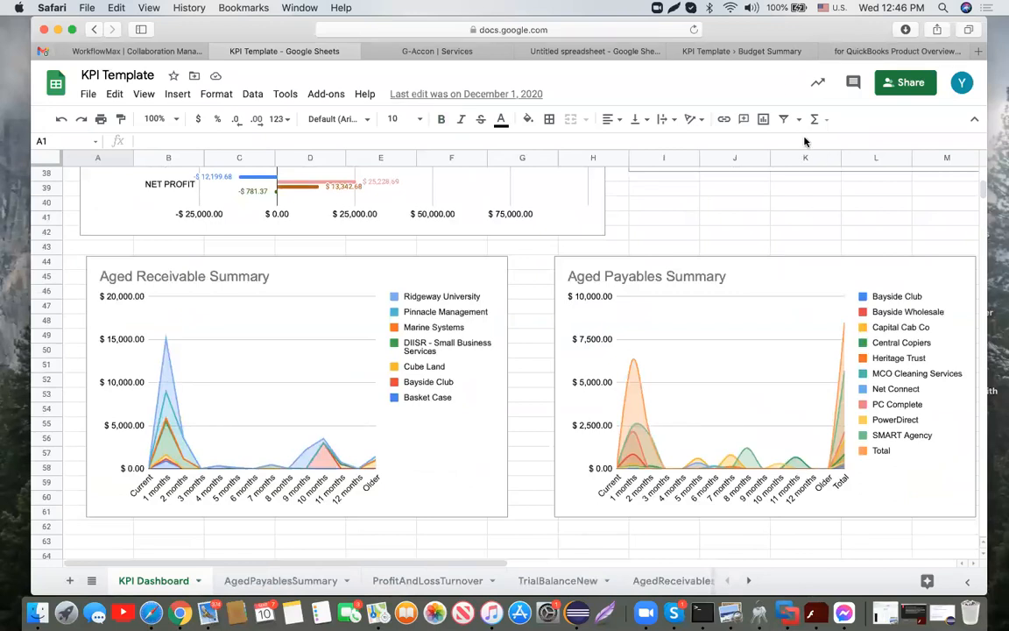
Step: Open the KPI Template report in Data Studio and go back to the Profit & Loss 2018-2021 page
left_click(782, 53)
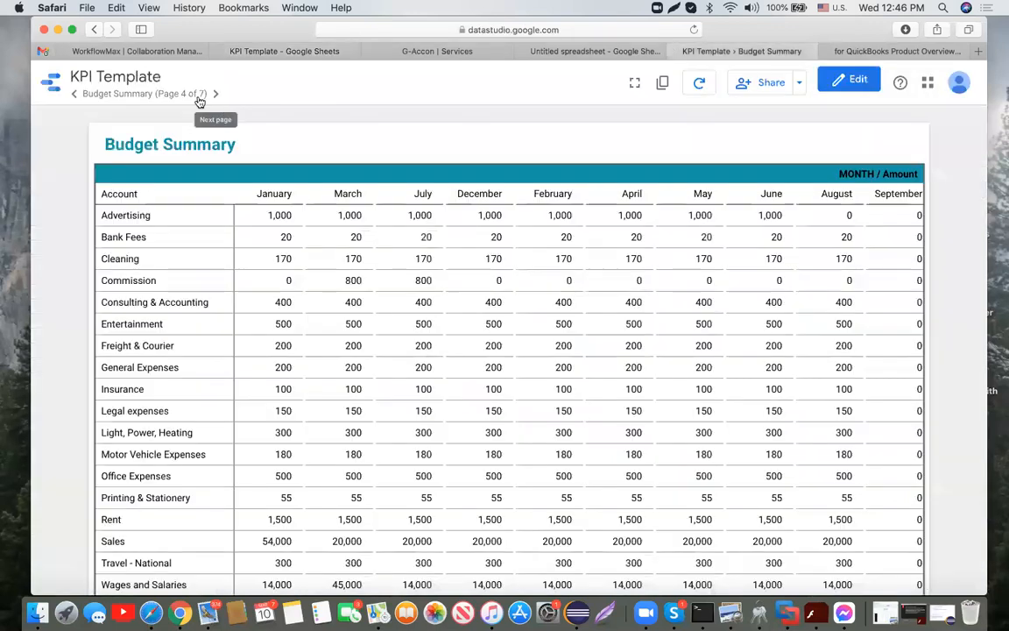
left_click(75, 94)
left_click(74, 93)
left_click(74, 94)
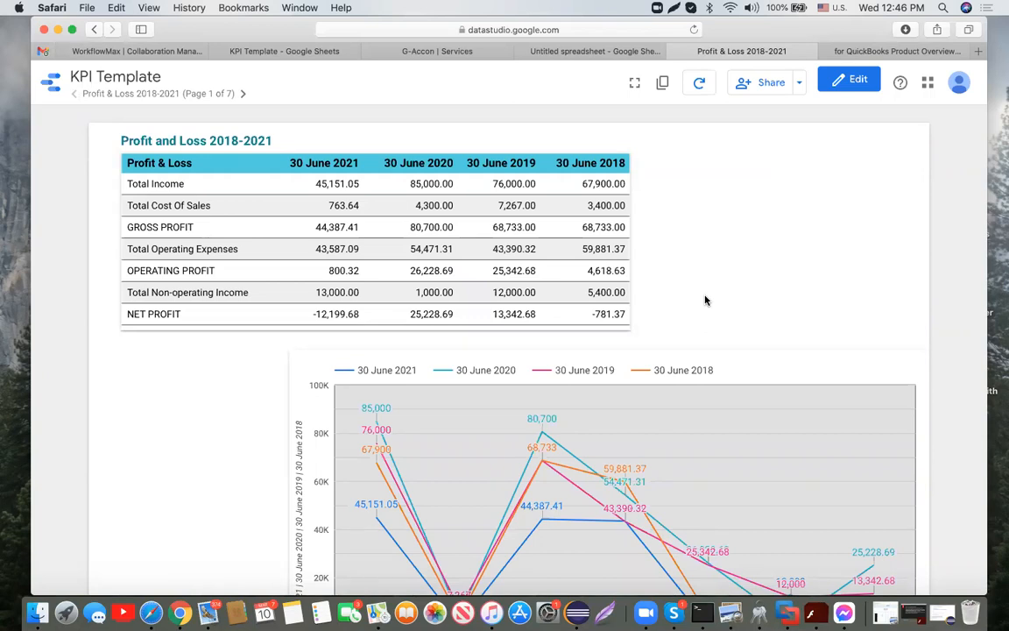
Step: Review the Profit & Loss page, advance to Cash Summary, then switch to the G-Accon Services page
scroll(705, 300, "down", 1)
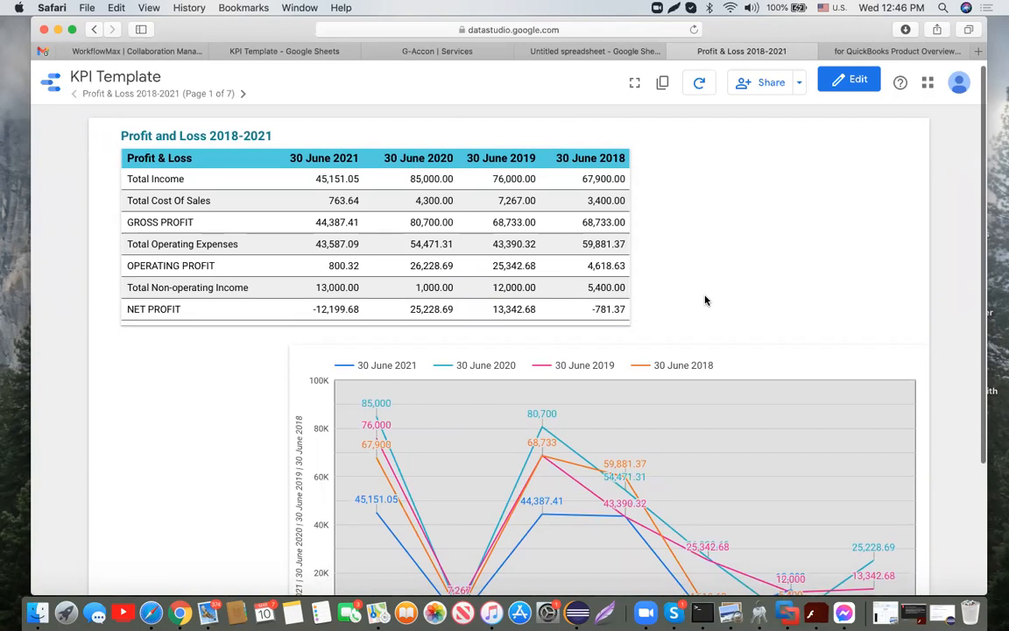
scroll(705, 300, "down", 5)
mouse_move(575, 378)
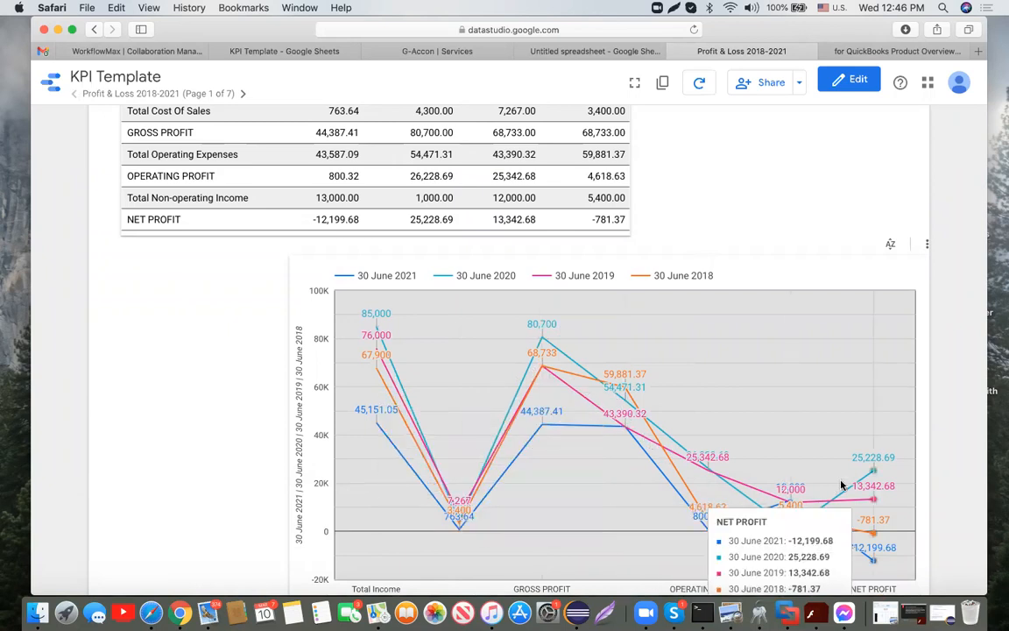
scroll(840, 484, "down", 2)
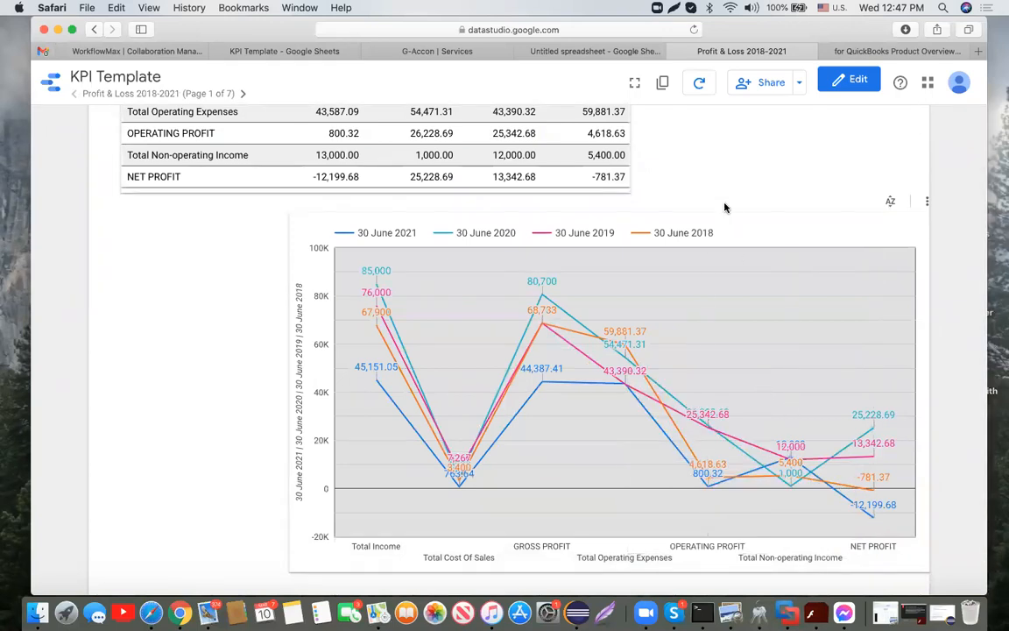
scroll(724, 208, "up", 5)
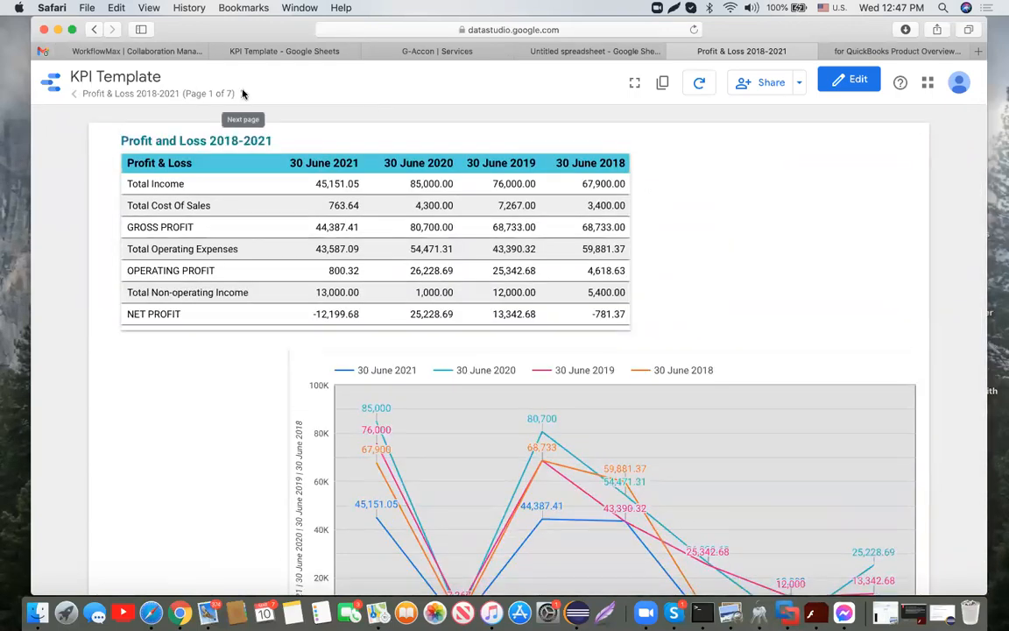
left_click(243, 93)
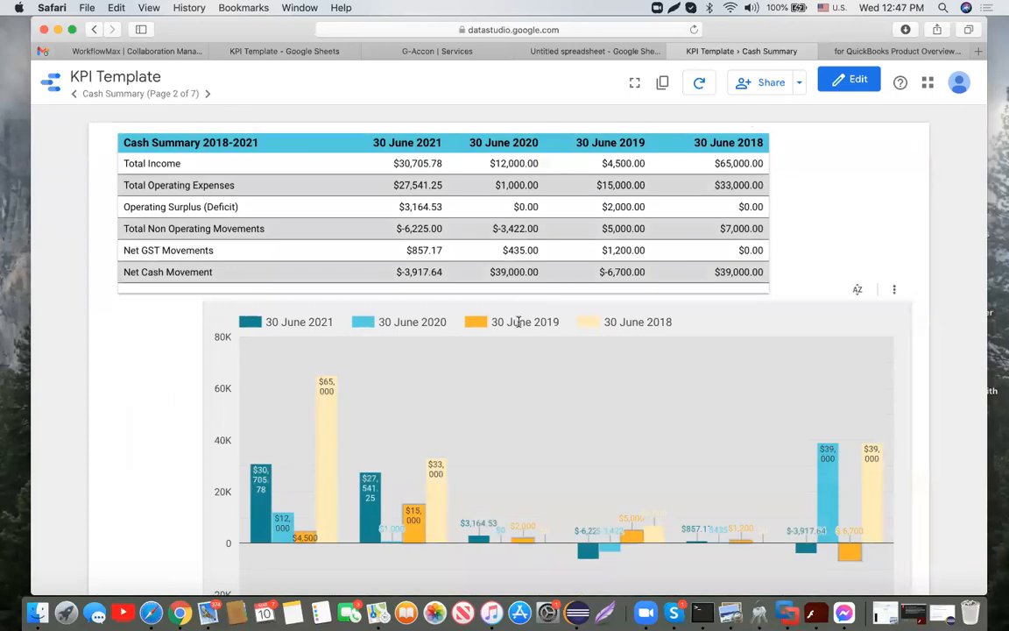
left_click(479, 56)
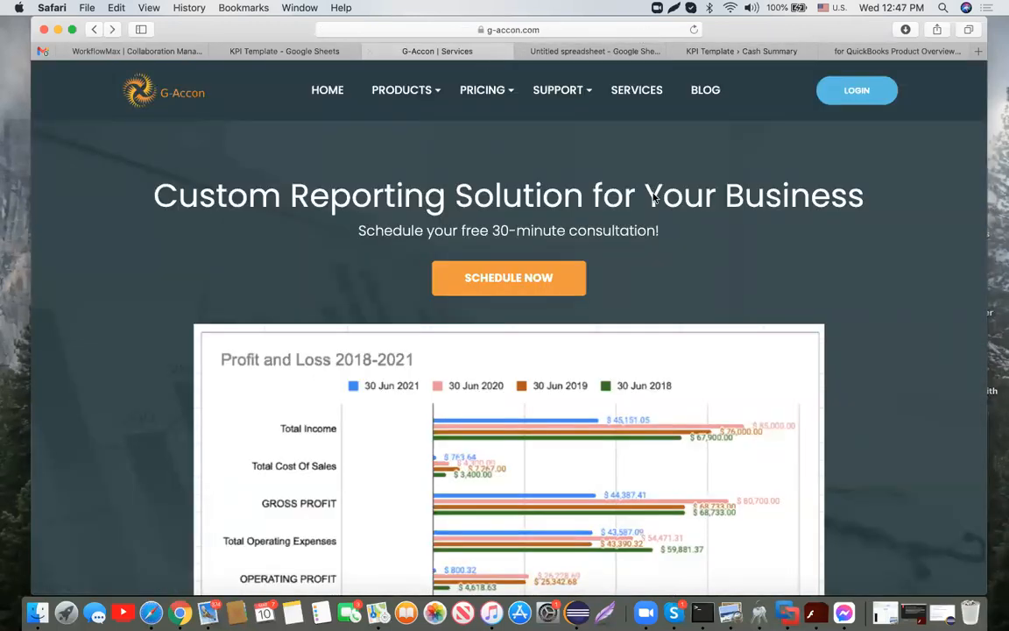
Step: Open the G-Accon For QuickBooks page from the PRICING menu and scroll through it
mouse_move(429, 91)
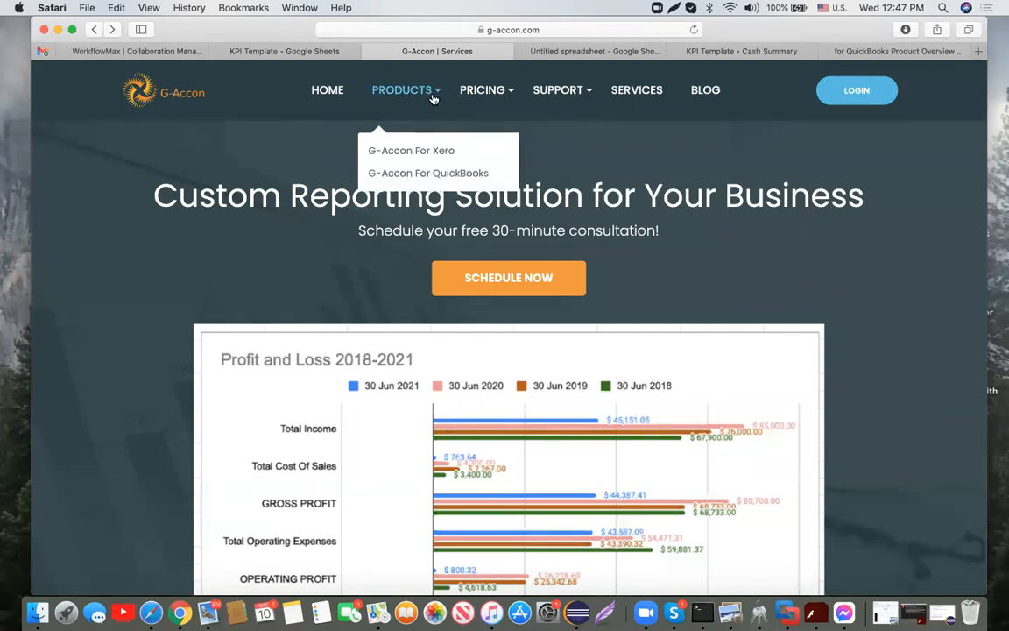
left_click(450, 175)
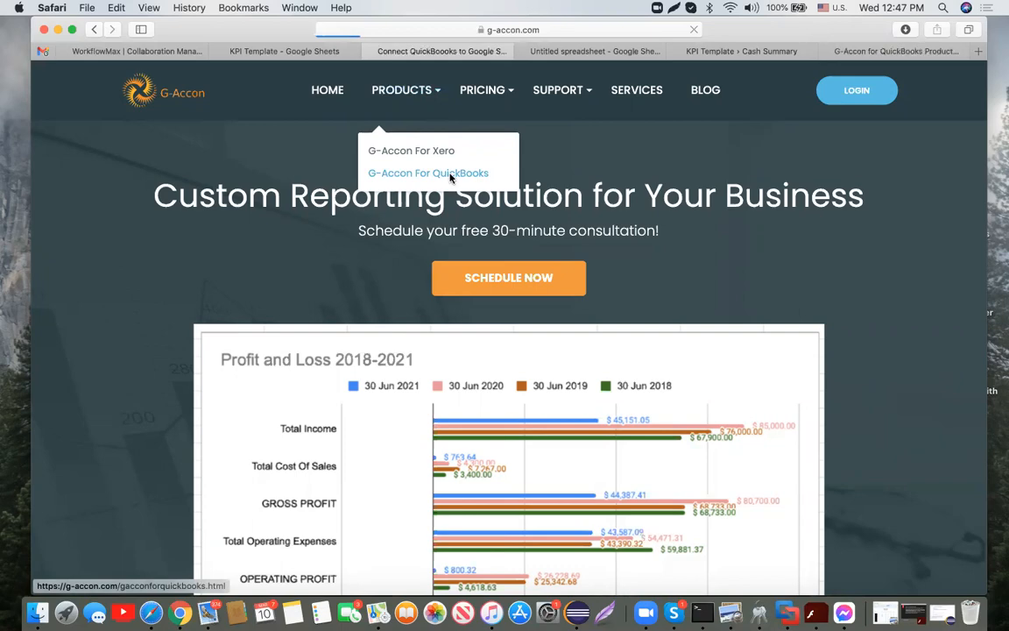
scroll(745, 281, "down", 5)
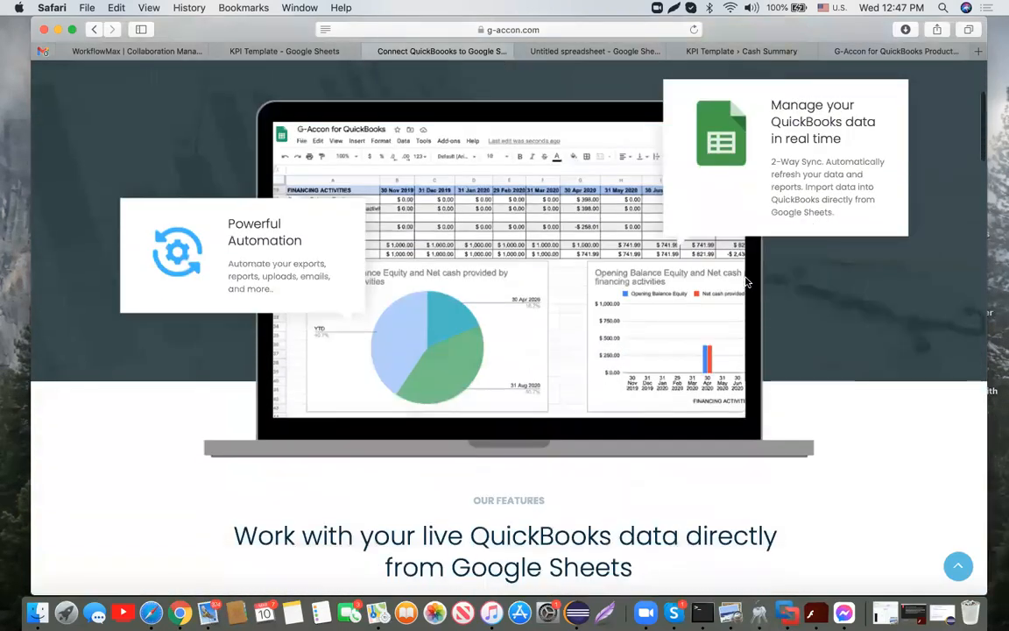
scroll(746, 281, "down", 10)
scroll(746, 277, "down", 12)
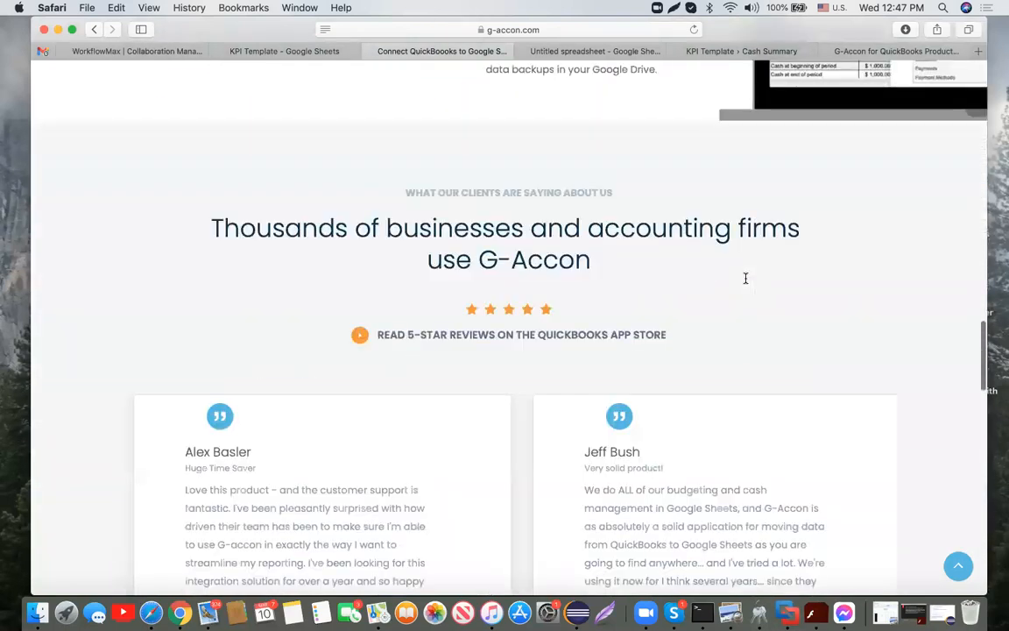
scroll(745, 277, "down", 12)
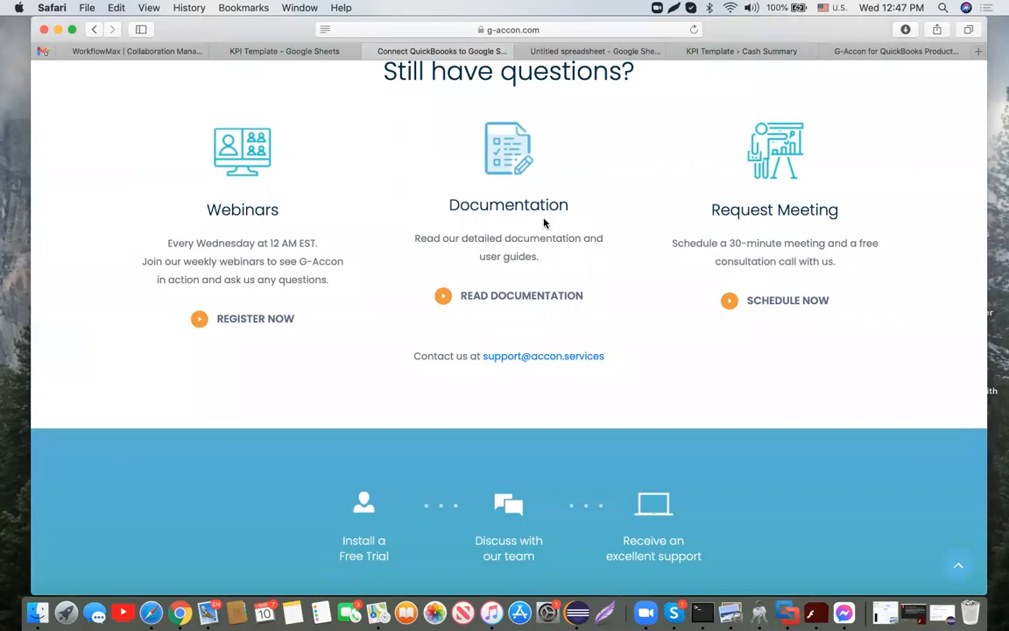
scroll(771, 248, "up", 20)
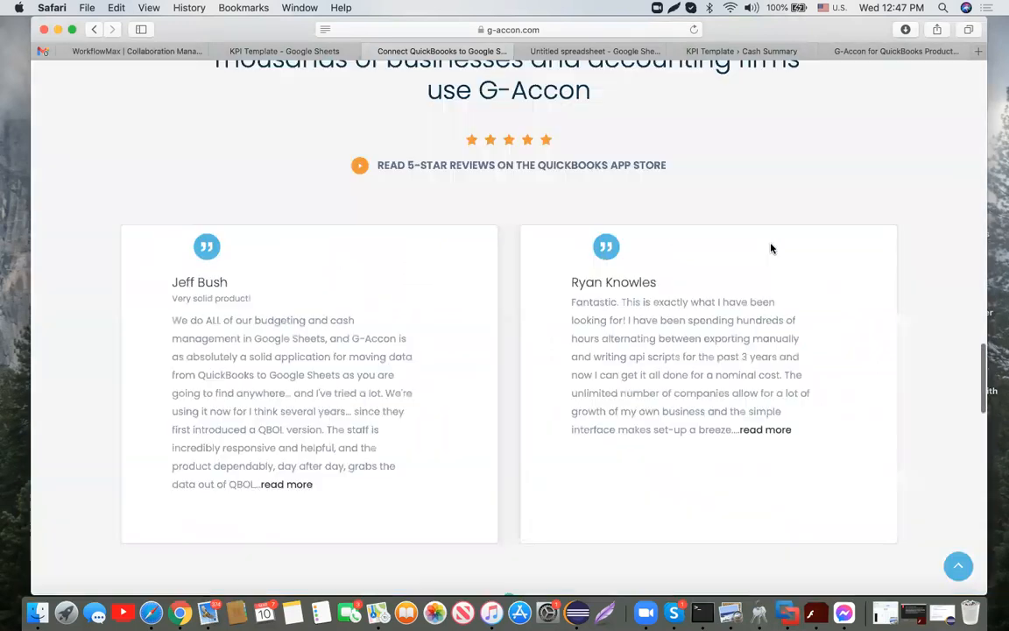
scroll(580, 82, "up", 10)
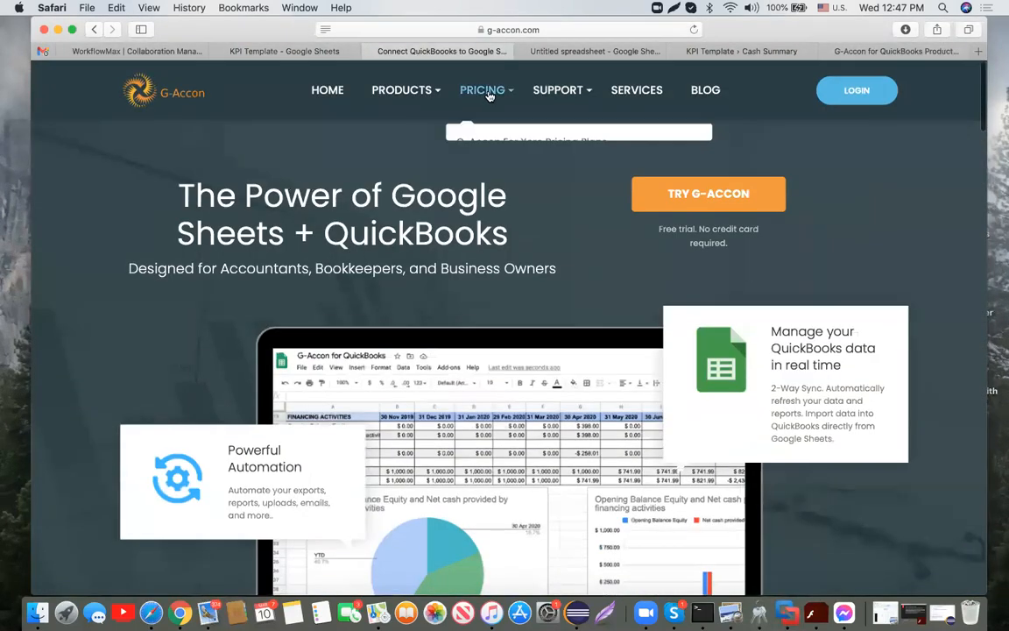
Step: Open the QuickBooks pricing page and compare the Lite ($15) and Premium ($30) plans
mouse_move(464, 87)
left_click(528, 172)
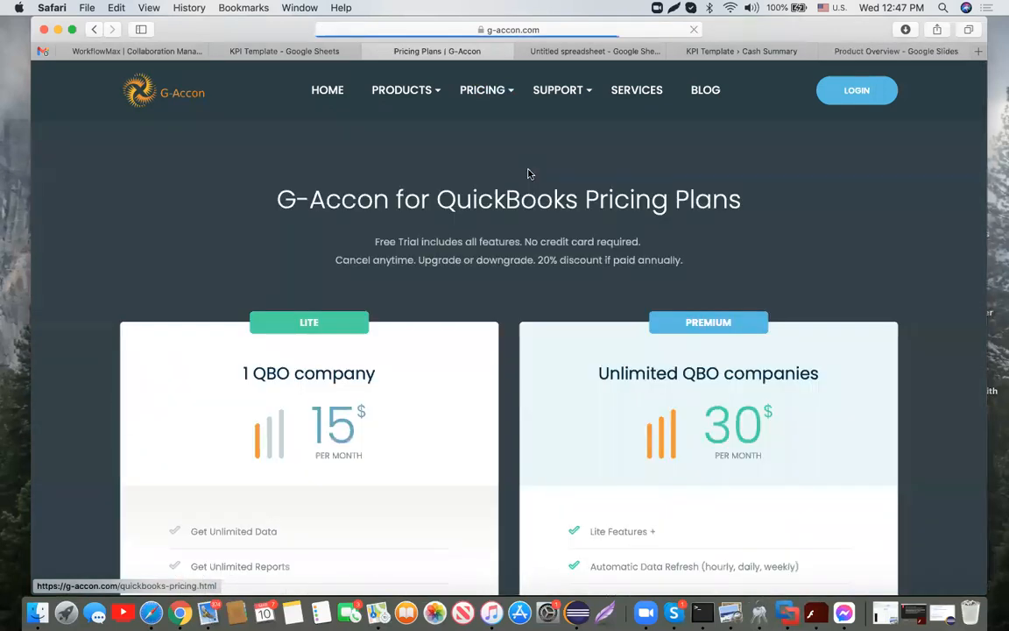
scroll(520, 356, "down", 4)
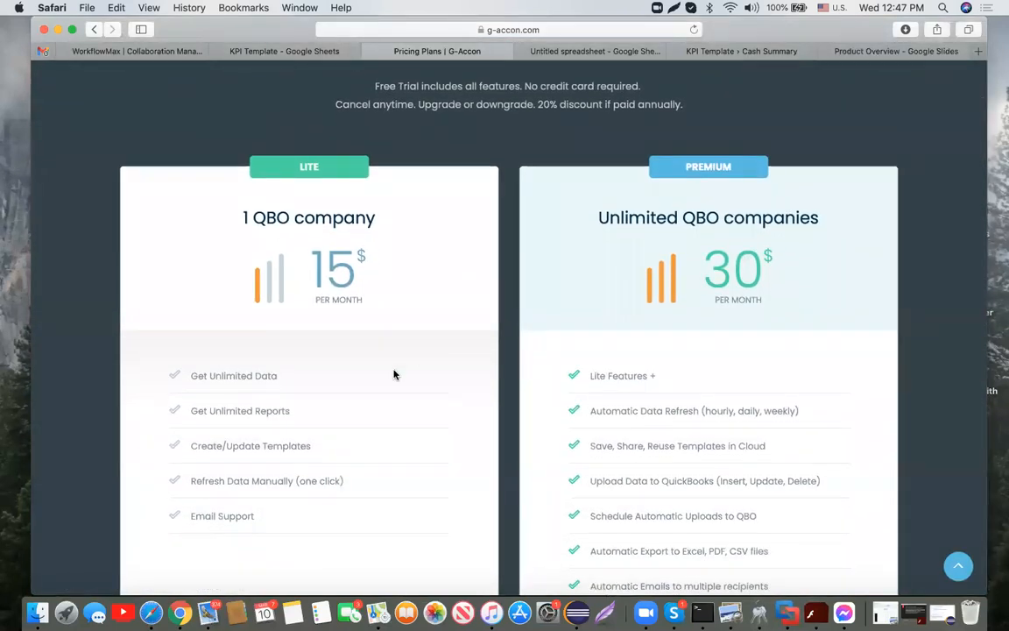
scroll(394, 374, "down", 2)
scroll(394, 374, "down", 1)
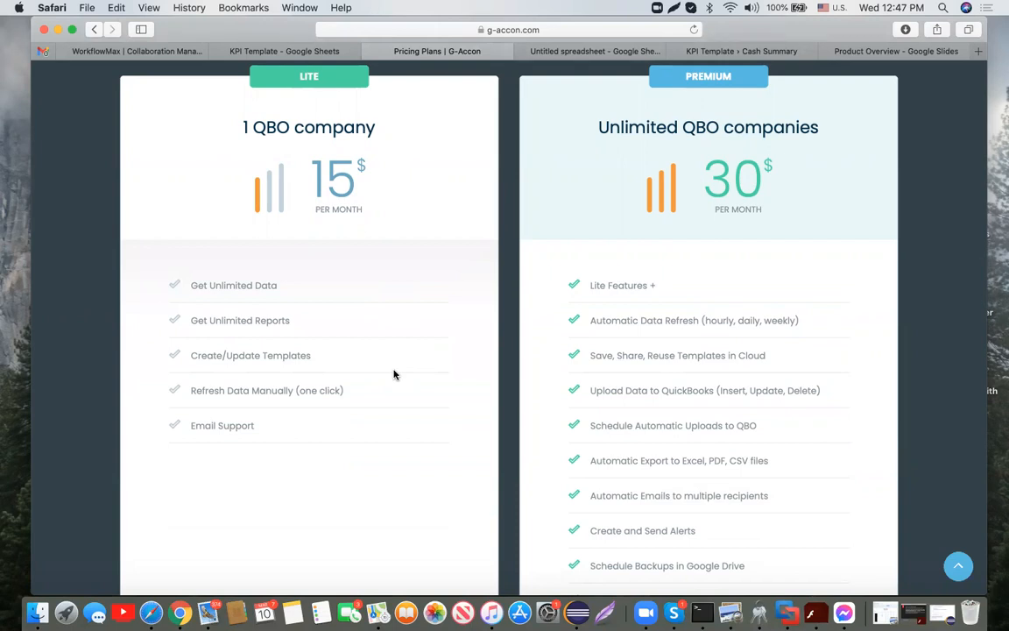
scroll(836, 369, "down", 2)
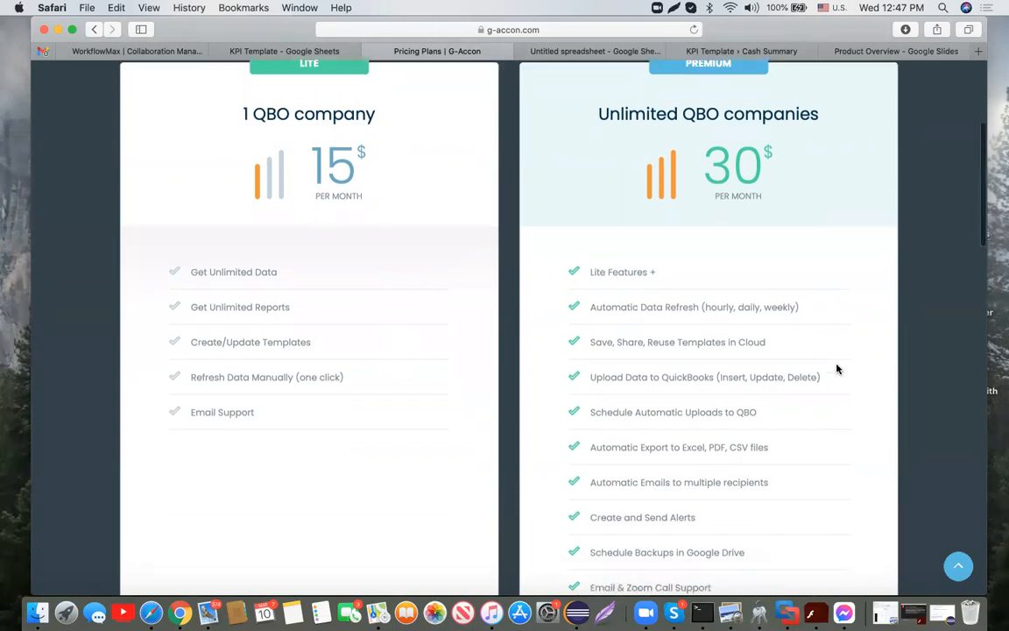
scroll(836, 369, "up", 1)
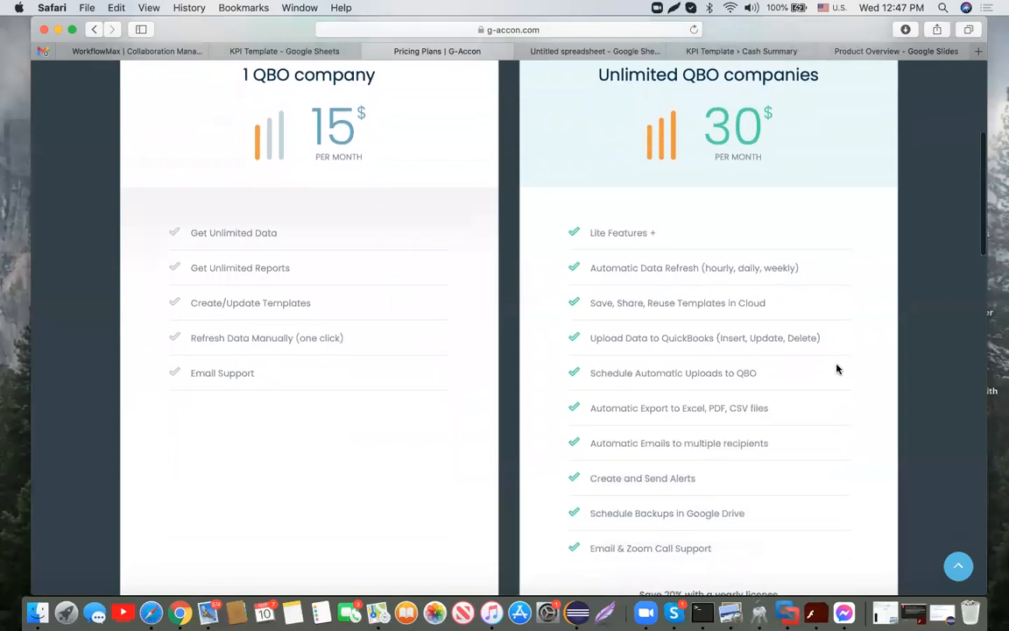
scroll(836, 369, "up", 2)
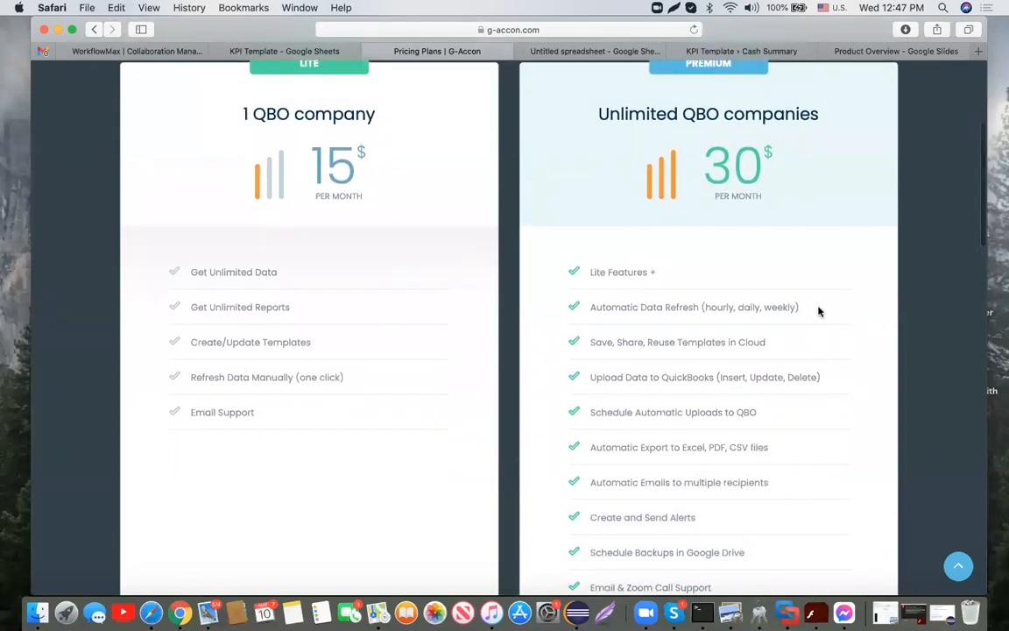
scroll(804, 222, "up", 2)
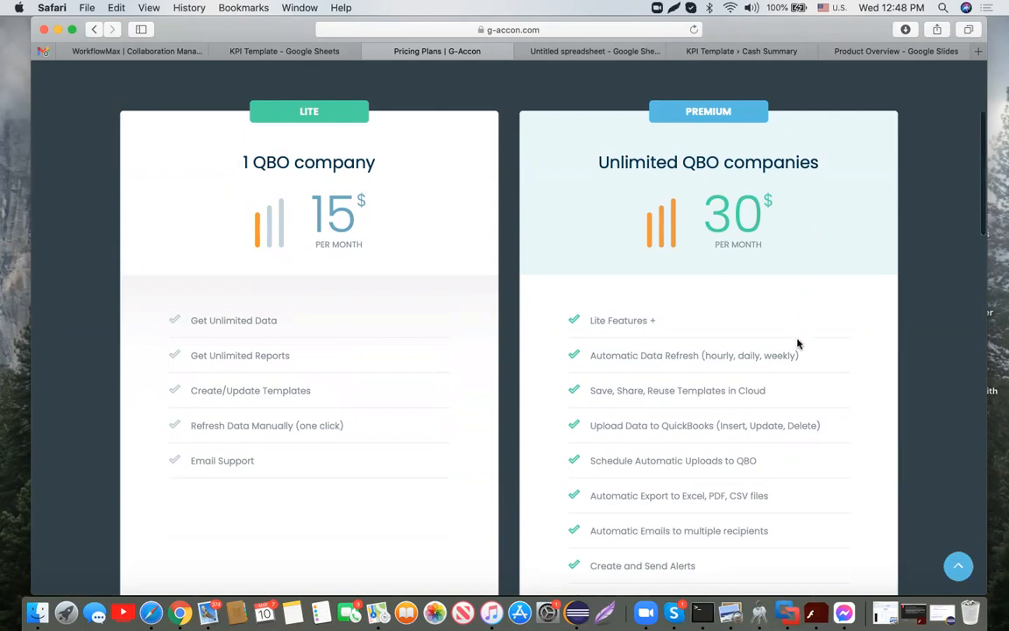
scroll(797, 342, "down", 2)
scroll(797, 344, "down", 4)
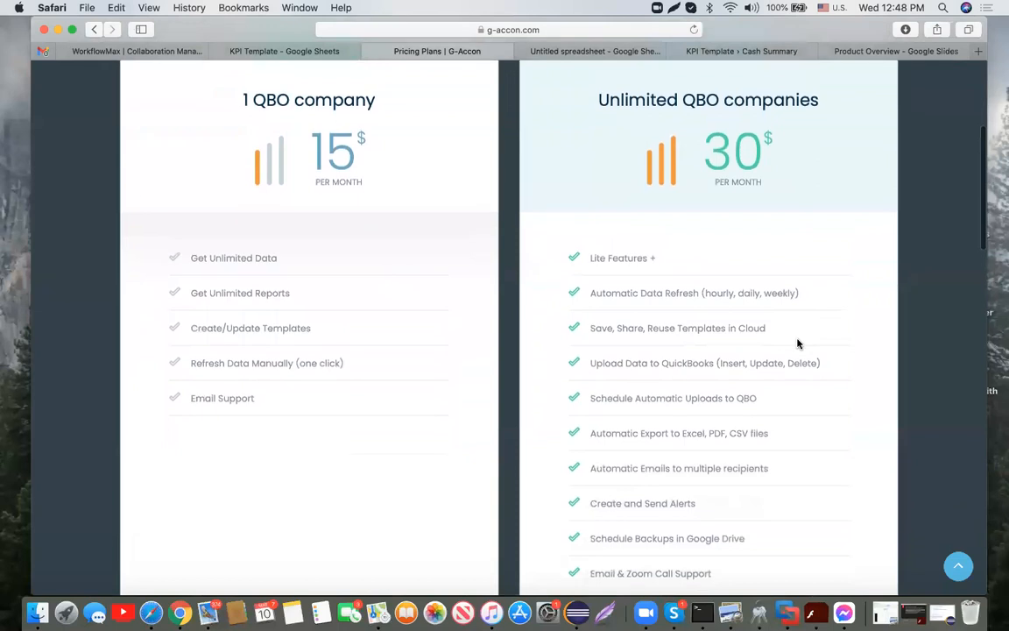
scroll(797, 343, "down", 1)
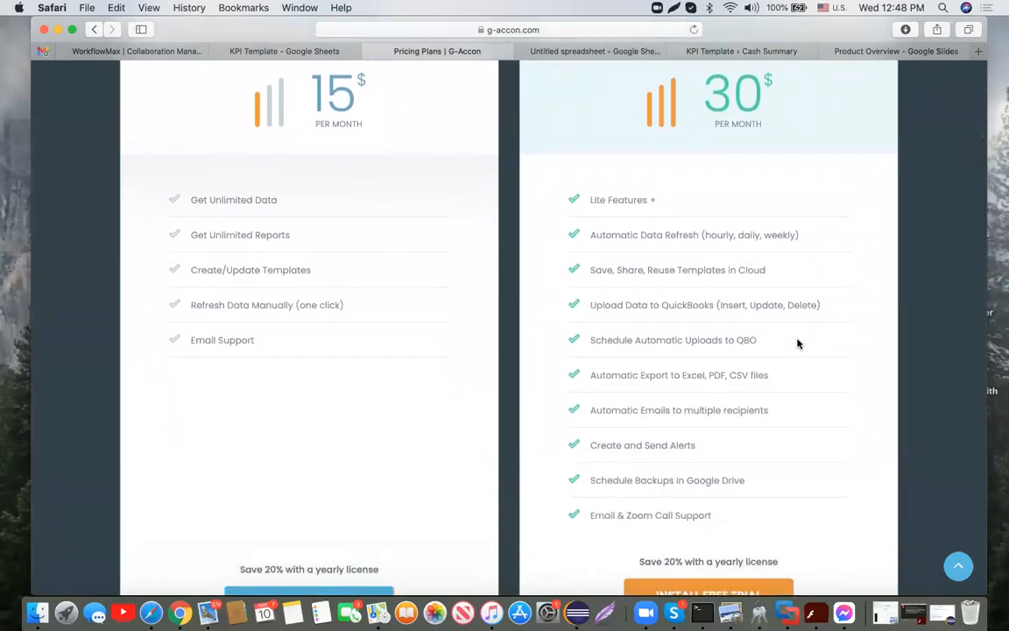
scroll(797, 343, "down", 4)
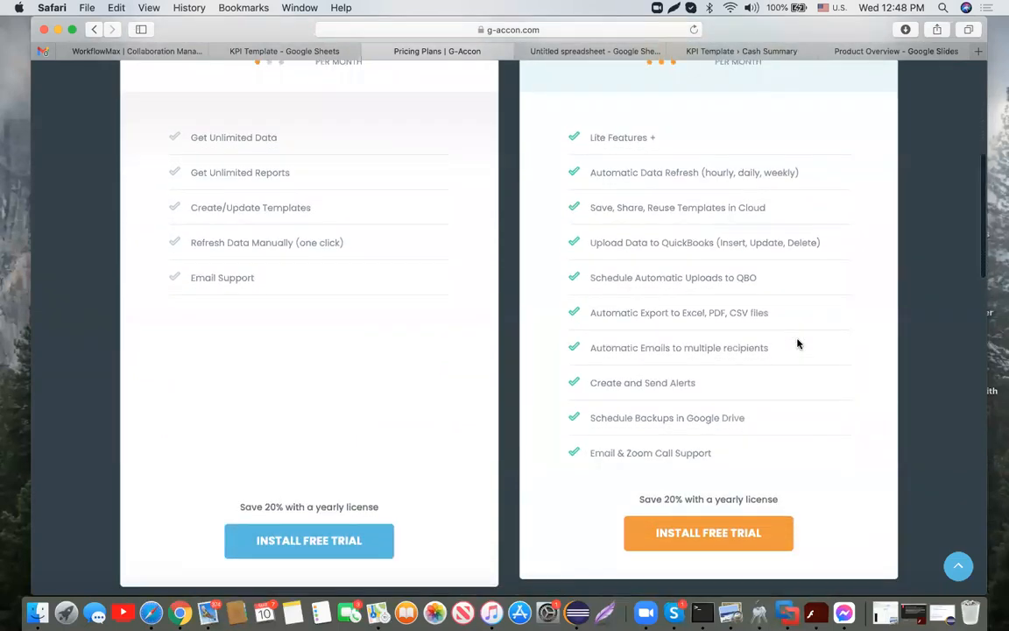
Step: Return to the top of the pricing page and go to Contact Us under SUPPORT
scroll(797, 344, "up", 4)
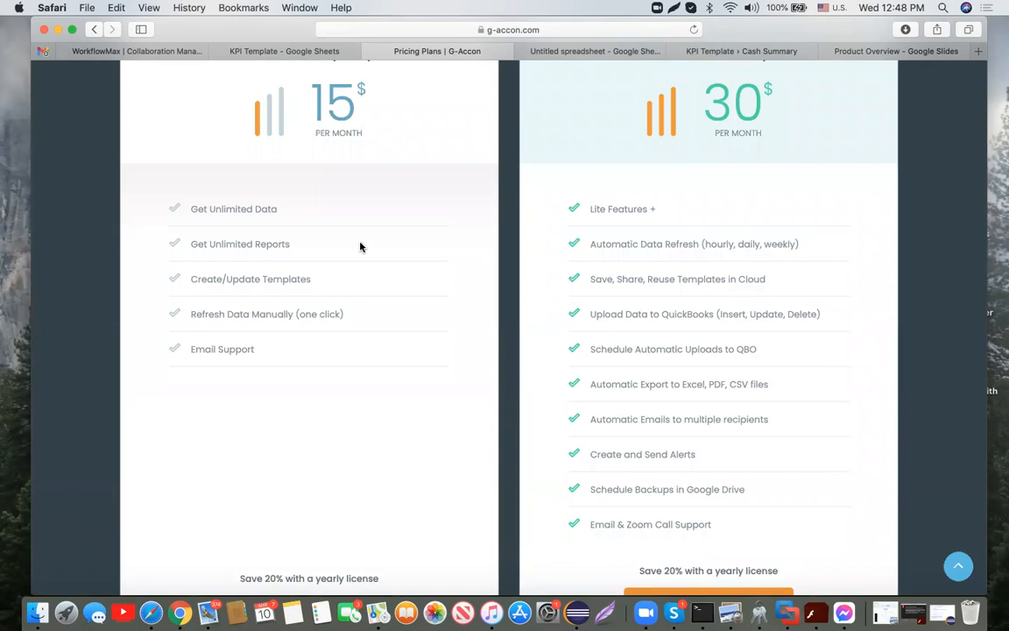
scroll(372, 259, "up", 2)
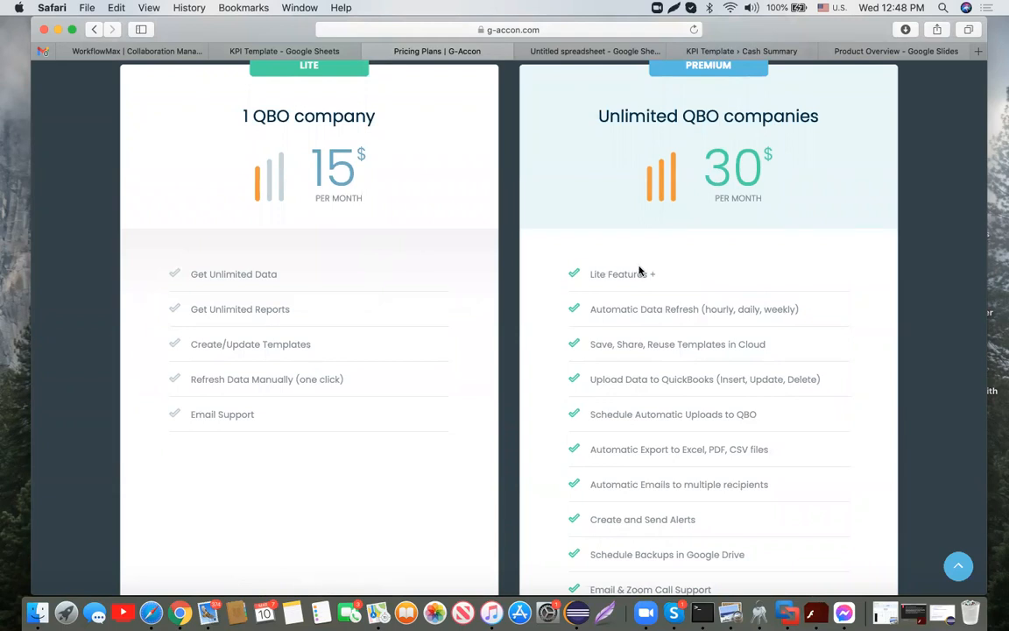
scroll(725, 299, "up", 1)
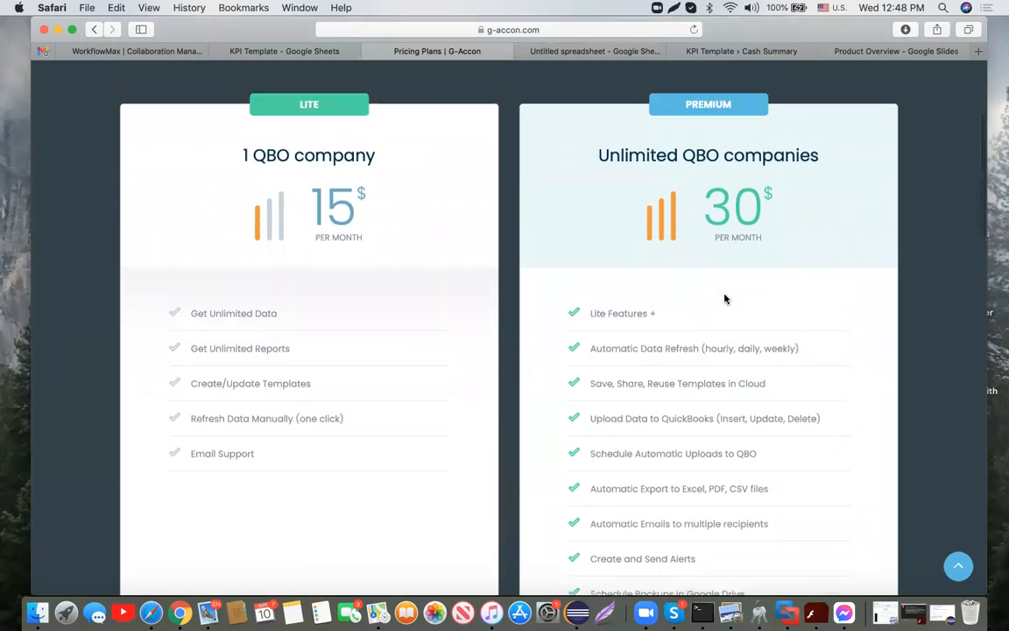
scroll(725, 299, "down", 2)
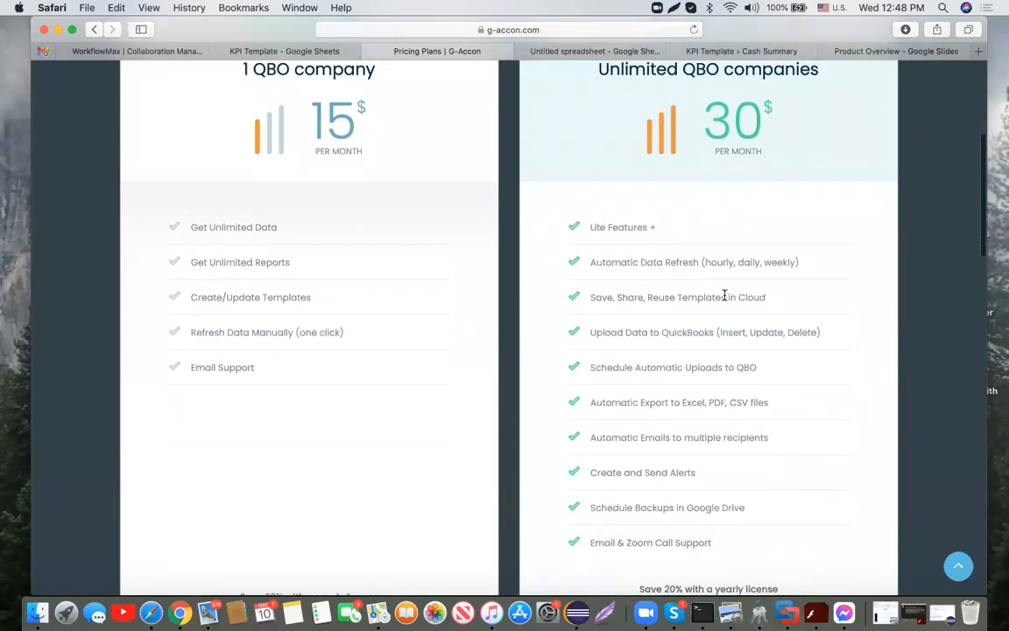
scroll(724, 298, "down", 2)
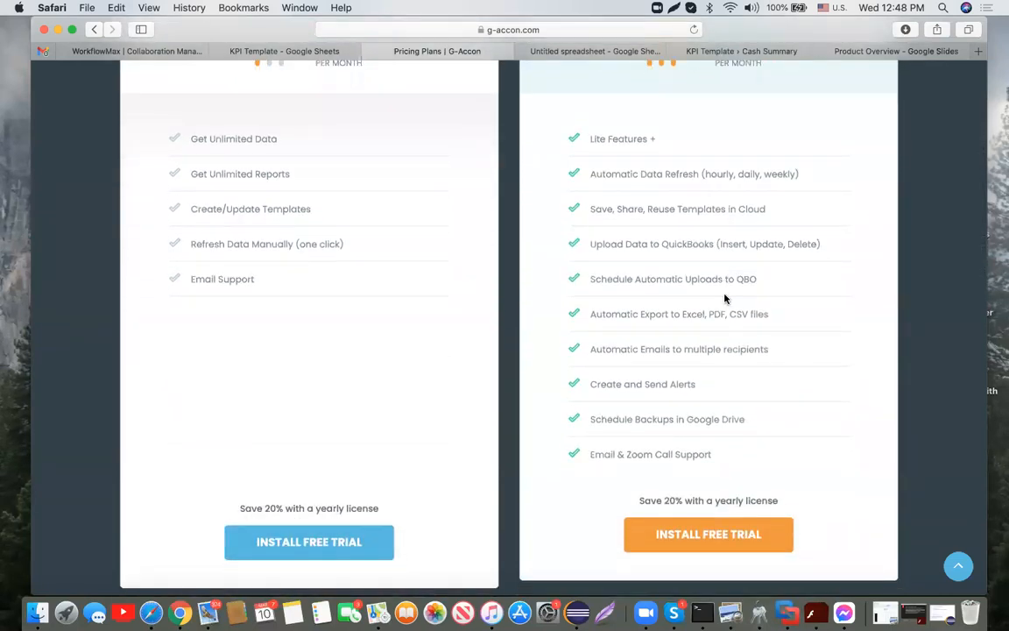
scroll(725, 299, "up", 5)
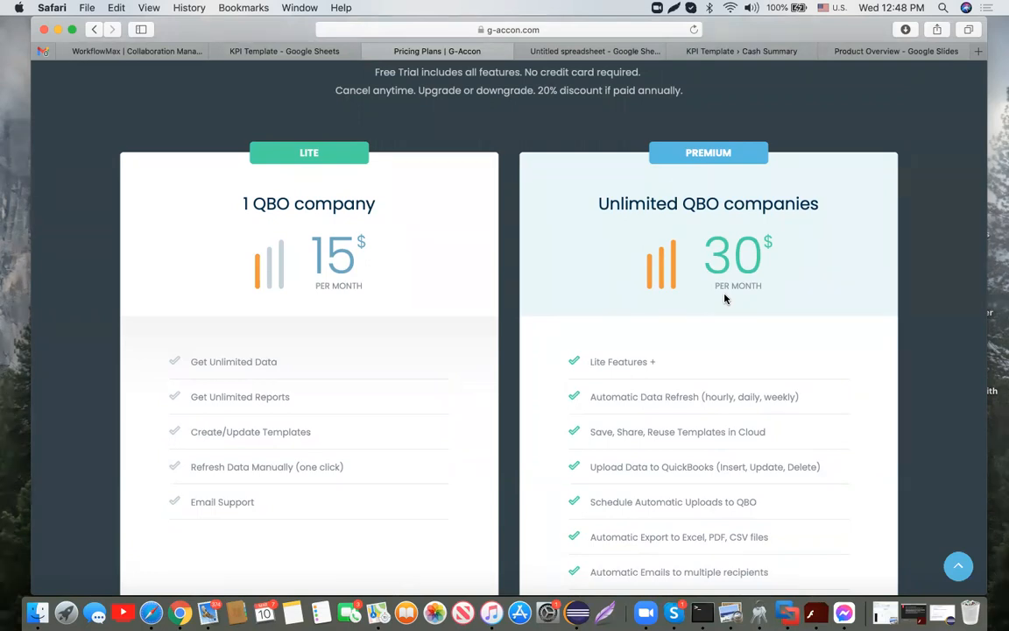
scroll(724, 299, "up", 3)
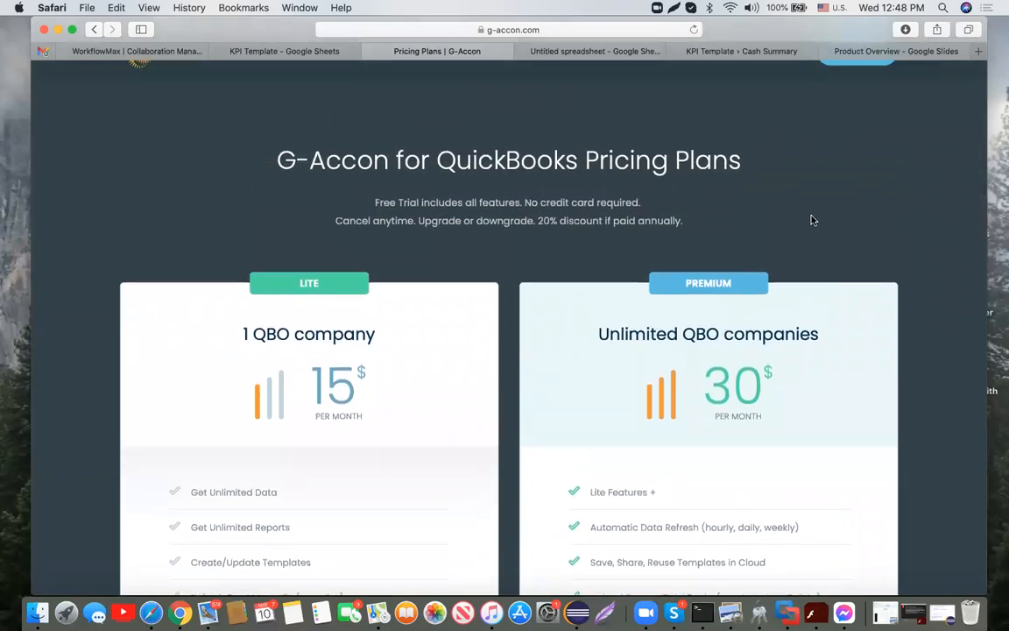
scroll(811, 218, "up", 1)
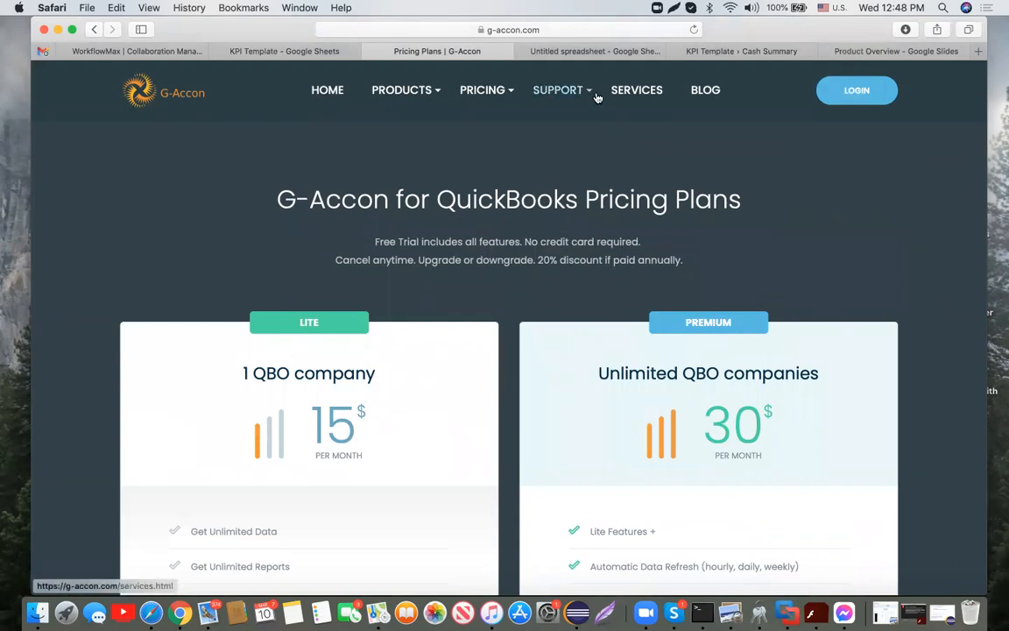
mouse_move(588, 92)
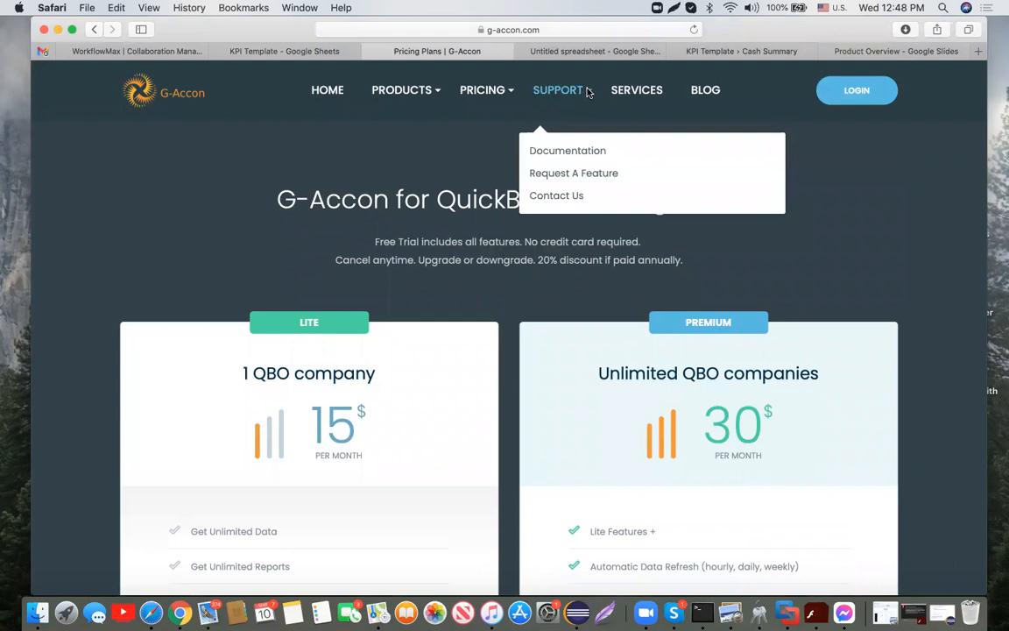
left_click(576, 196)
Step: Review the email, phone and 30-minute Zoom support options, then go to SUPPORT > Documentation
scroll(623, 318, "down", 5)
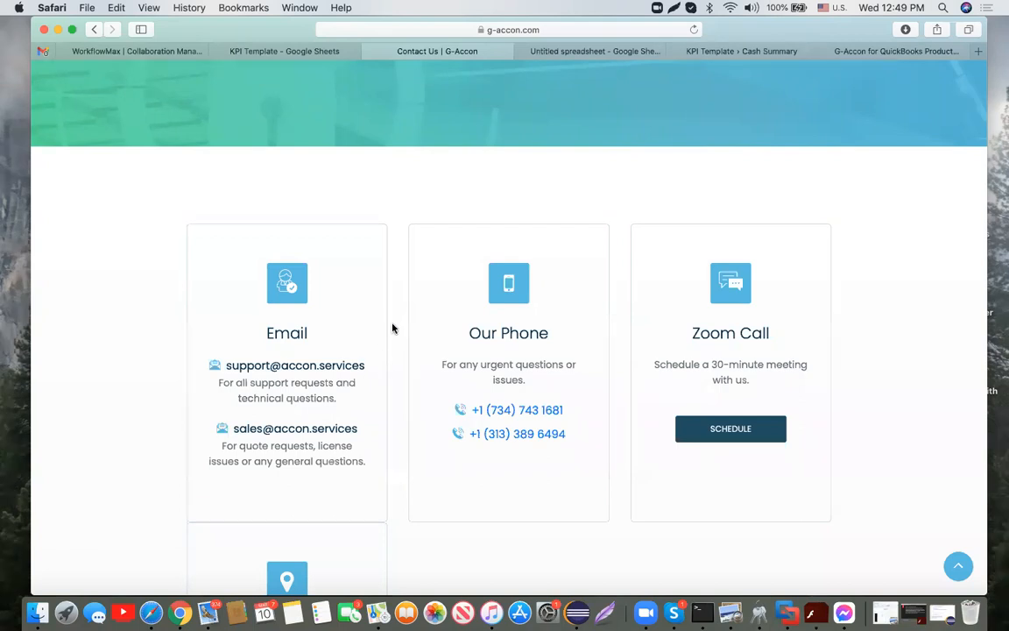
scroll(393, 327, "up", 5)
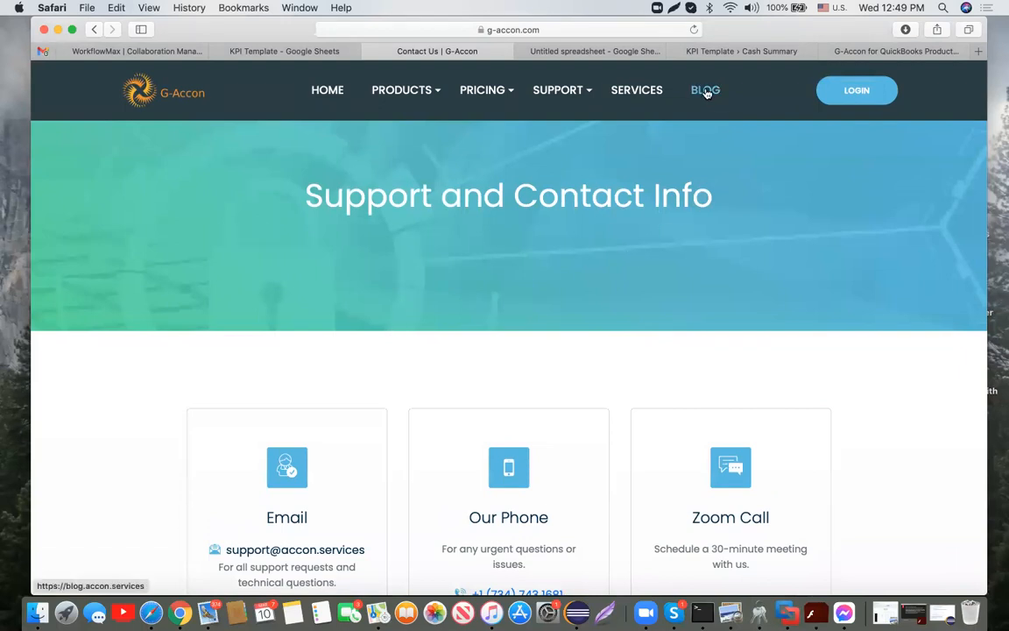
mouse_move(583, 93)
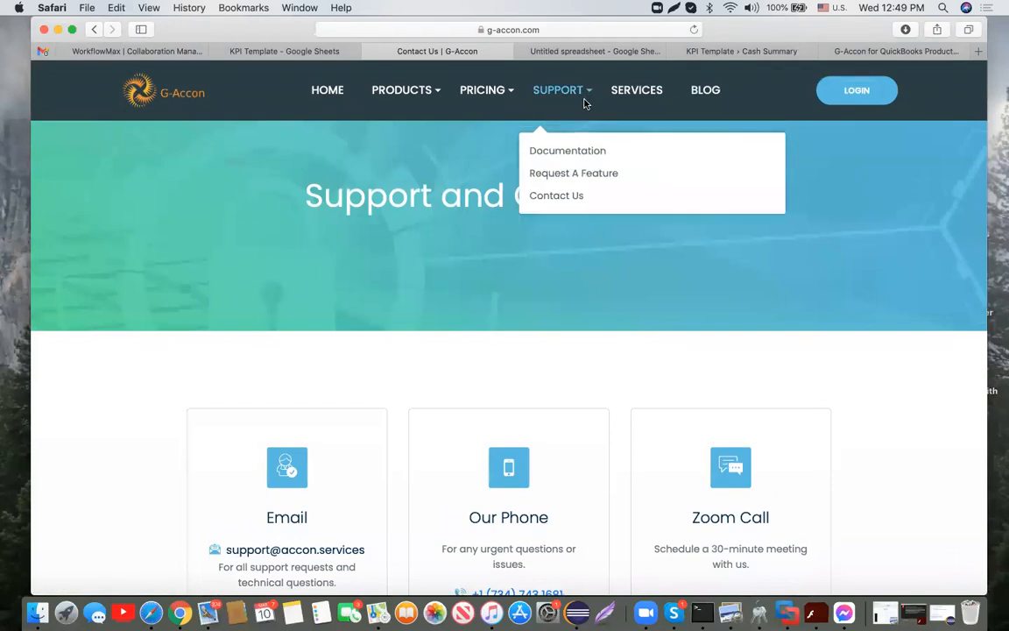
left_click(603, 154)
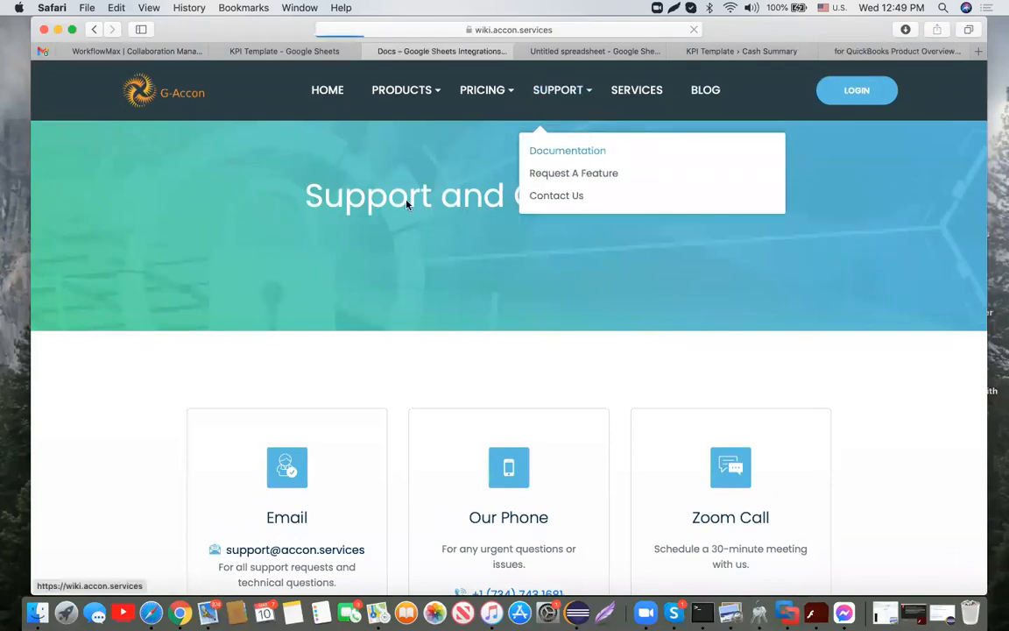
Step: Expand the QuickBooks Upload and Automation sections and open the Automatic Workflow article
scroll(298, 304, "down", 2)
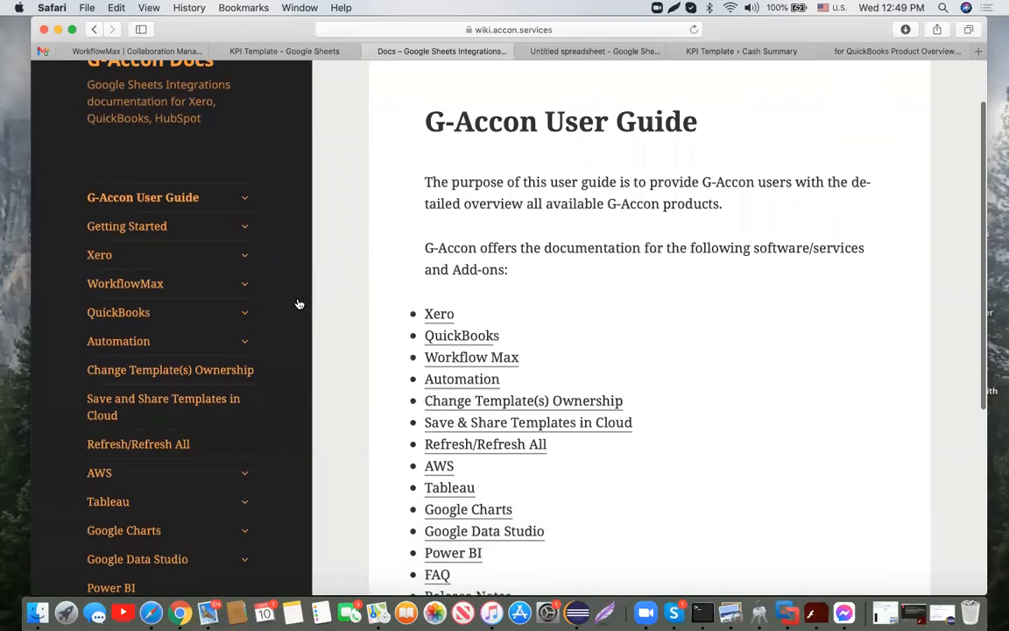
left_click(246, 311)
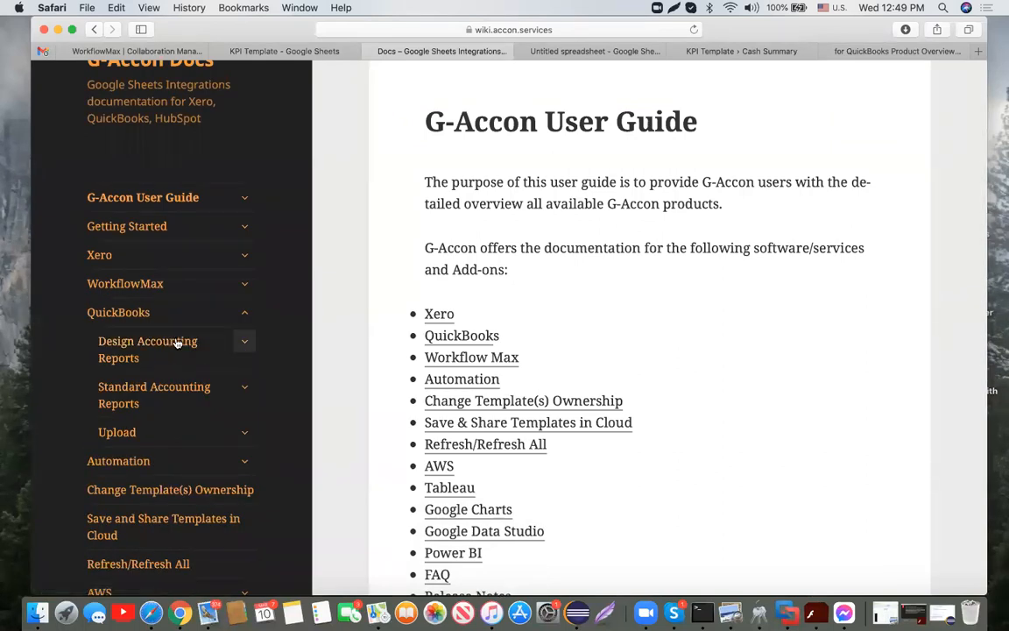
scroll(170, 350, "down", 3)
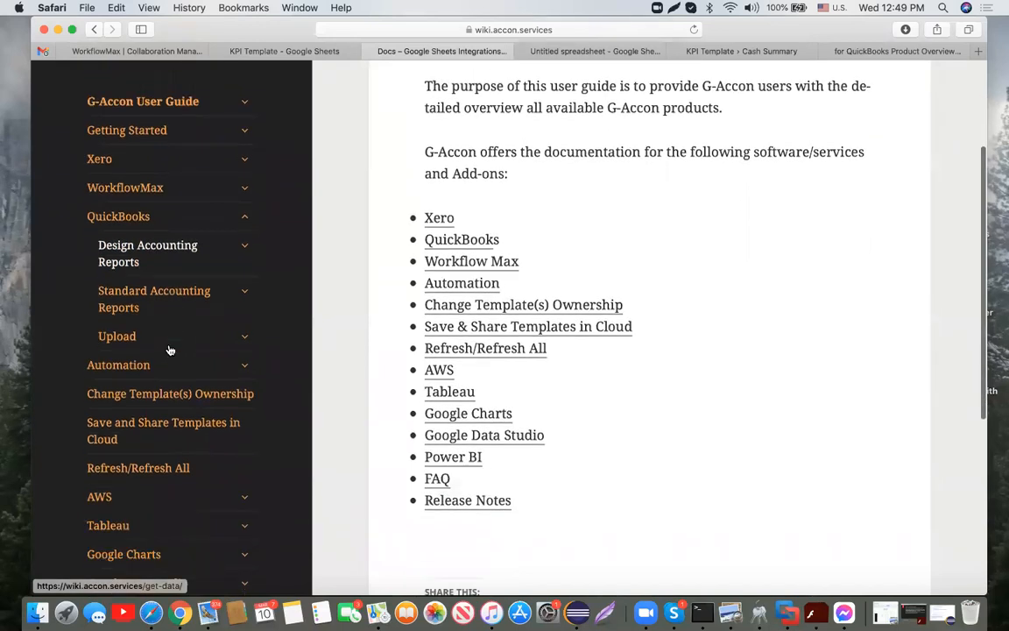
left_click(245, 336)
scroll(219, 447, "down", 3)
scroll(222, 456, "down", 15)
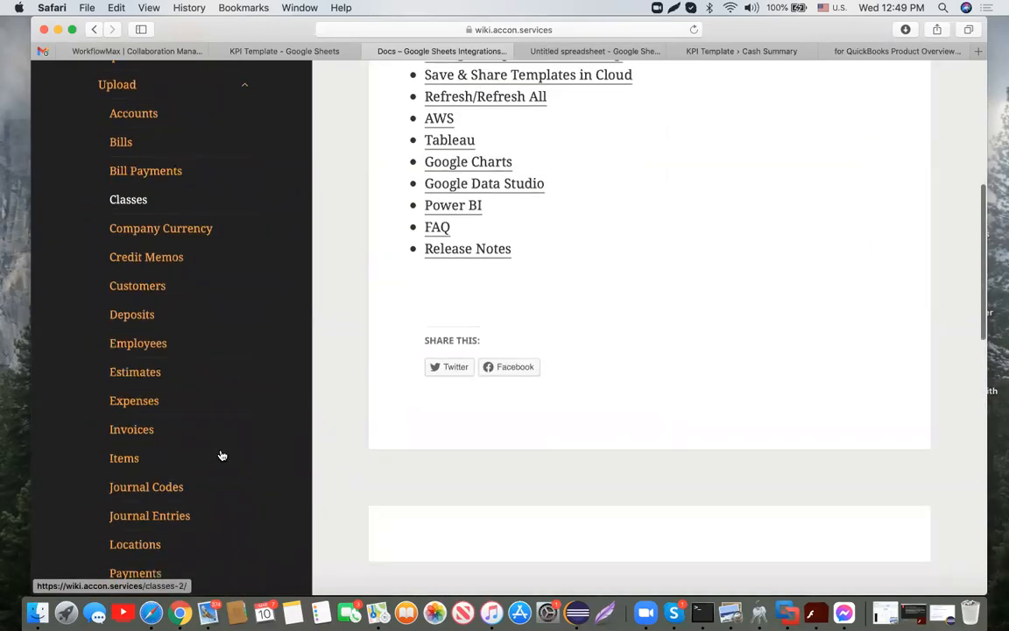
scroll(221, 456, "down", 8)
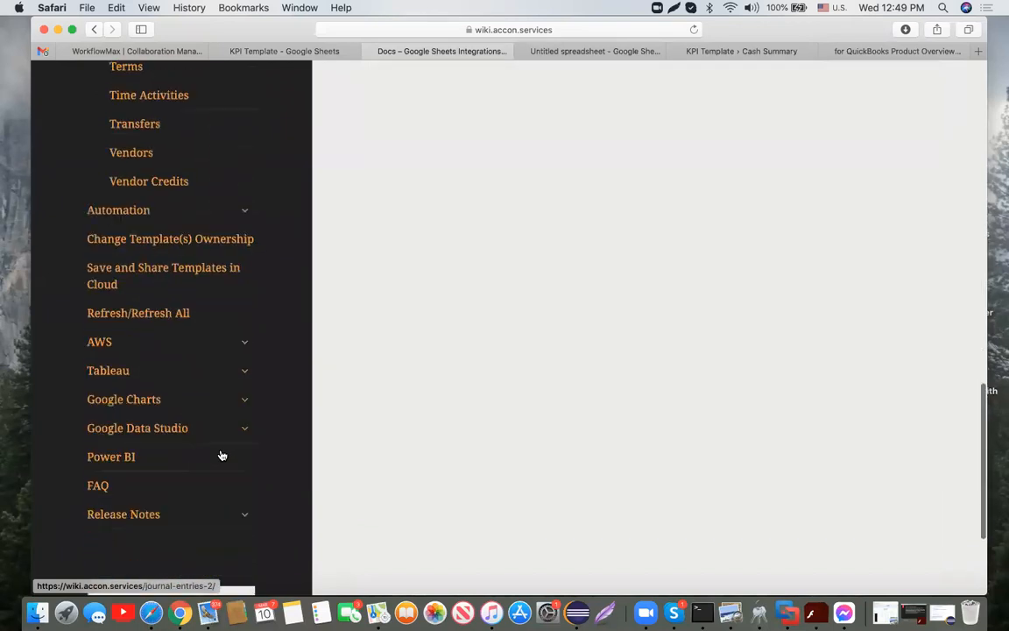
left_click(246, 209)
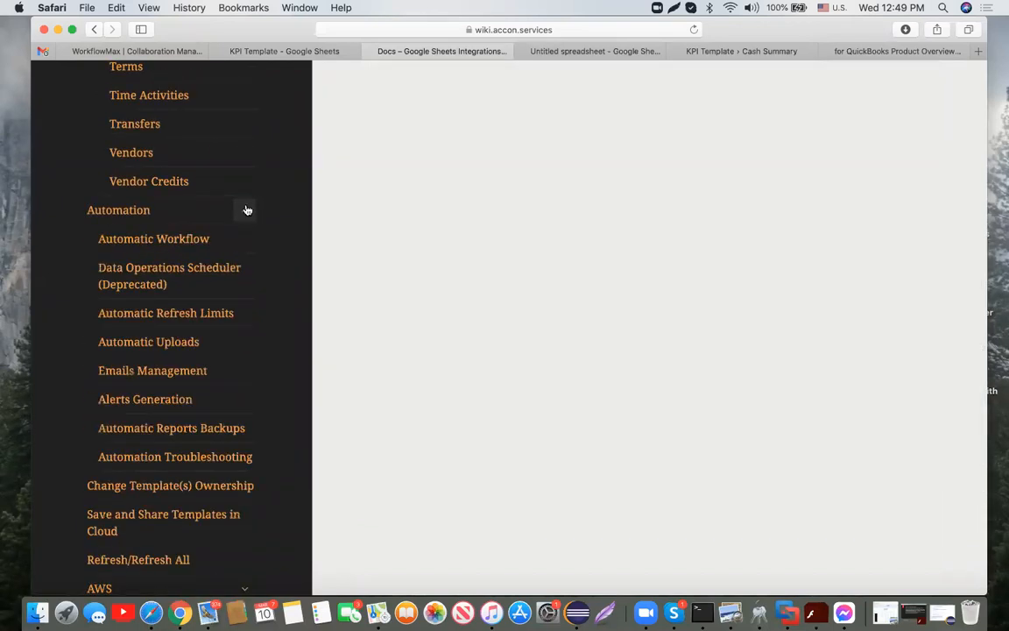
left_click(206, 239)
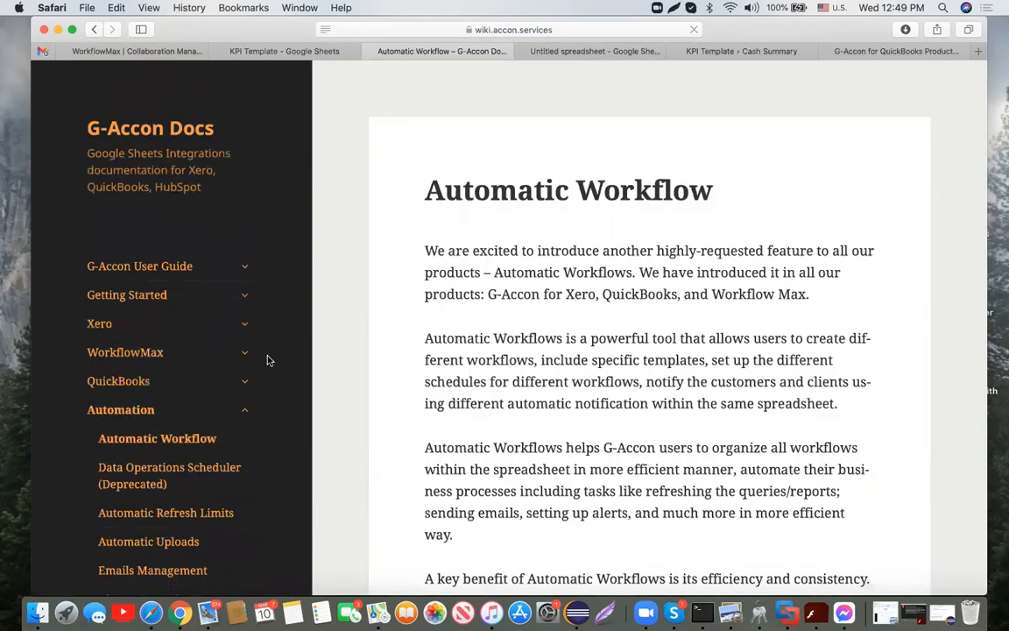
Step: Expand the Tableau topics, then go back two pages to the Contact Us page
scroll(242, 315, "down", 10)
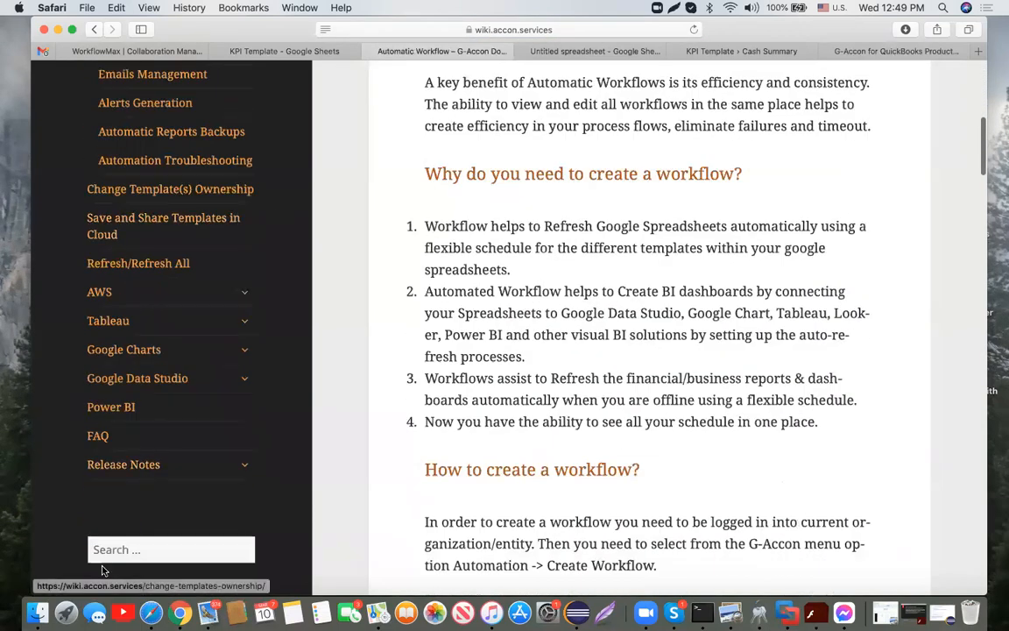
left_click(244, 323)
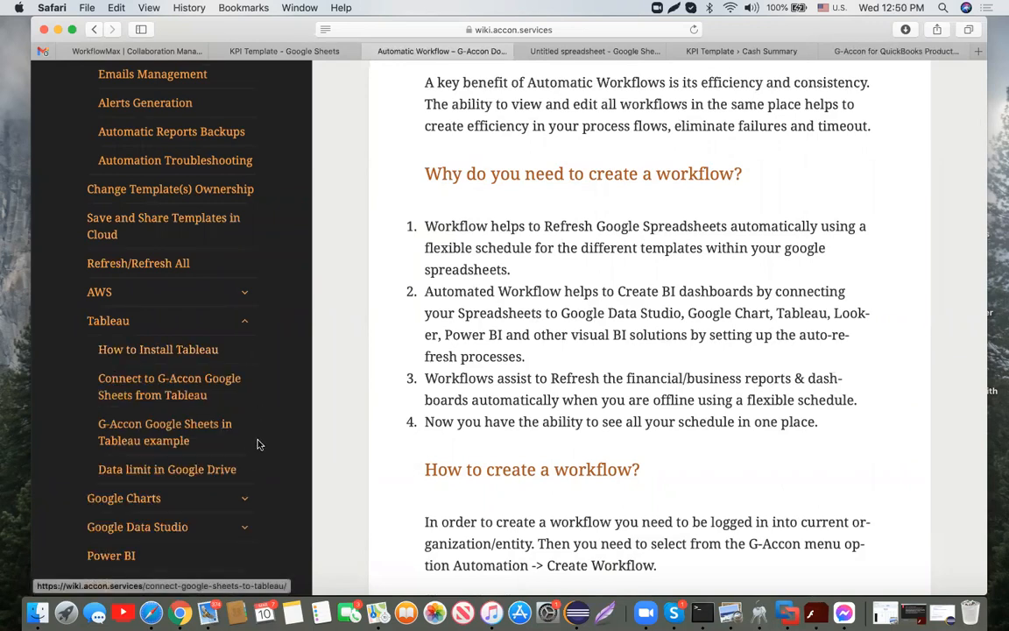
left_click(94, 33)
left_click(94, 33)
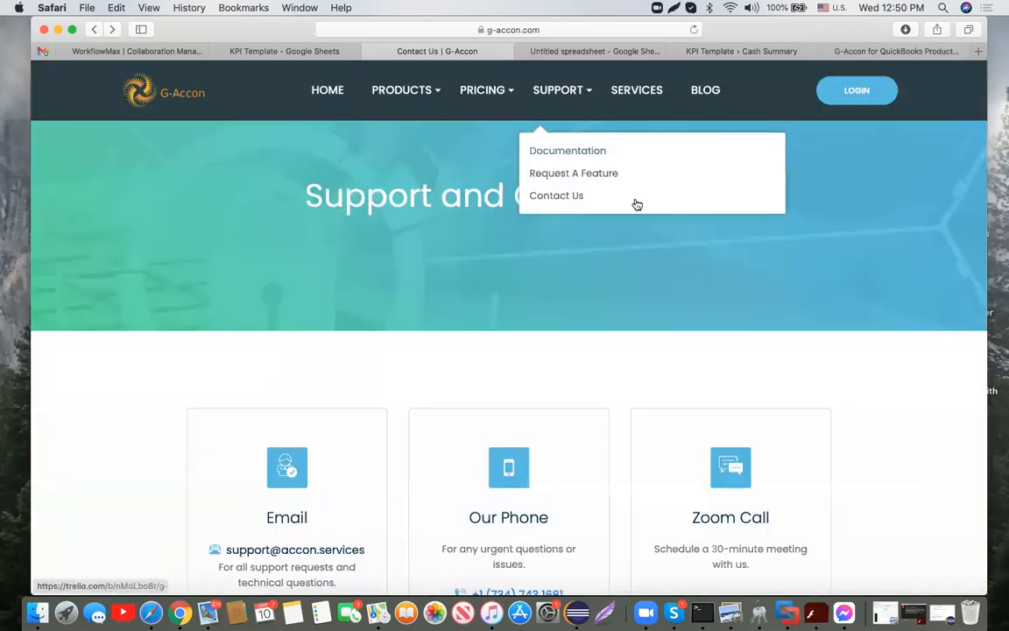
Step: Filter the G-Accon blog to the QuickBooks category and skim its 15 posts
left_click(710, 90)
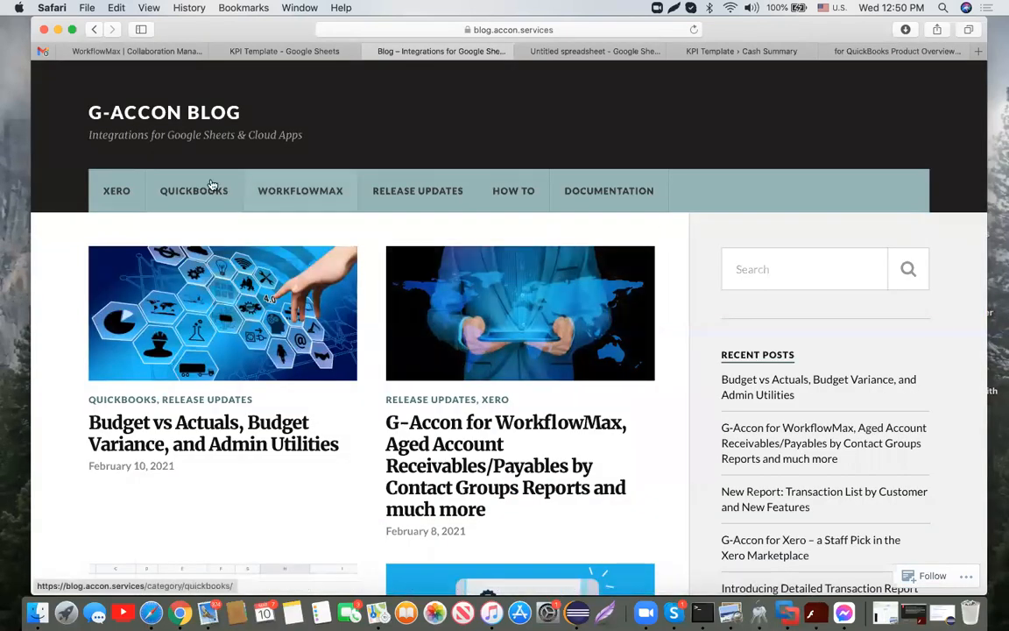
left_click(211, 186)
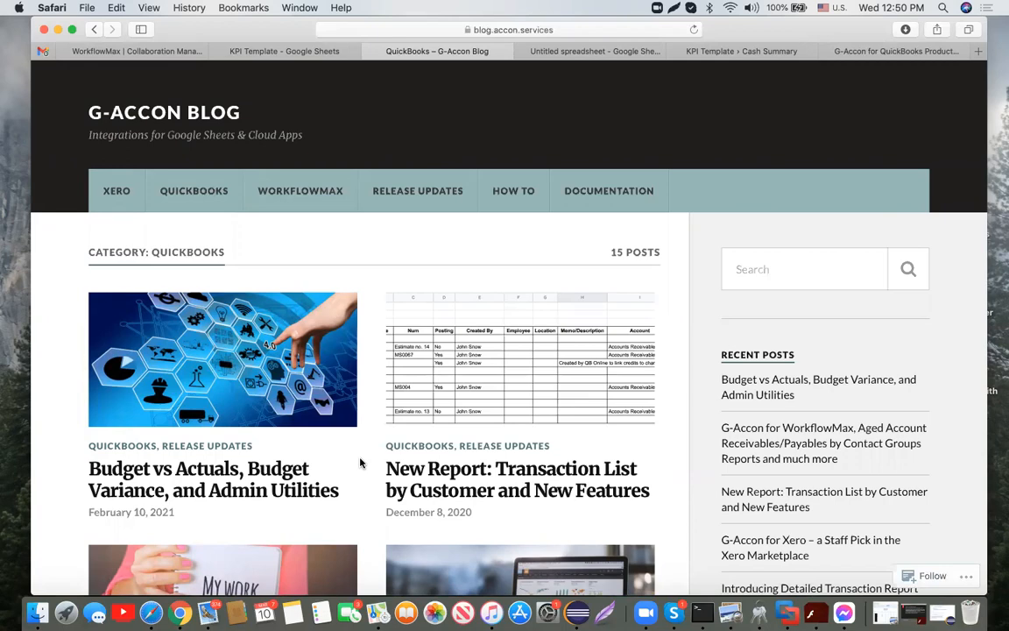
scroll(360, 463, "down", 10)
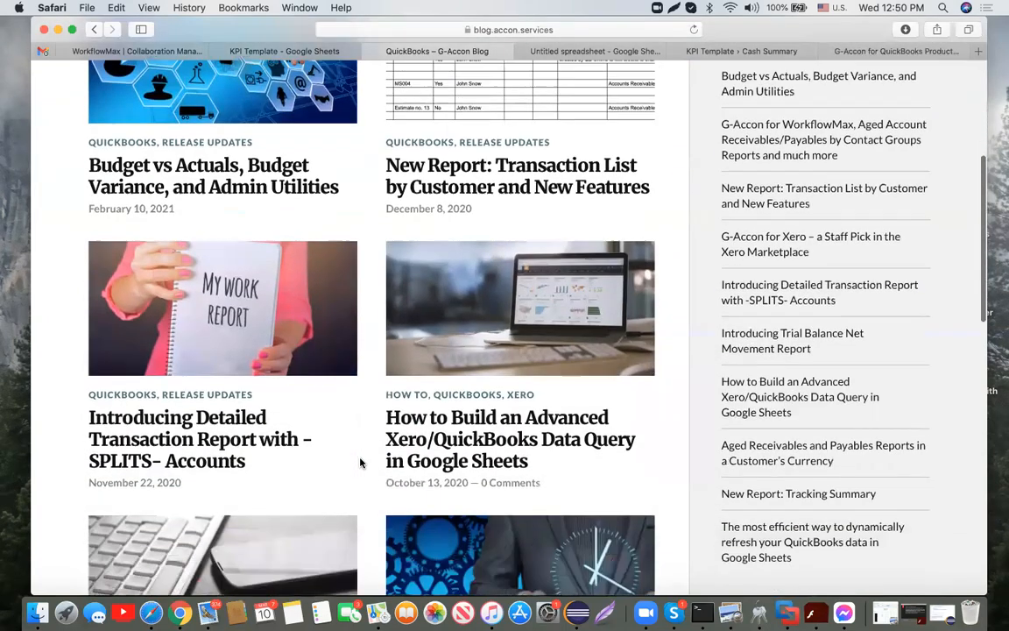
scroll(360, 462, "down", 6)
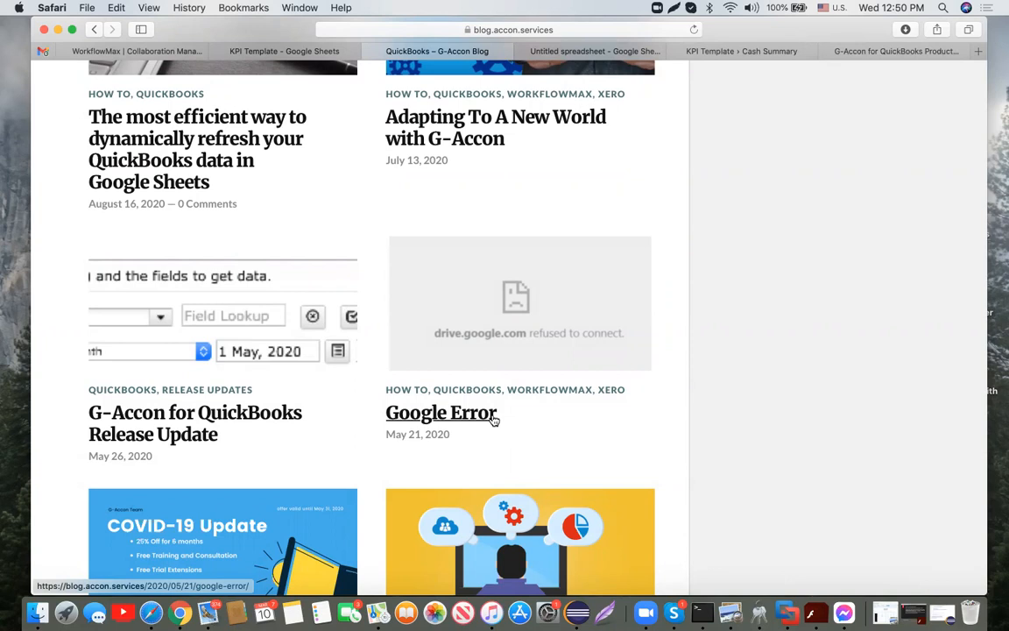
scroll(493, 420, "up", 8)
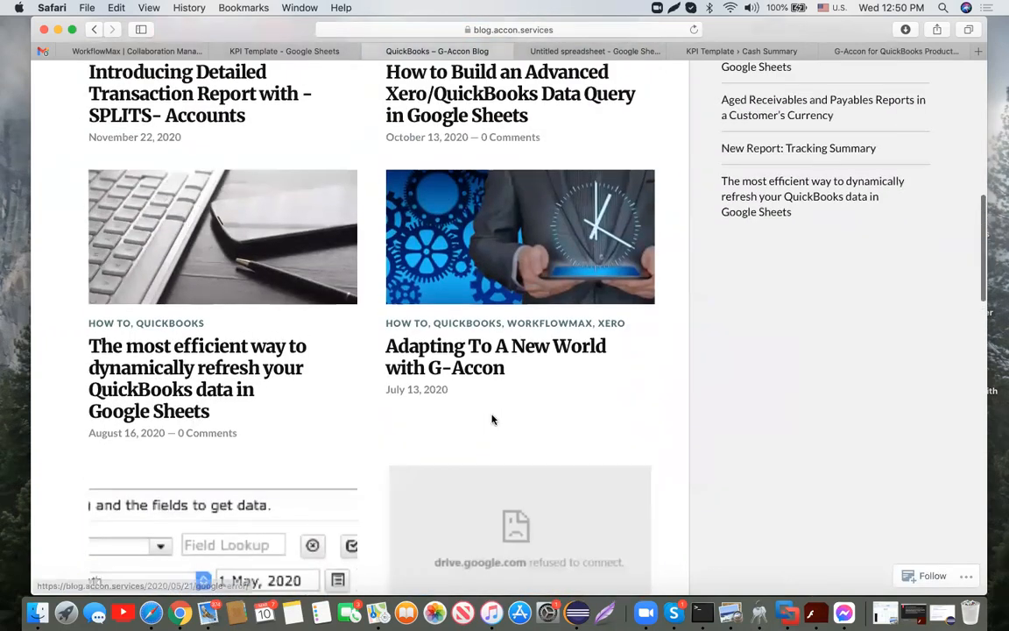
scroll(493, 421, "up", 9)
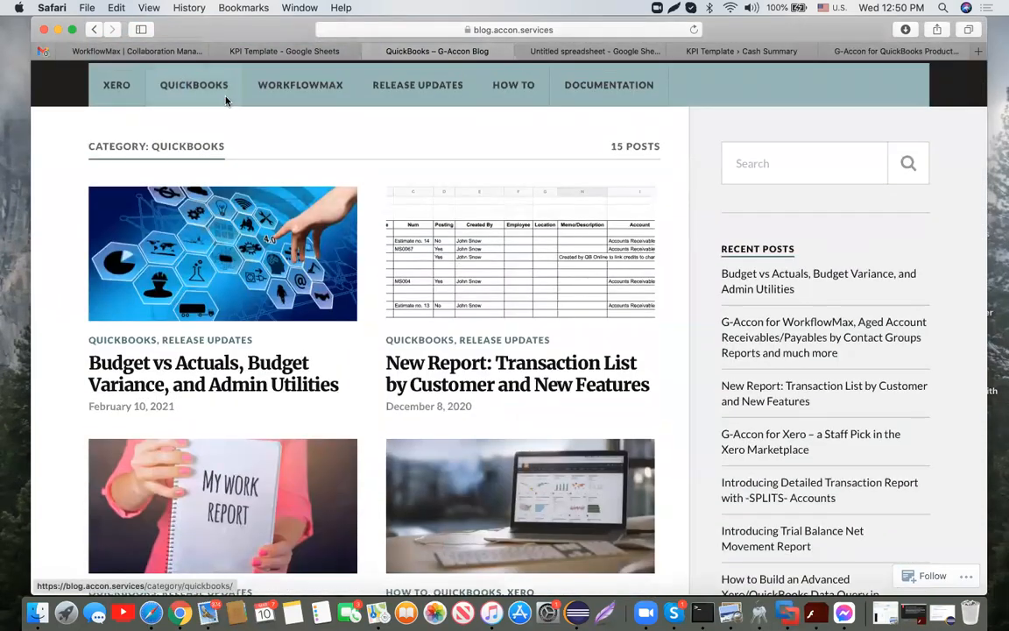
Step: Read the full 'Budget vs Actuals, Budget Variance, and Admin Utilities' blog post
left_click(276, 383)
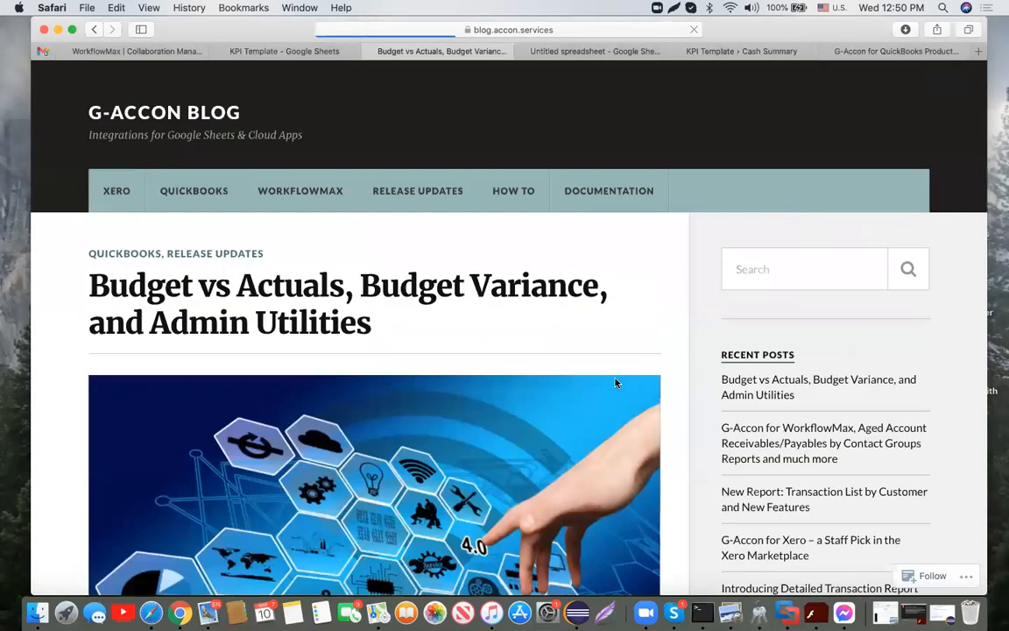
scroll(616, 382, "down", 3)
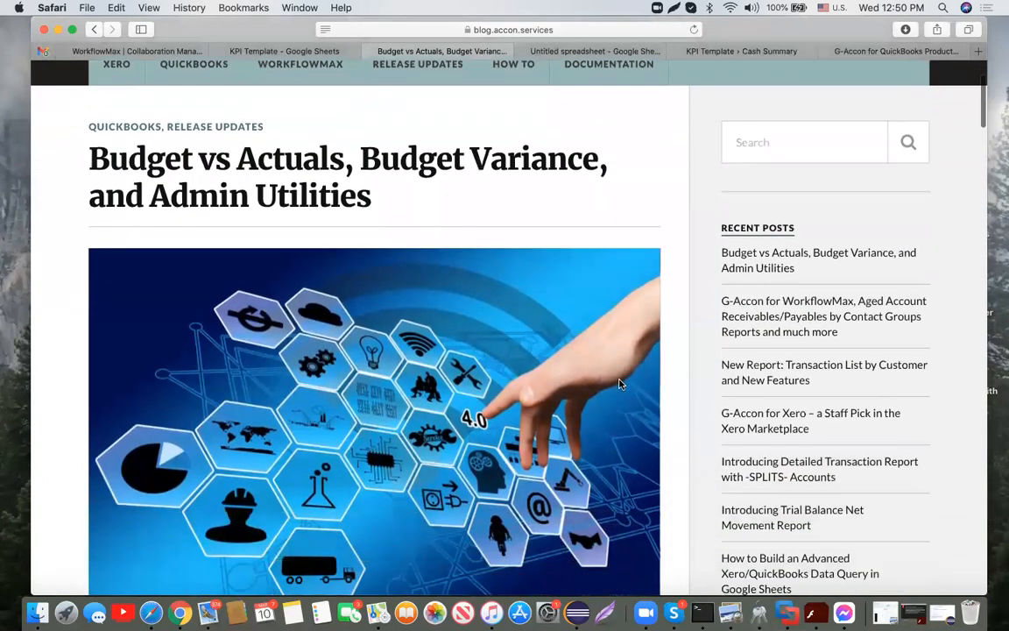
scroll(619, 383, "down", 5)
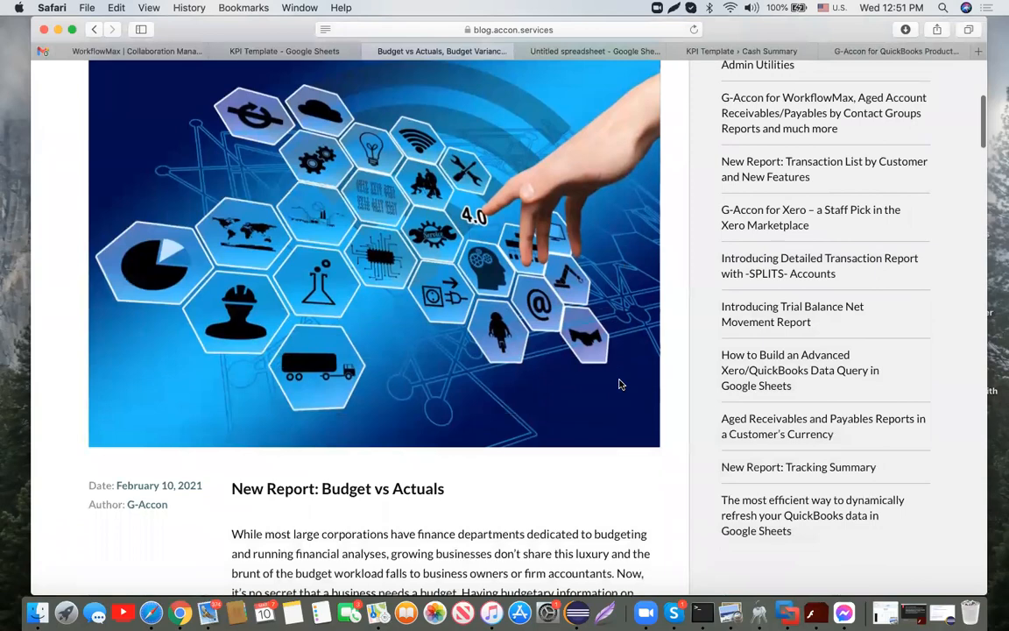
scroll(618, 383, "down", 15)
scroll(618, 383, "down", 15)
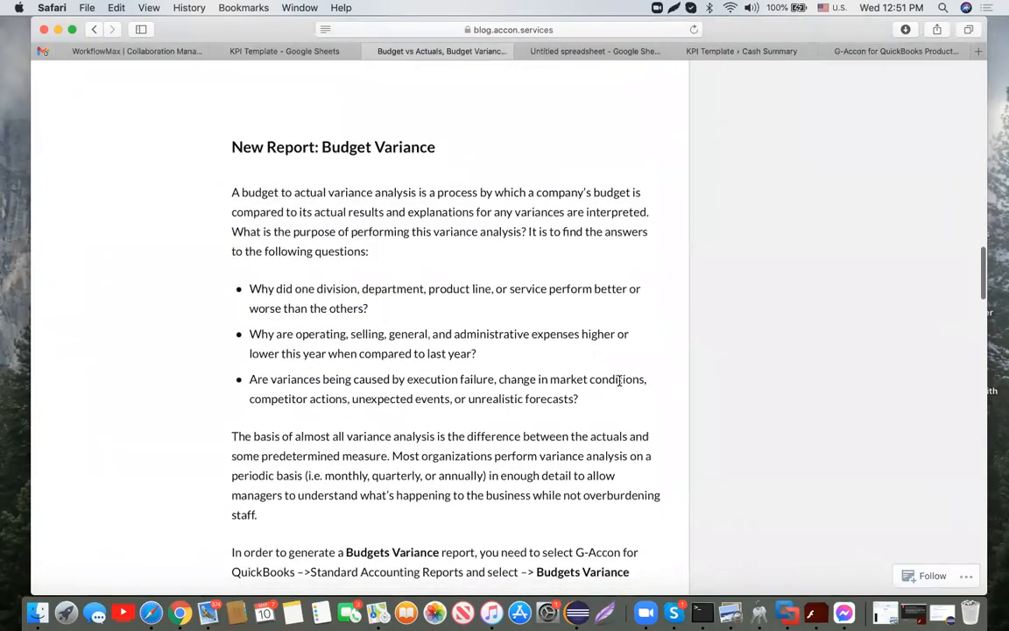
scroll(618, 381, "down", 9)
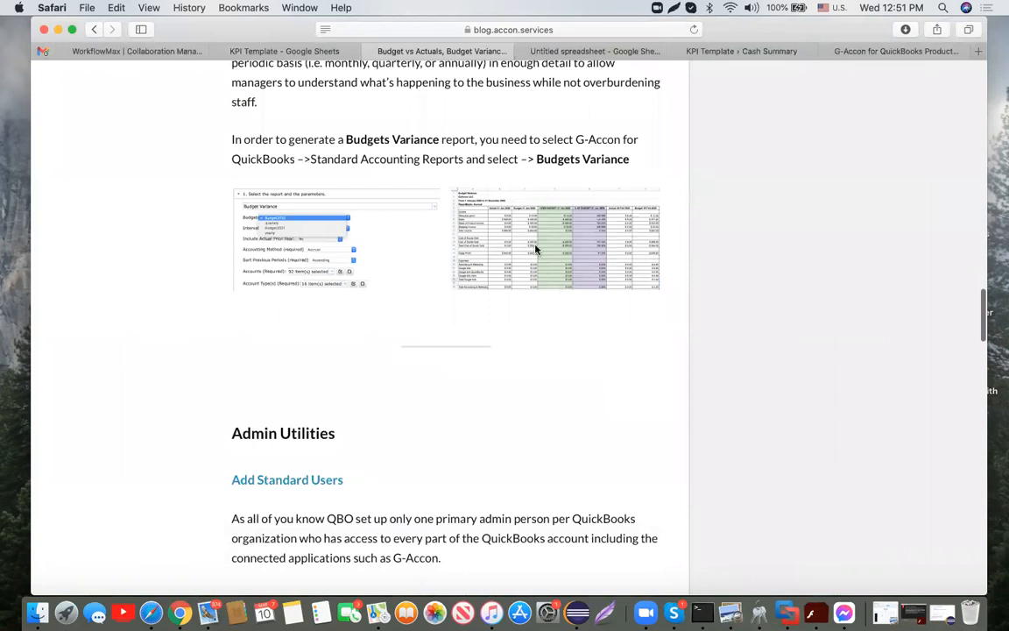
scroll(535, 249, "down", 15)
scroll(535, 250, "down", 11)
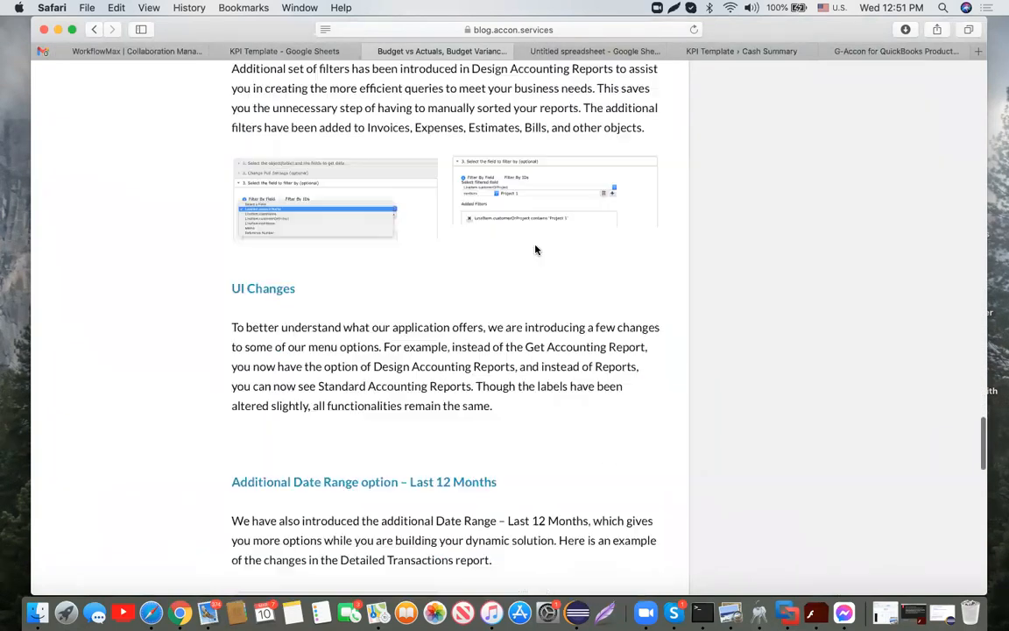
scroll(535, 249, "down", 6)
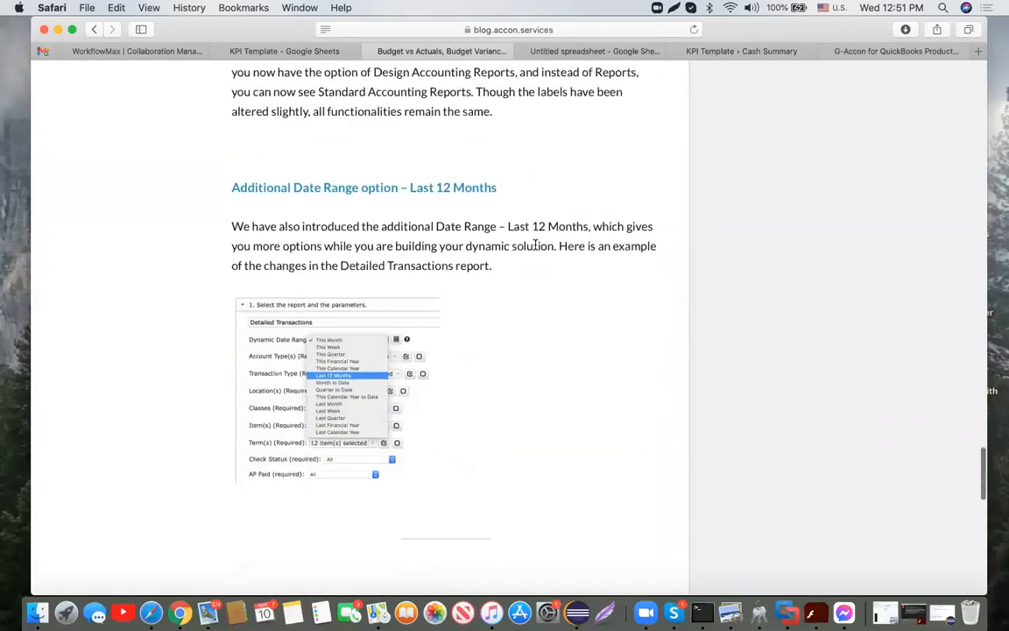
scroll(535, 248, "up", 20)
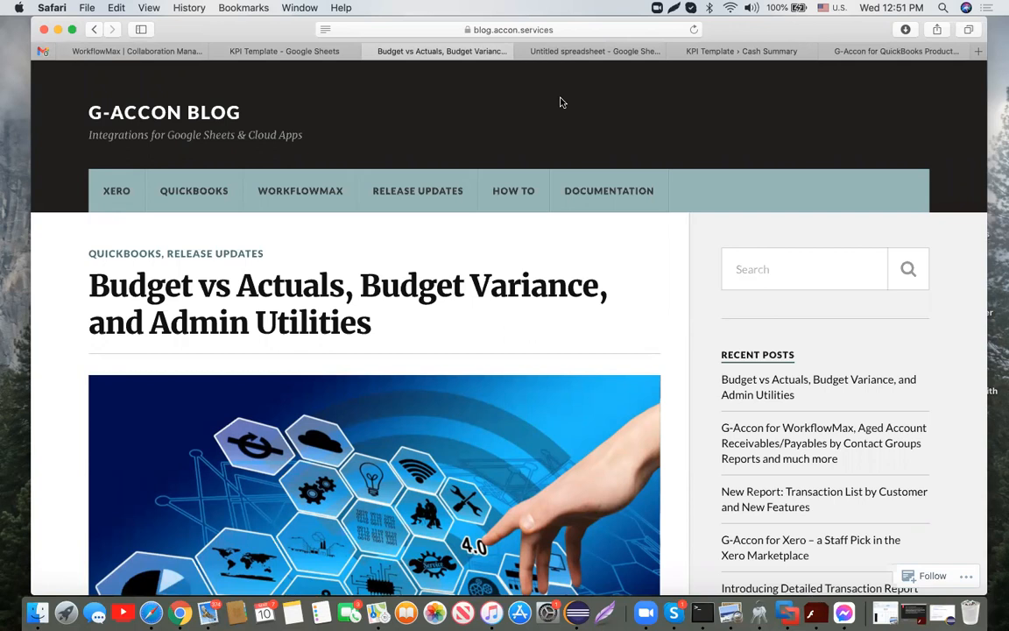
key("XF86AudioRaiseVolume")
left_click(759, 328)
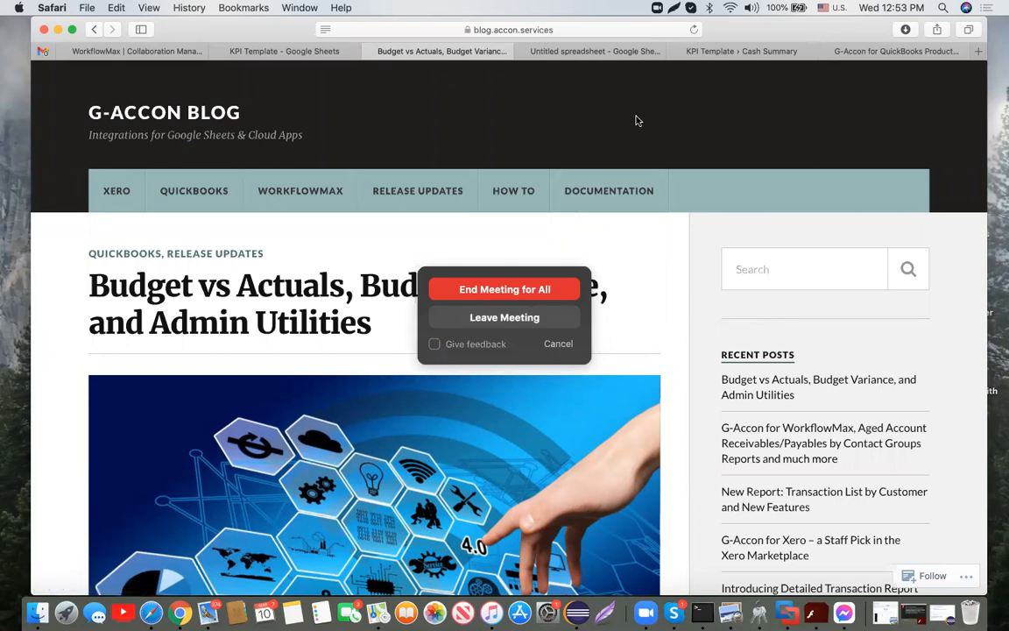
left_click(727, 25)
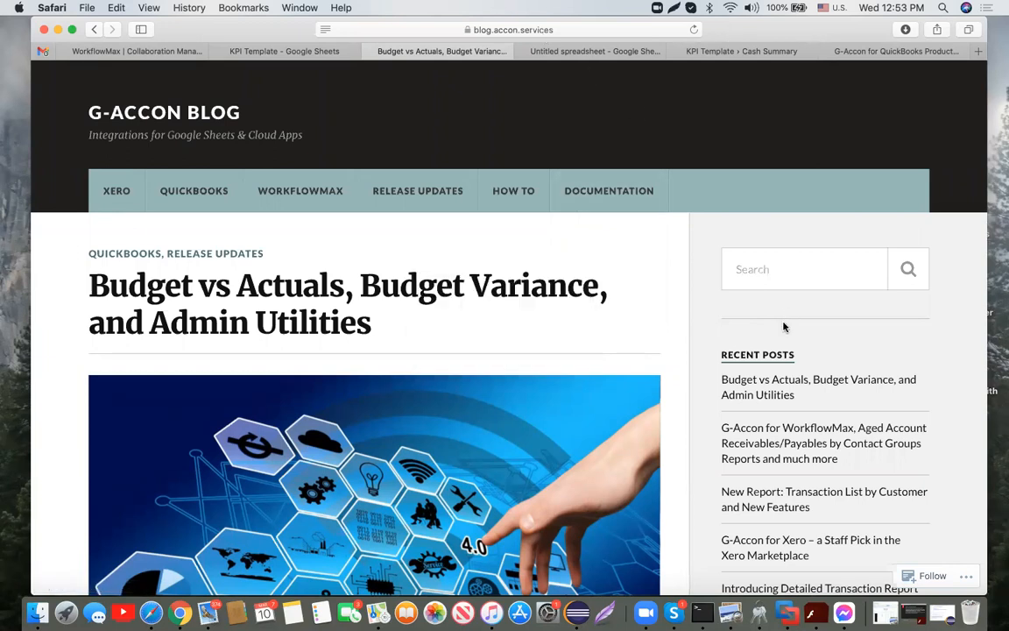
left_click(784, 327)
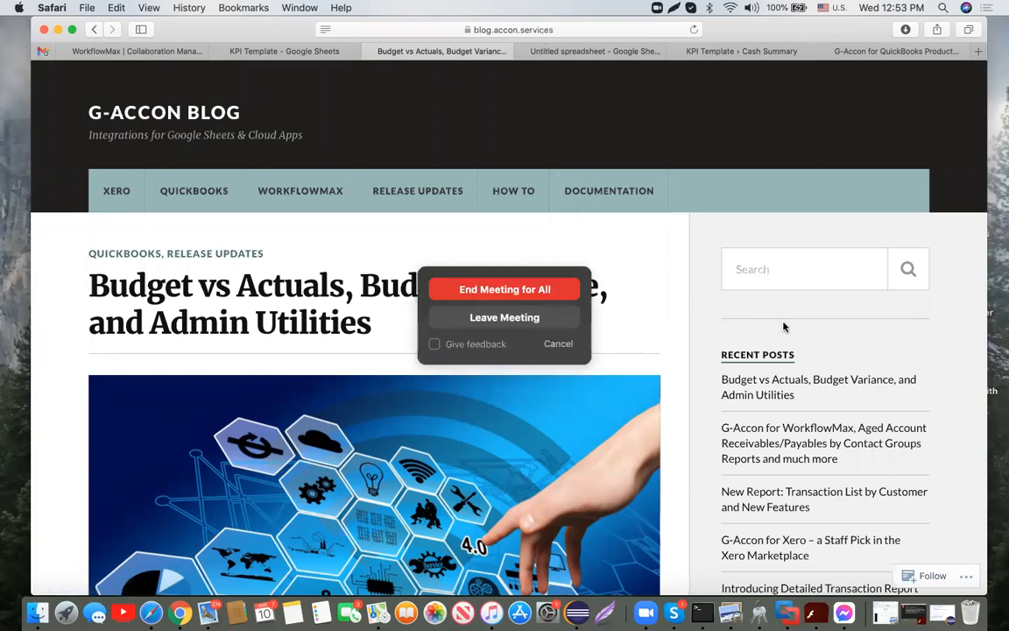
left_click(746, 91)
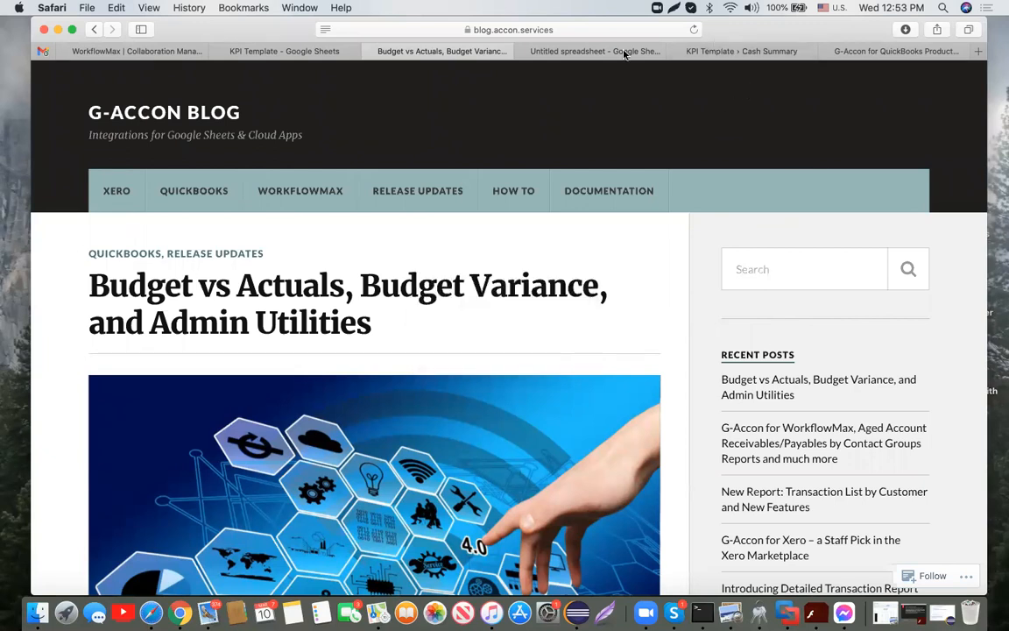